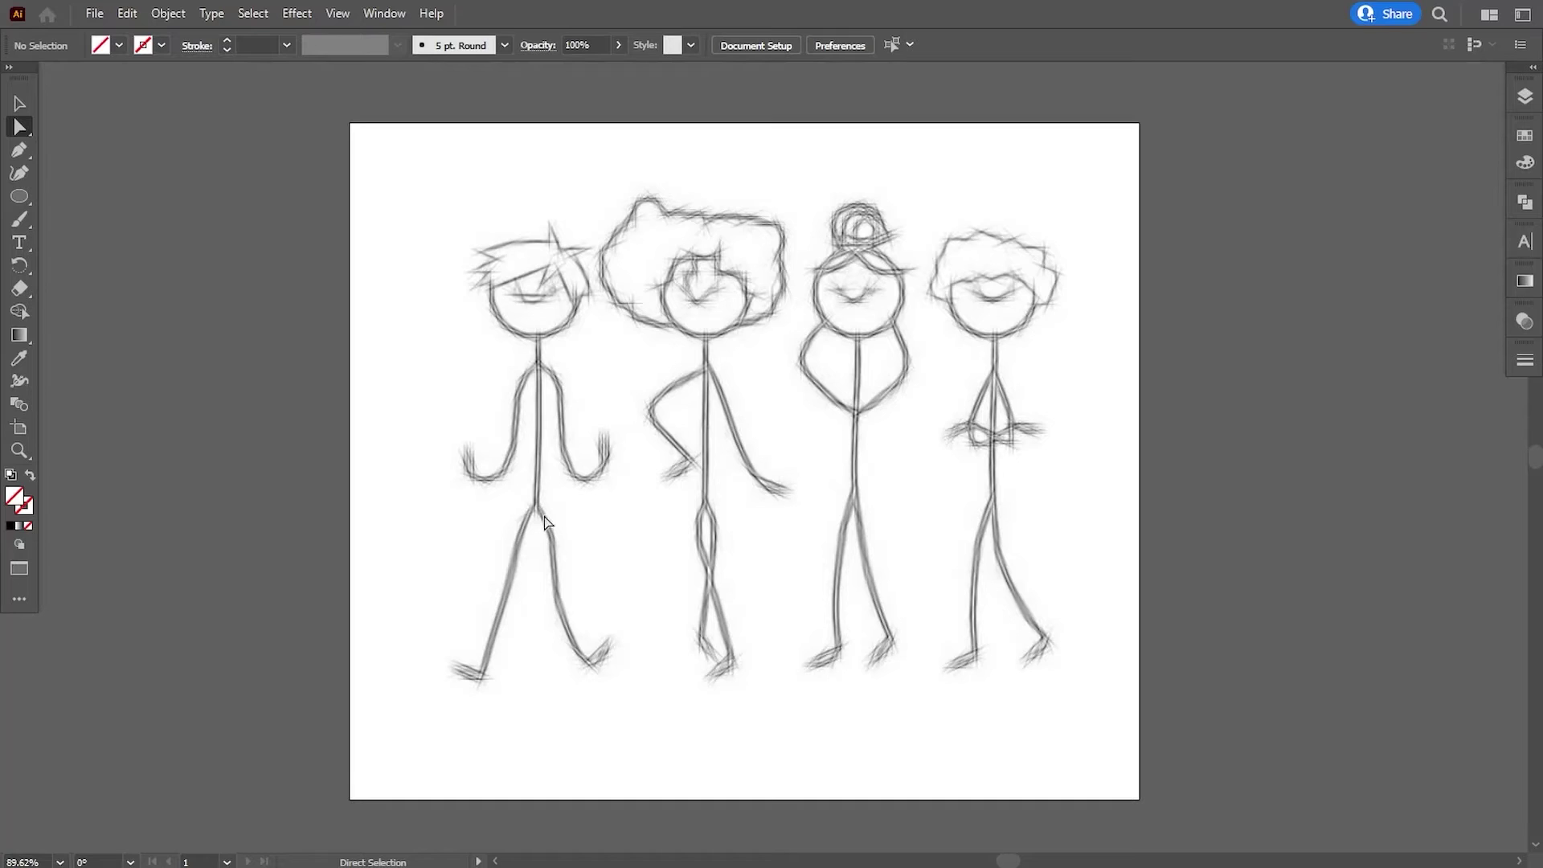
# Zoom in on the first figure and pen-trace the hair's top edge and left spikes.
pyautogui.press('p')
pyautogui.hotkey('ctrl', '+')
pyautogui.hotkey('ctrl', '+')
pyautogui.moveTo(465, 293); pyautogui.dragTo(705, 509)
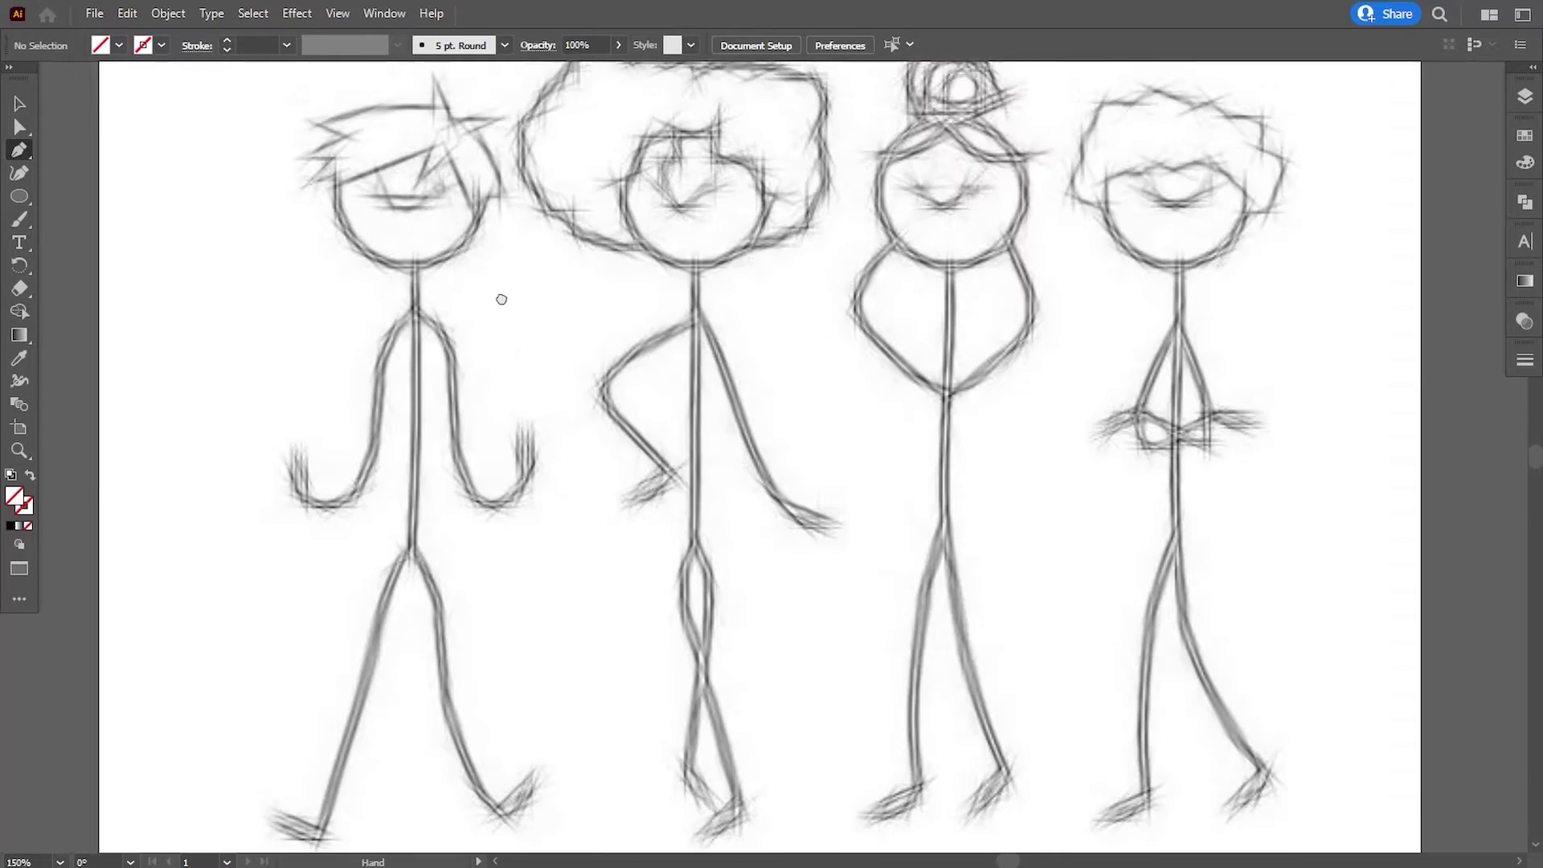
pyautogui.hotkey('ctrl', '+')
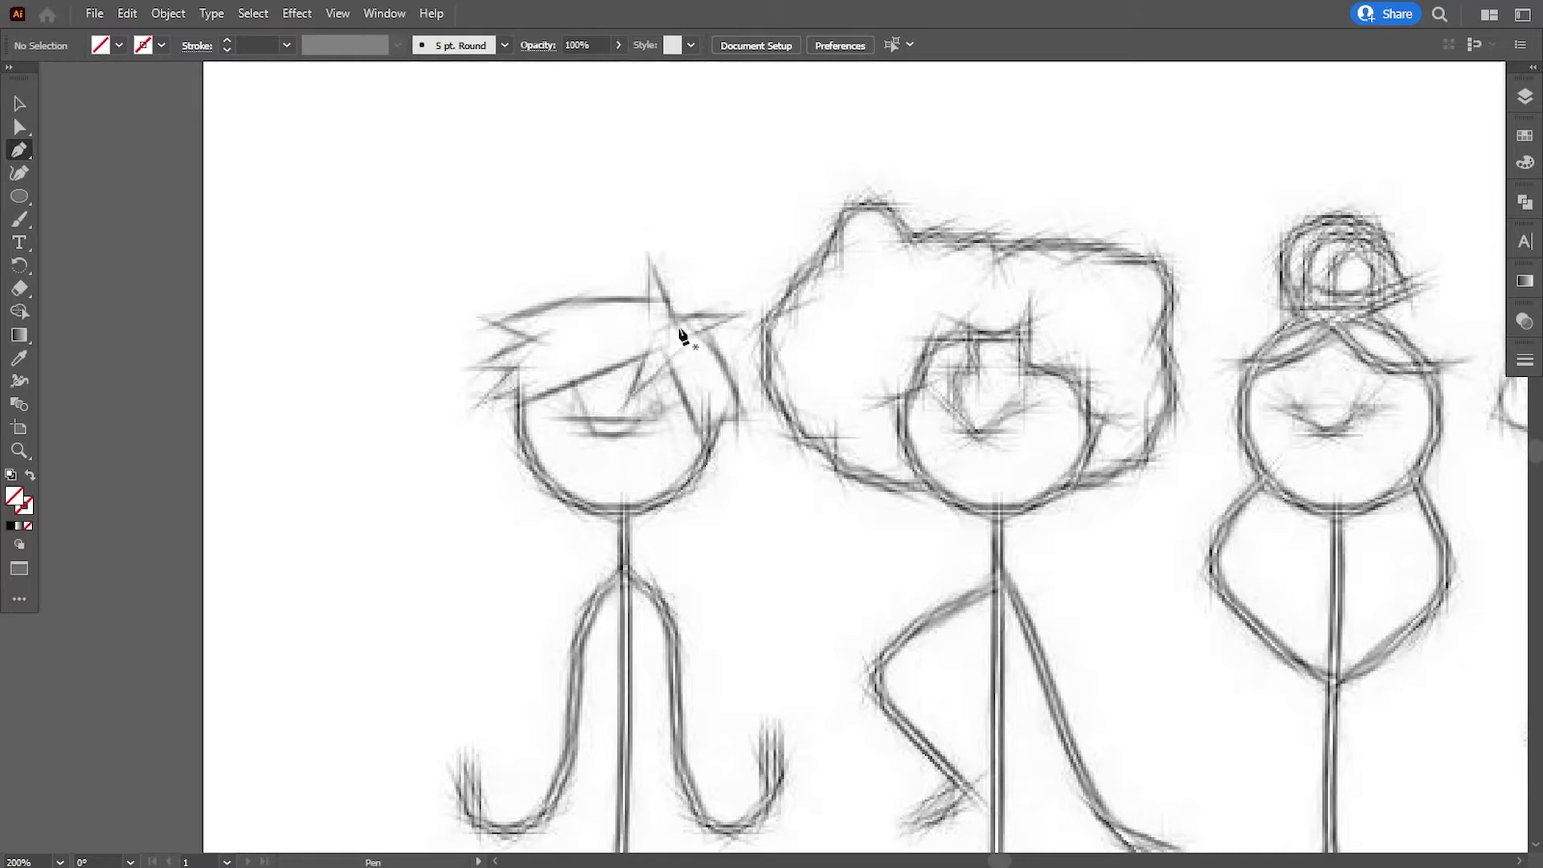
pyautogui.moveTo(667, 305)
pyautogui.mouseDown()
pyautogui.moveTo(649, 259)
pyautogui.moveTo(650, 308)
pyautogui.mouseUp()
pyautogui.moveTo(492, 325); pyautogui.dragTo(480, 334)
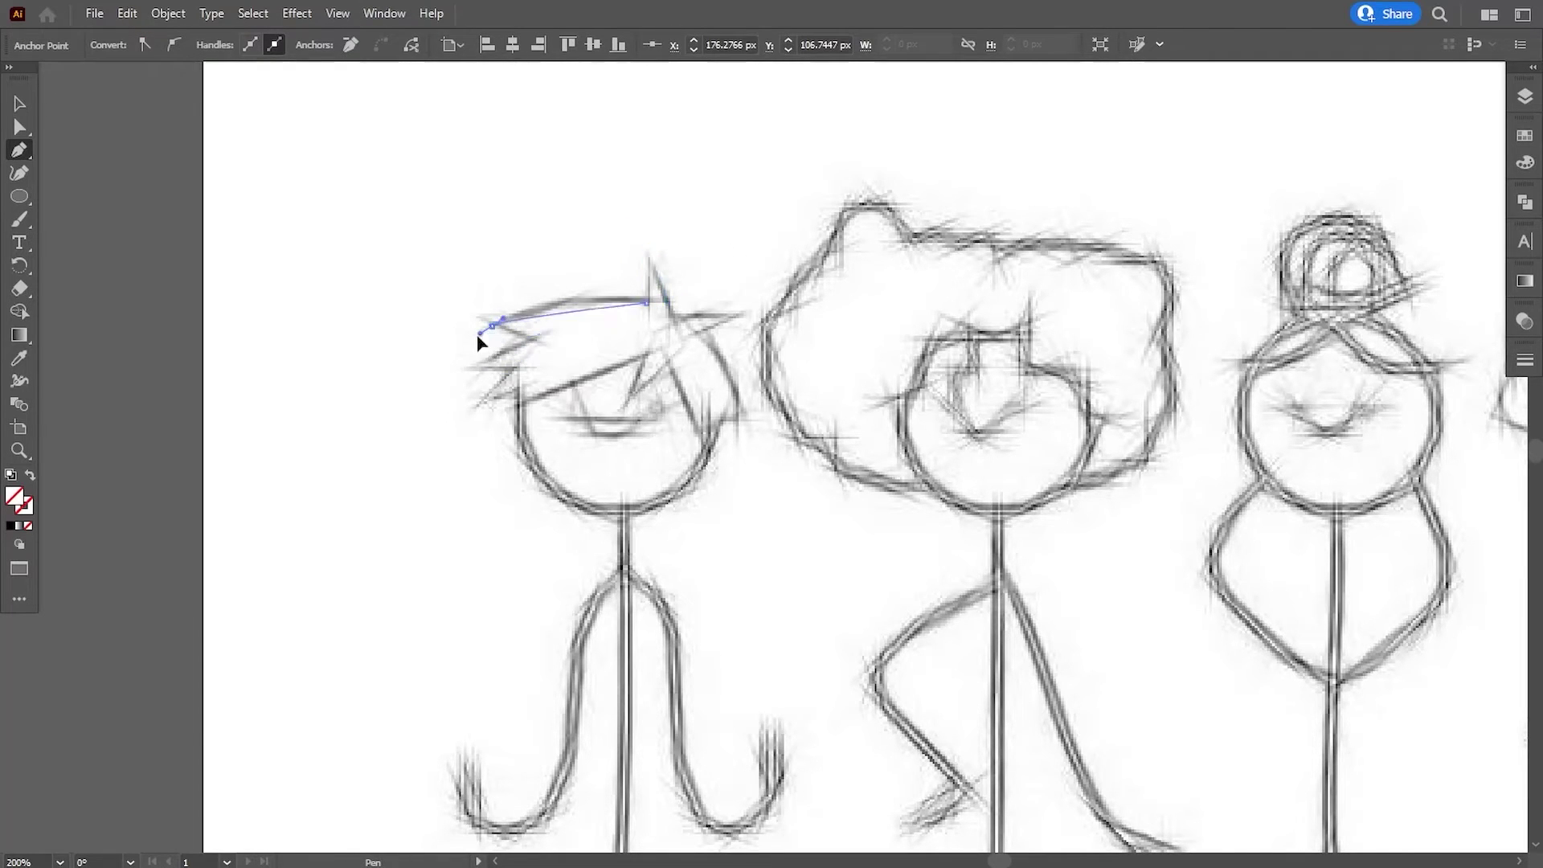
pyautogui.moveTo(409, 376); pyautogui.dragTo(536, 346)
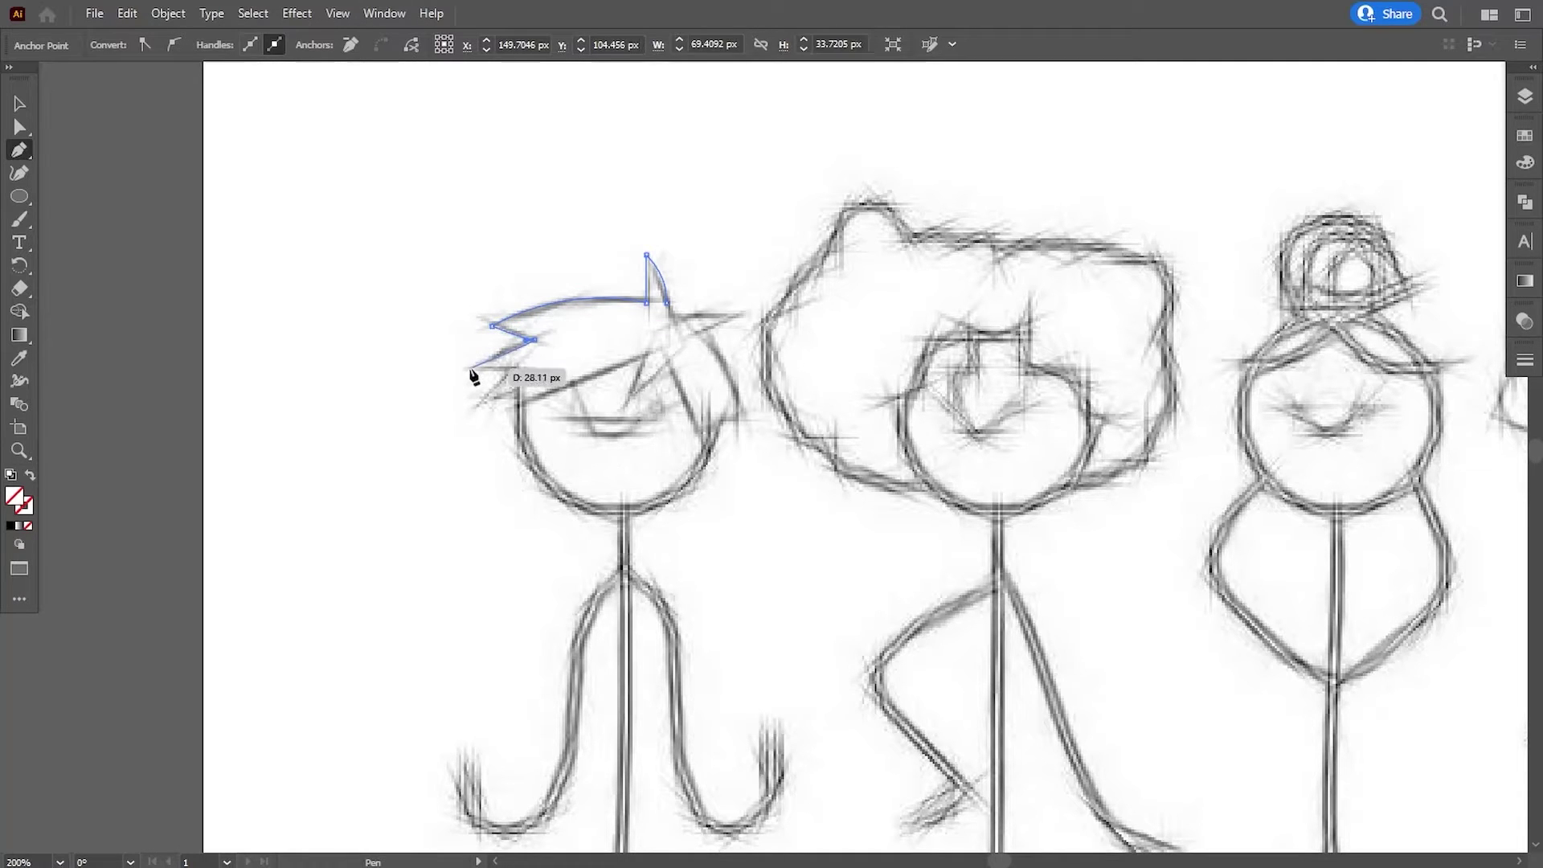
pyautogui.moveTo(470, 368)
pyautogui.mouseDown()
pyautogui.moveTo(459, 383)
pyautogui.moveTo(471, 369)
pyautogui.mouseUp()
pyautogui.click(518, 368)
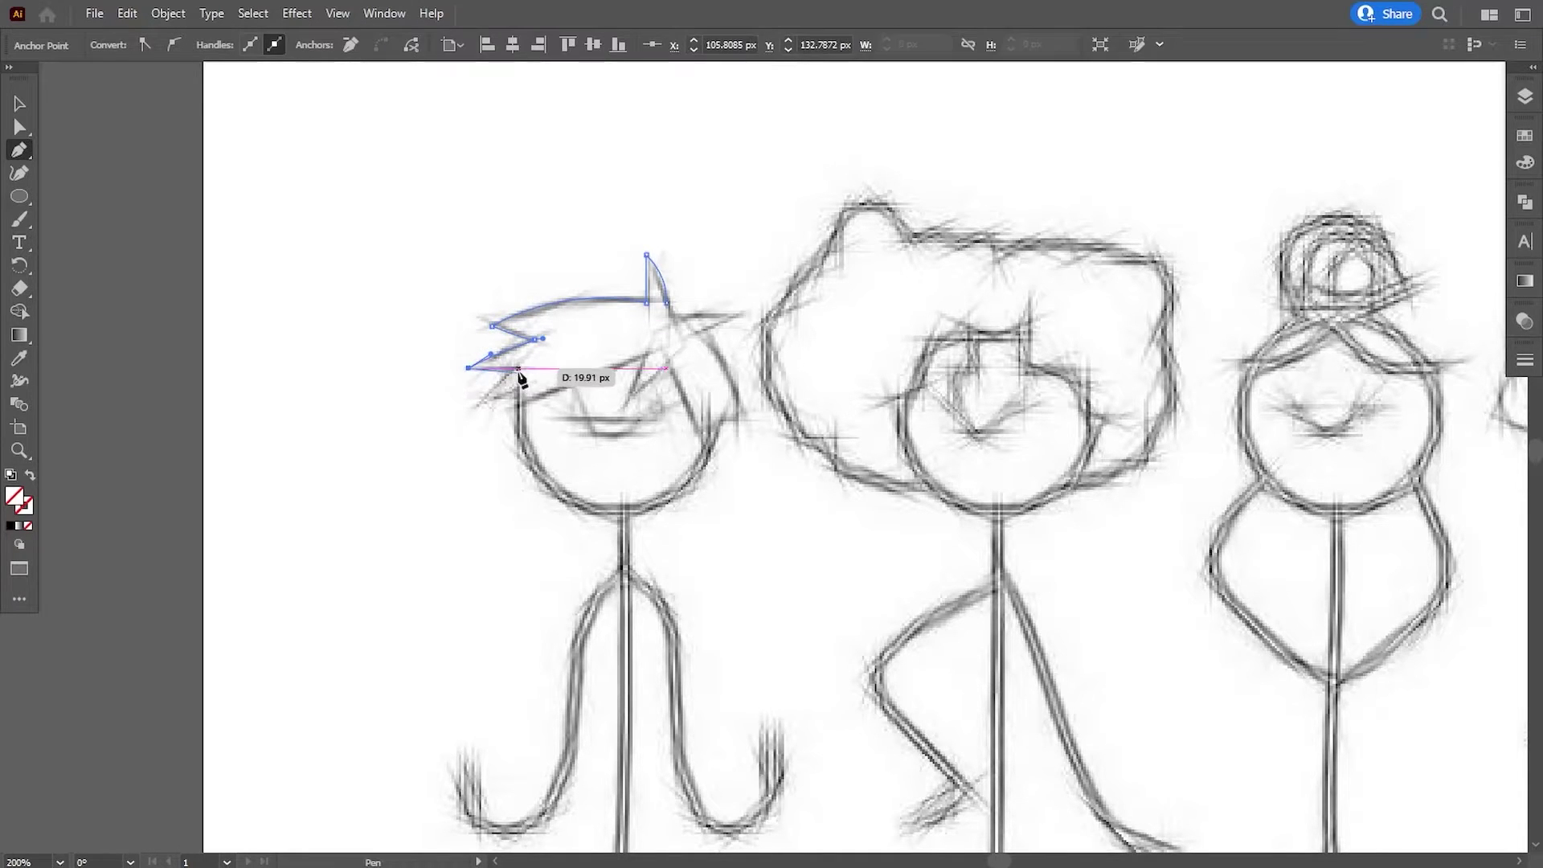
pyautogui.press('Escape')
pyautogui.click(517, 368)
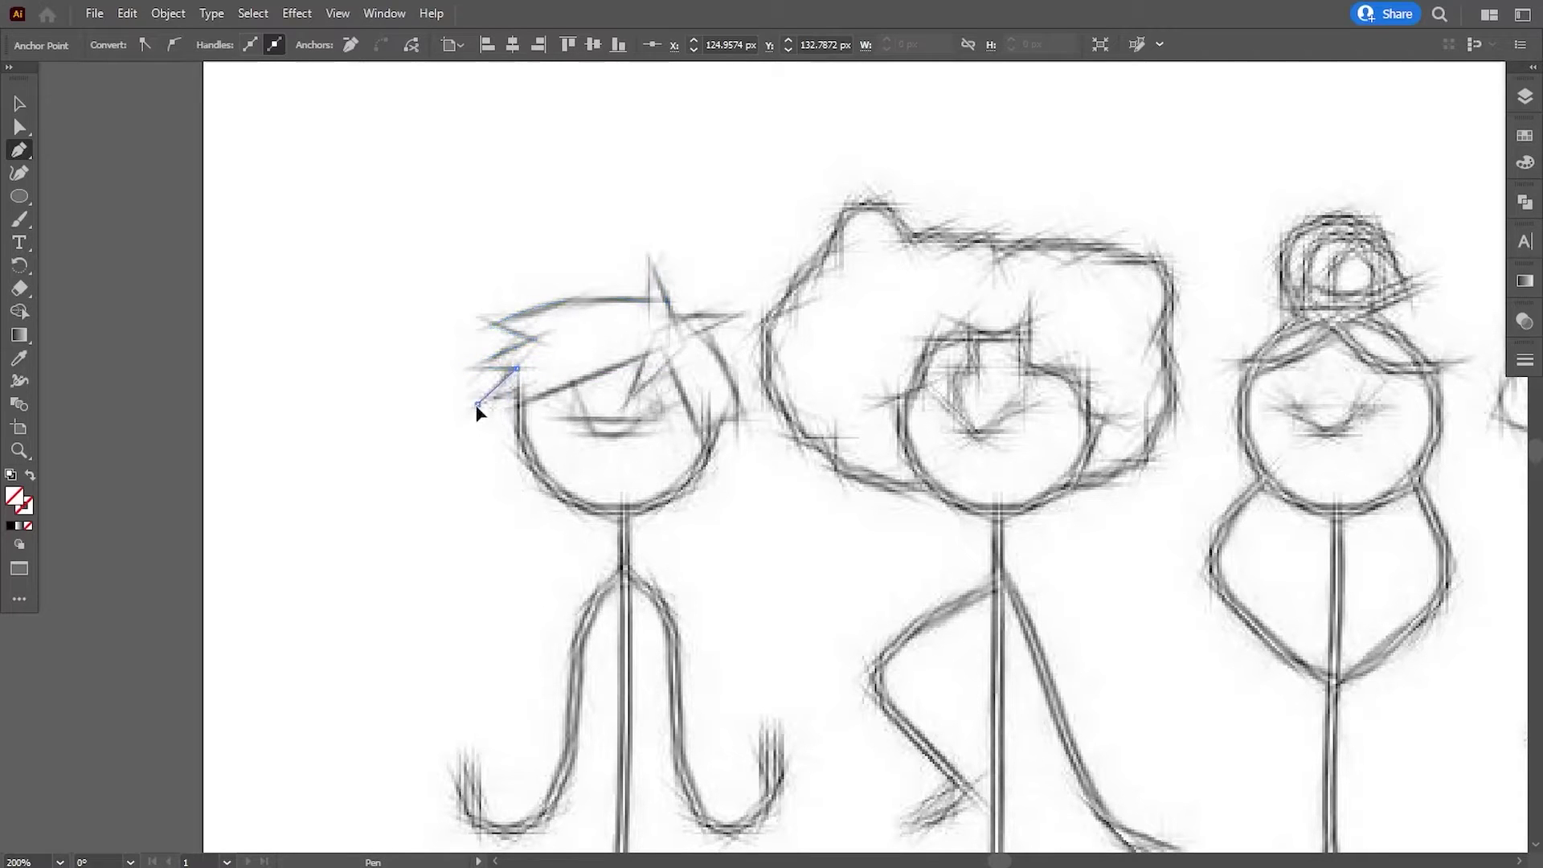
# Trace the zigzag fringe and right side, closing the hair shape at the top spike.
pyautogui.moveTo(479, 410); pyautogui.dragTo(475, 414)
pyautogui.click(513, 392)
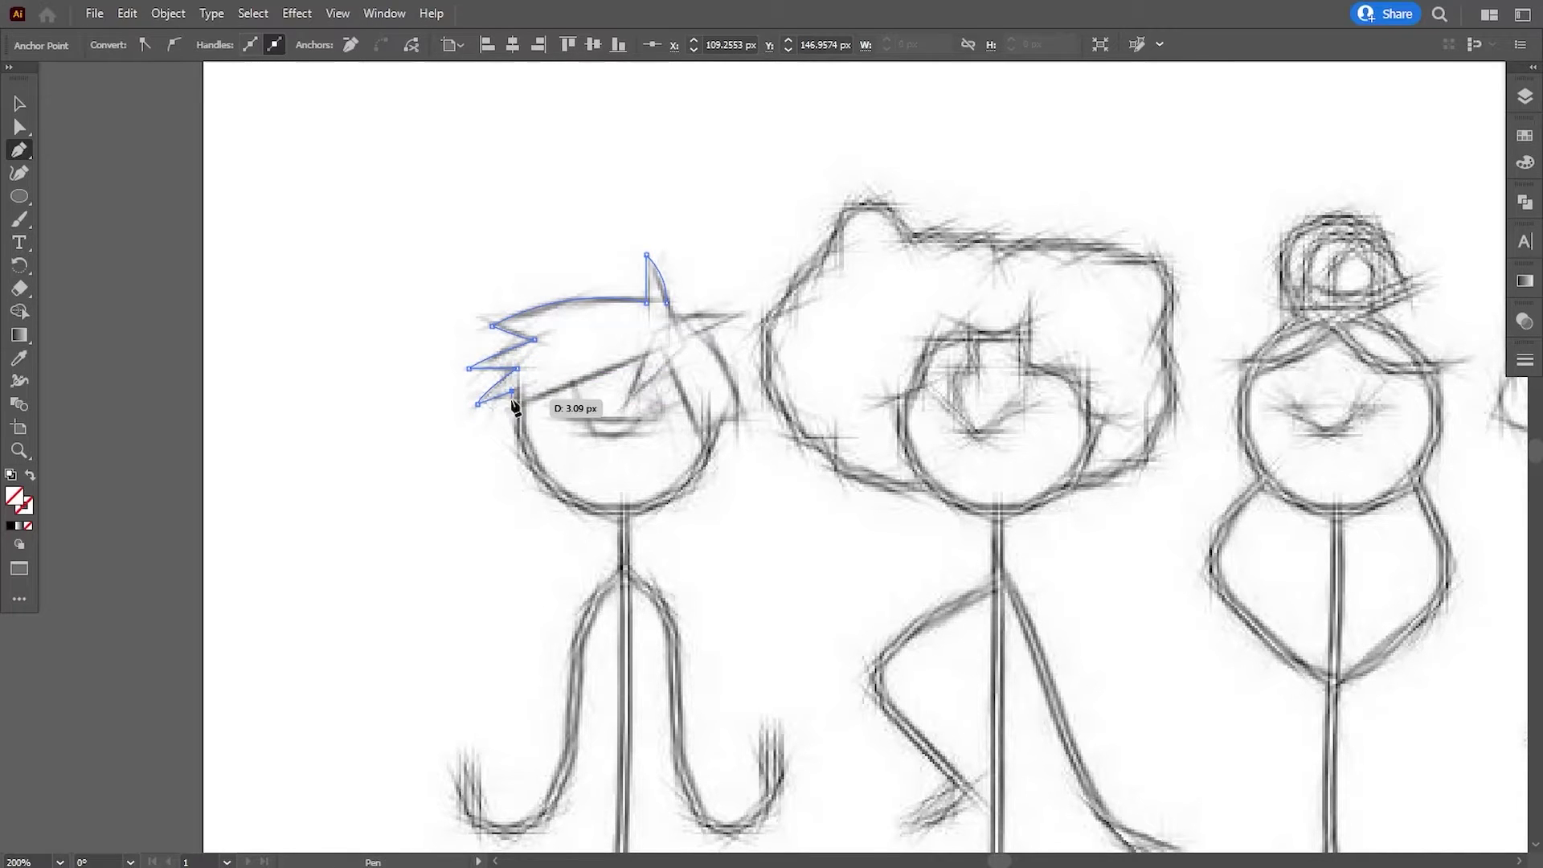
pyautogui.click(647, 354)
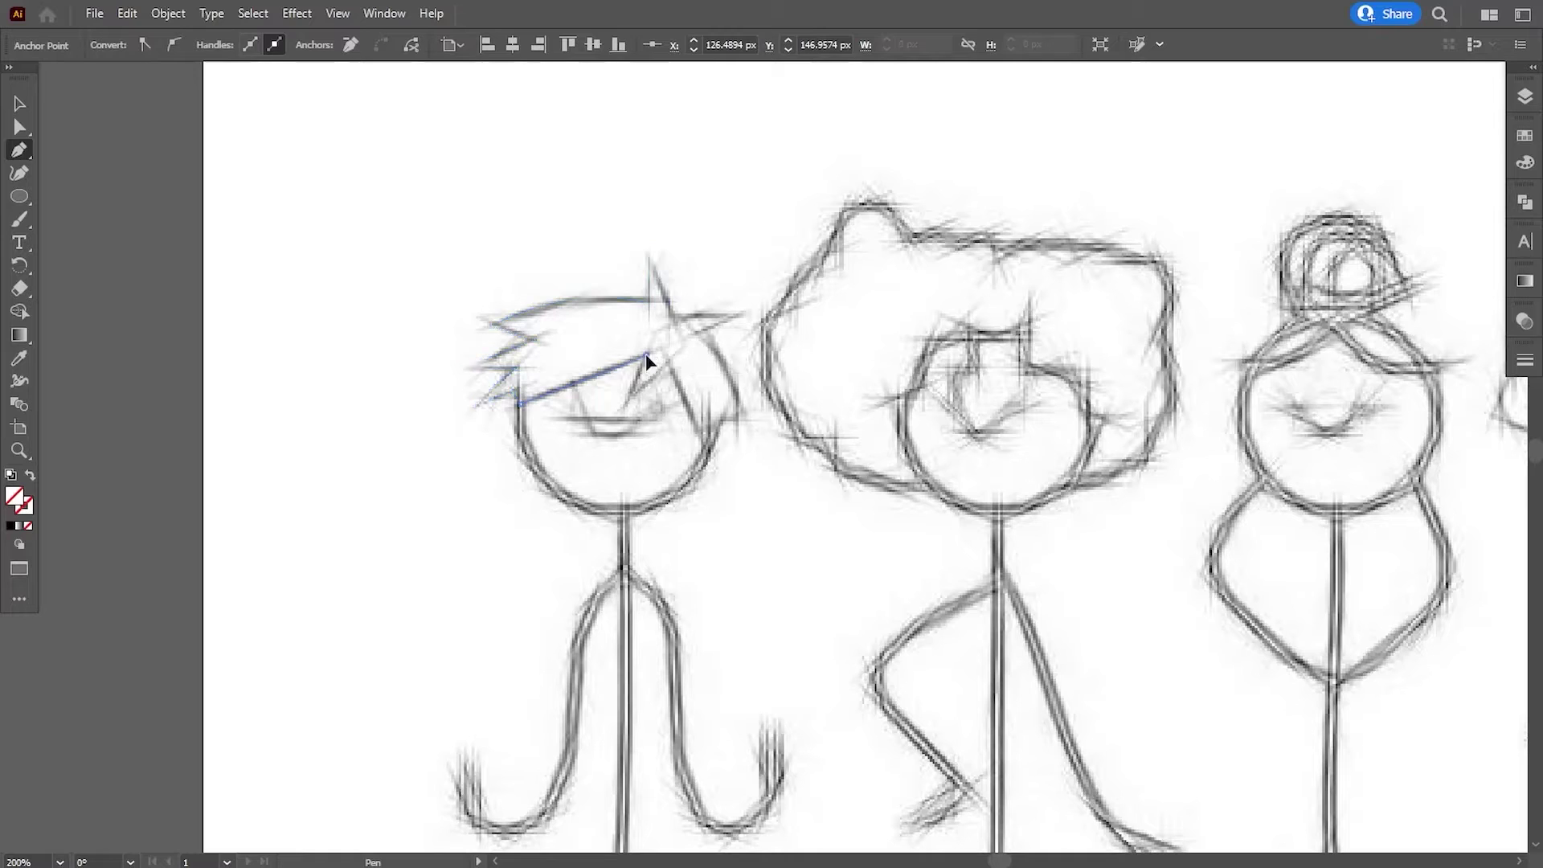
pyautogui.click(626, 404)
pyautogui.click(667, 364)
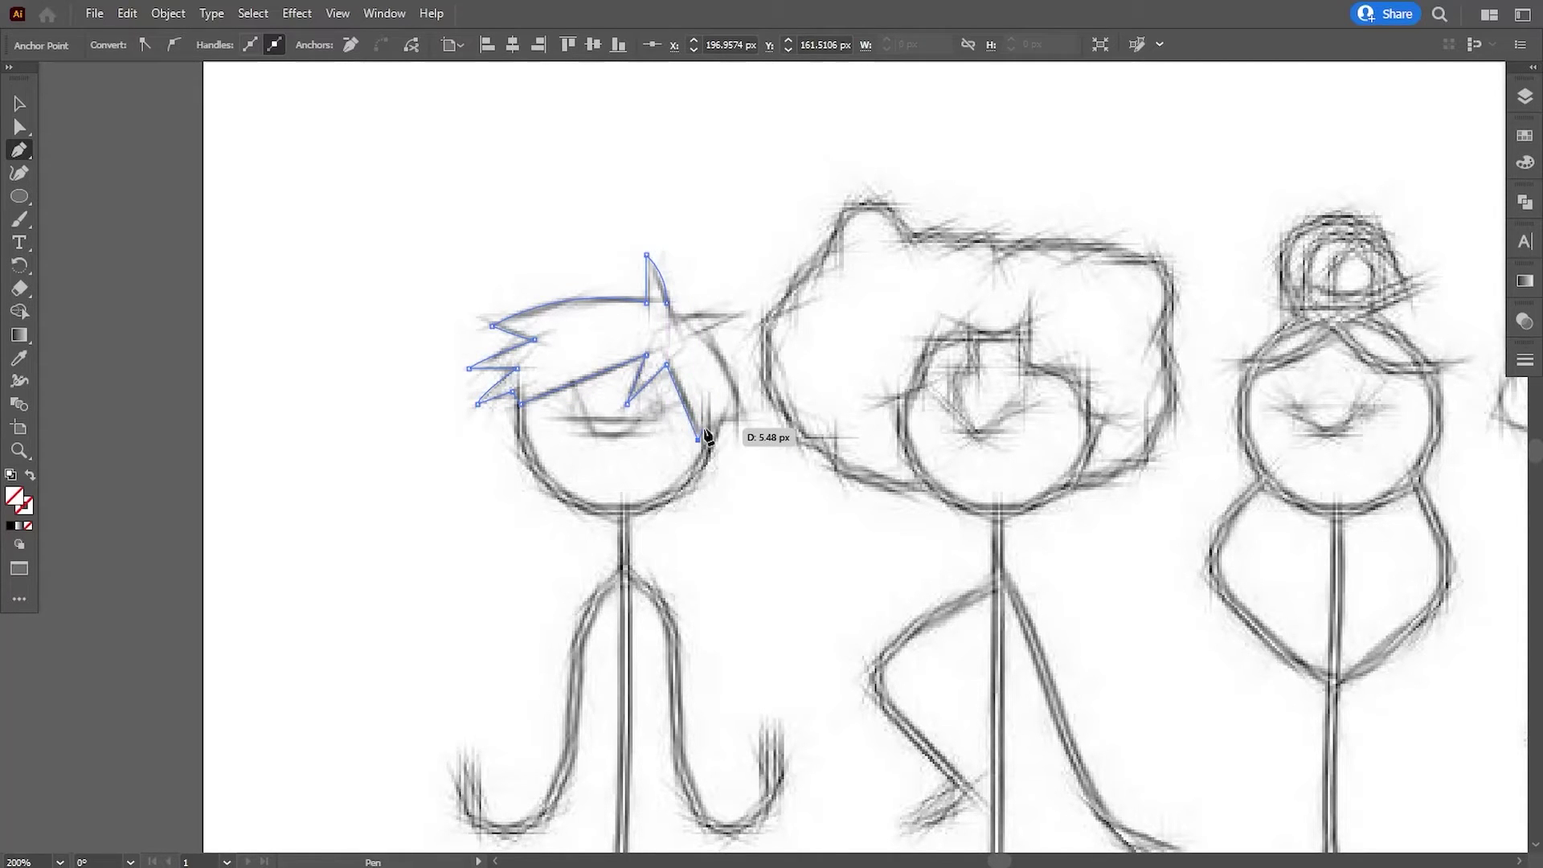
pyautogui.click(717, 437)
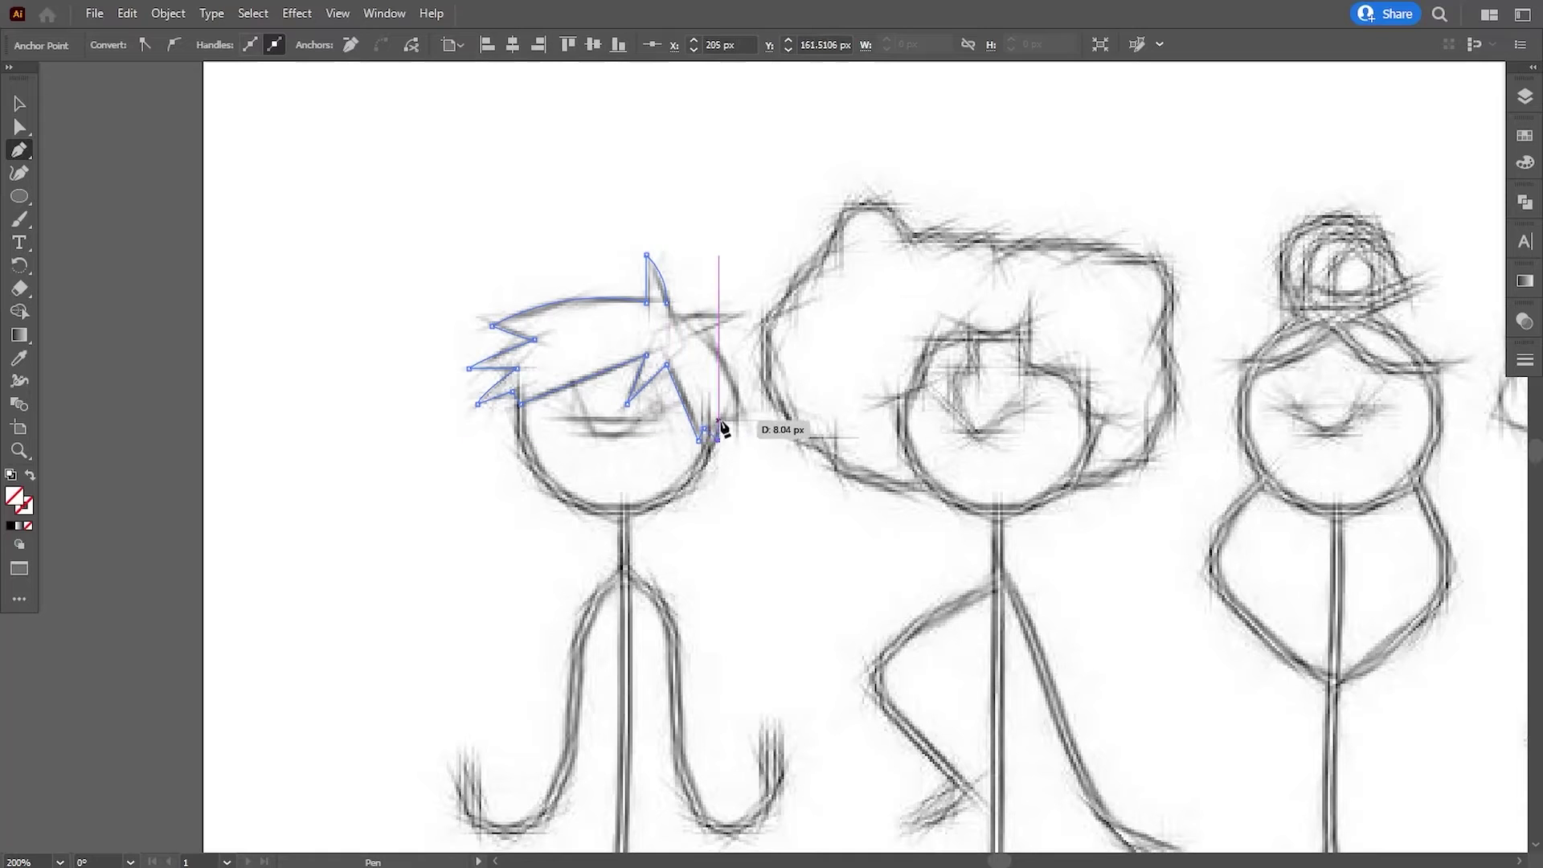
pyautogui.moveTo(741, 426); pyautogui.dragTo(751, 432)
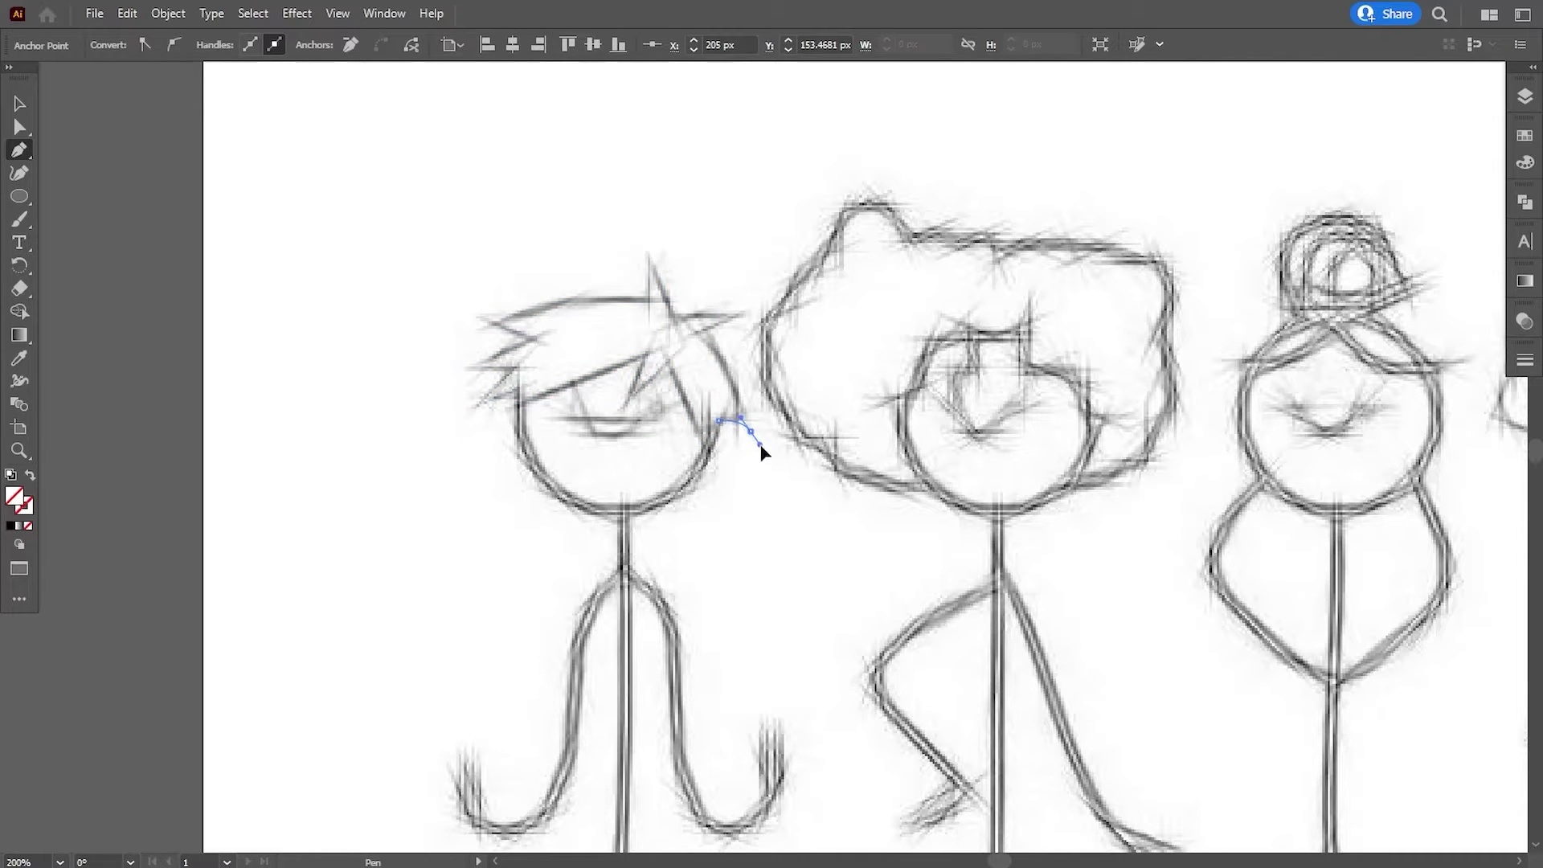
pyautogui.moveTo(705, 331); pyautogui.dragTo(675, 322)
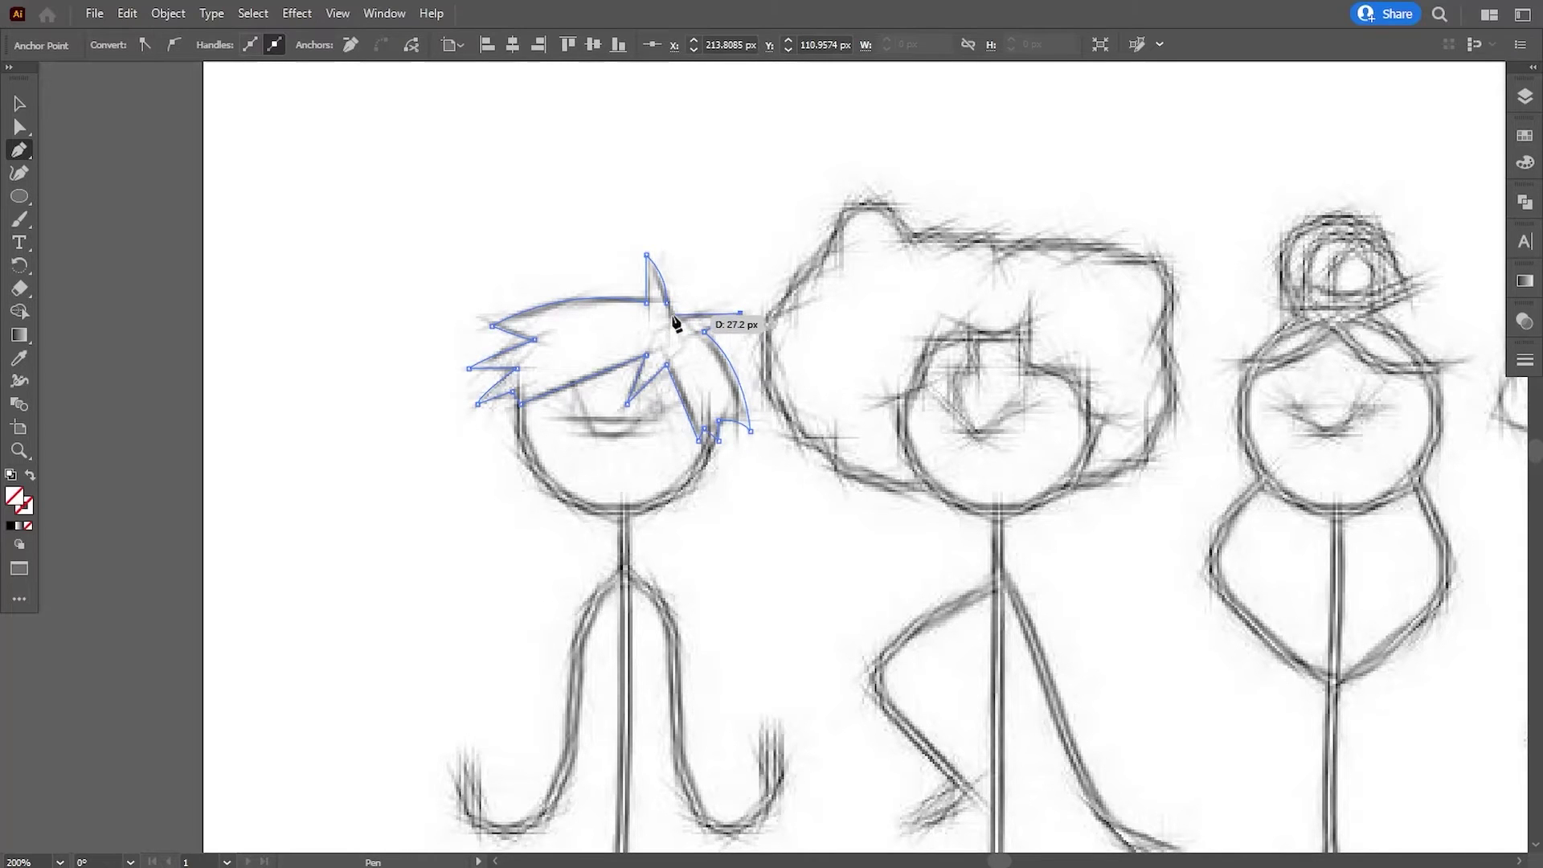
pyautogui.click(666, 304)
# Reshape the top spike's anchor into a curve and fill the hair solid black.
pyautogui.click(19, 126)
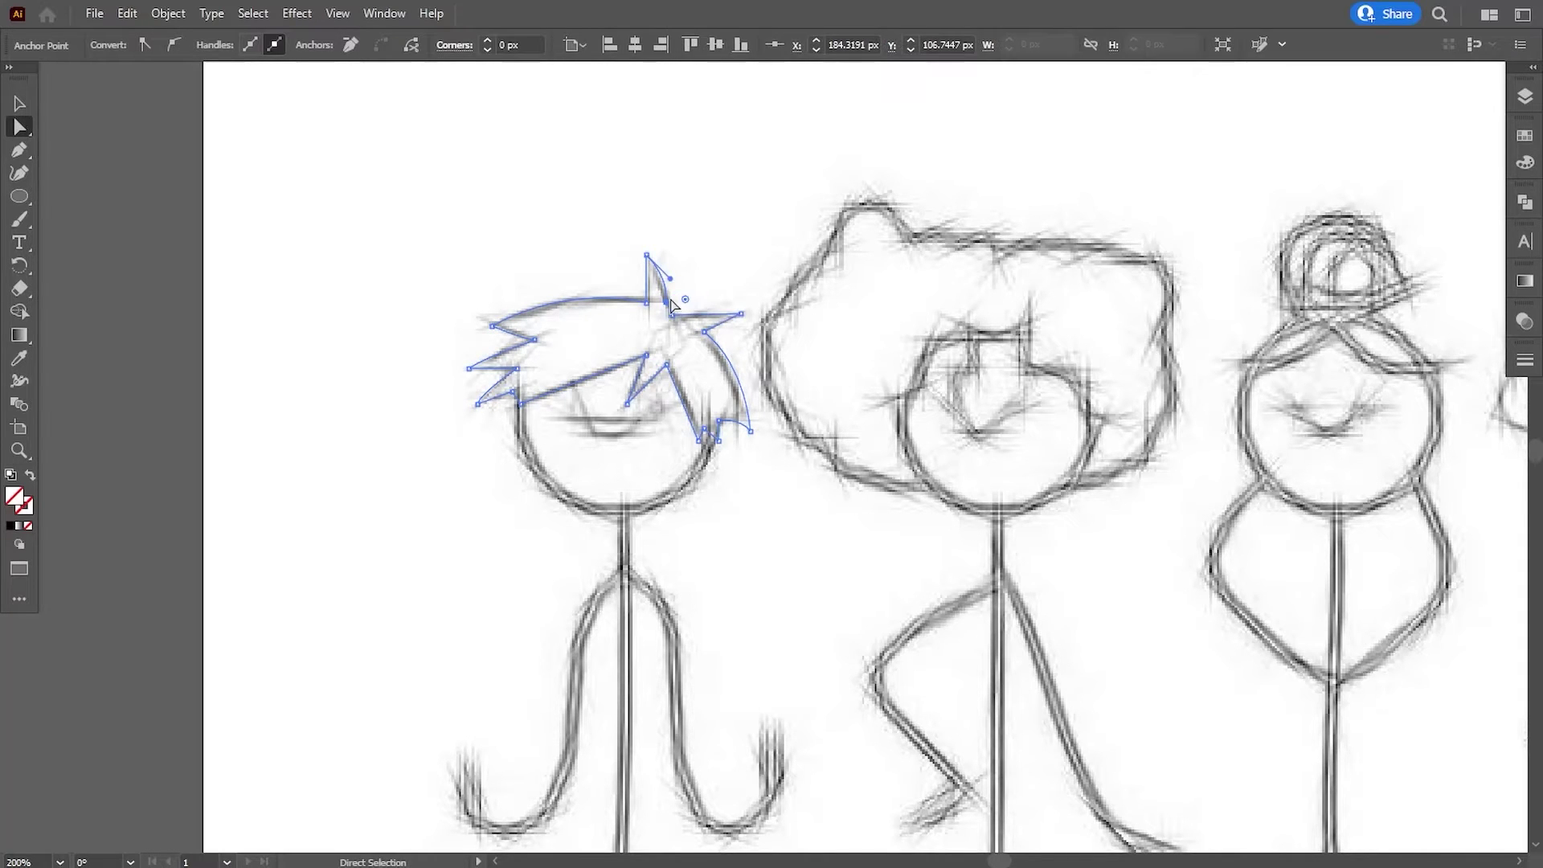
pyautogui.moveTo(669, 302); pyautogui.dragTo(672, 307)
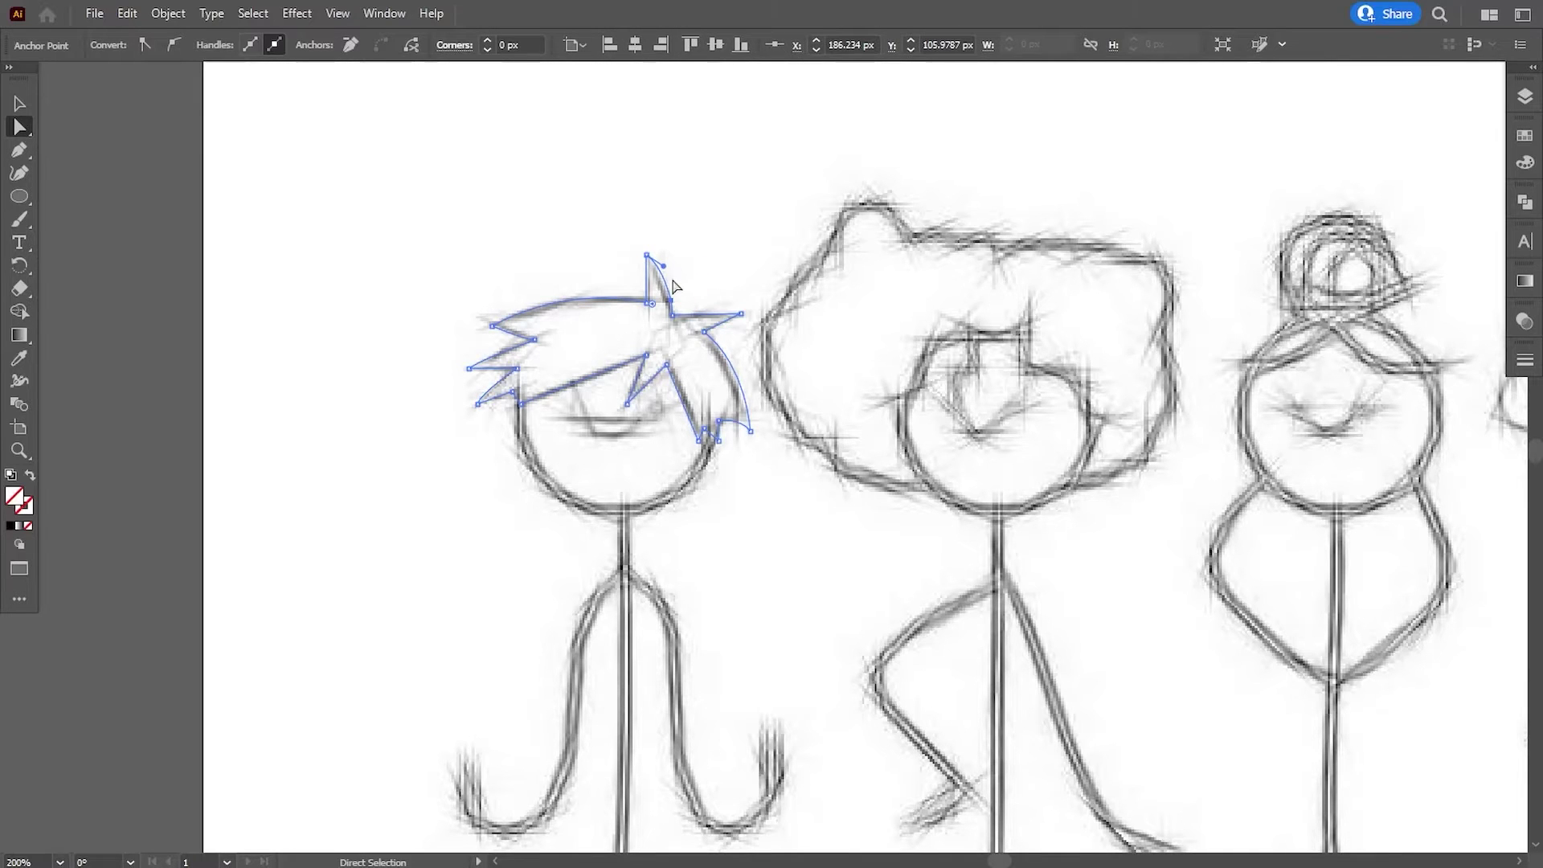
pyautogui.moveTo(664, 267)
pyautogui.mouseDown()
pyautogui.moveTo(665, 249)
pyautogui.moveTo(675, 278)
pyautogui.mouseUp()
pyautogui.click(654, 293)
pyautogui.click(1524, 135)
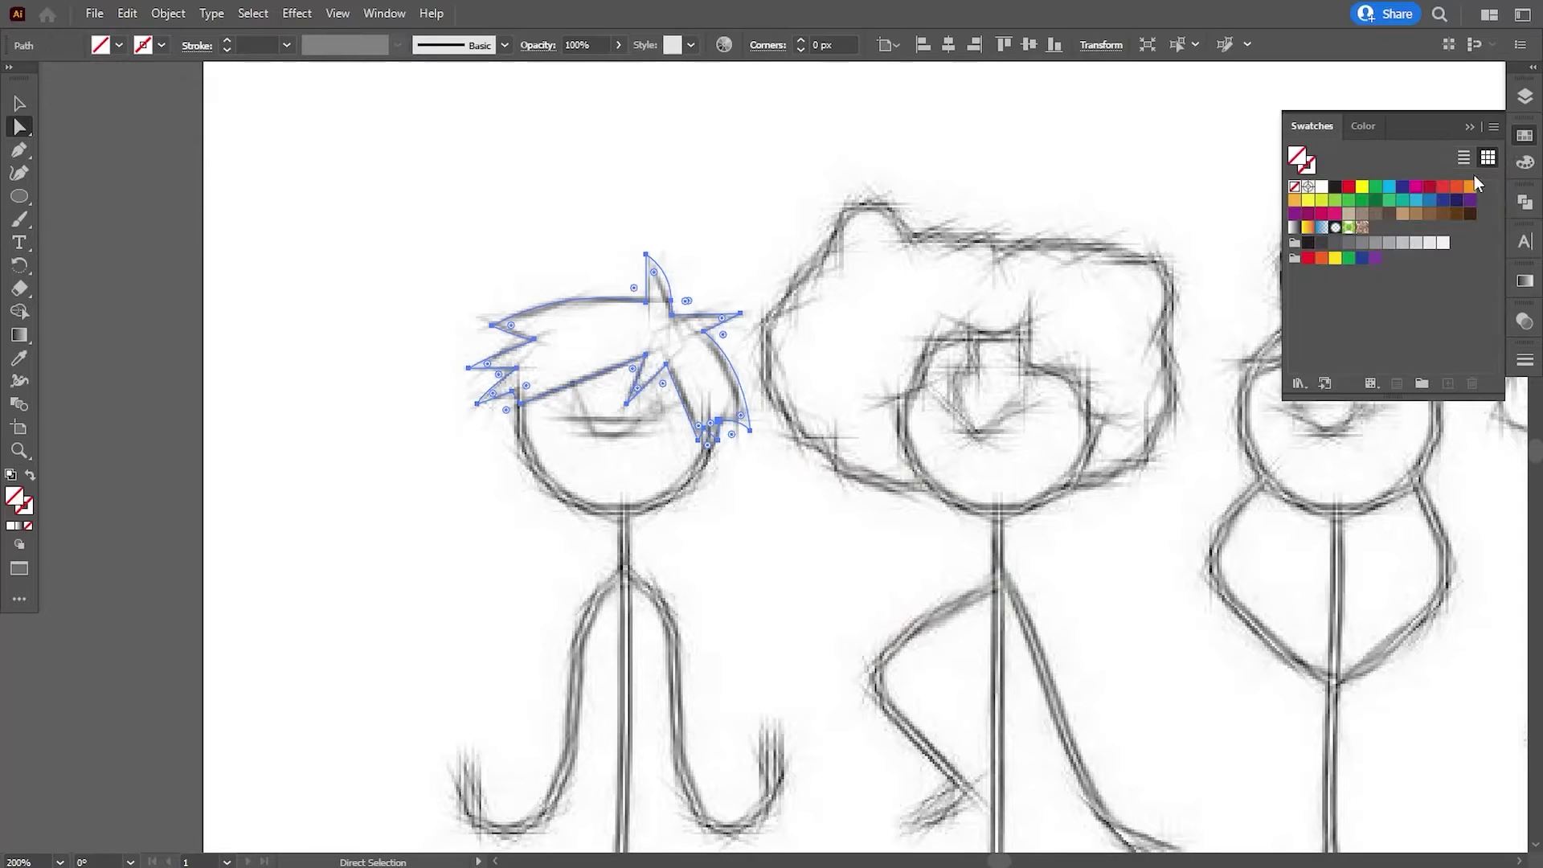
pyautogui.click(1335, 194)
pyautogui.click(1470, 127)
pyautogui.click(246, 288)
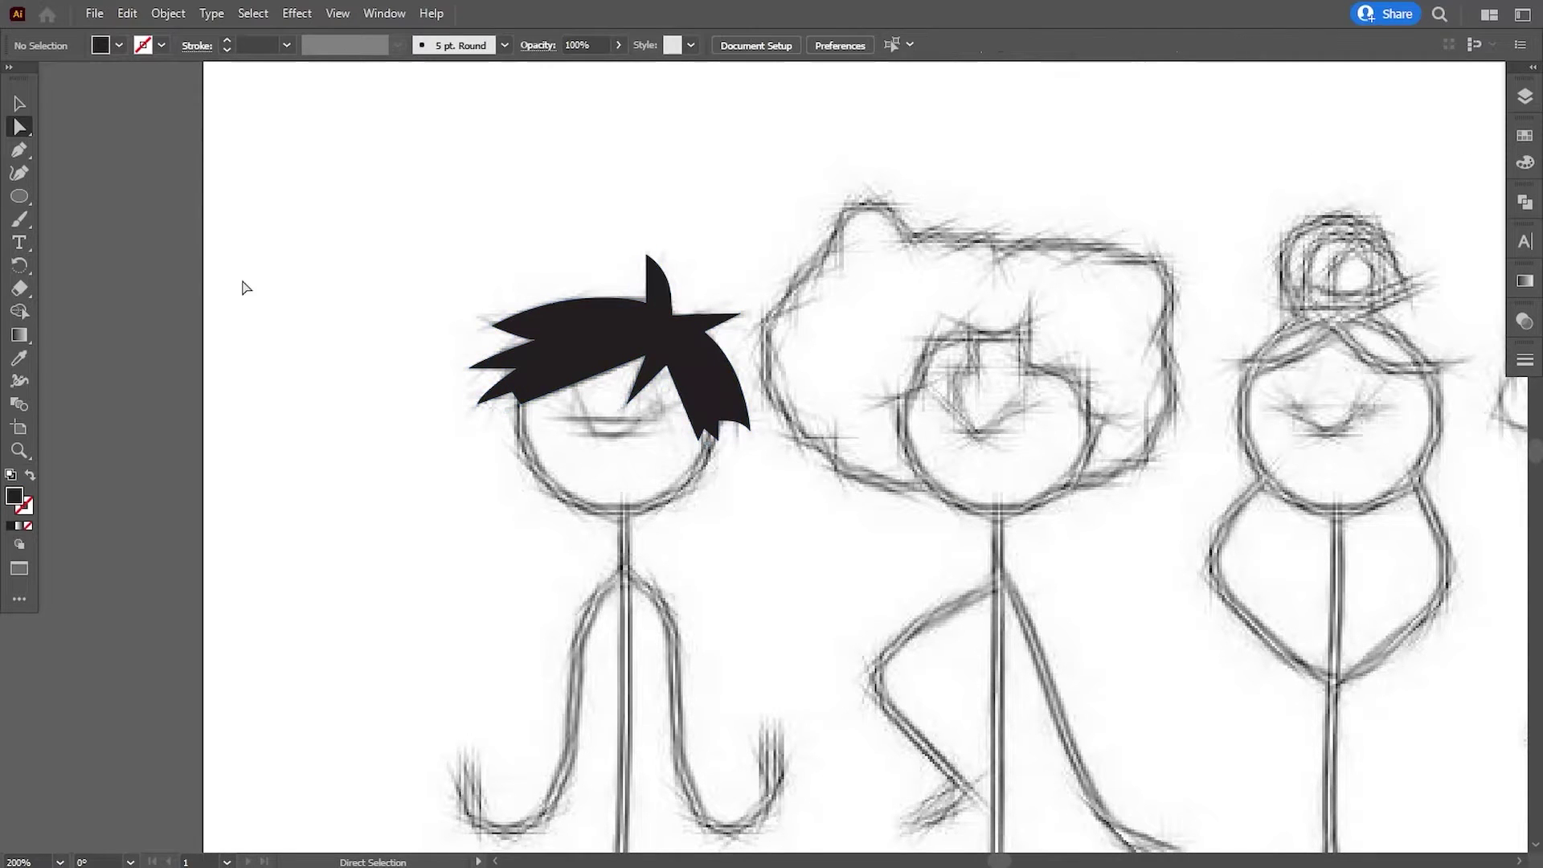
# Draw an unfilled circle over the first head, fit it to the sketch, and stroke it 2 pt.
pyautogui.moveTo(280, 511); pyautogui.dragTo(282, 458)
pyautogui.press('l')
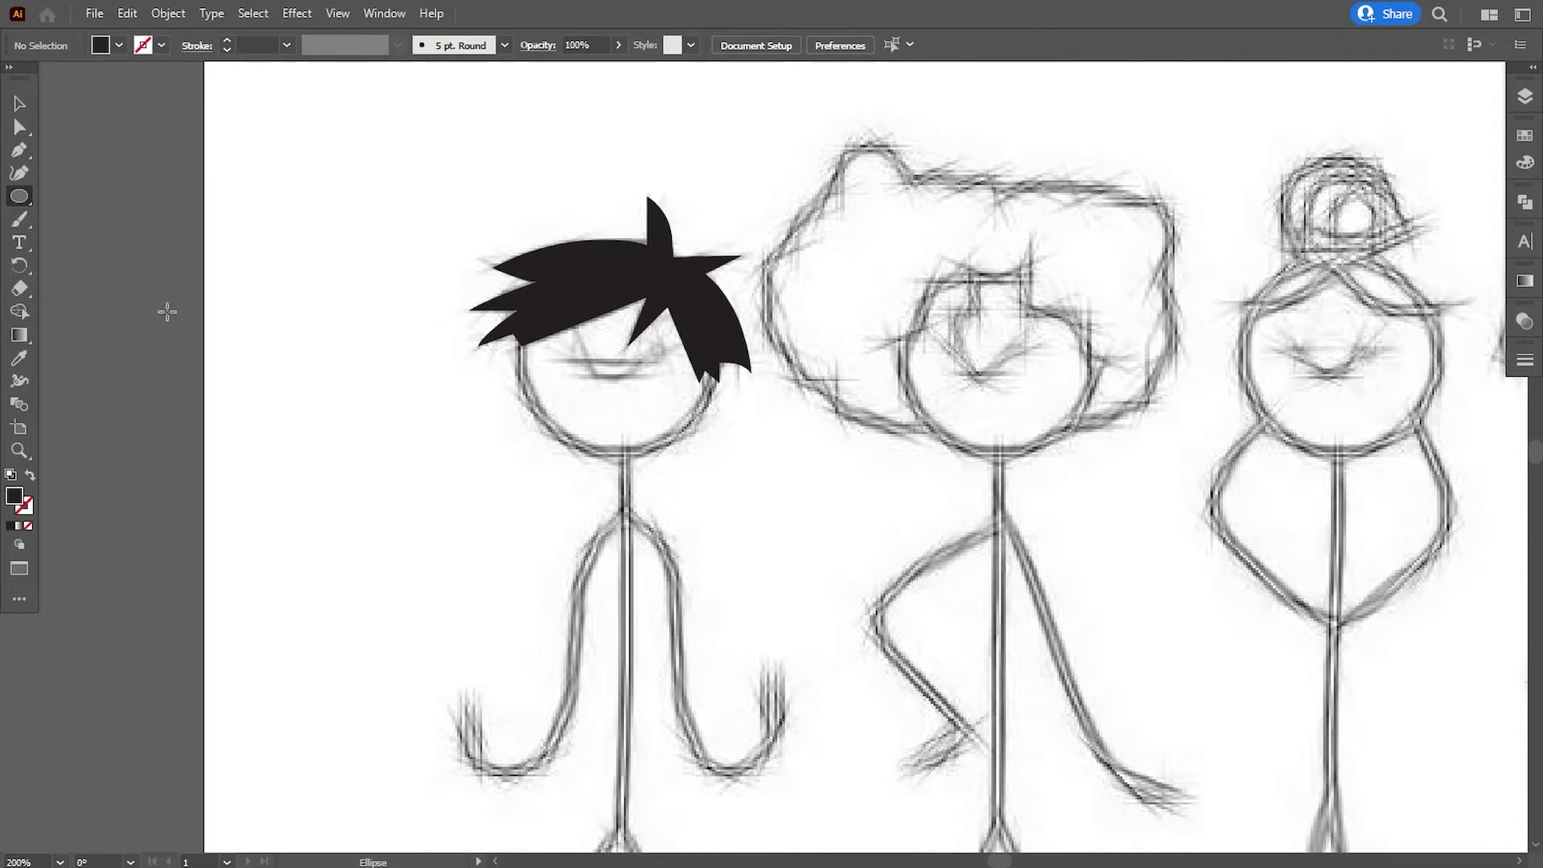
pyautogui.moveTo(525, 304); pyautogui.dragTo(729, 508)
pyautogui.click(30, 476)
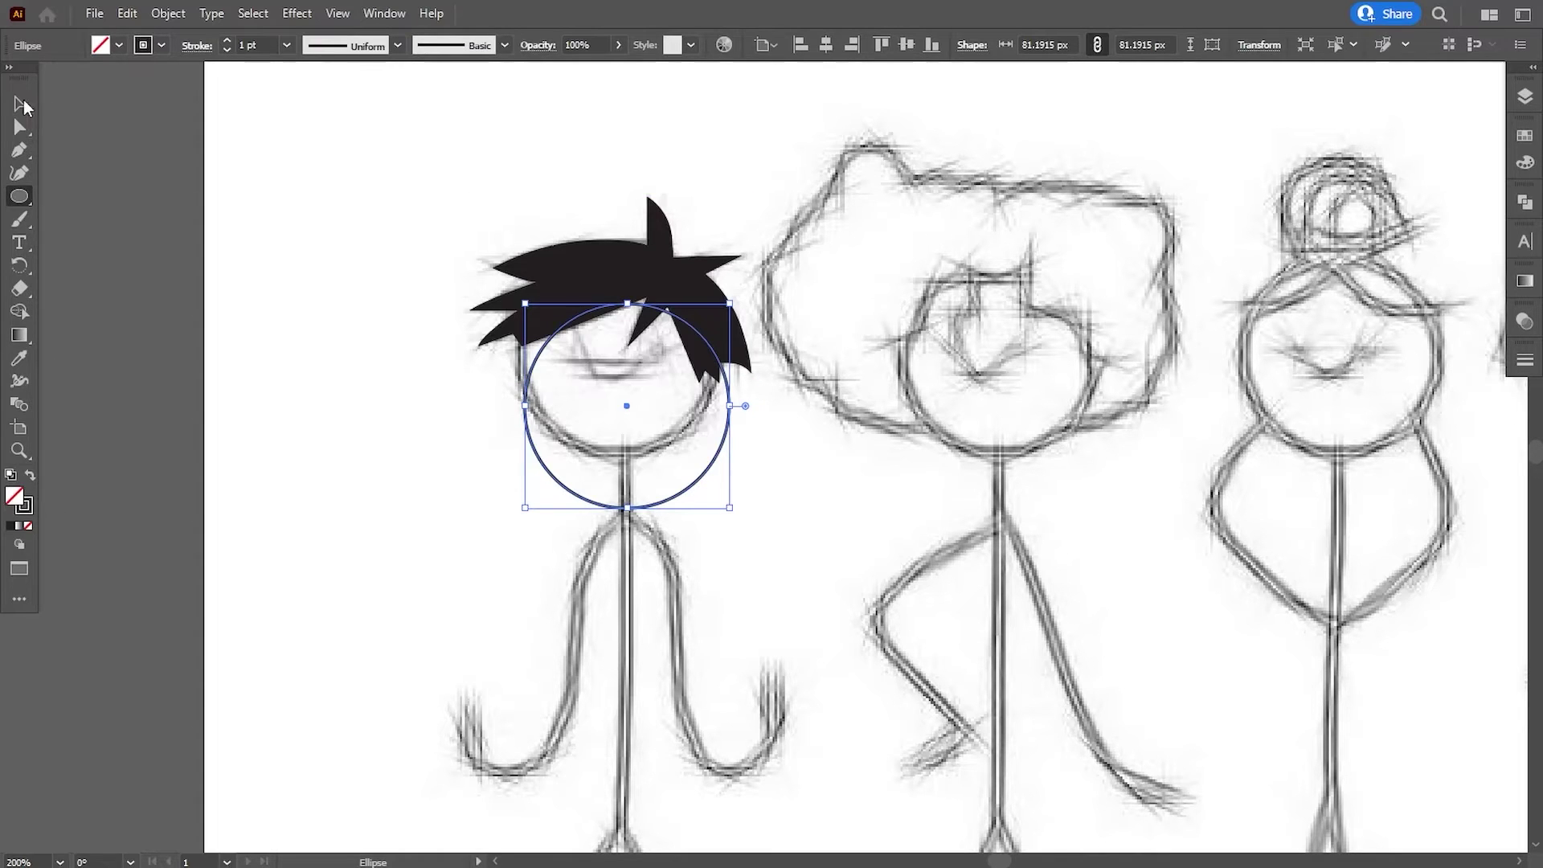
pyautogui.press('v')
pyautogui.moveTo(580, 487); pyautogui.dragTo(577, 446)
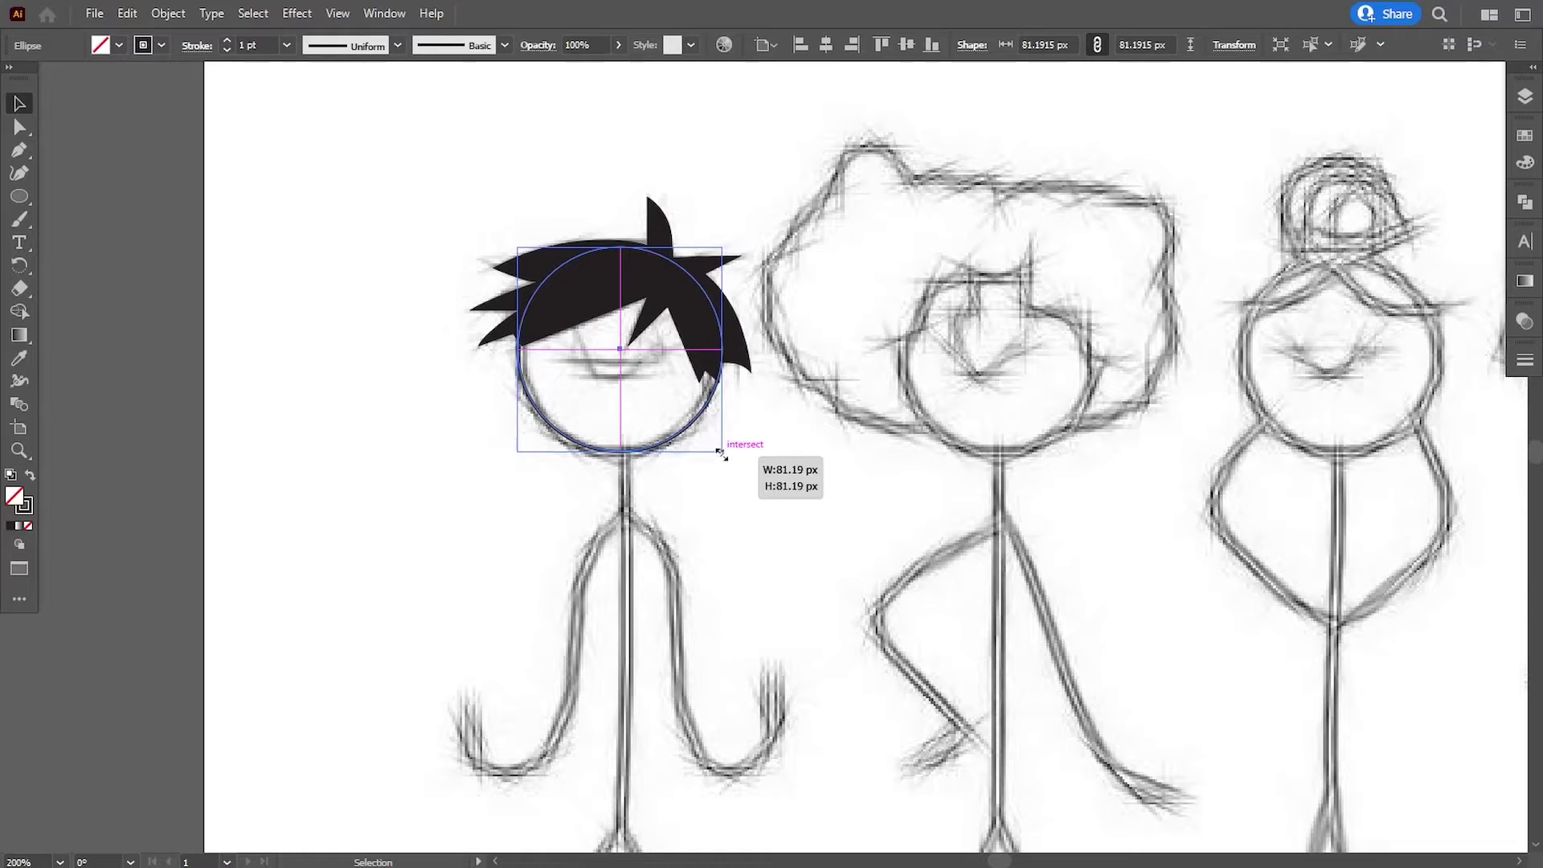
pyautogui.moveTo(720, 454); pyautogui.dragTo(687, 452)
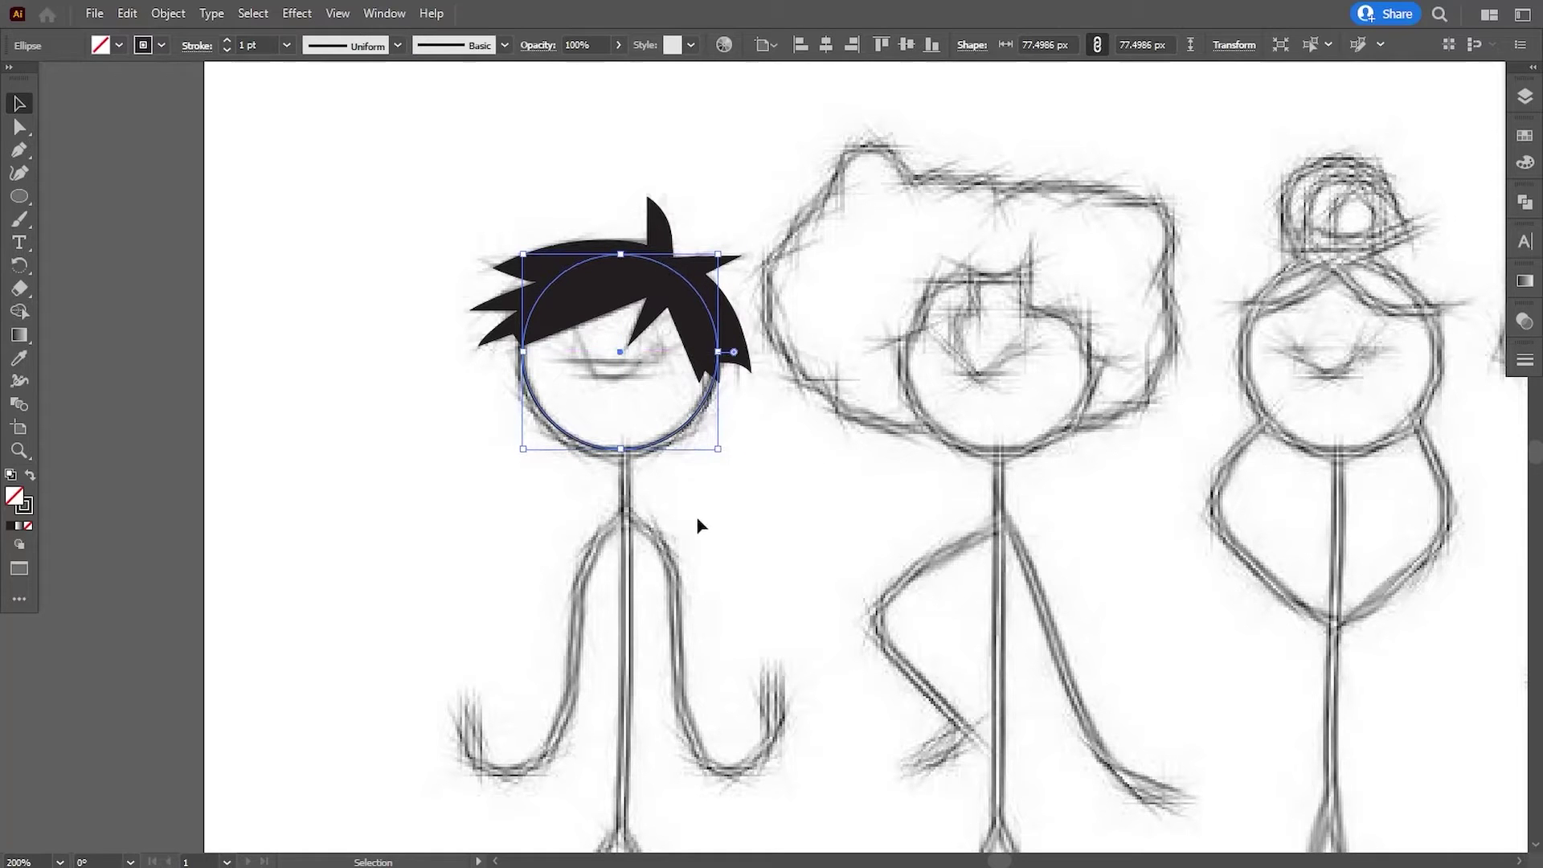
pyautogui.press('Up')
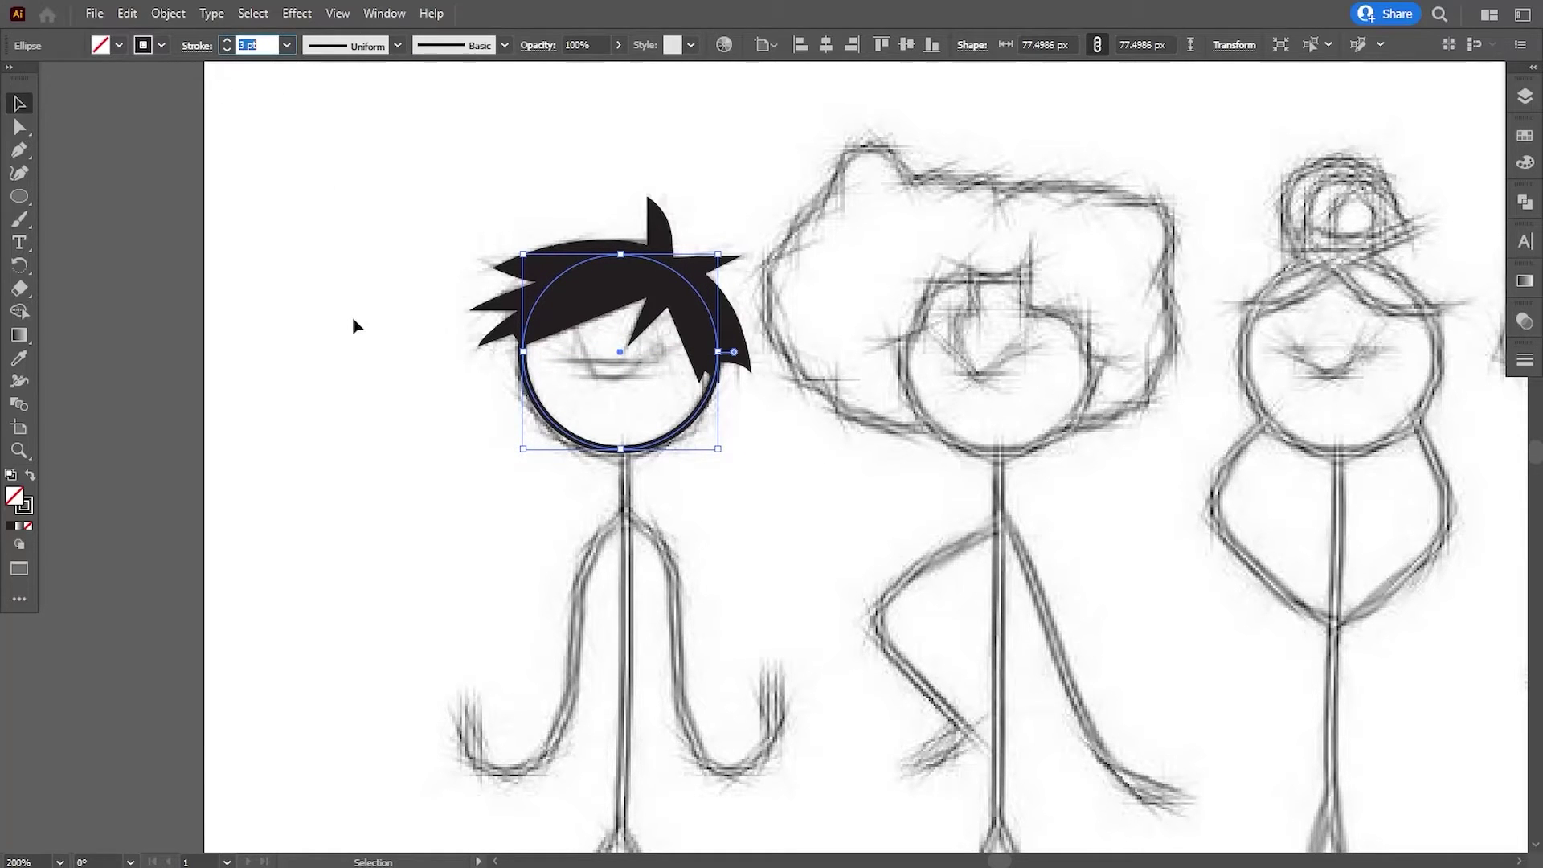
pyautogui.click(377, 470)
# Zoom in on the face and draw a small dot for the left eye.
pyautogui.moveTo(615, 554); pyautogui.dragTo(602, 480)
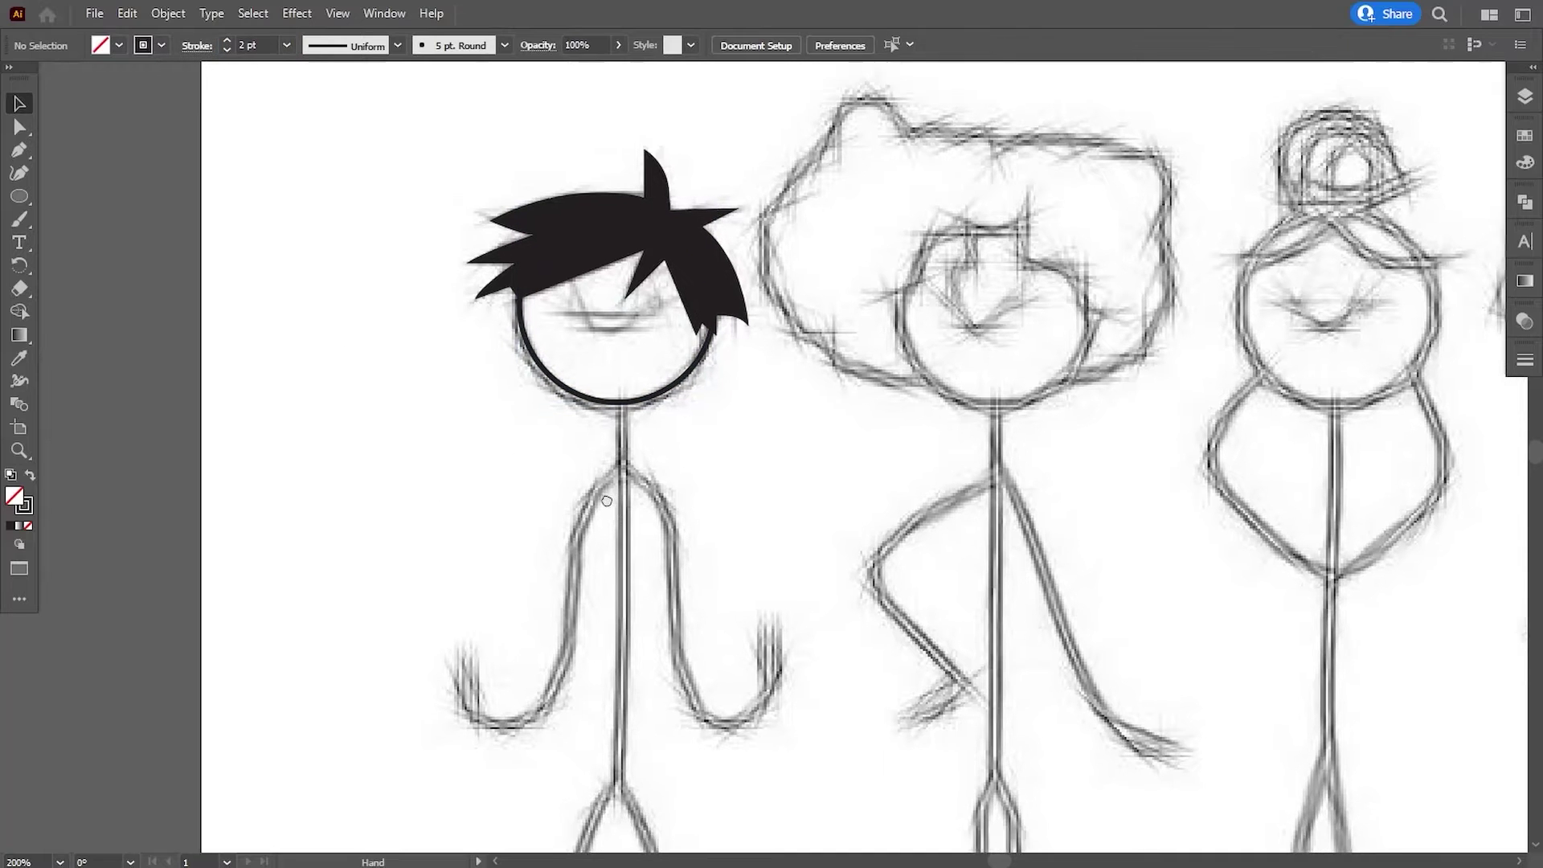
pyautogui.click(20, 197)
pyautogui.hotkey('ctrl', '+')
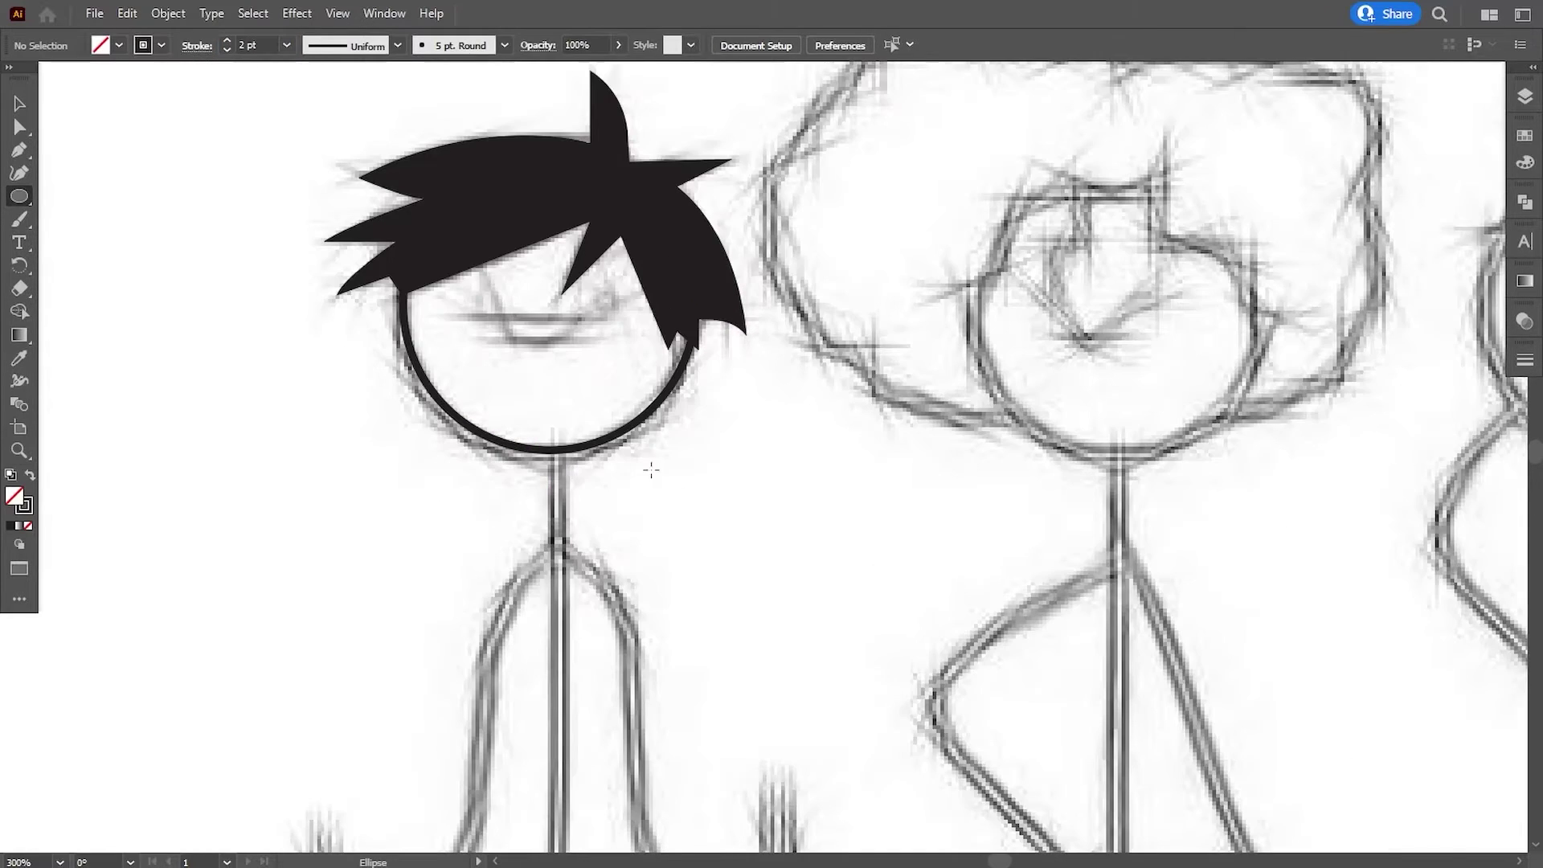
pyautogui.moveTo(596, 387)
pyautogui.mouseDown()
pyautogui.moveTo(607, 298)
pyautogui.moveTo(490, 297)
pyautogui.mouseUp()
# Fill the eye dot black and select it for copying as the second eye.
pyautogui.press('v')
pyautogui.click(30, 475)
pyautogui.click(431, 455)
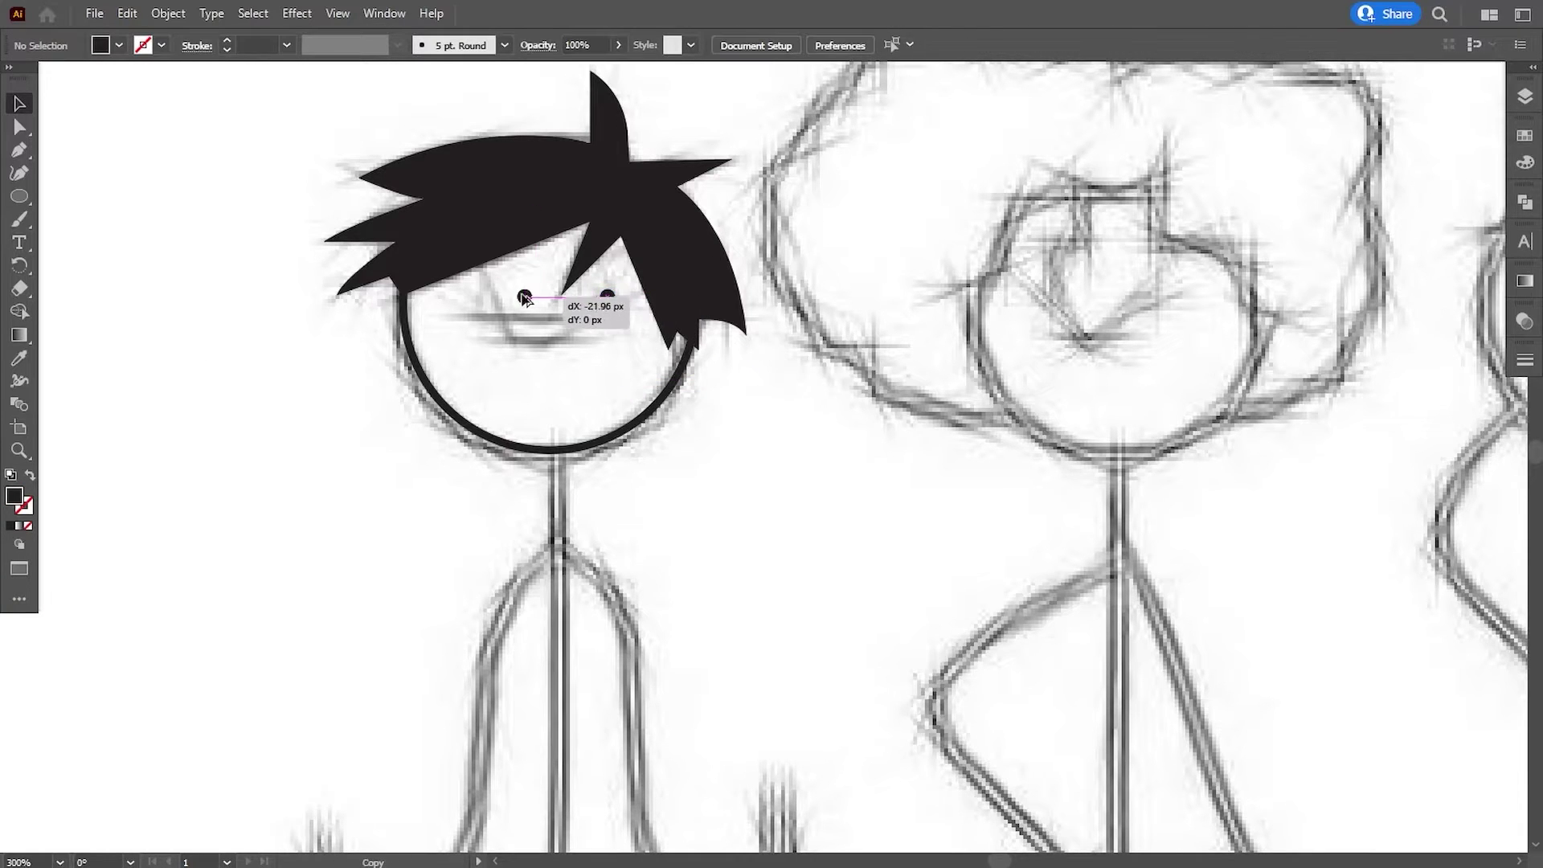
# Draw the curved smiling mouth with the Pen tool and give it a 4 pt stroke.
pyautogui.press('p')
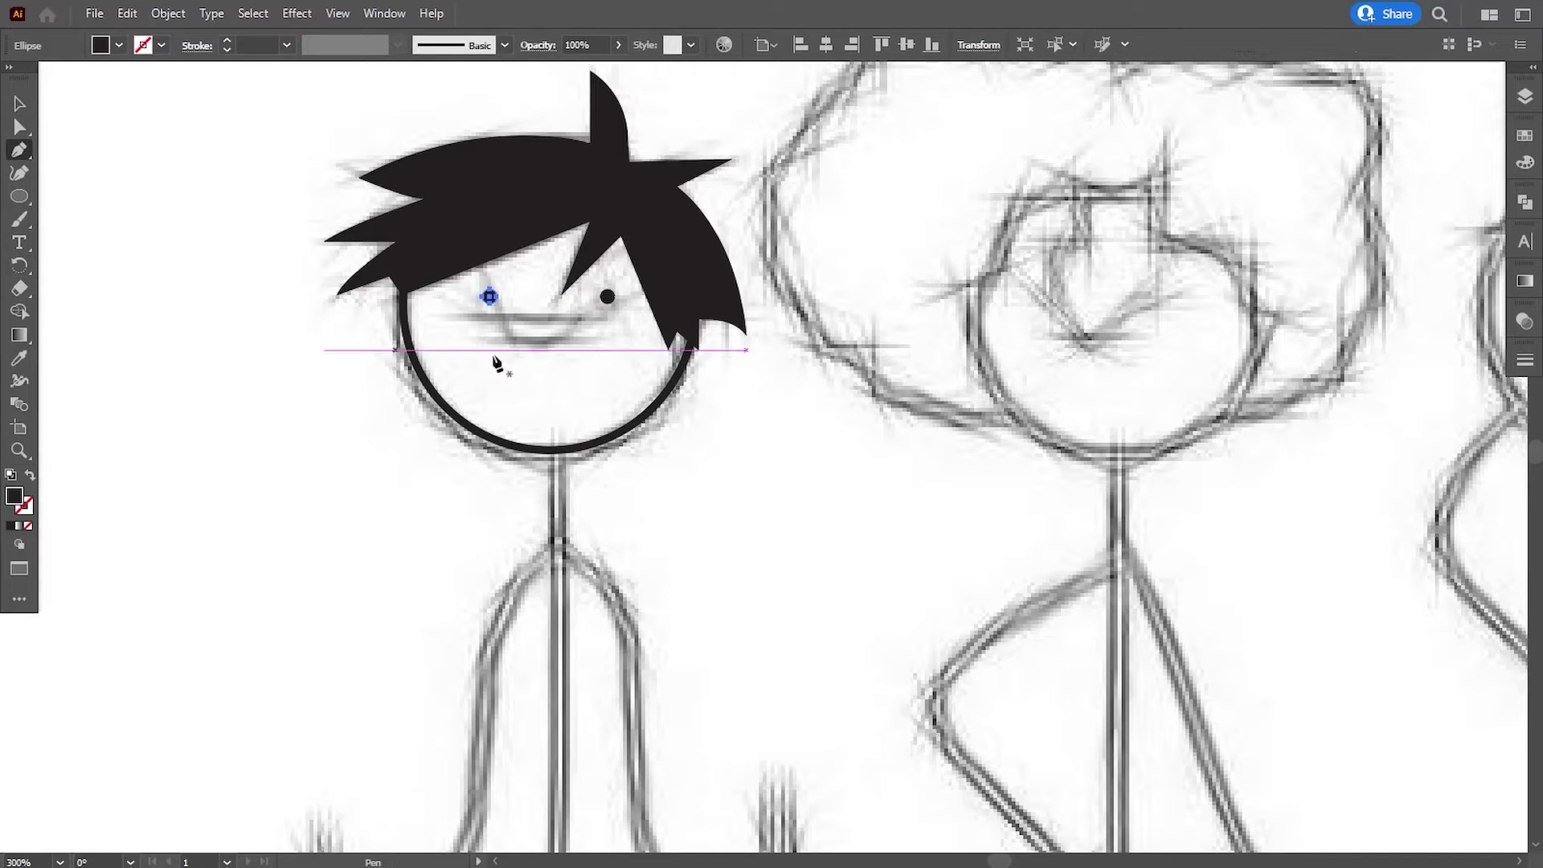
pyautogui.moveTo(578, 322); pyautogui.dragTo(583, 320)
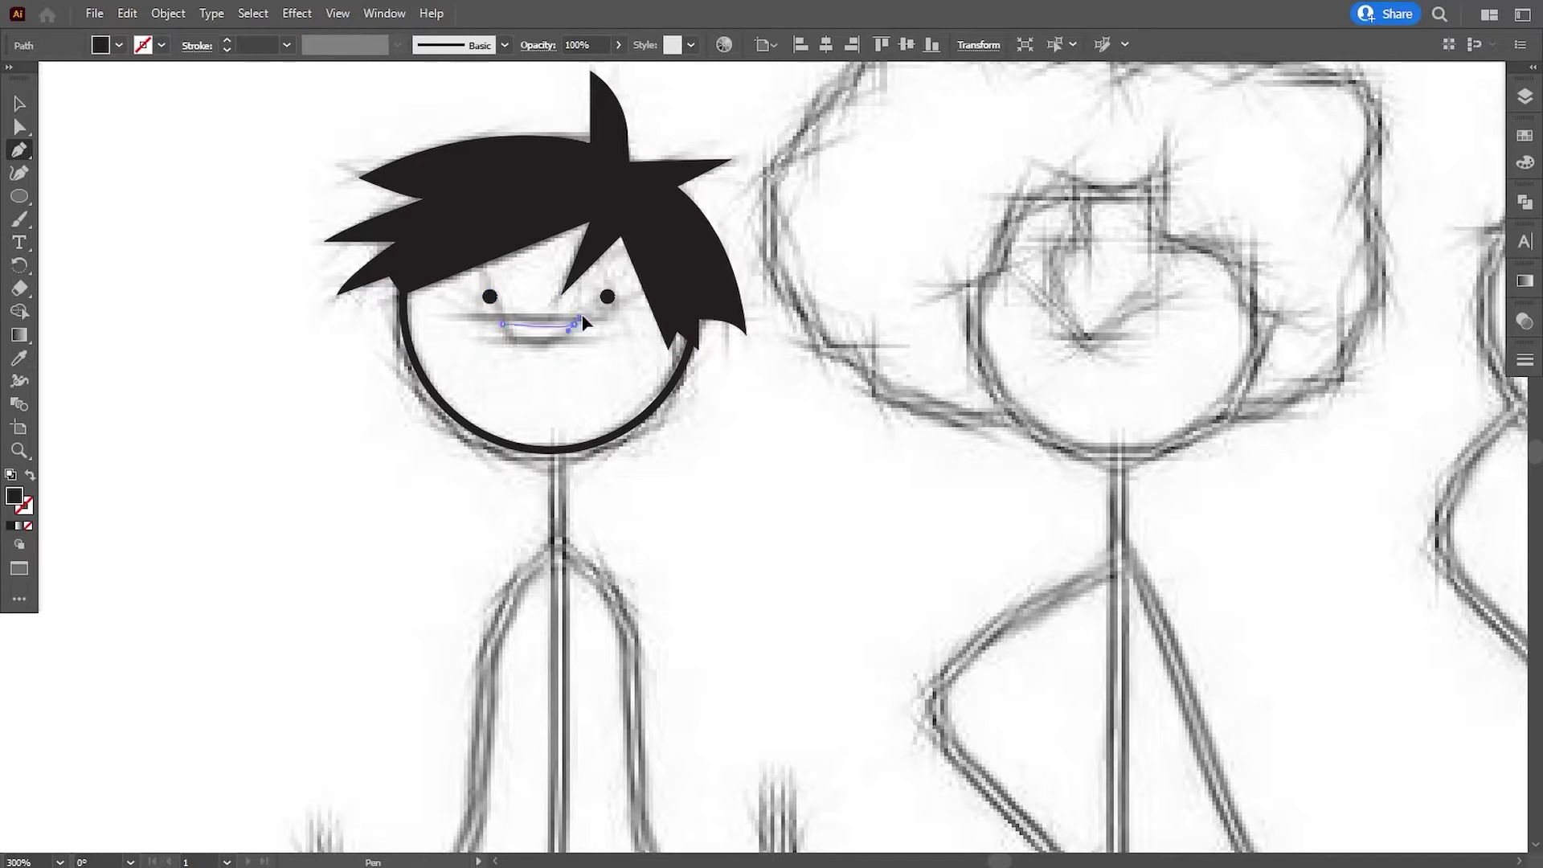
pyautogui.click(19, 103)
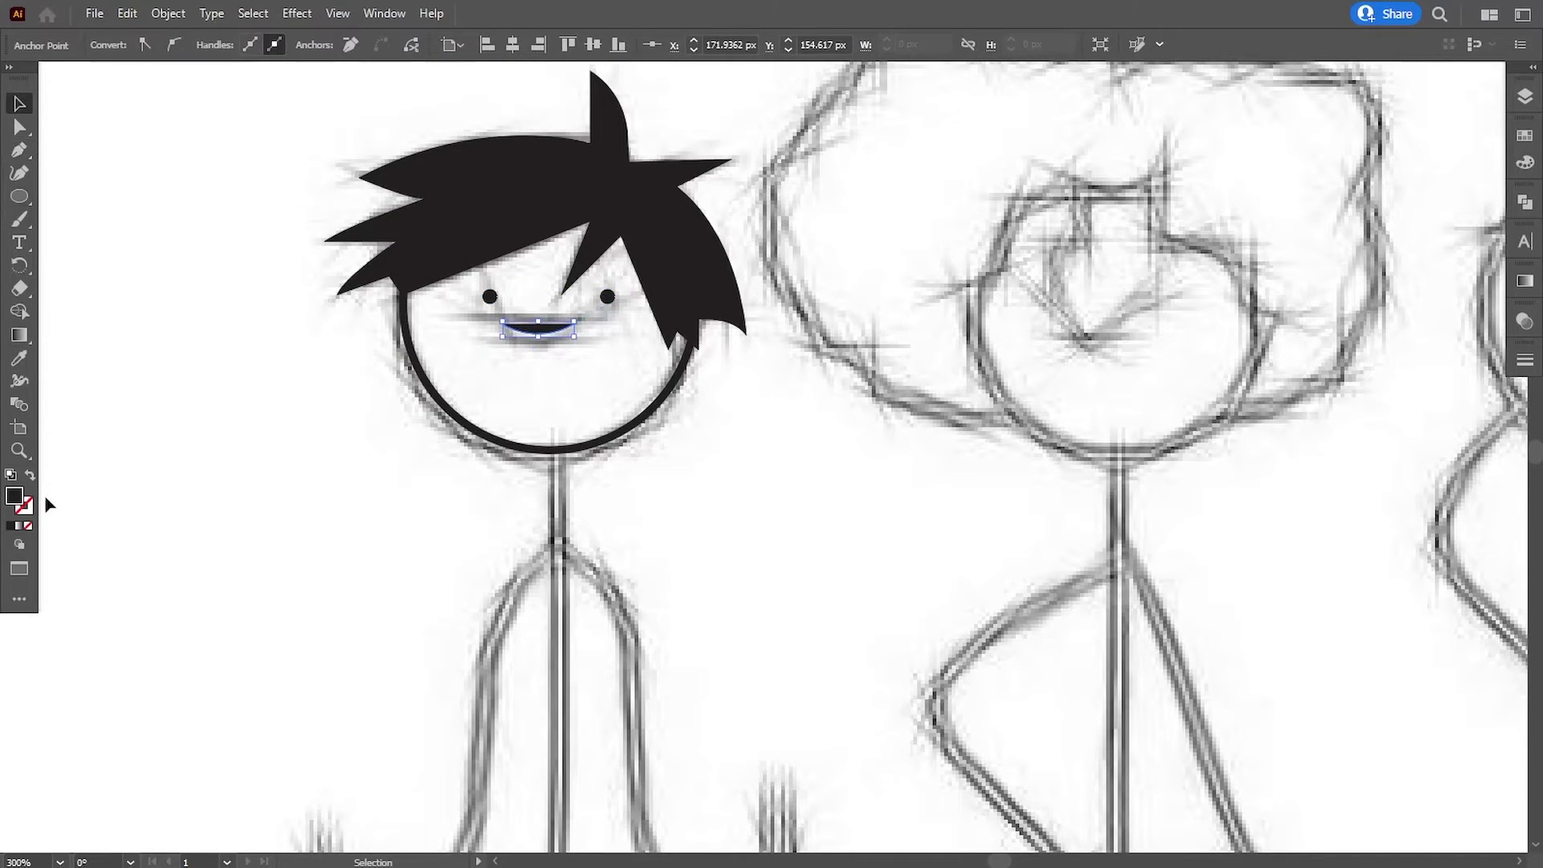
pyautogui.click(1525, 362)
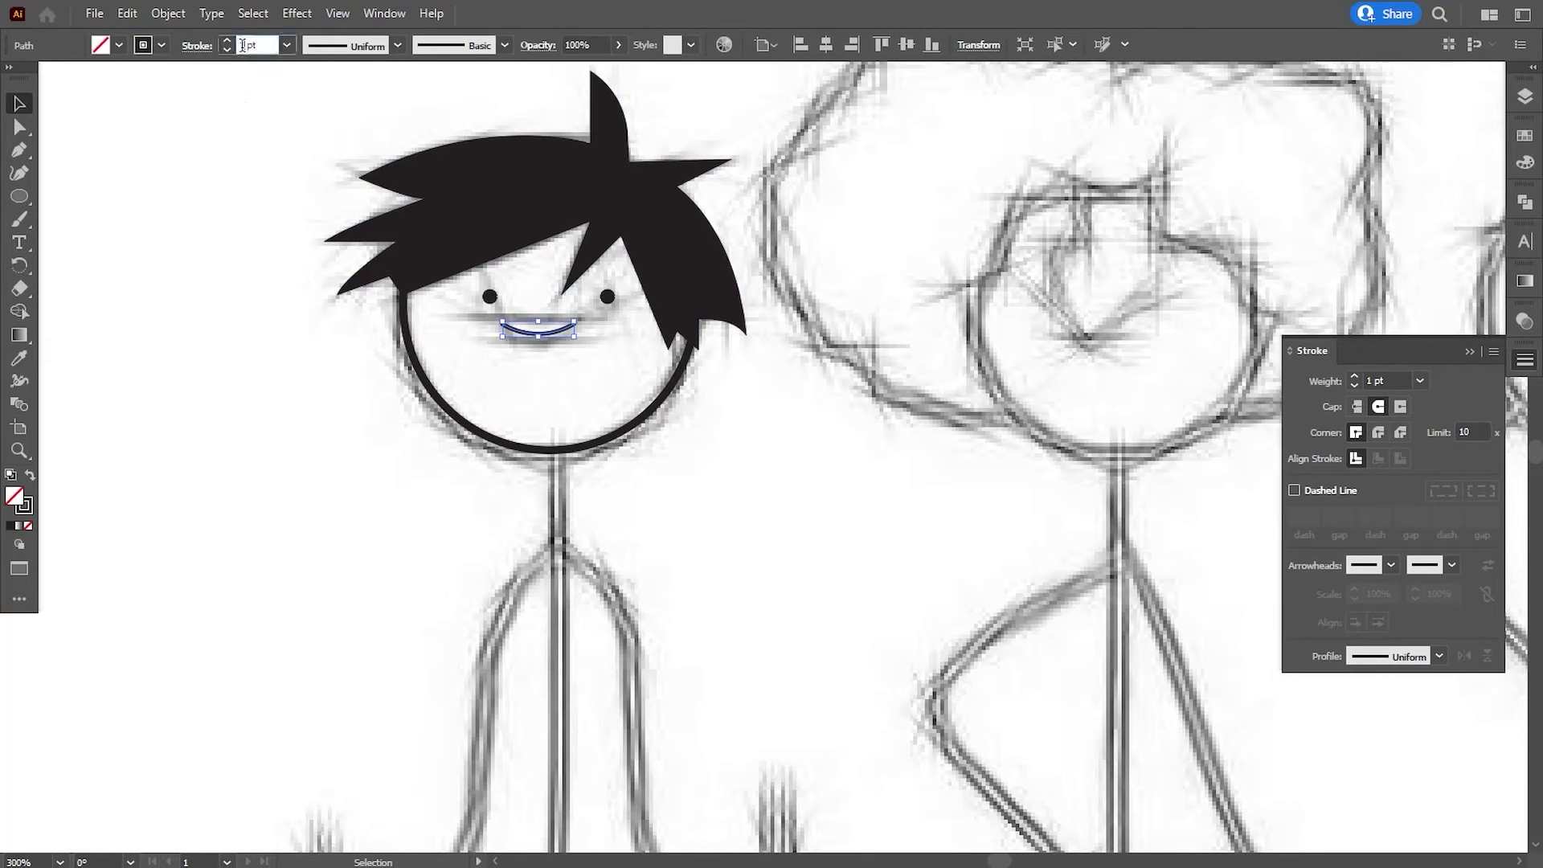
pyautogui.write('4')
pyautogui.press('Return')
pyautogui.click(309, 346)
pyautogui.moveTo(553, 338); pyautogui.dragTo(563, 336)
pyautogui.moveTo(728, 669); pyautogui.dragTo(731, 513)
# Draw a straight torso line from under the head down to the hip.
pyautogui.scroll(-2, 731, 513)
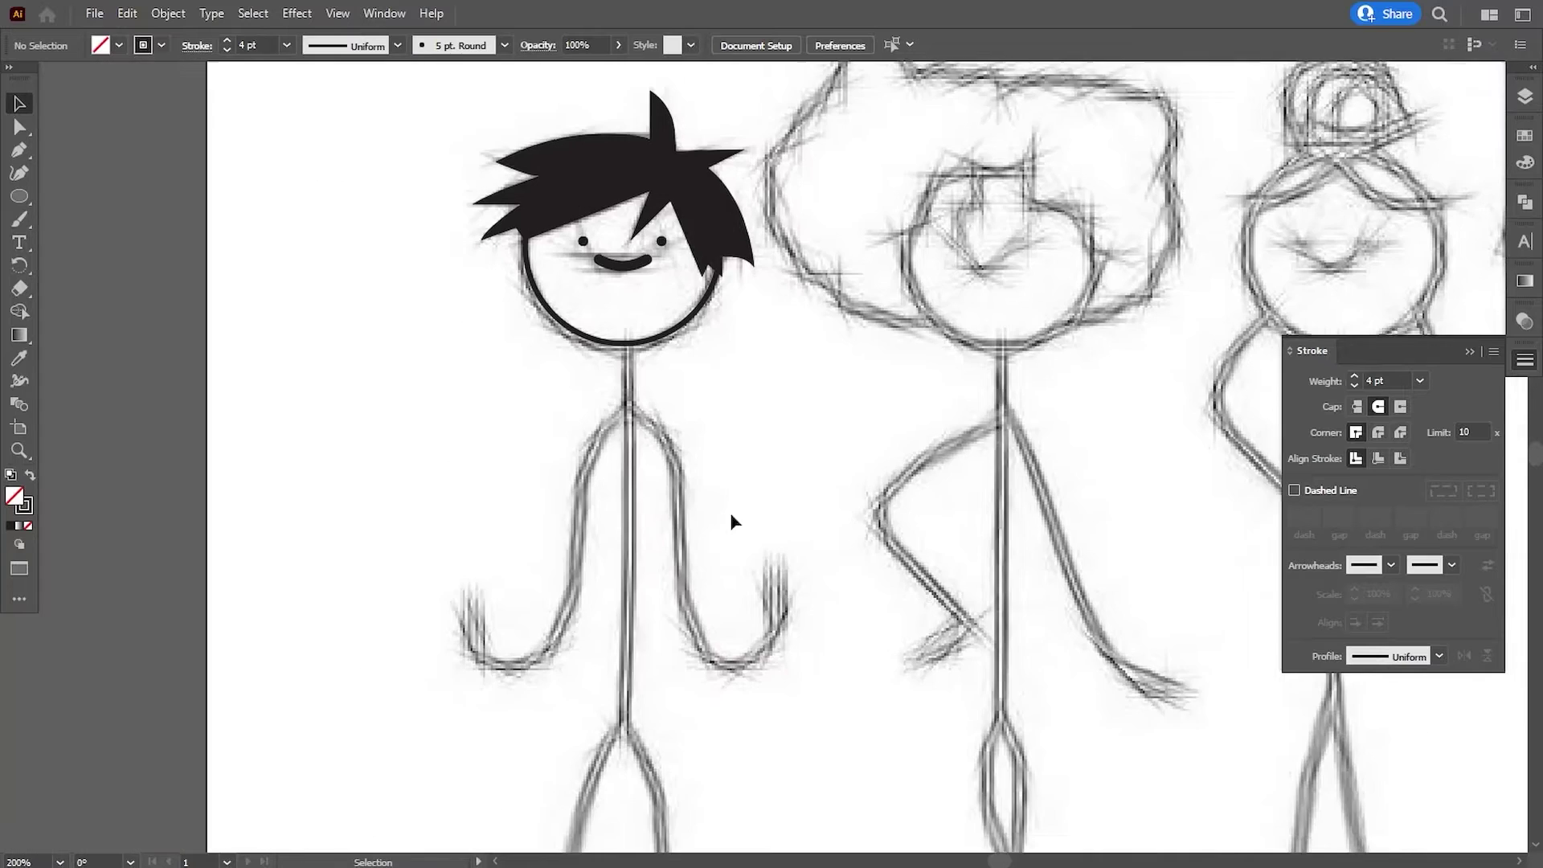
pyautogui.moveTo(291, 394); pyautogui.dragTo(299, 302)
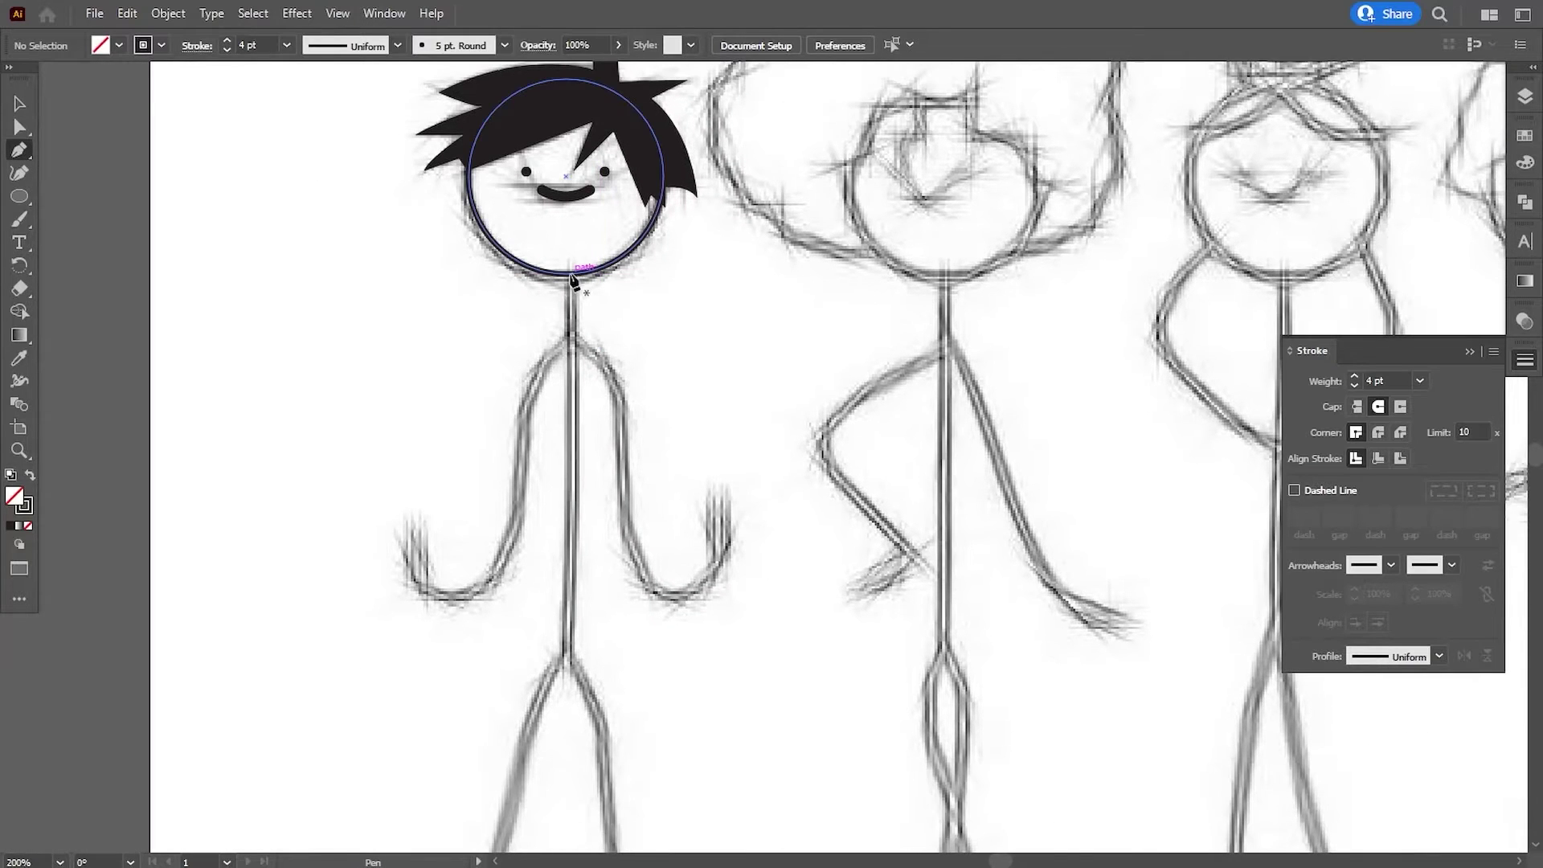
pyautogui.click(570, 276)
pyautogui.scroll(-2, 570, 276)
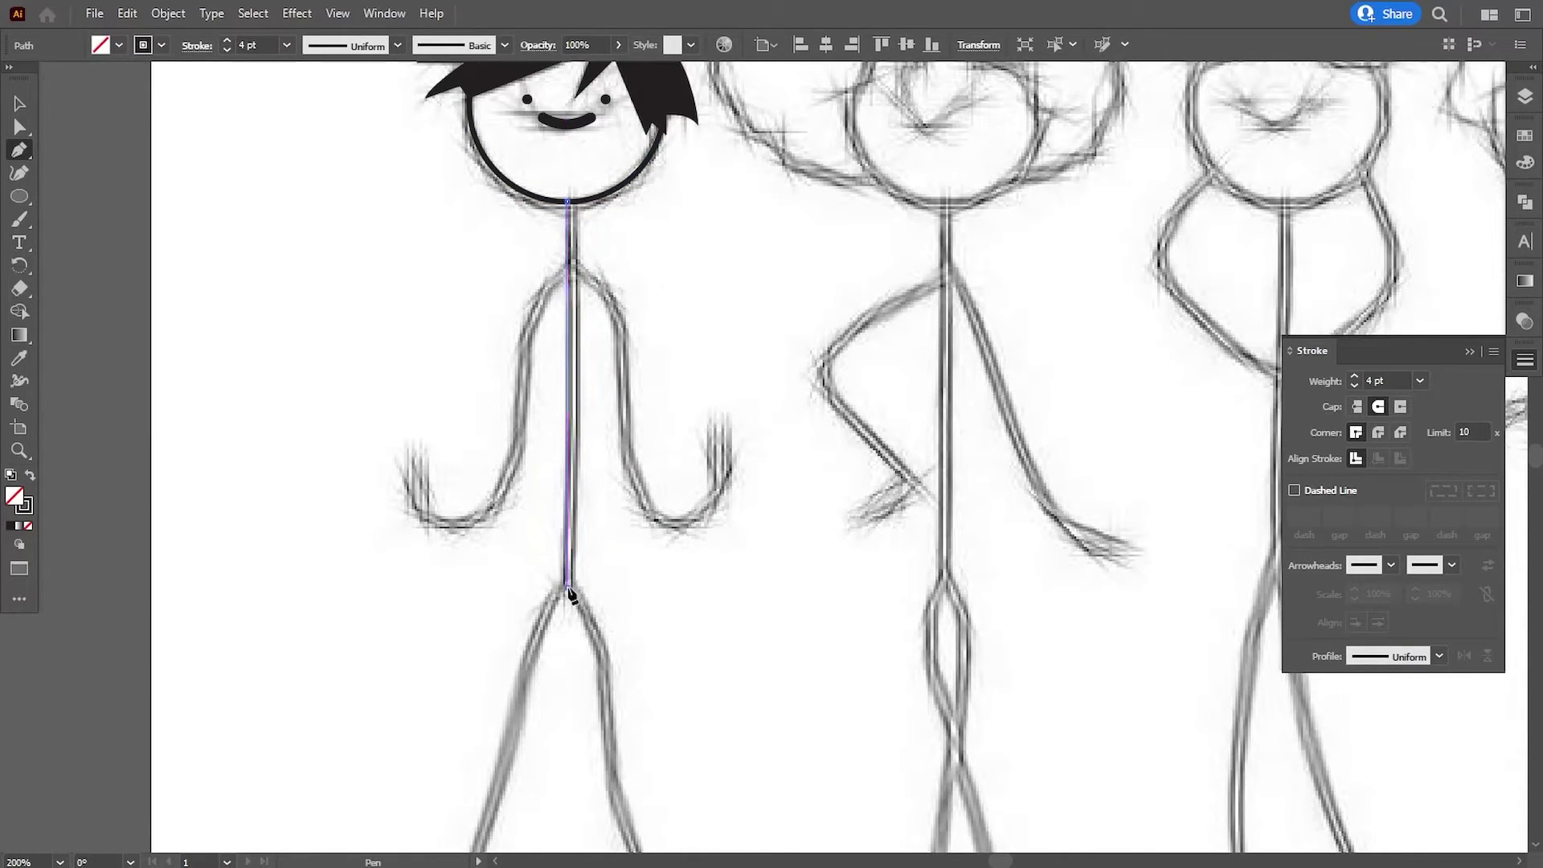
pyautogui.click(566, 587)
pyautogui.press('v')
pyautogui.click(629, 580)
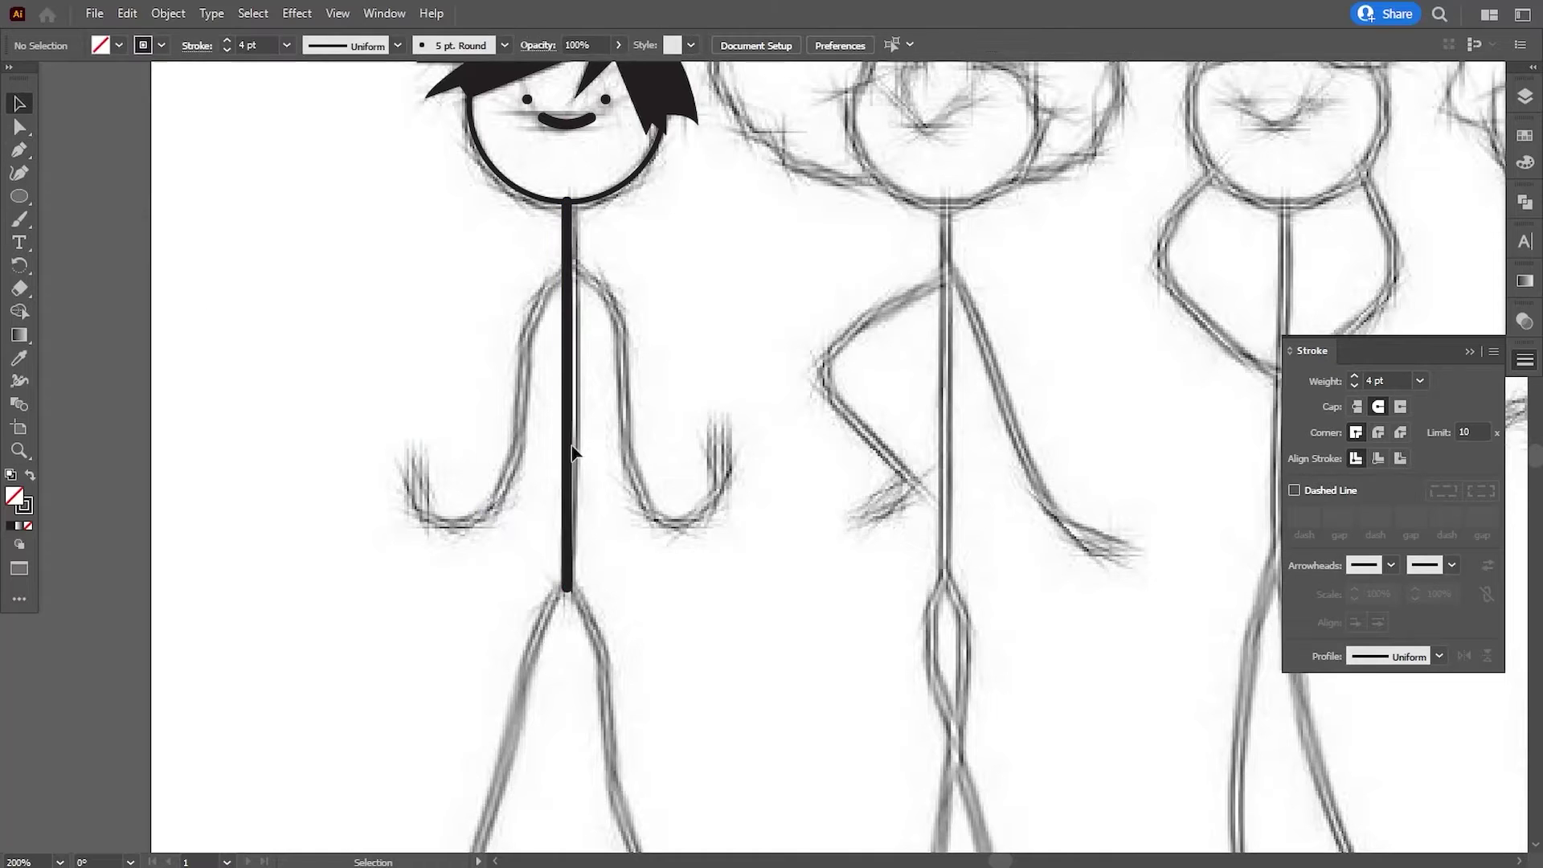
# Align the torso line to meet the head and set its stroke to 2 pt.
pyautogui.moveTo(567, 449); pyautogui.dragTo(573, 453)
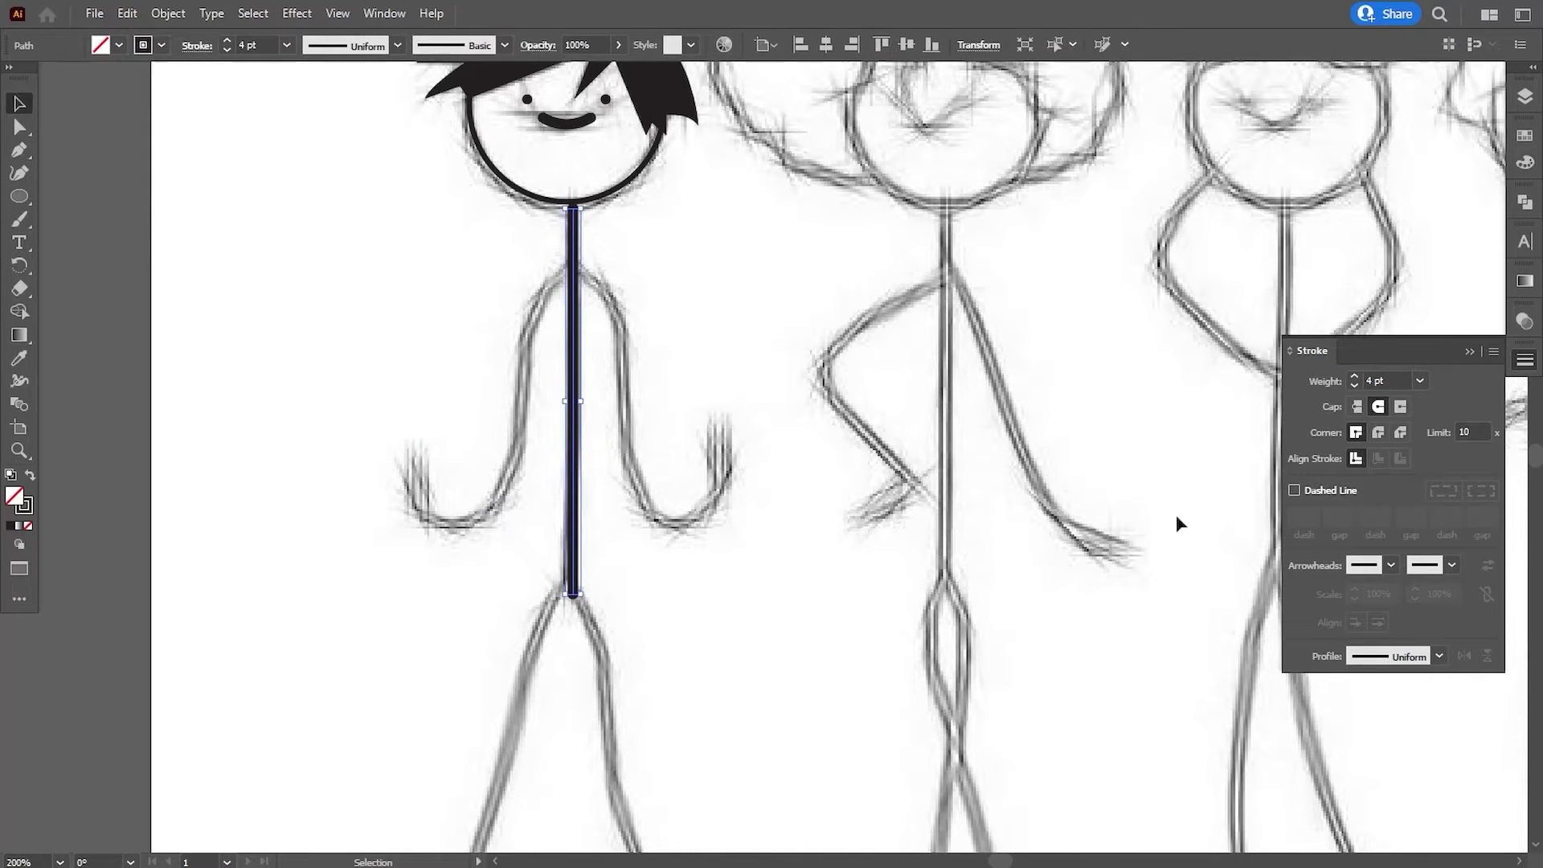
pyautogui.click(597, 385)
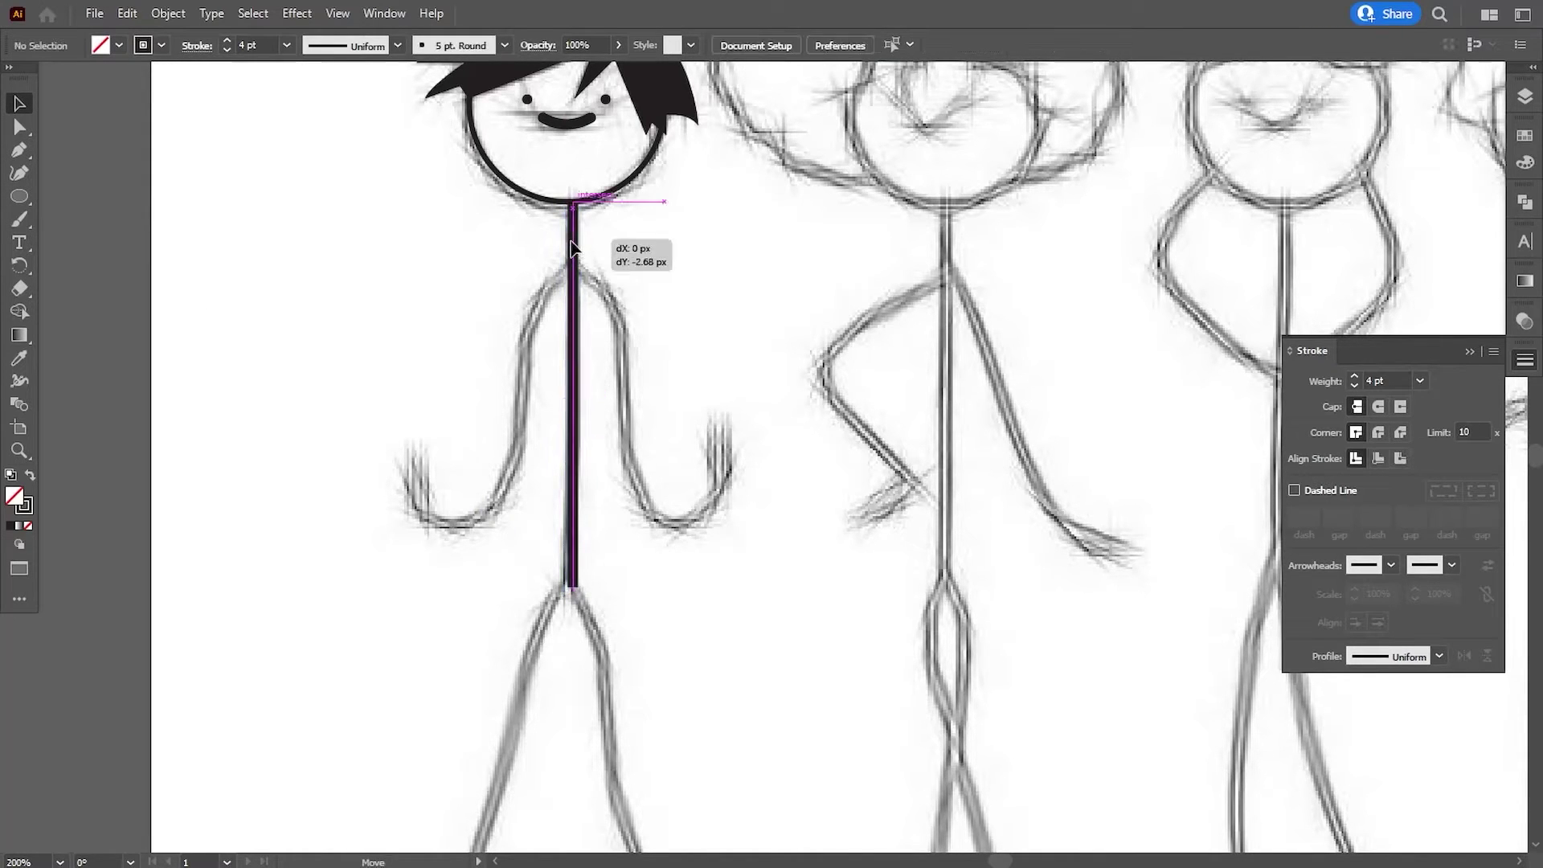
pyautogui.moveTo(670, 396); pyautogui.dragTo(702, 410)
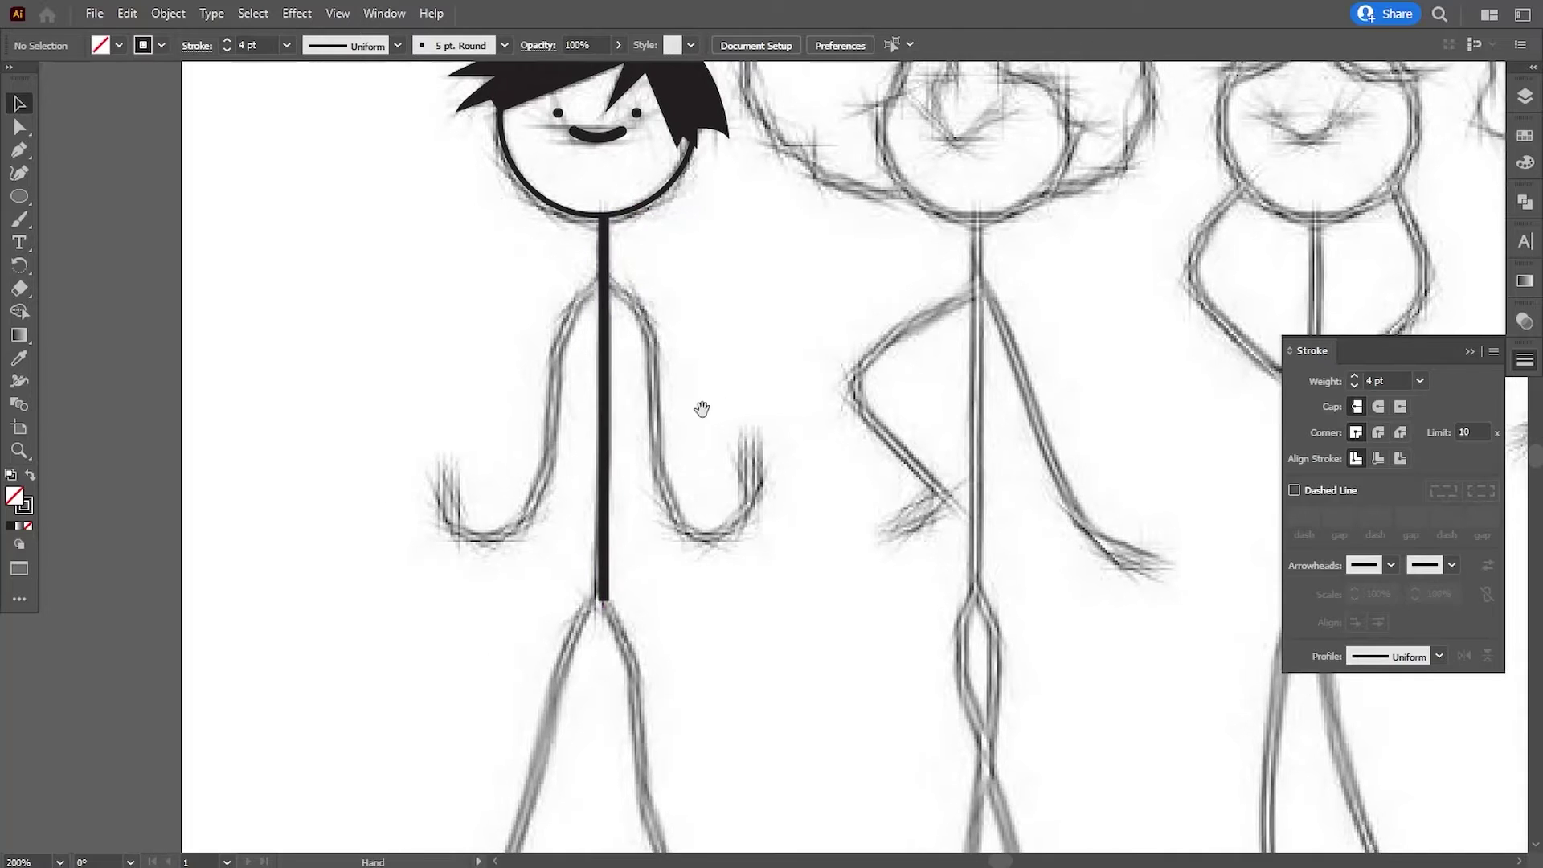
pyautogui.click(639, 215)
pyautogui.click(606, 288)
pyautogui.write('2')
pyautogui.press('Return')
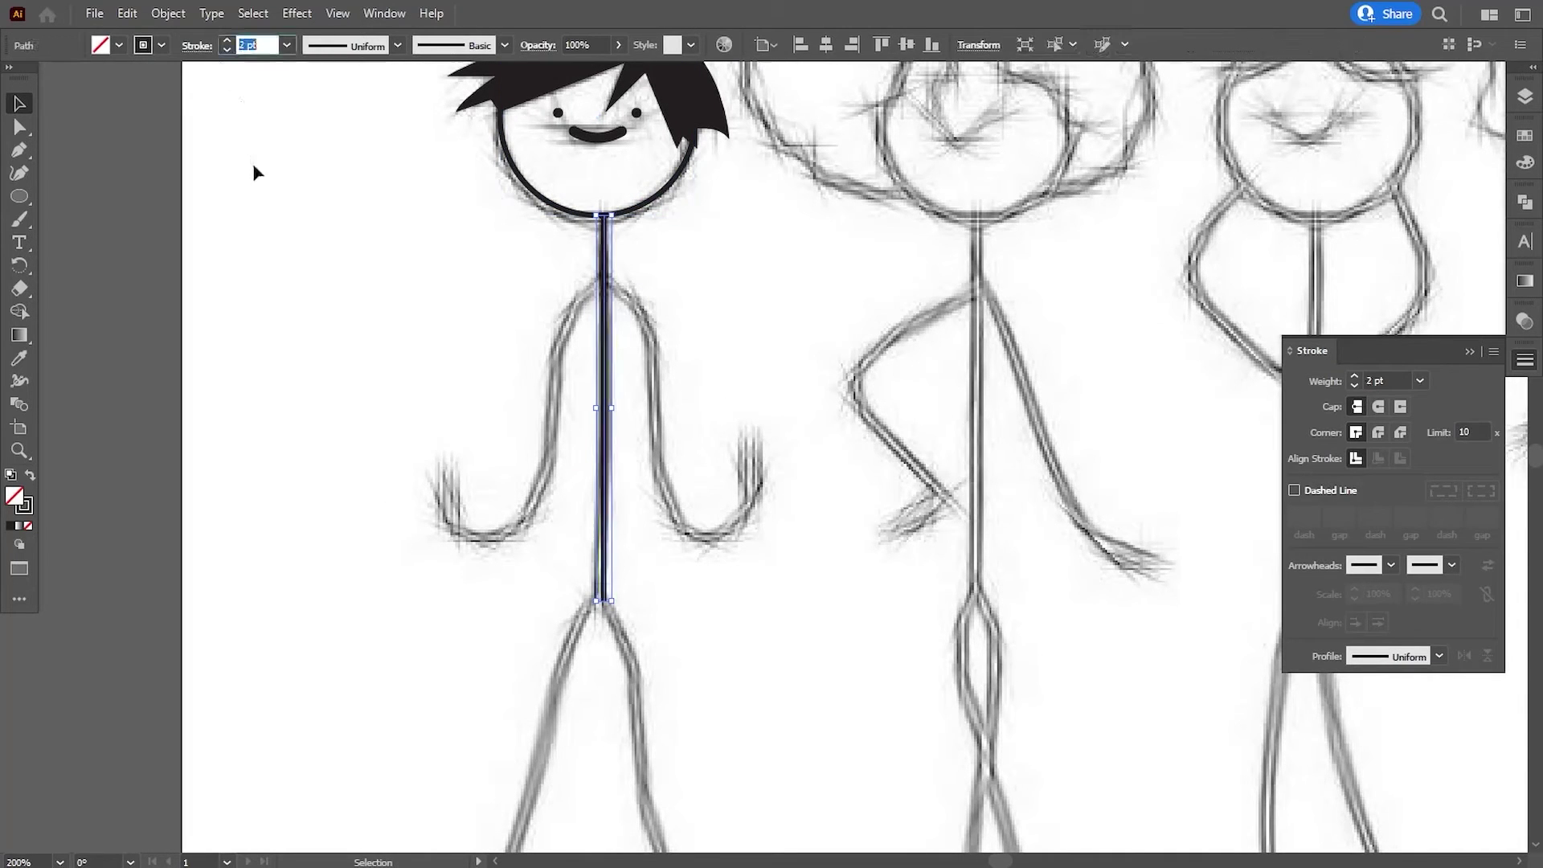
pyautogui.click(254, 239)
# Trace the curved left arm from the shoulder and refine its looped hand.
pyautogui.click(20, 152)
pyautogui.click(604, 285)
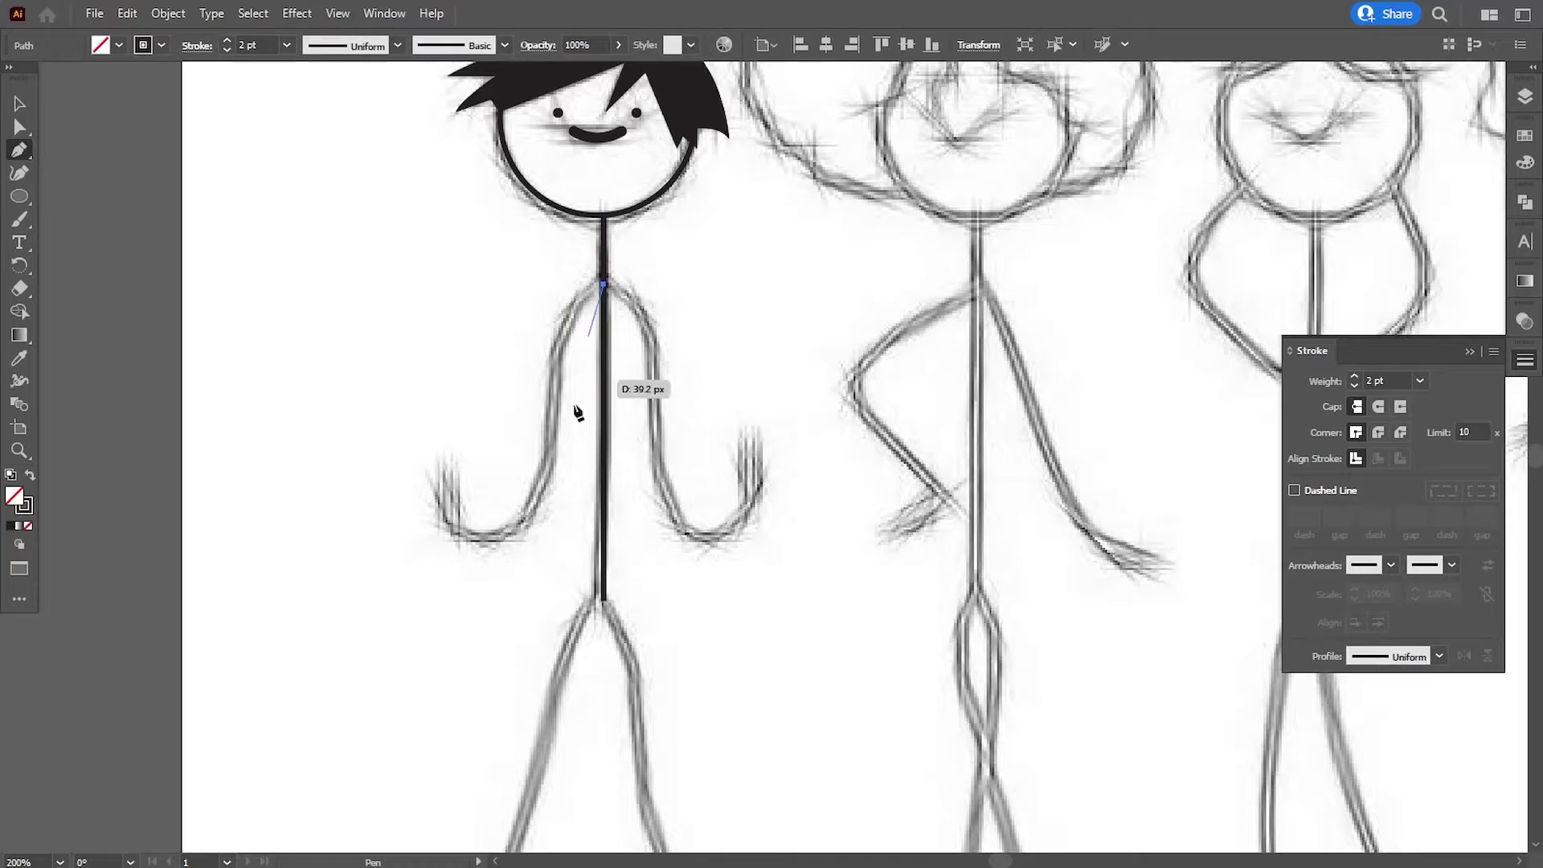
pyautogui.moveTo(553, 414); pyautogui.dragTo(554, 531)
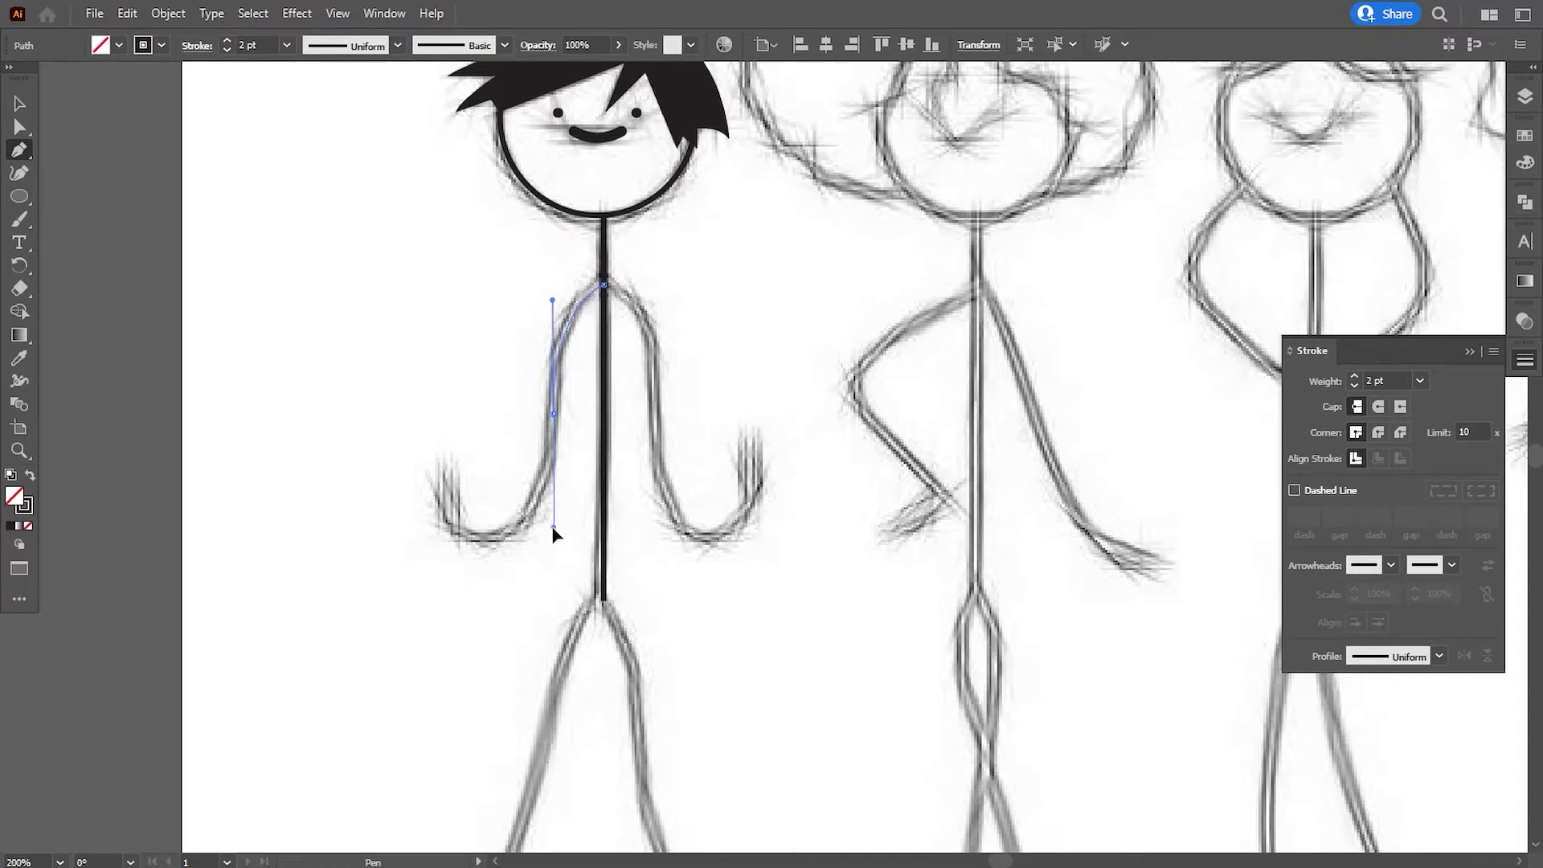
pyautogui.moveTo(454, 532)
pyautogui.mouseDown()
pyautogui.moveTo(398, 511)
pyautogui.moveTo(472, 461)
pyautogui.moveTo(478, 427)
pyautogui.mouseUp()
pyautogui.click(456, 532)
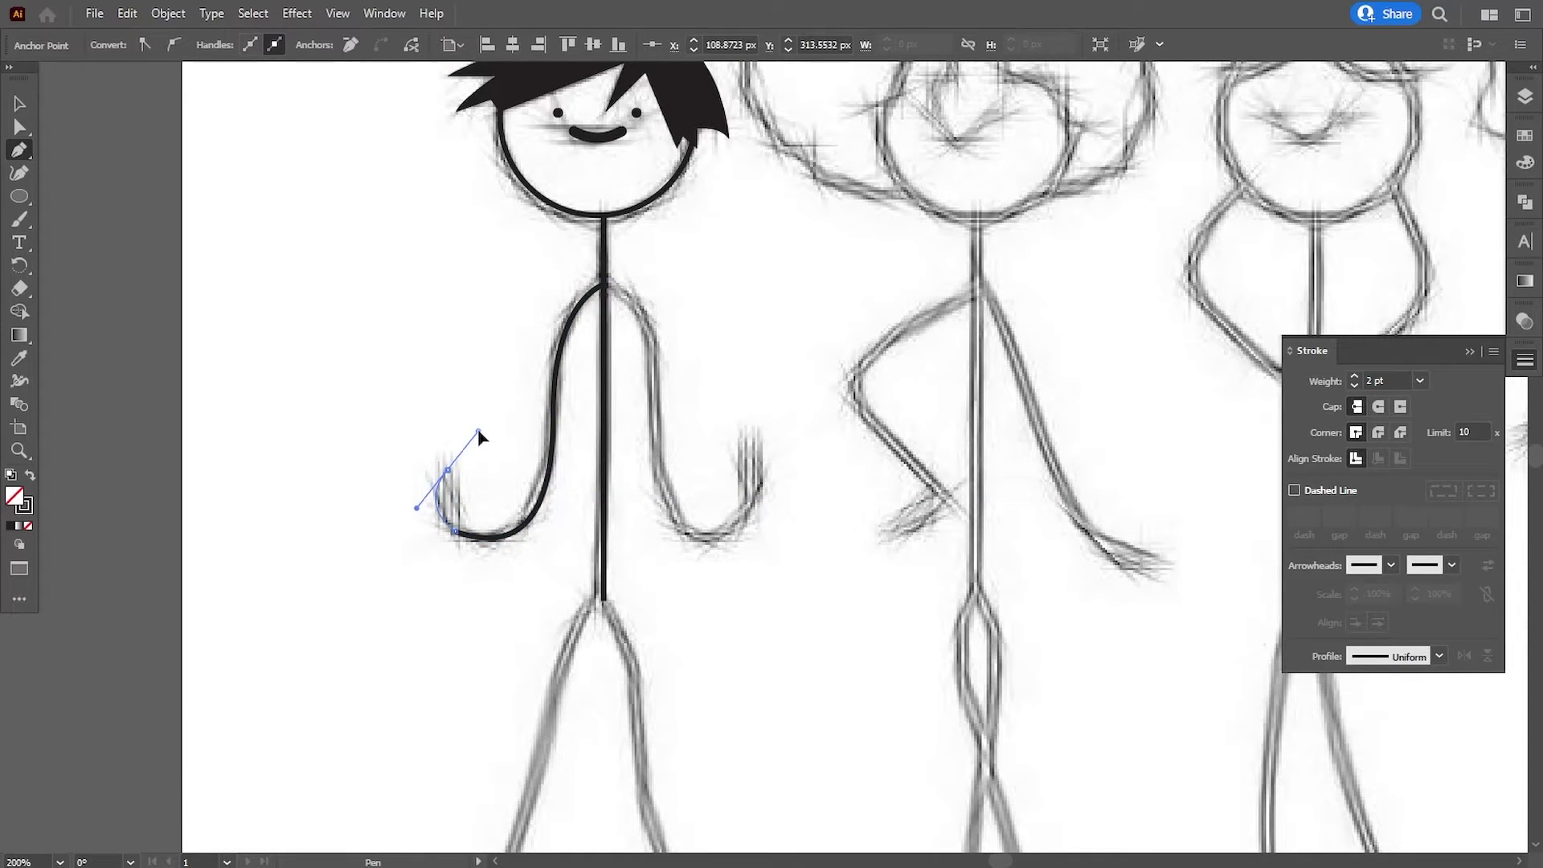
pyautogui.moveTo(460, 515); pyautogui.dragTo(462, 527)
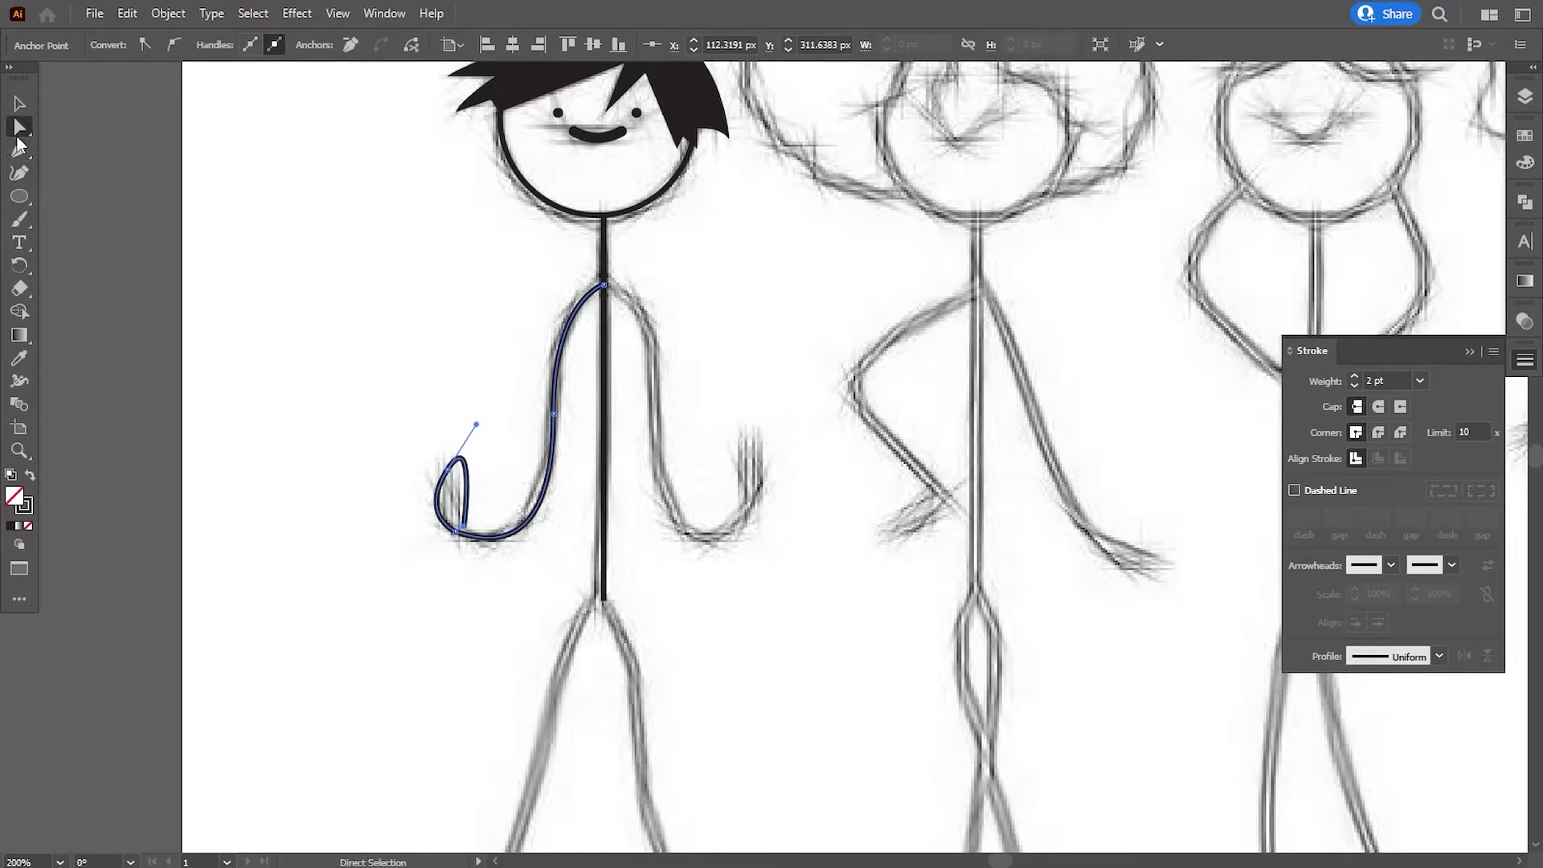
pyautogui.moveTo(478, 424); pyautogui.dragTo(459, 463)
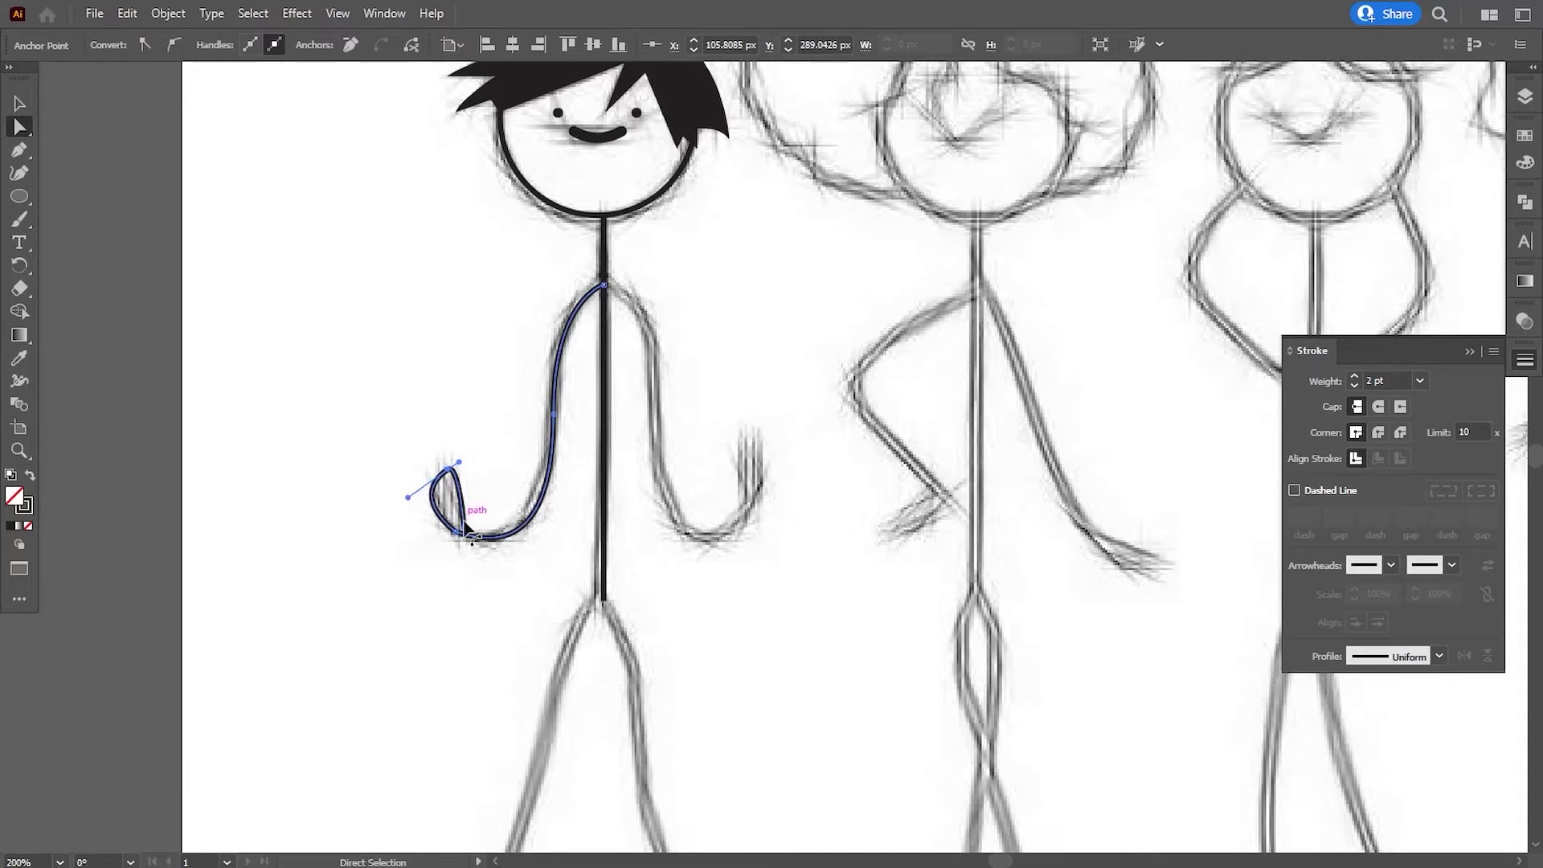
pyautogui.moveTo(463, 532); pyautogui.dragTo(458, 529)
pyautogui.click(465, 459)
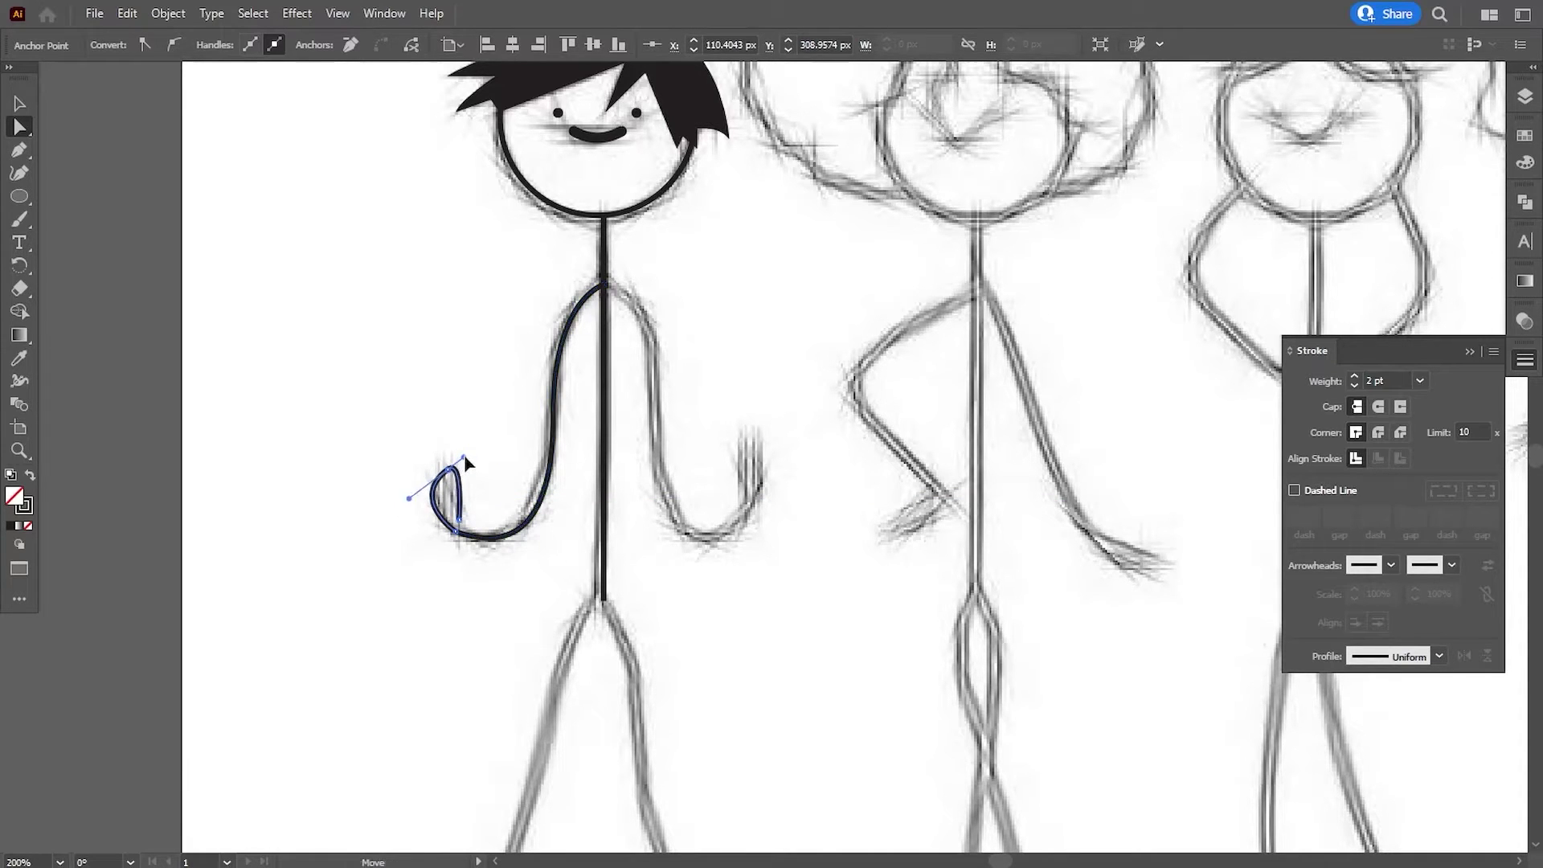
pyautogui.moveTo(473, 466); pyautogui.dragTo(470, 490)
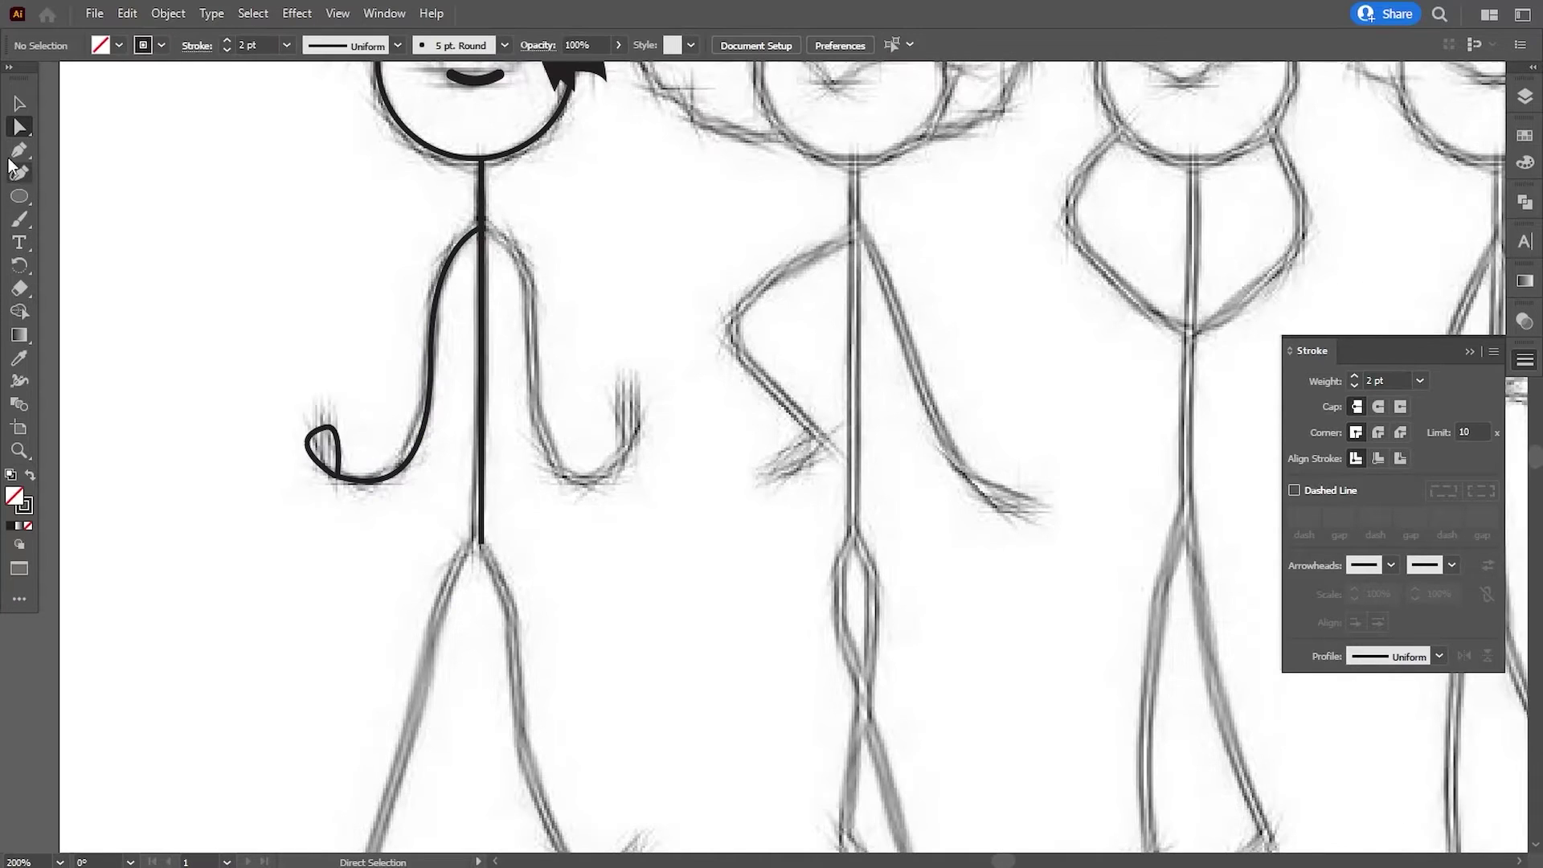
pyautogui.click(18, 151)
# Trace the bent right arm with a looped hand and adjust the loop's points.
pyautogui.click(484, 227)
pyautogui.click(530, 278)
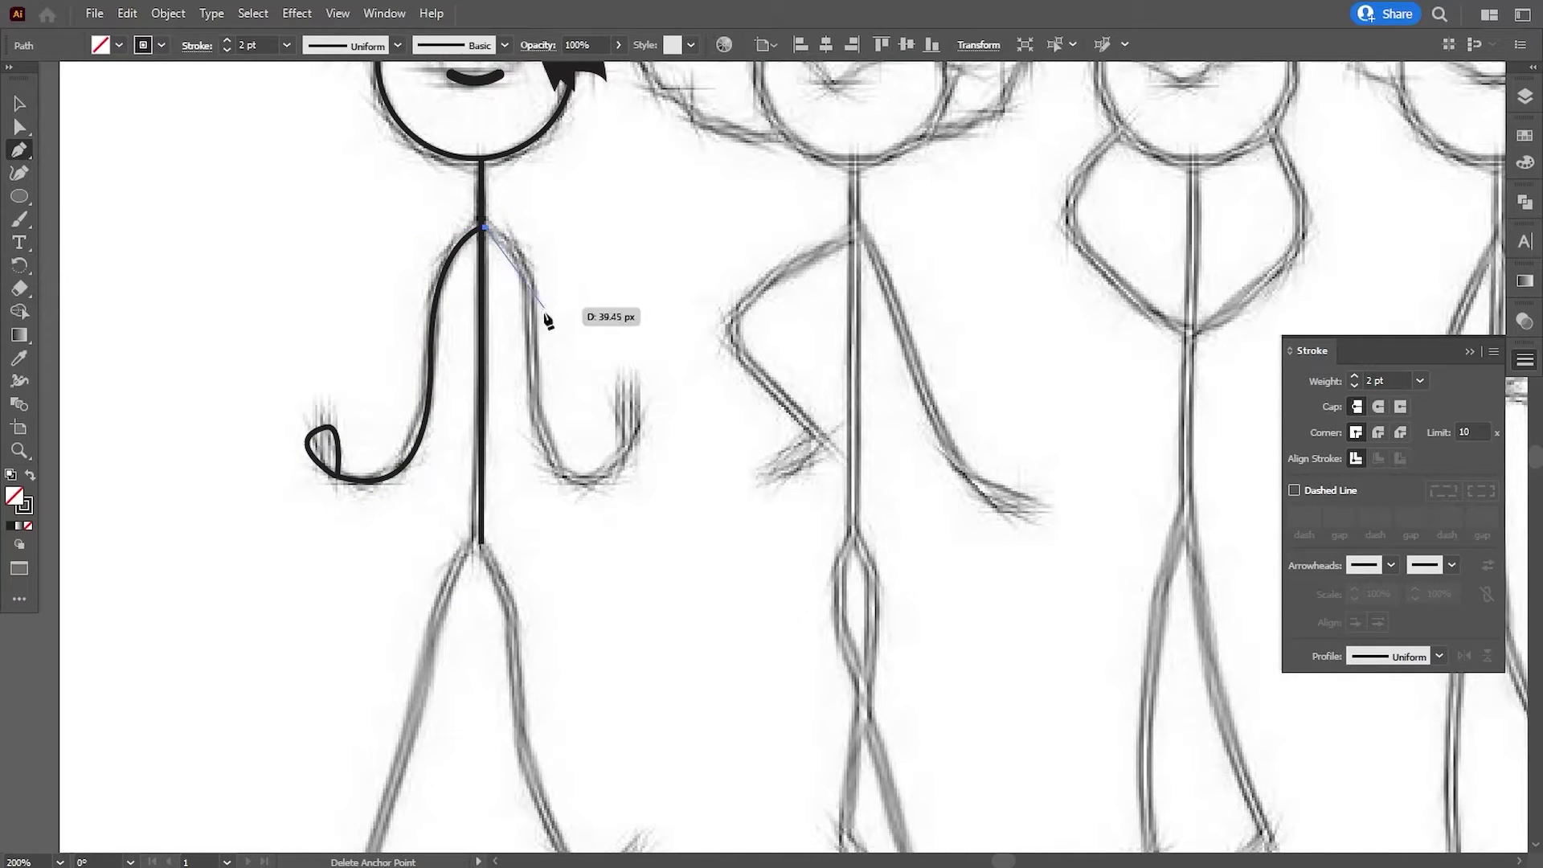
pyautogui.click(533, 338)
pyautogui.moveTo(589, 480); pyautogui.dragTo(656, 476)
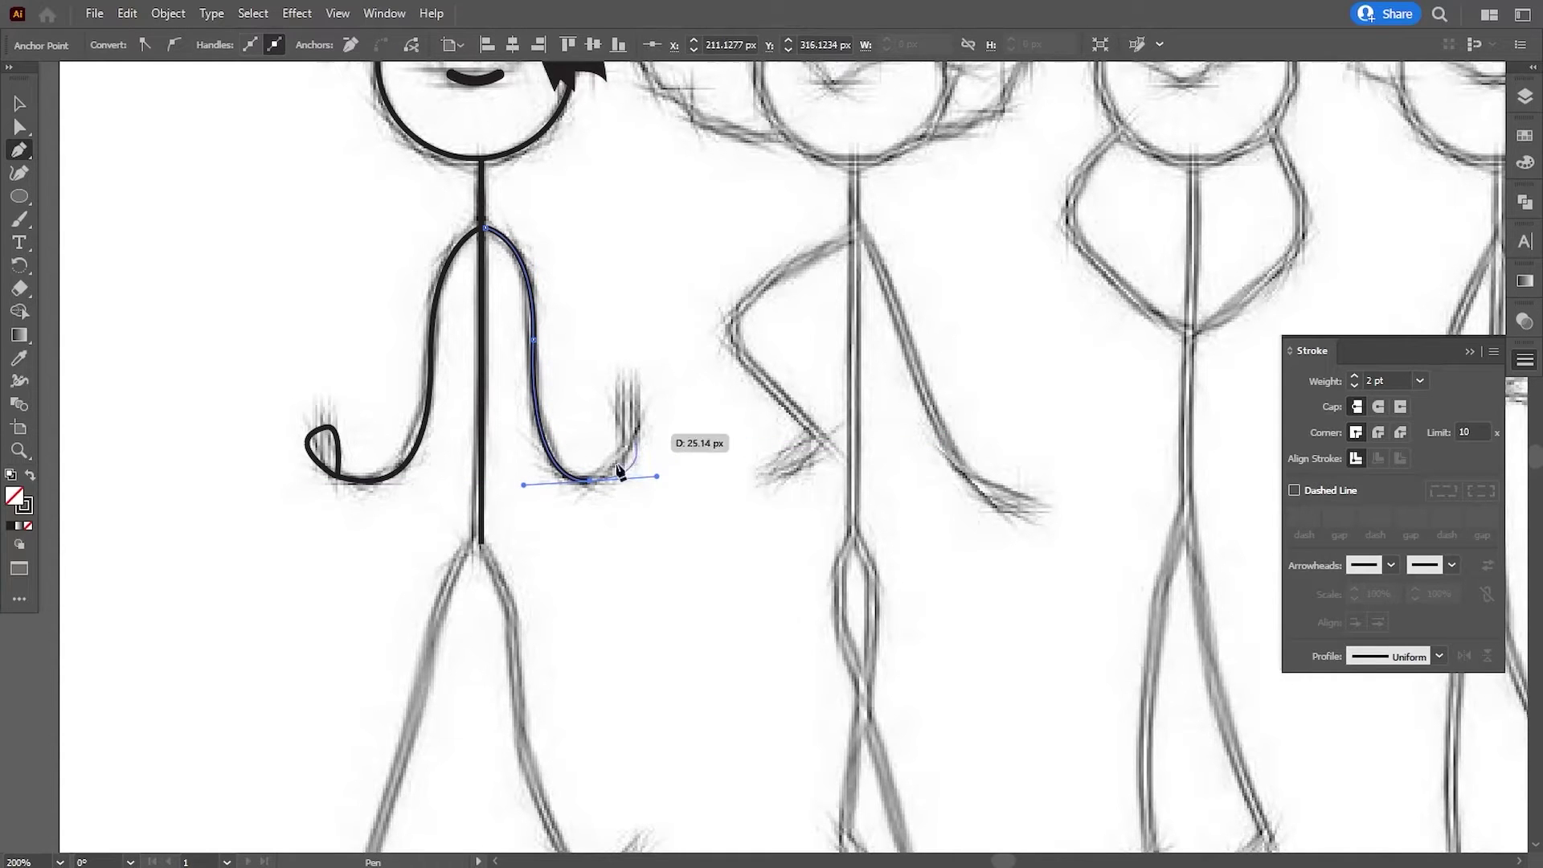
pyautogui.click(635, 410)
pyautogui.moveTo(656, 476)
pyautogui.mouseDown()
pyautogui.moveTo(627, 452)
pyautogui.moveTo(624, 386)
pyautogui.mouseUp()
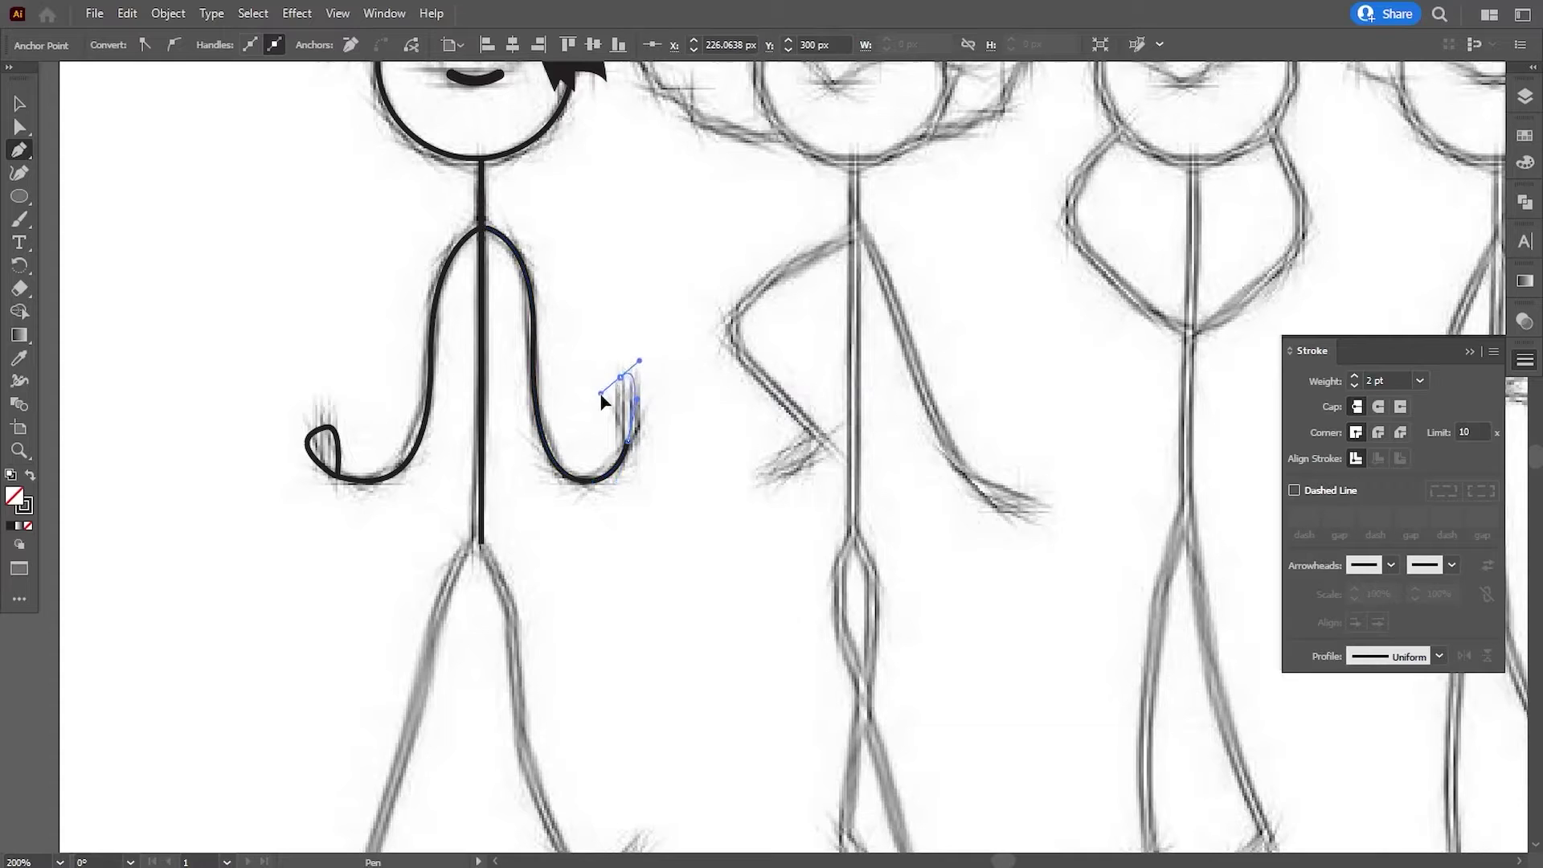
pyautogui.moveTo(620, 386)
pyautogui.mouseDown()
pyautogui.moveTo(595, 405)
pyautogui.moveTo(625, 454)
pyautogui.mouseUp()
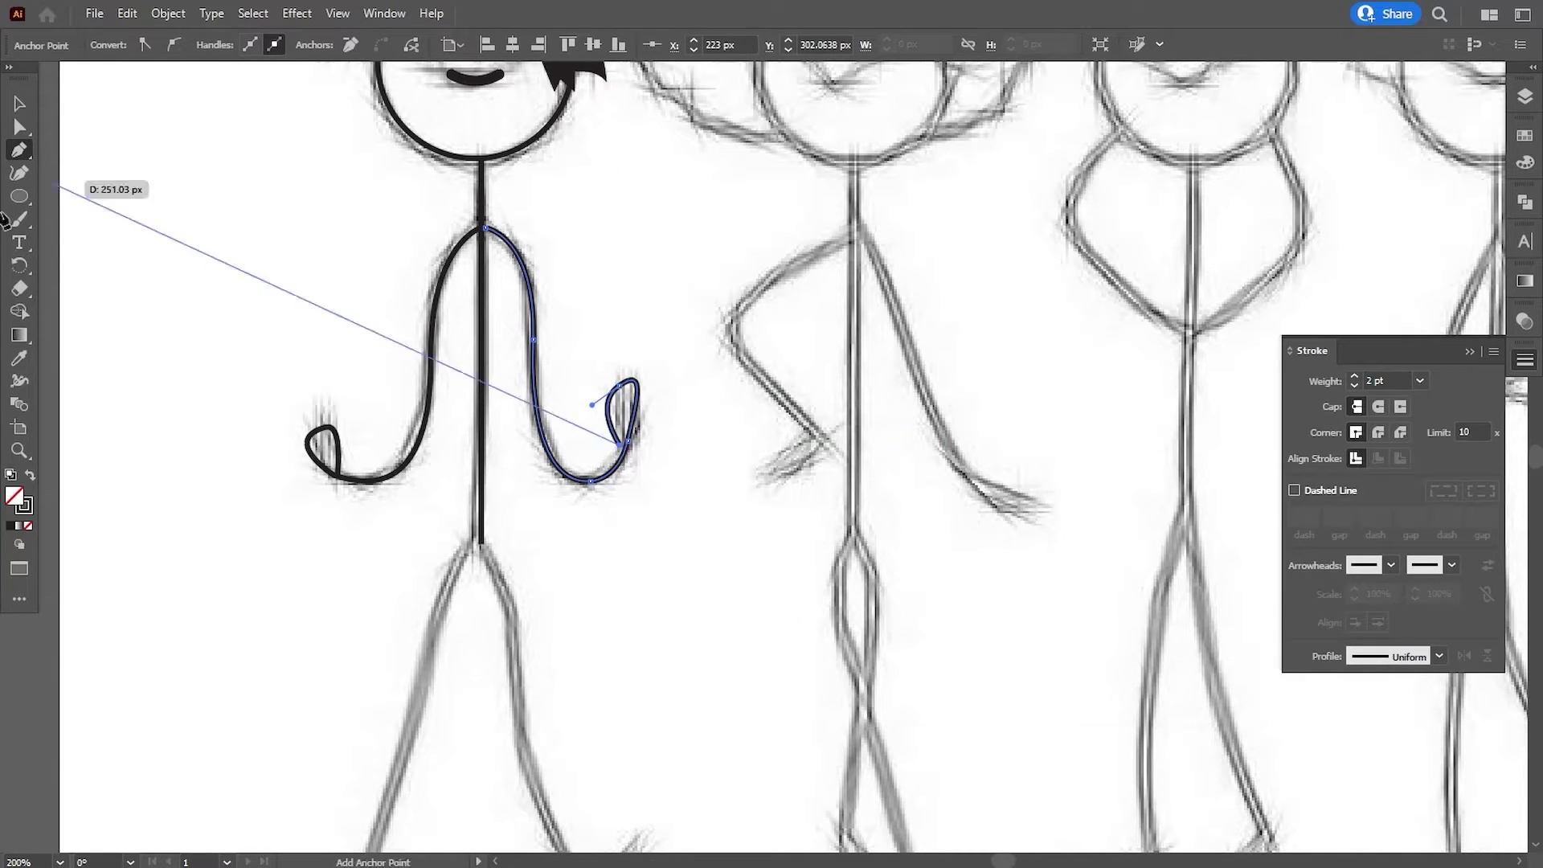
pyautogui.click(18, 129)
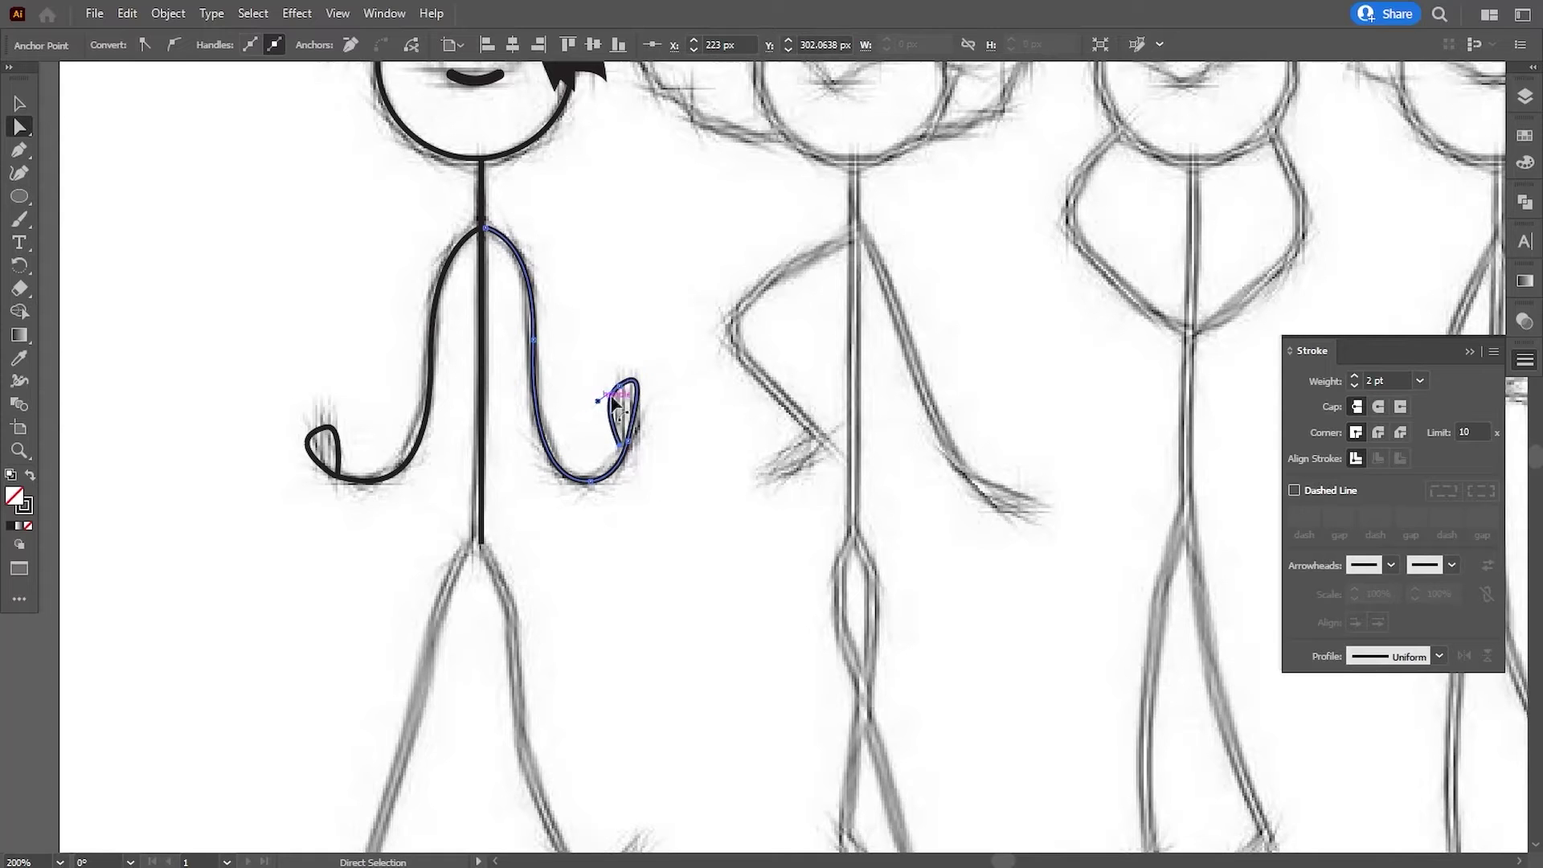
pyautogui.moveTo(646, 373); pyautogui.dragTo(651, 372)
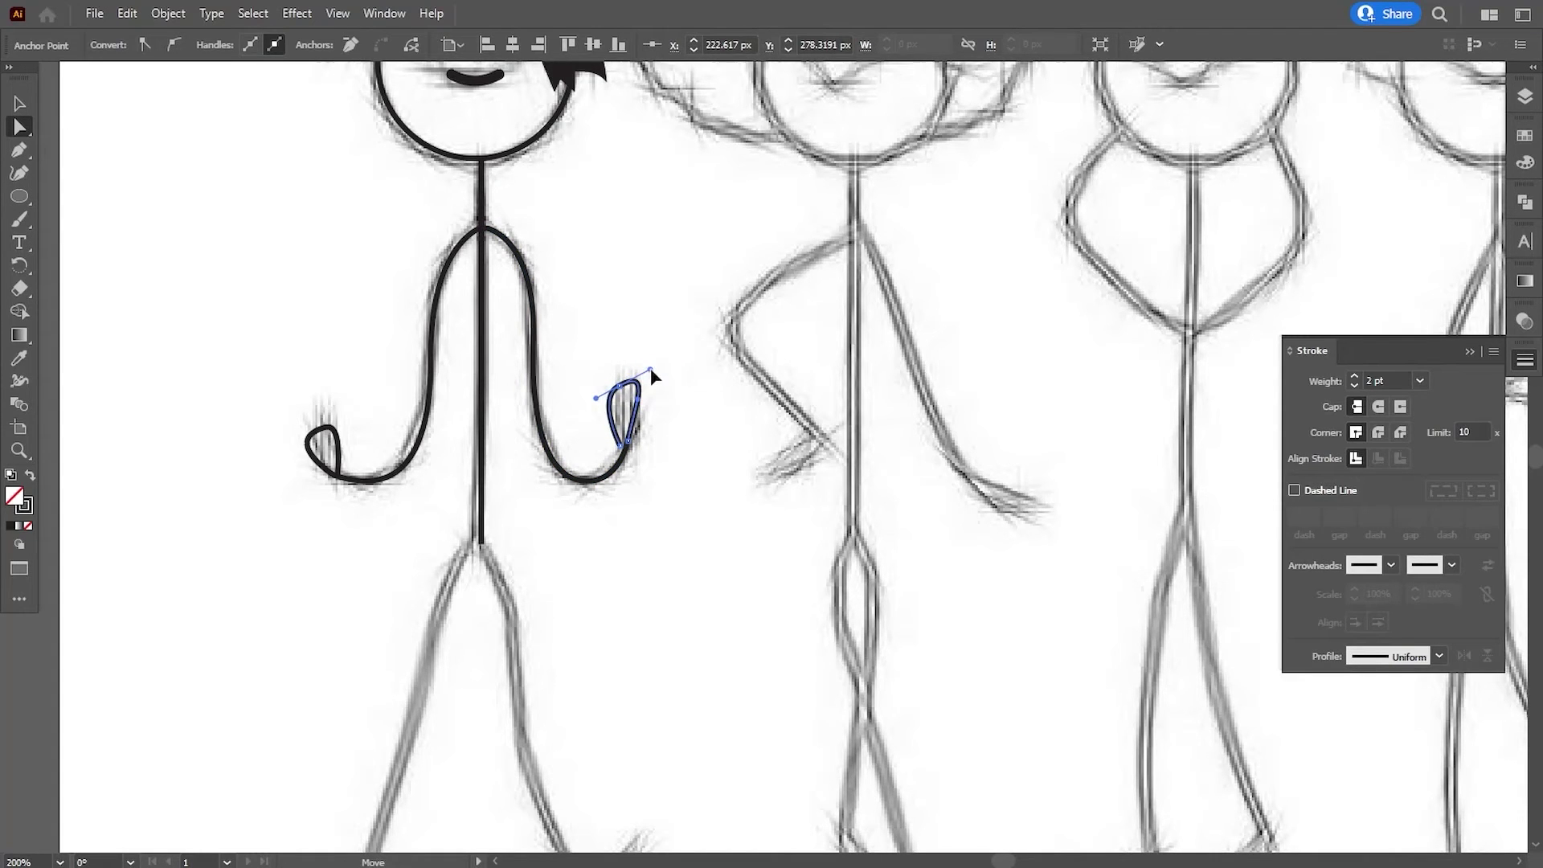
pyautogui.click(648, 405)
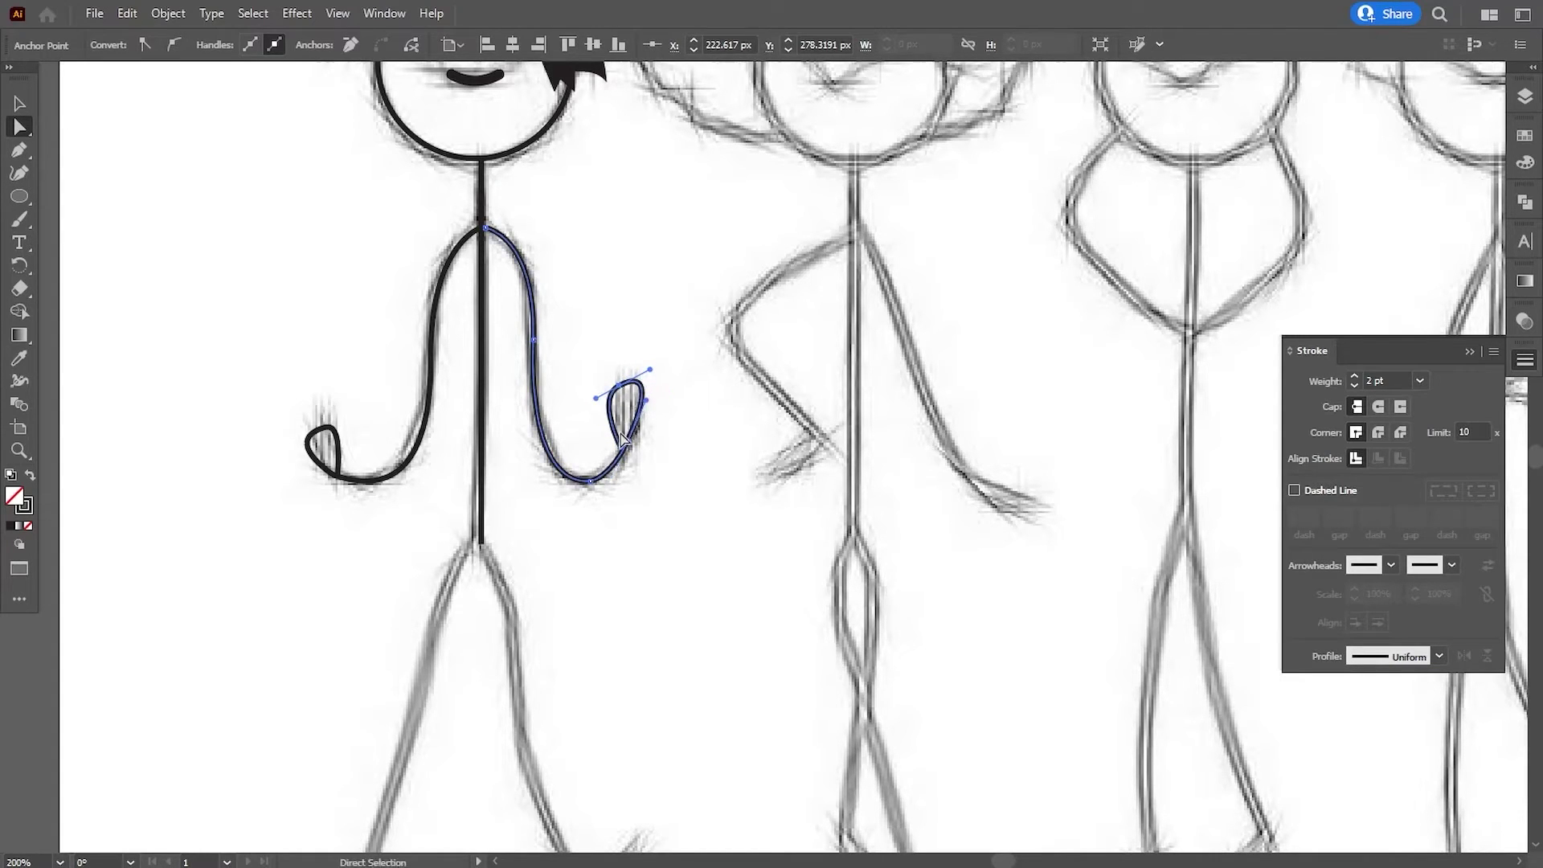
pyautogui.click(619, 385)
# Trace the curved left leg ending in a looped foot and reshape the loop.
pyautogui.click(651, 511)
pyautogui.scroll(-5, 651, 510)
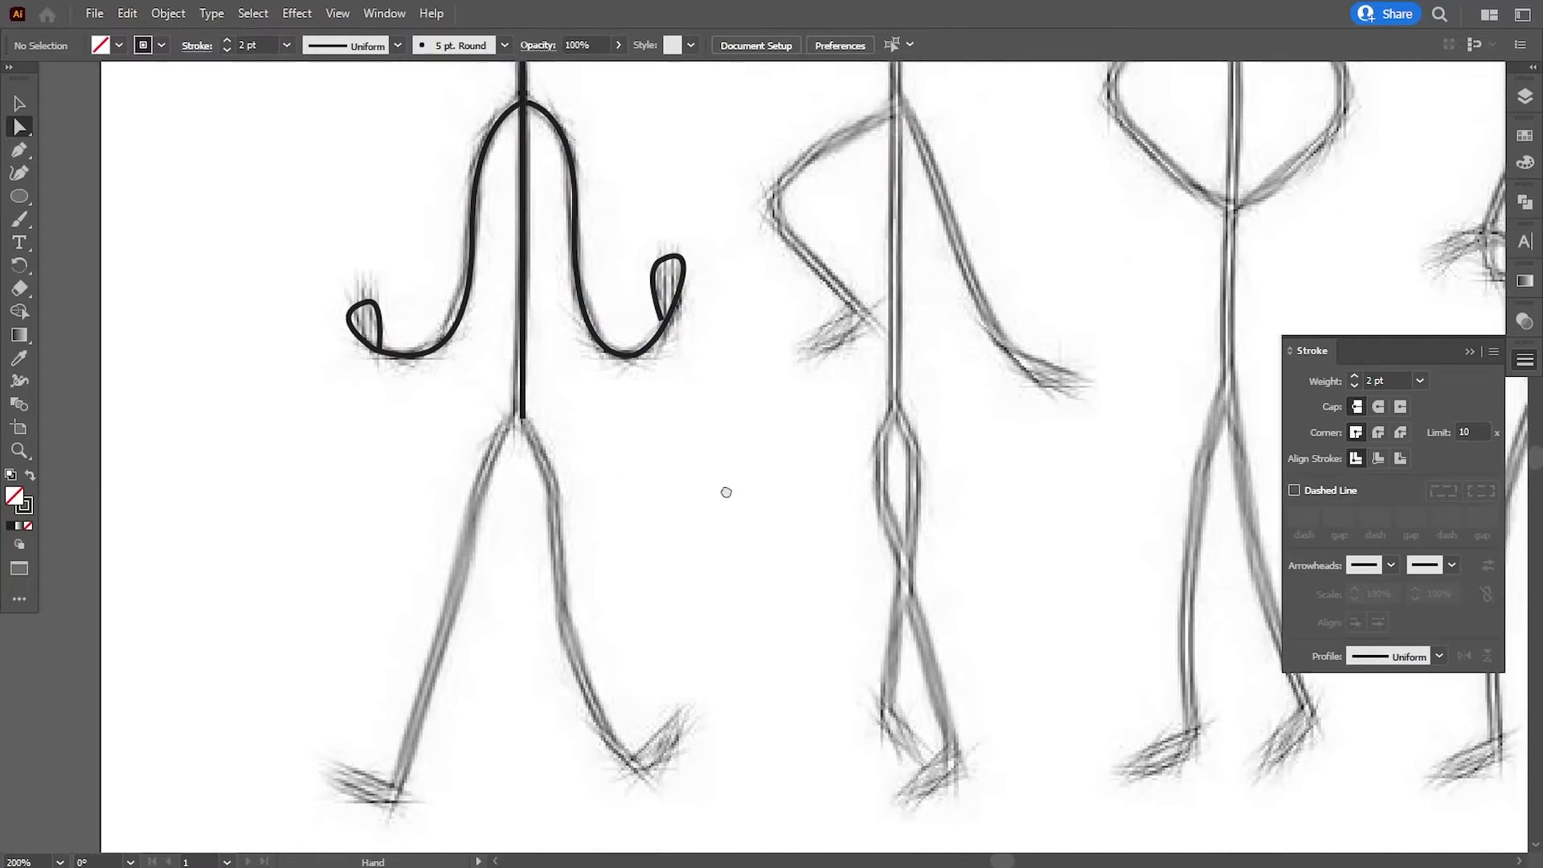
pyautogui.click(19, 151)
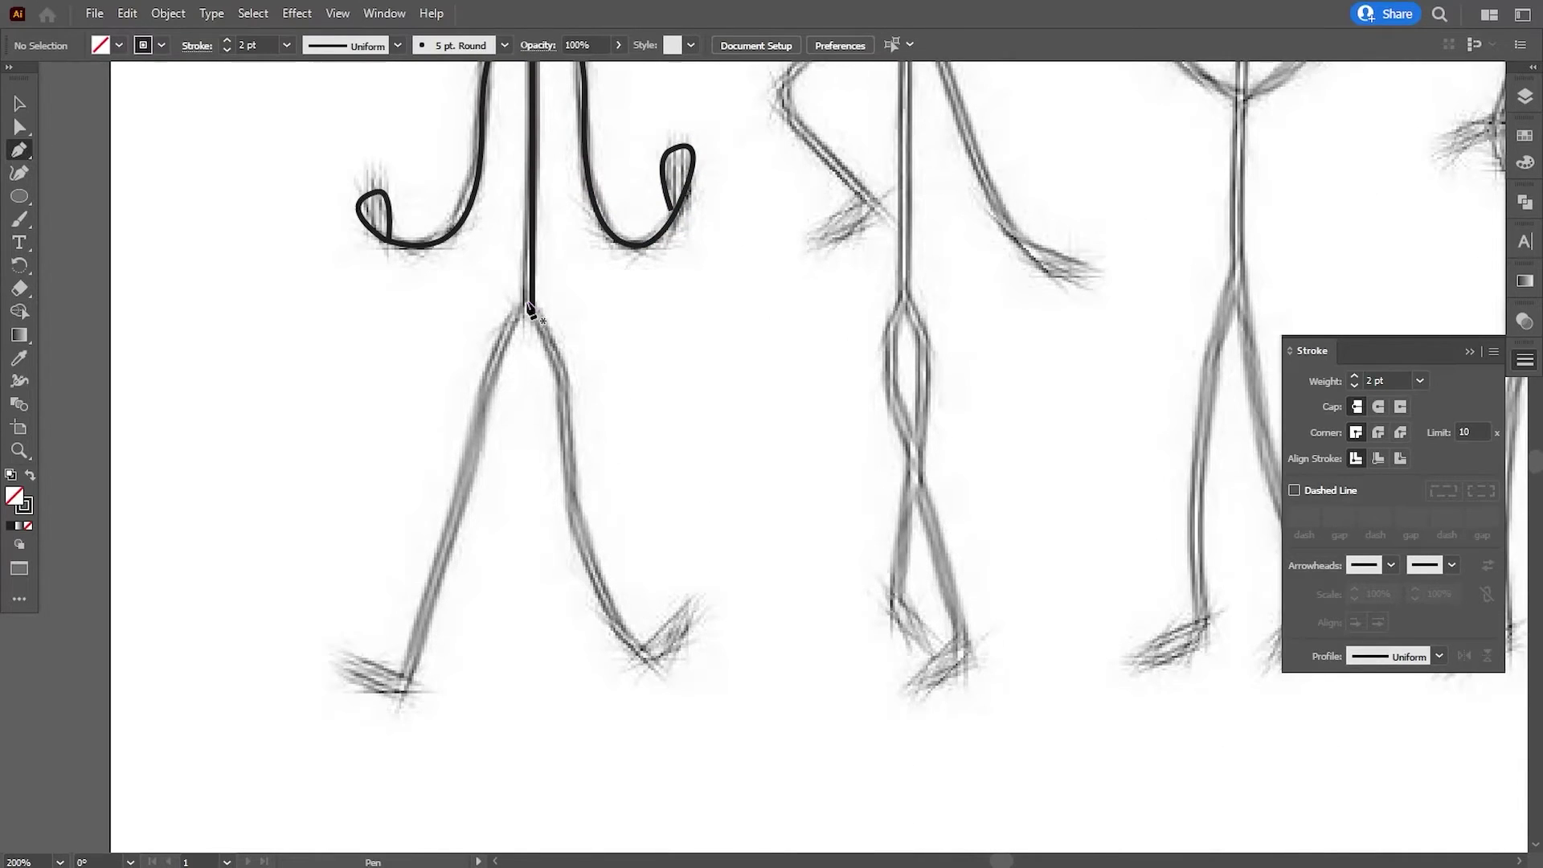
pyautogui.click(531, 308)
pyautogui.moveTo(475, 448); pyautogui.dragTo(481, 479)
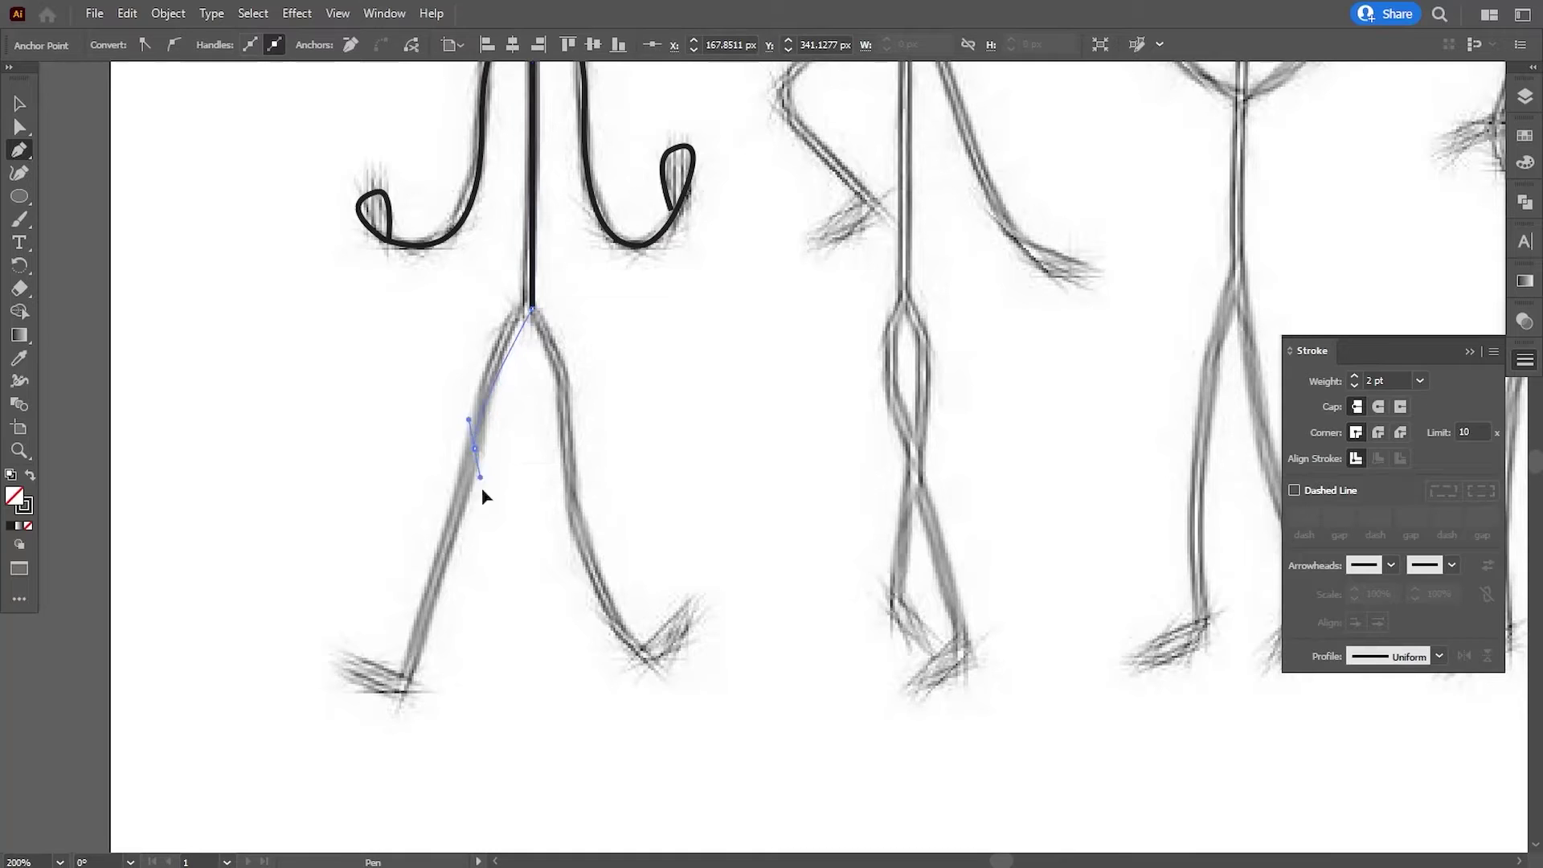
pyautogui.click(401, 685)
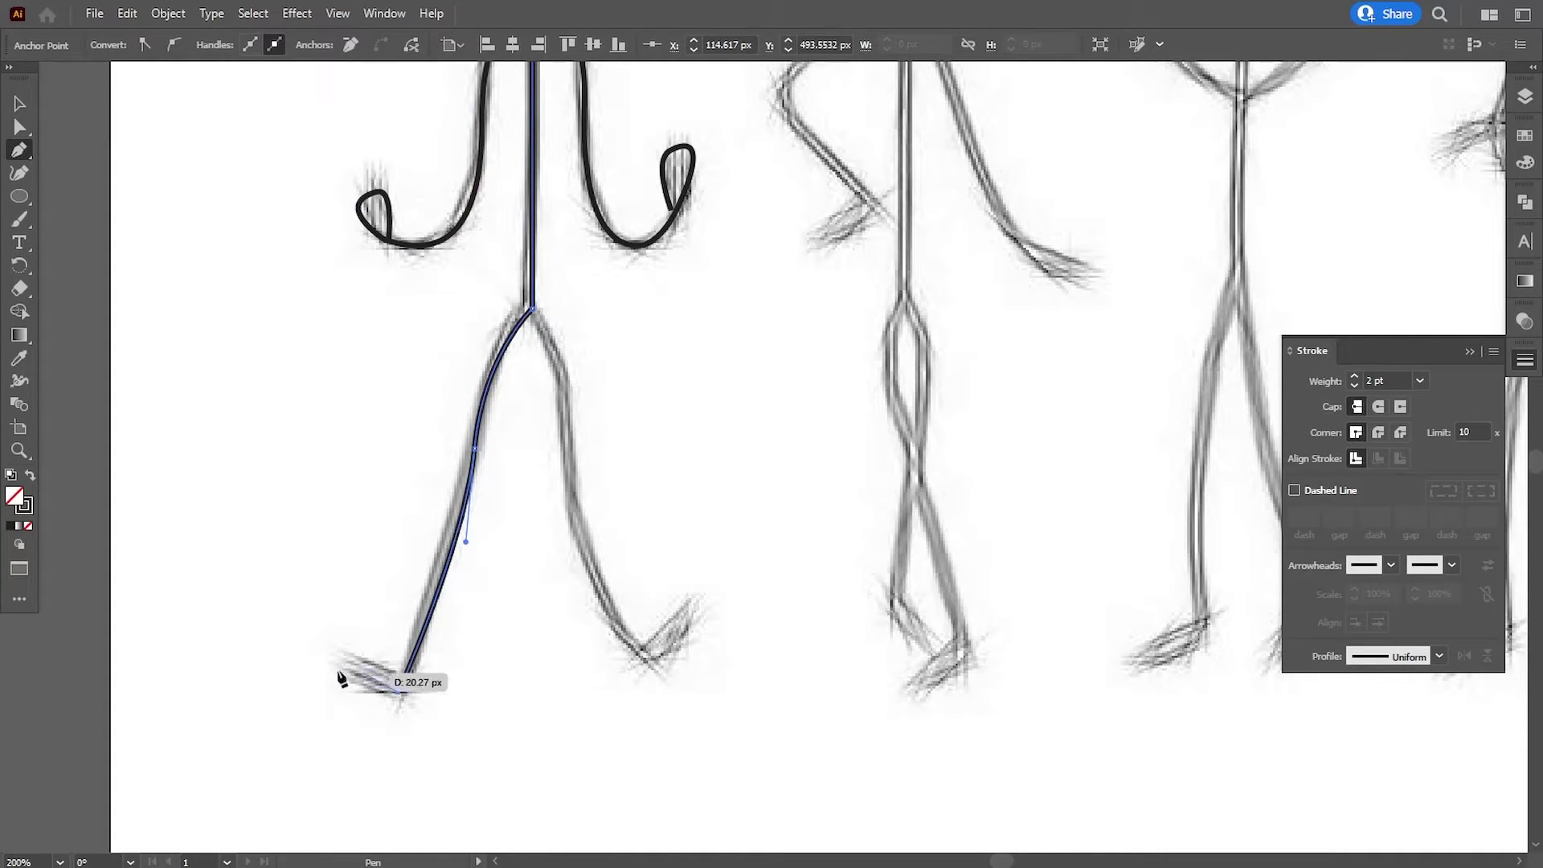
pyautogui.moveTo(342, 665); pyautogui.dragTo(386, 632)
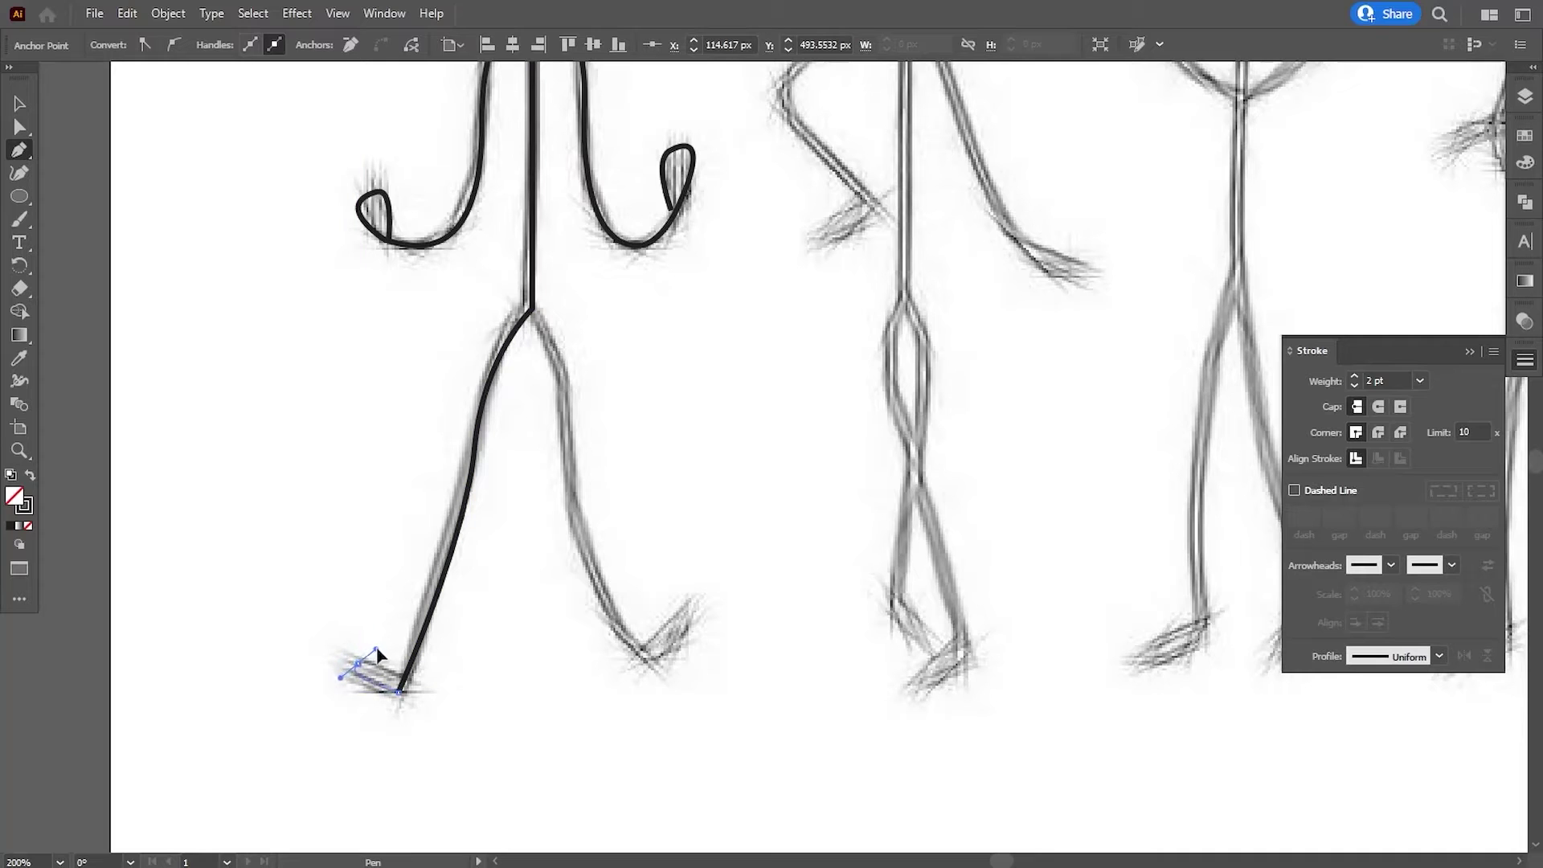
pyautogui.moveTo(401, 685); pyautogui.dragTo(381, 655)
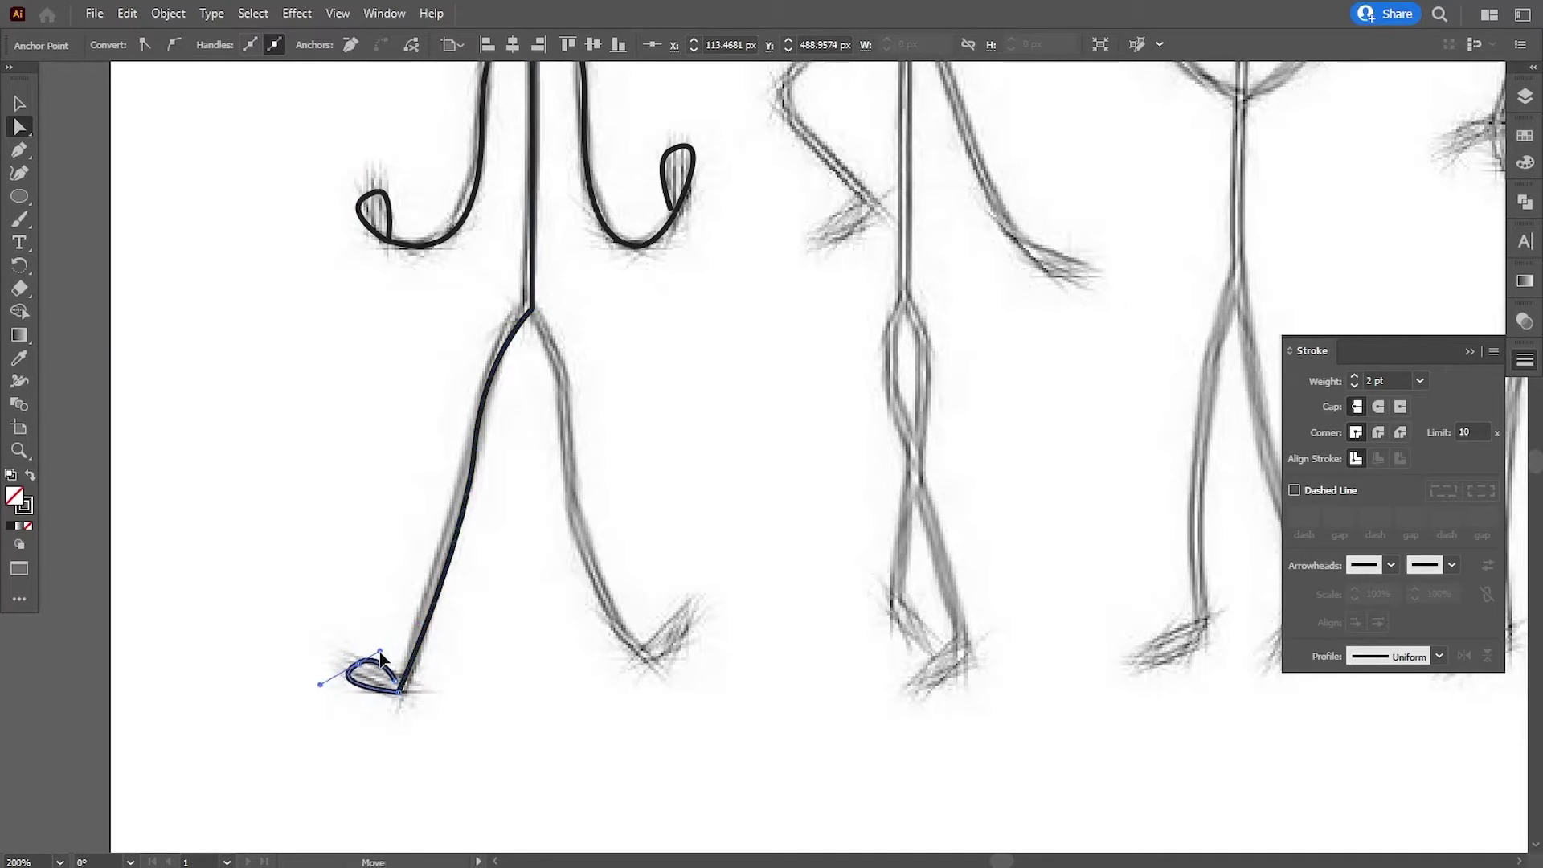
pyautogui.click(499, 699)
pyautogui.scroll(-1, 513, 715)
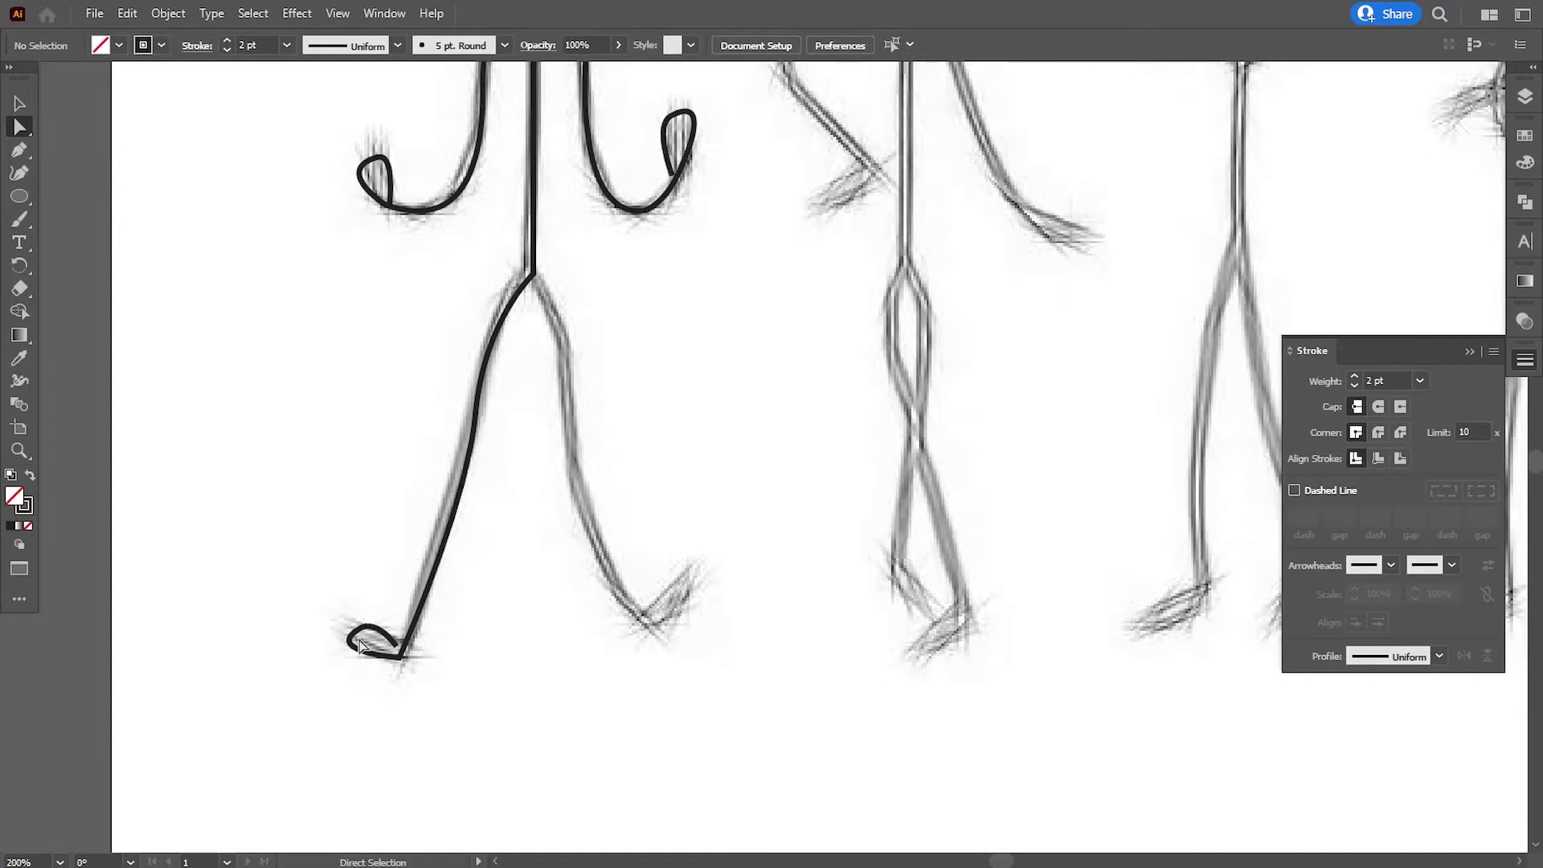
pyautogui.click(360, 645)
pyautogui.moveTo(360, 645); pyautogui.dragTo(378, 619)
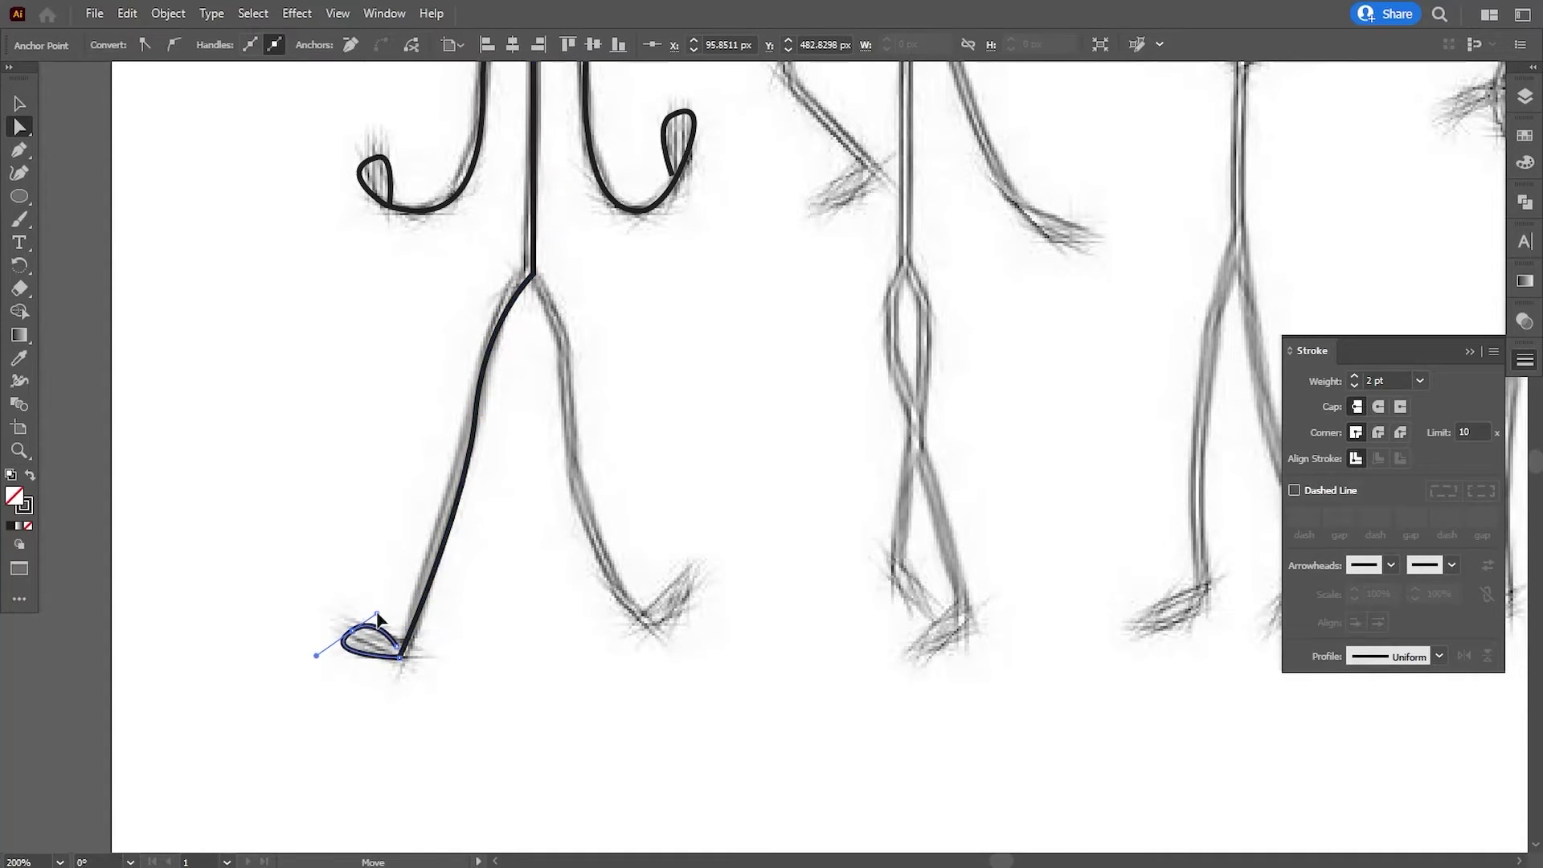
pyautogui.click(534, 744)
pyautogui.scroll(-1, 533, 744)
# Trace the right leg from hip to ankle with a curled foot loop and refine it.
pyautogui.press('p')
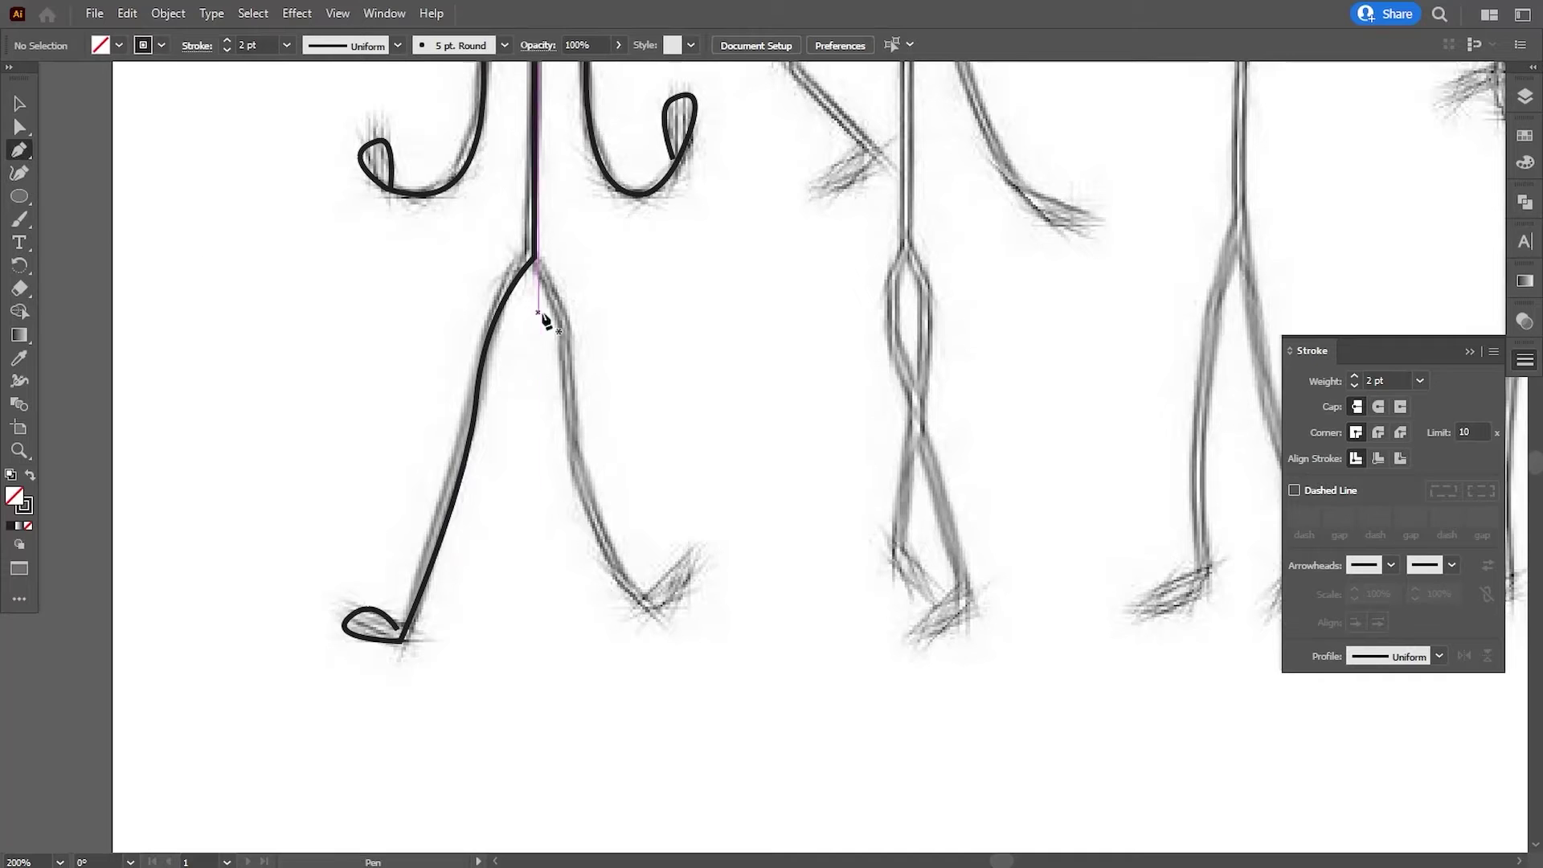
pyautogui.click(535, 260)
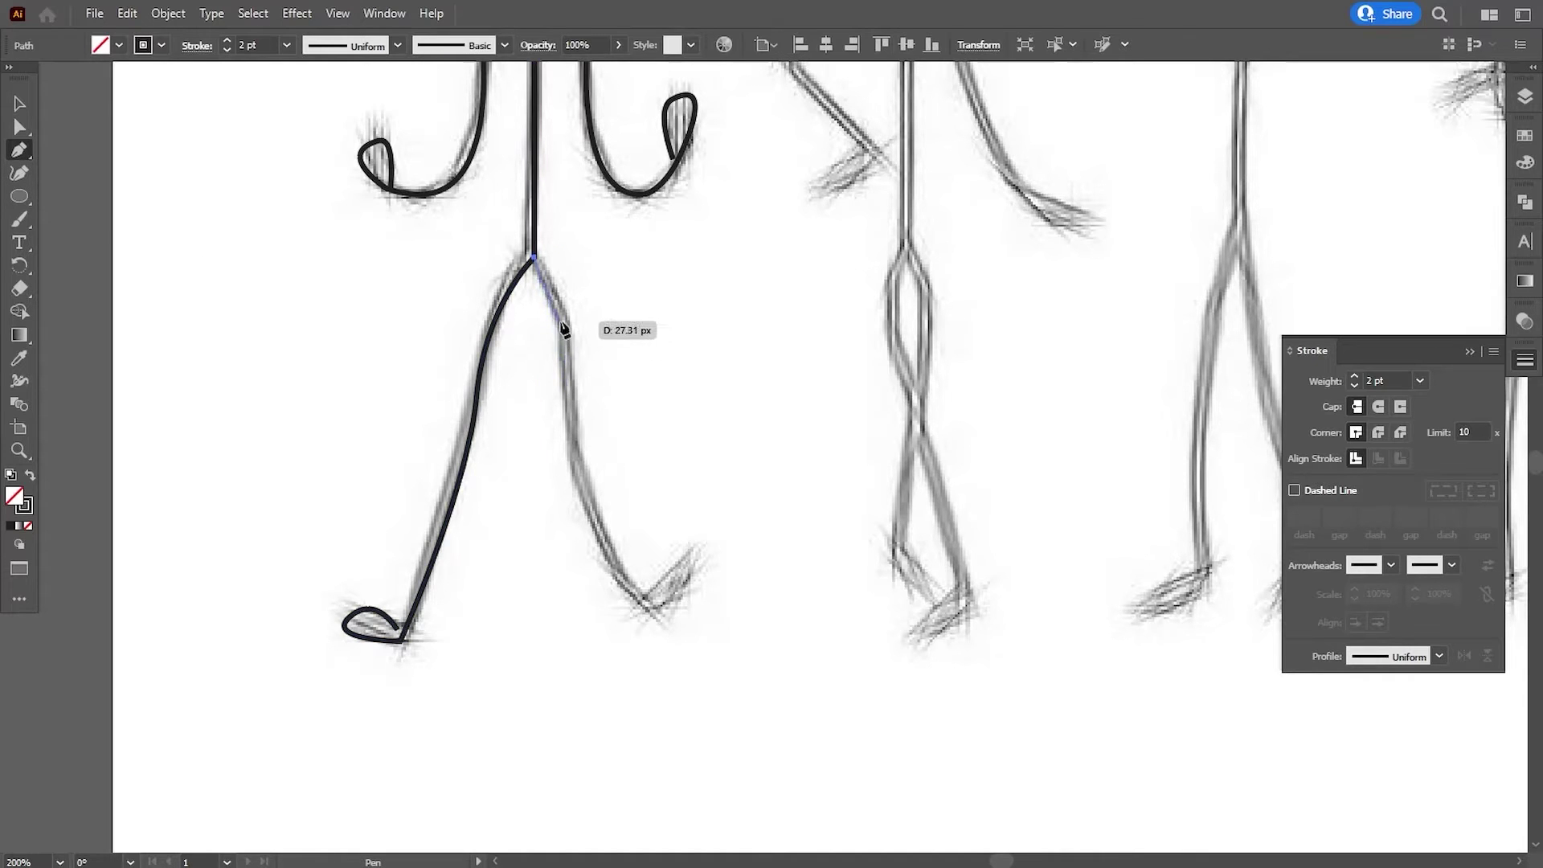
pyautogui.hotkey('ctrl', 'z')
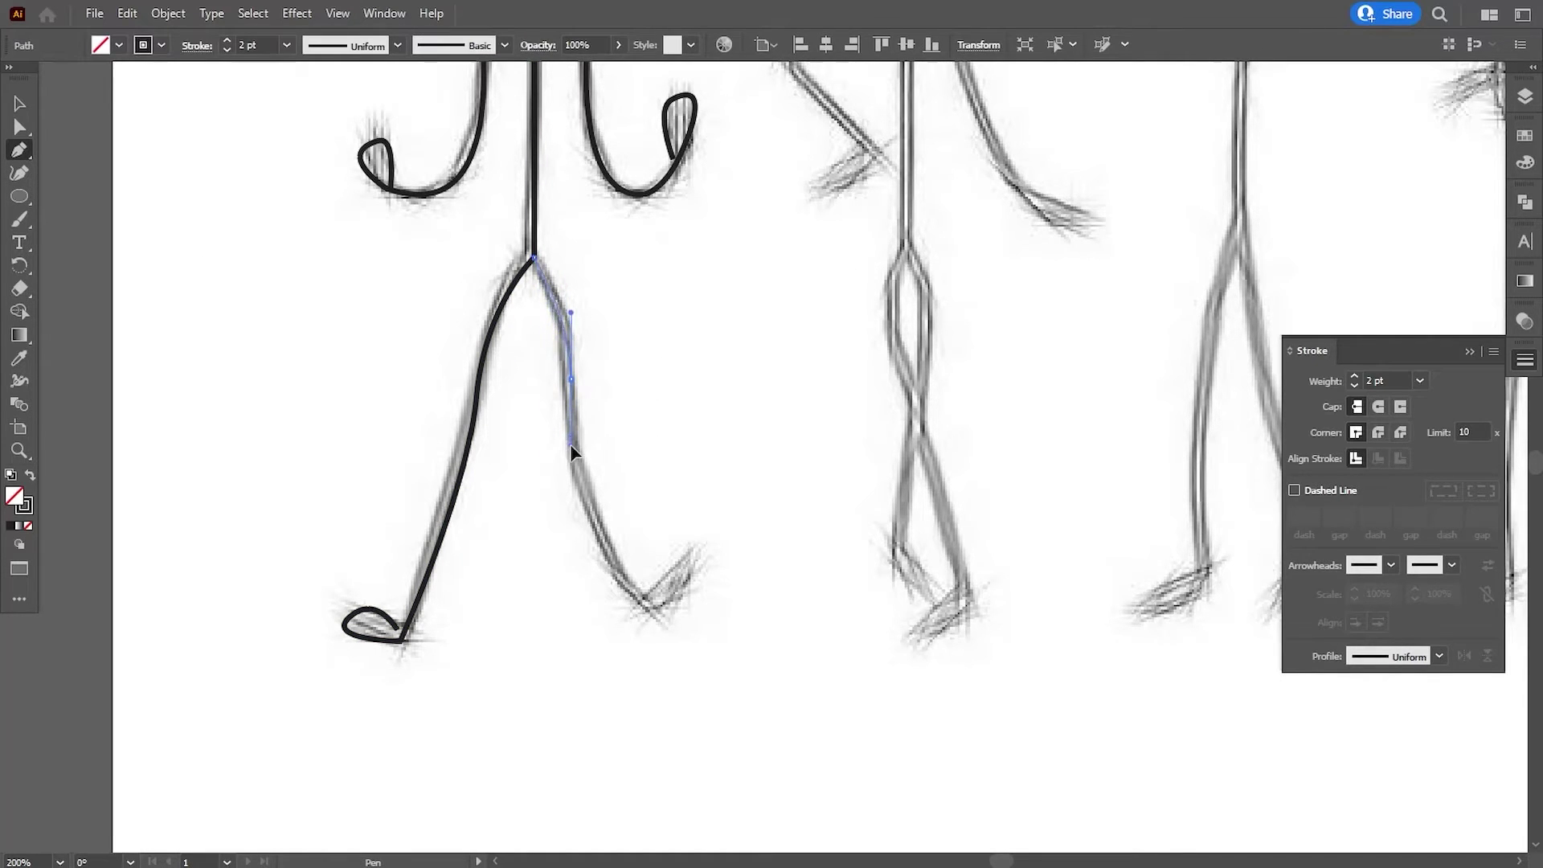
pyautogui.moveTo(571, 378); pyautogui.dragTo(571, 443)
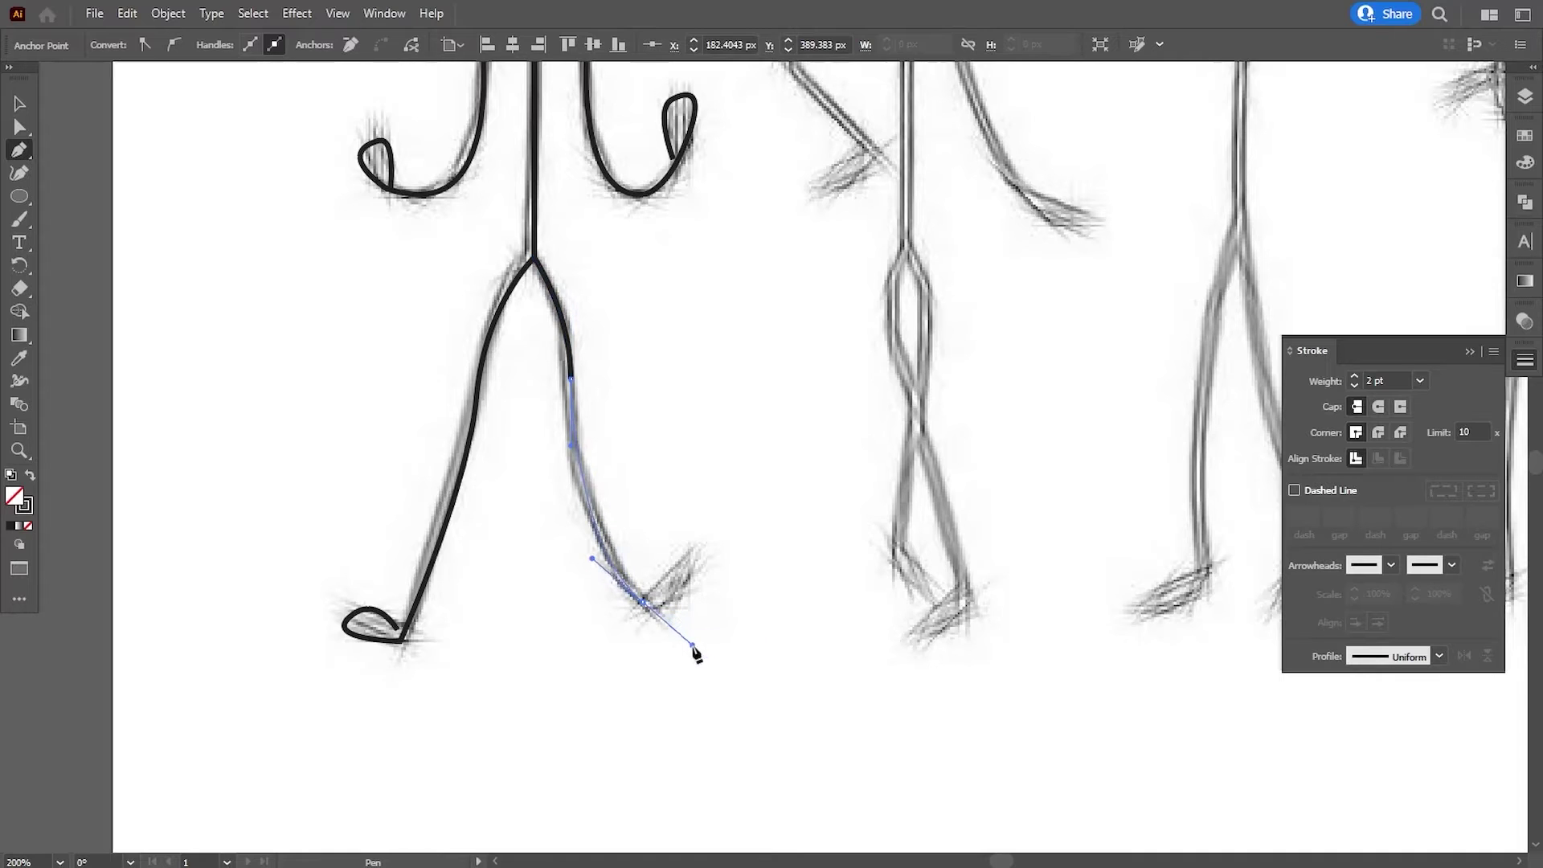
pyautogui.moveTo(697, 654); pyautogui.dragTo(694, 649)
pyautogui.click(690, 550)
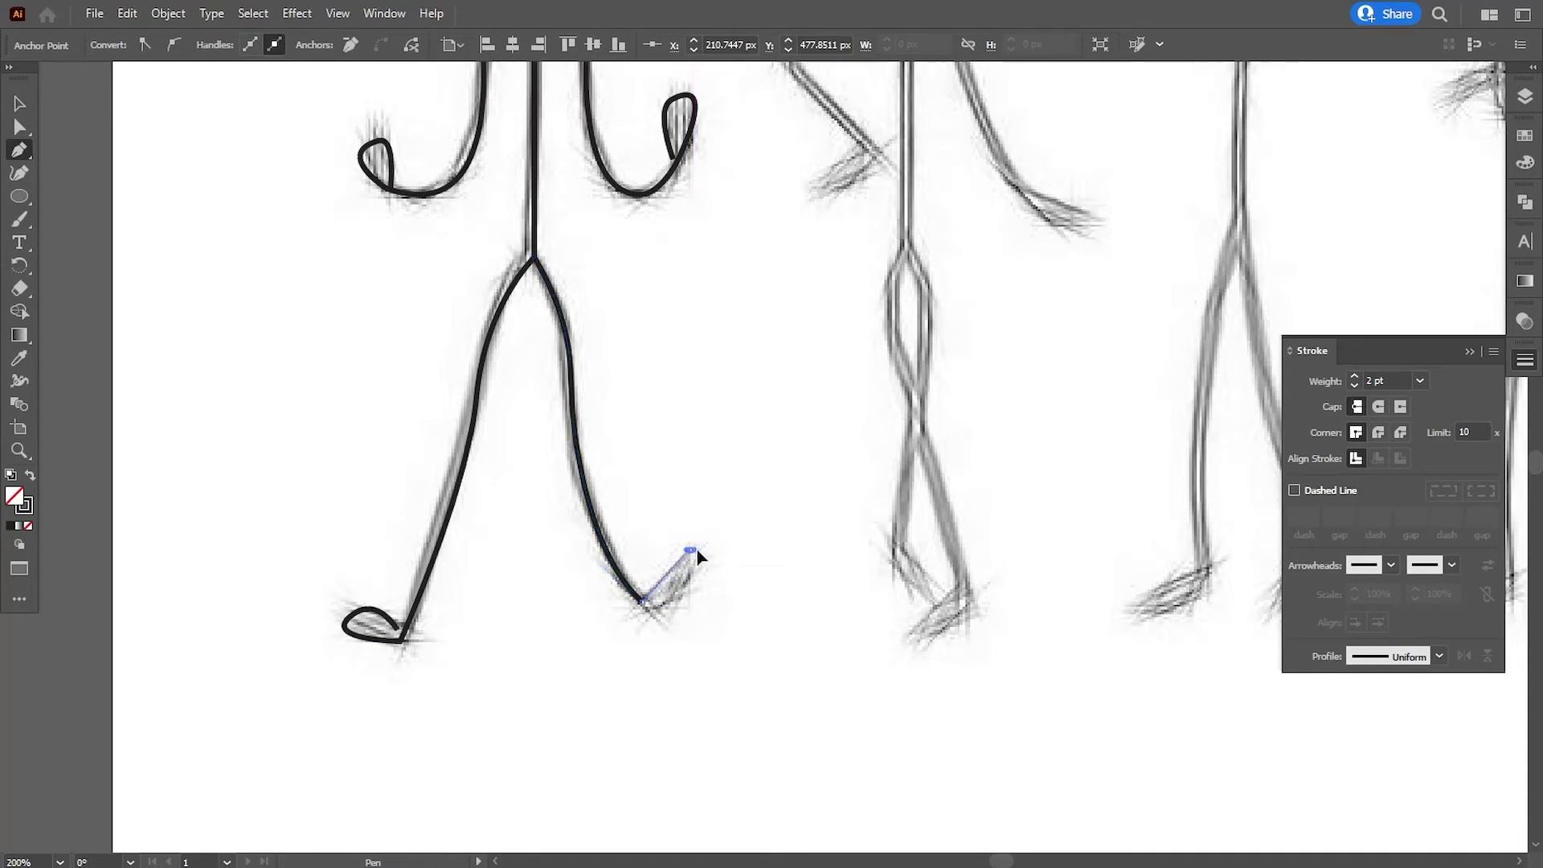
pyautogui.click(644, 603)
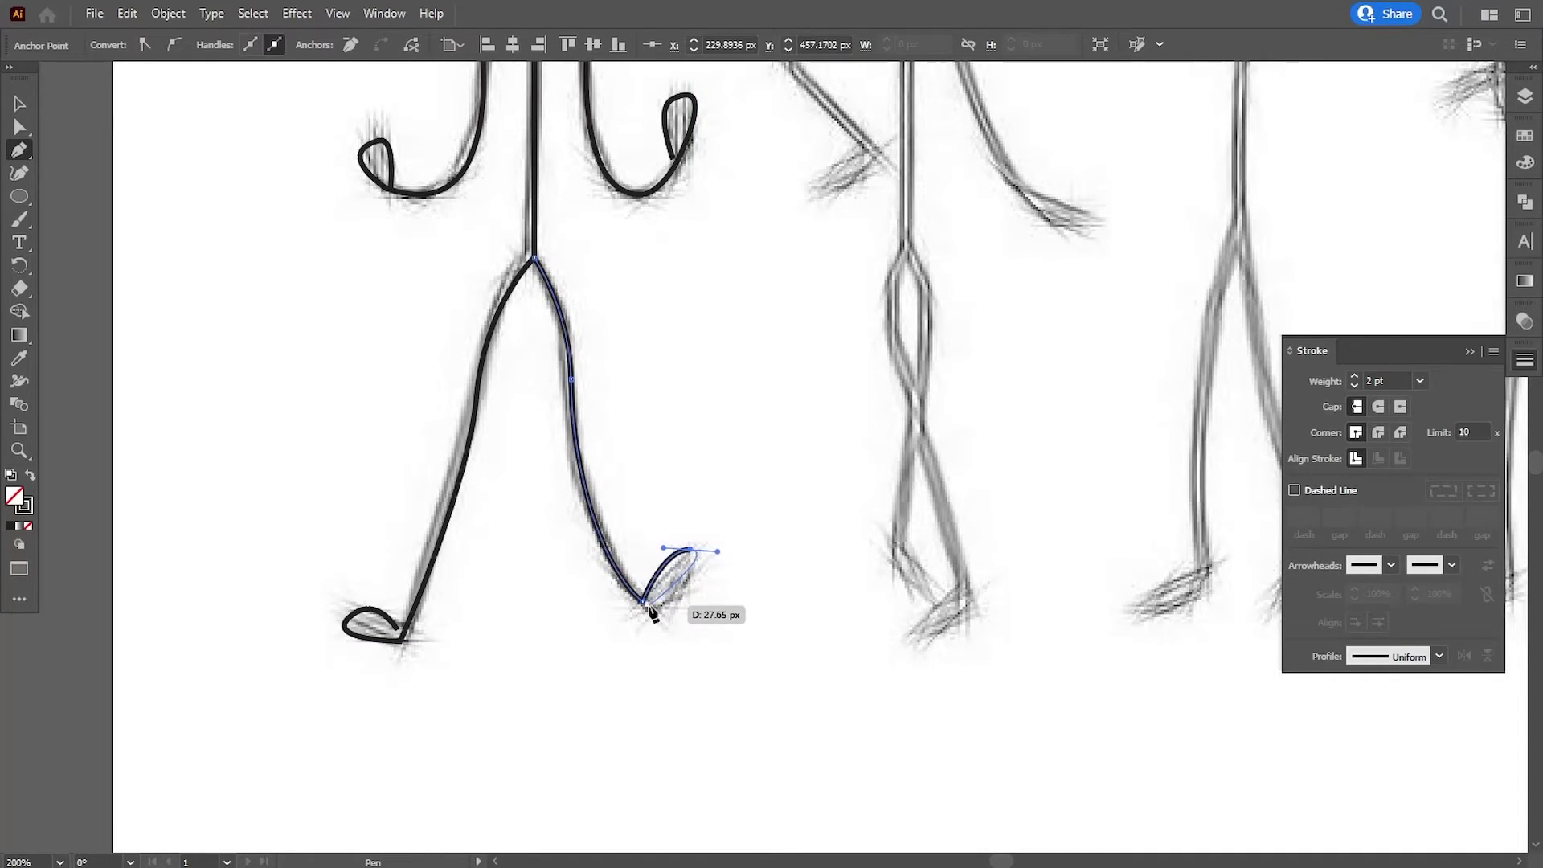
pyautogui.click(20, 127)
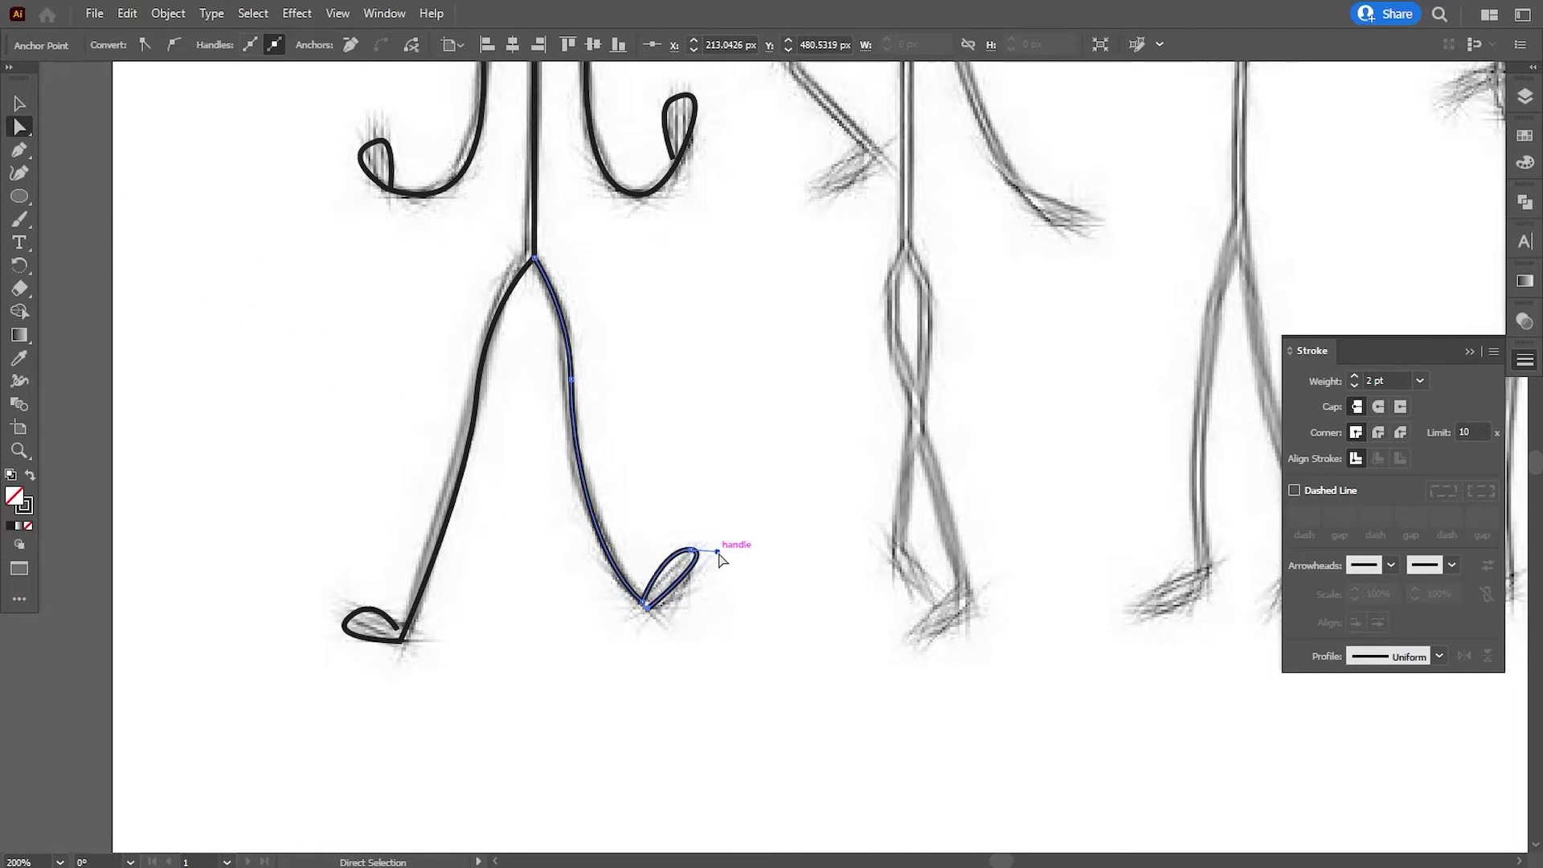
pyautogui.moveTo(718, 553); pyautogui.dragTo(715, 575)
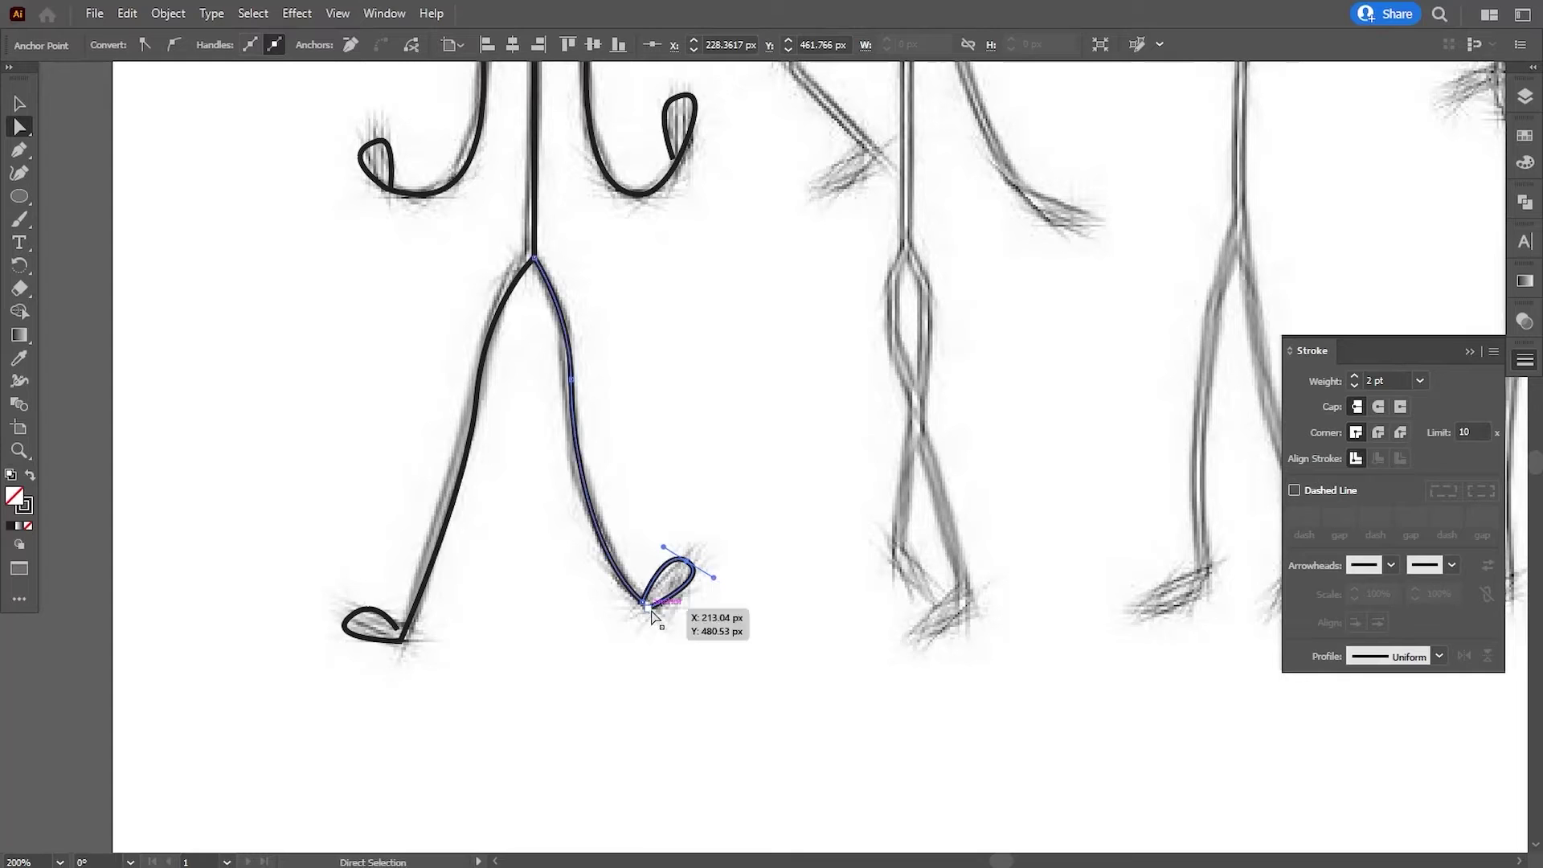
pyautogui.moveTo(646, 609); pyautogui.dragTo(643, 610)
pyautogui.click(706, 644)
pyautogui.scroll(2, 730, 530)
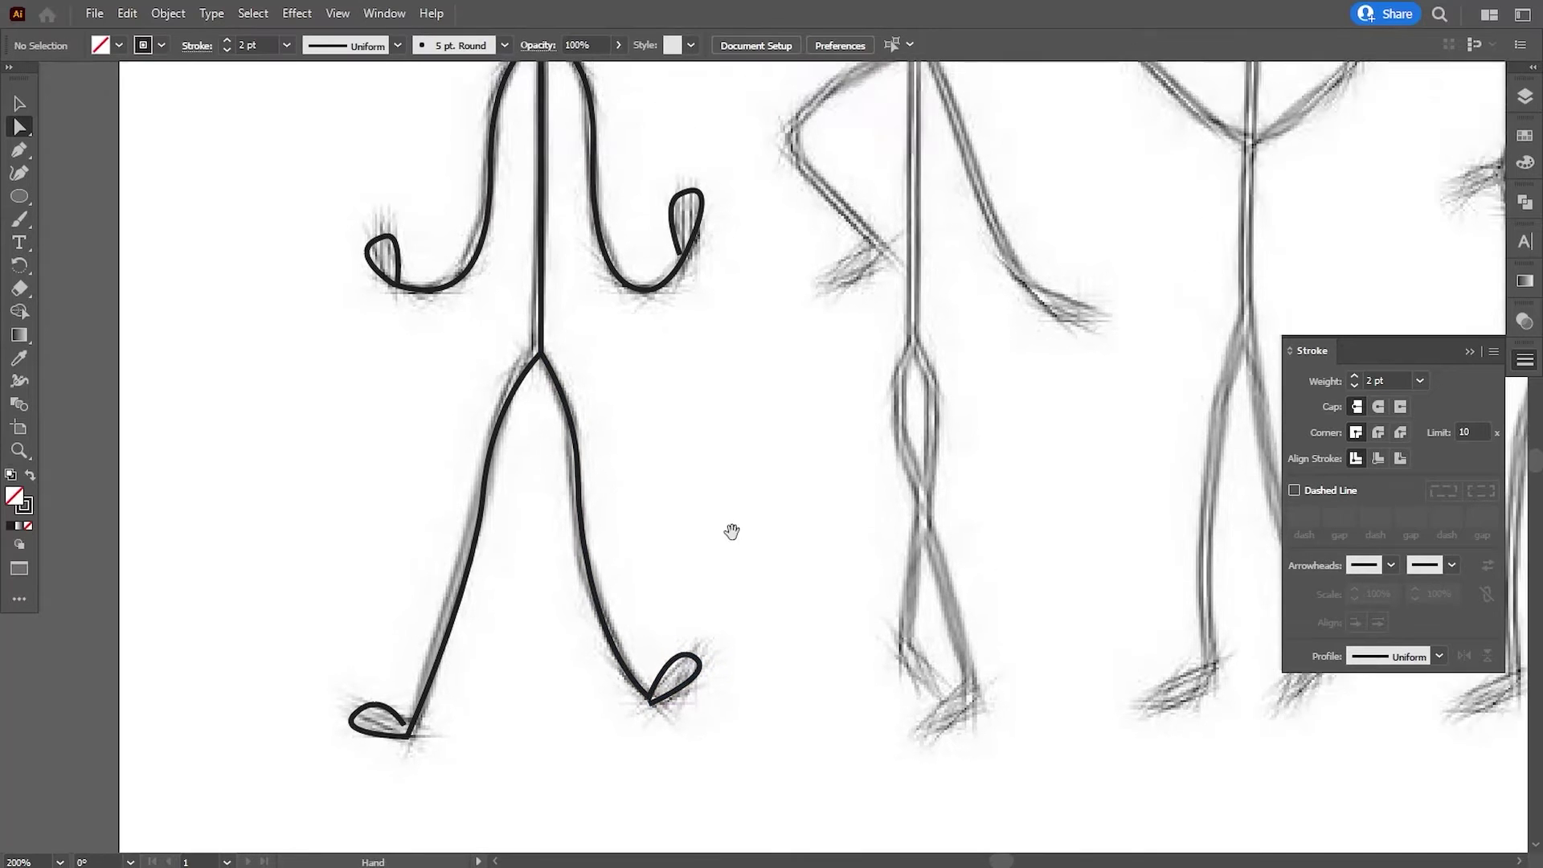
pyautogui.scroll(3, 687, 553)
# Hide the sketch layer to preview the figure at 100%, then show it and zoom back in.
pyautogui.click(1525, 96)
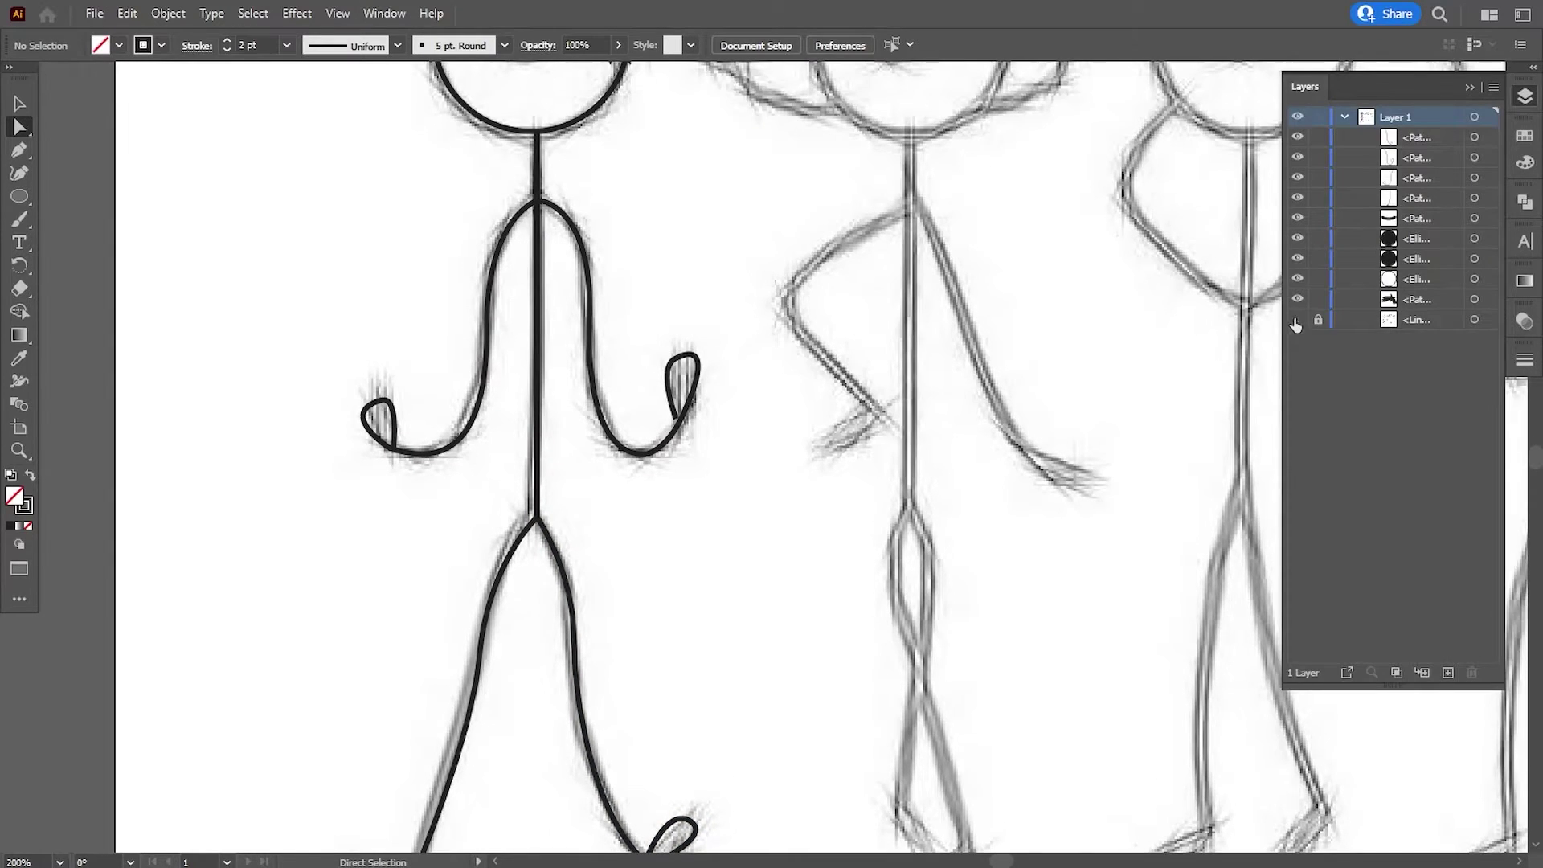
pyautogui.click(1297, 319)
pyautogui.hotkey('ctrl', '1')
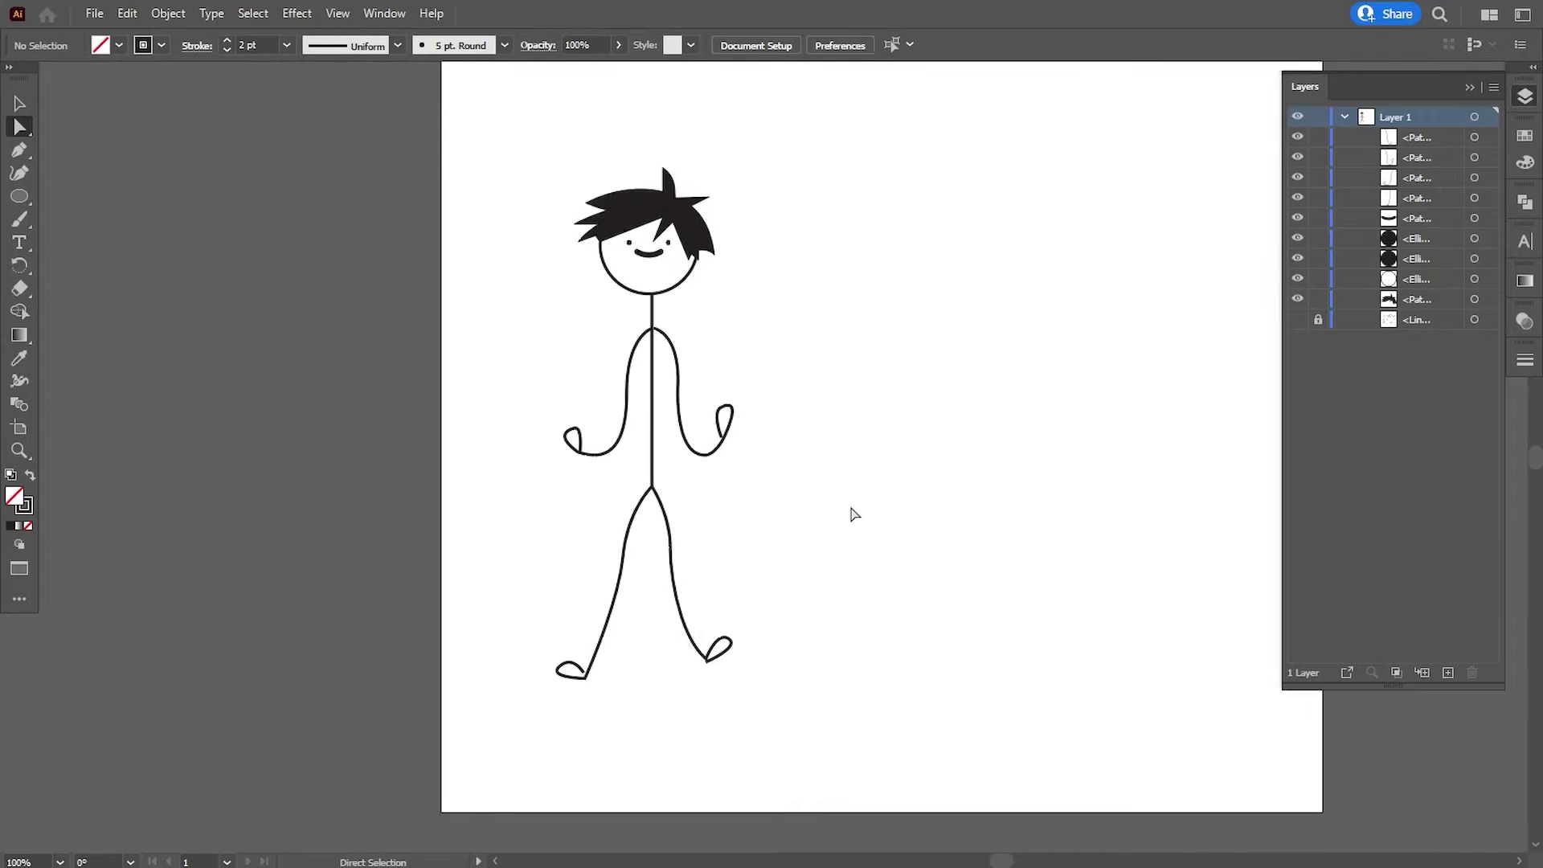
pyautogui.click(1297, 319)
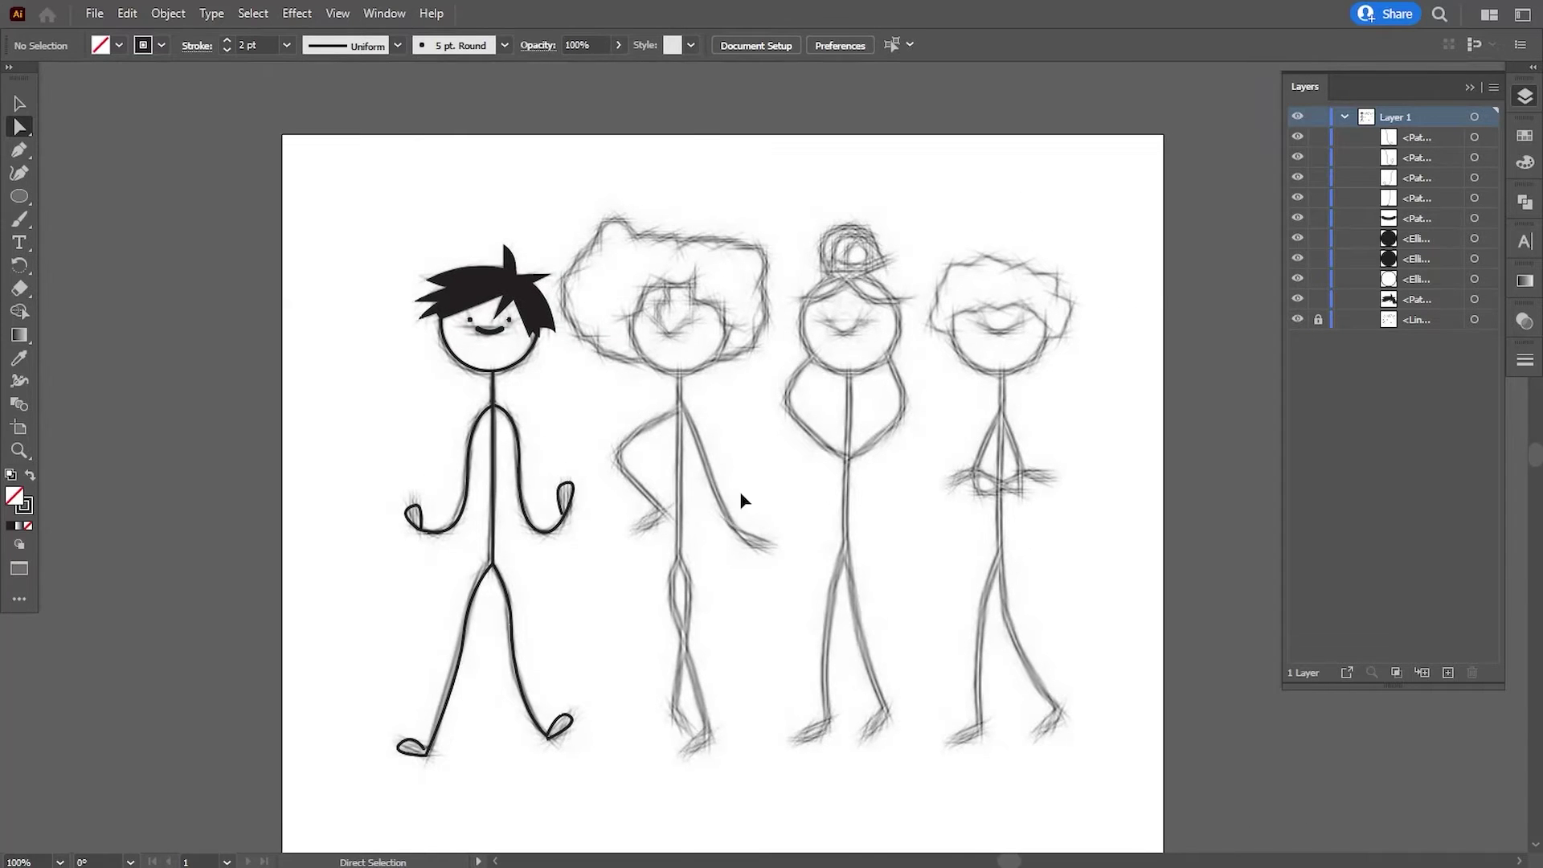
pyautogui.hotkey('ctrl', '+')
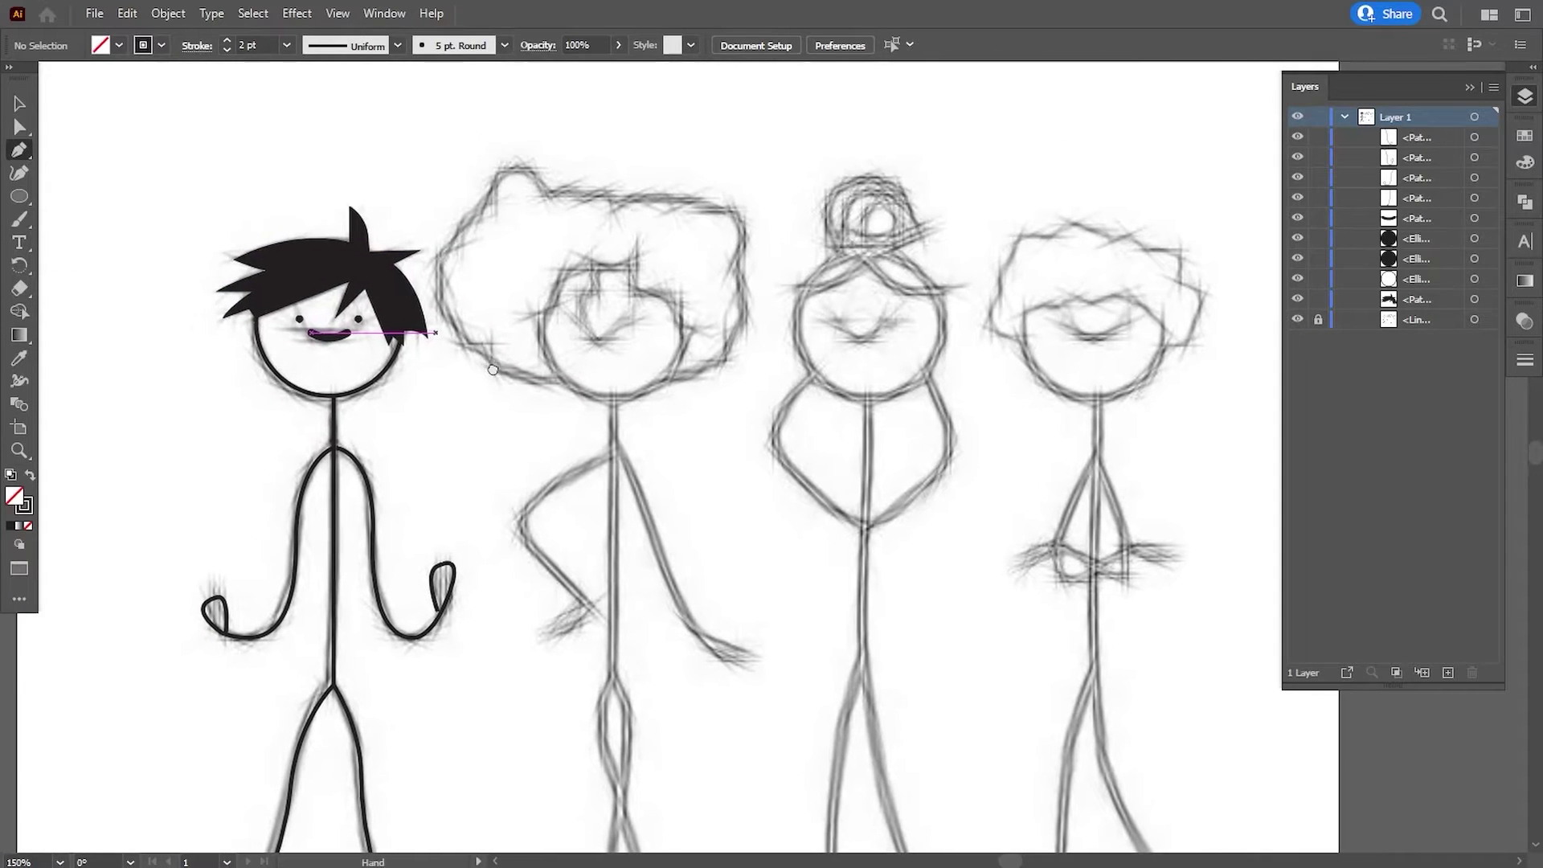
# Pen-trace the second figure's head outline around the chin and along the scalloped fringe.
pyautogui.click(549, 326)
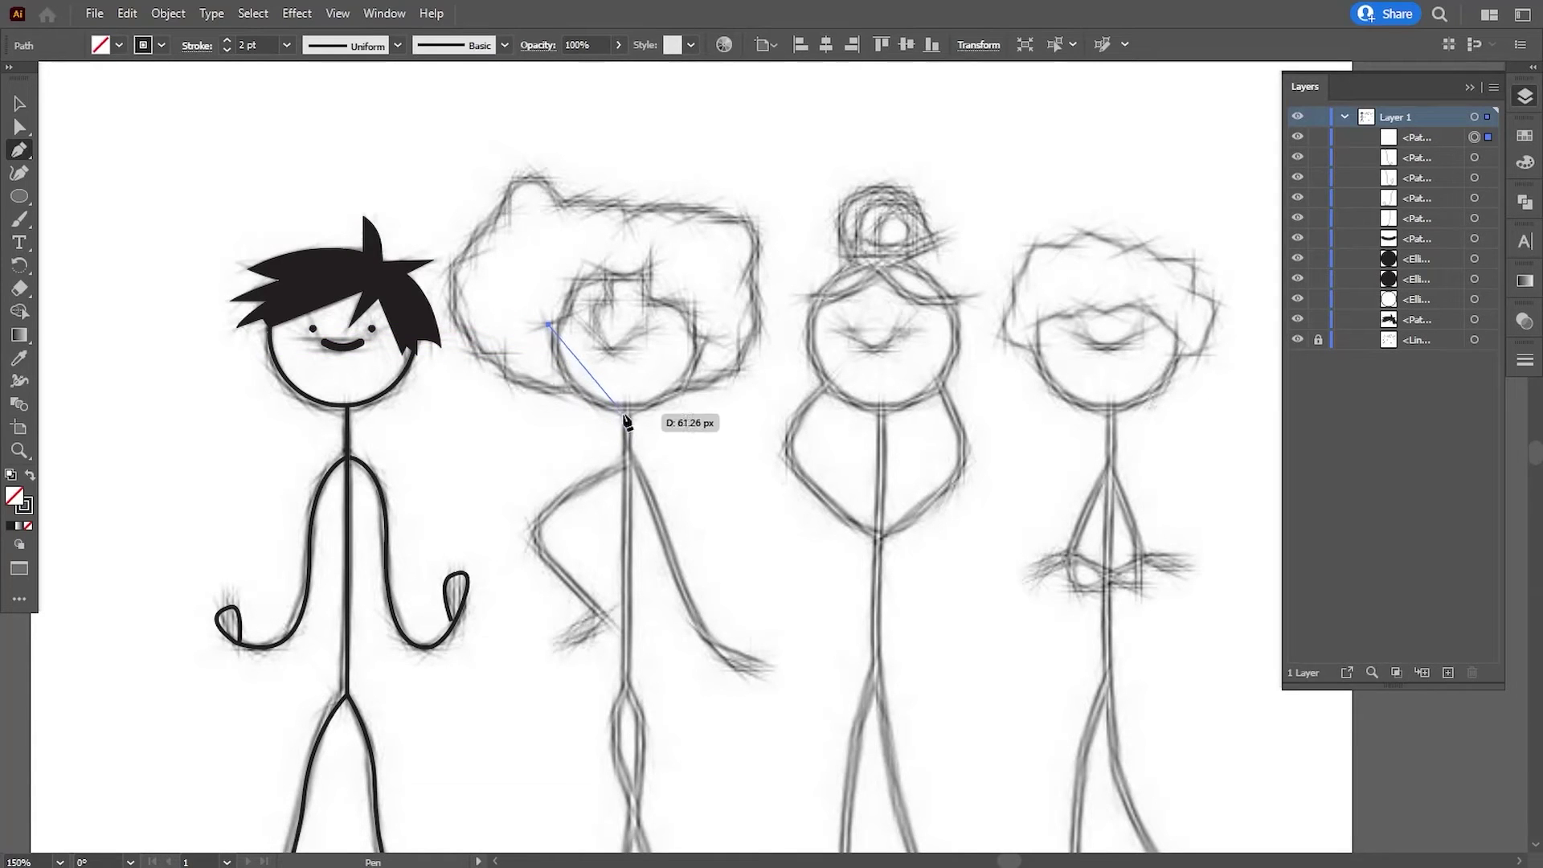
pyautogui.moveTo(619, 404); pyautogui.dragTo(683, 407)
pyautogui.moveTo(699, 354)
pyautogui.mouseDown()
pyautogui.moveTo(716, 302)
pyautogui.moveTo(693, 341)
pyautogui.mouseUp()
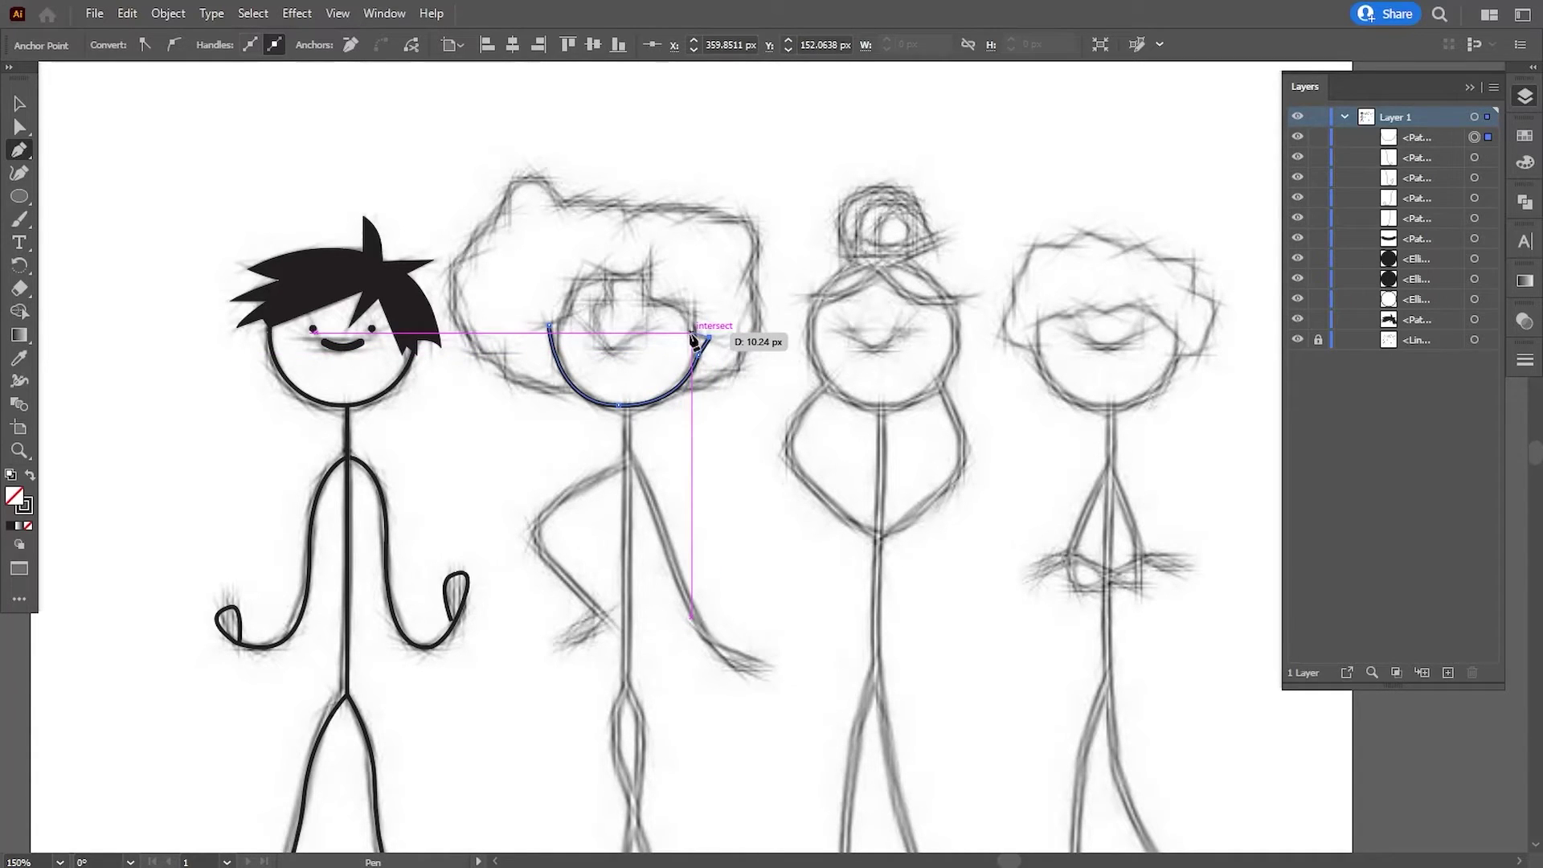
pyautogui.moveTo(686, 311); pyautogui.dragTo(650, 262)
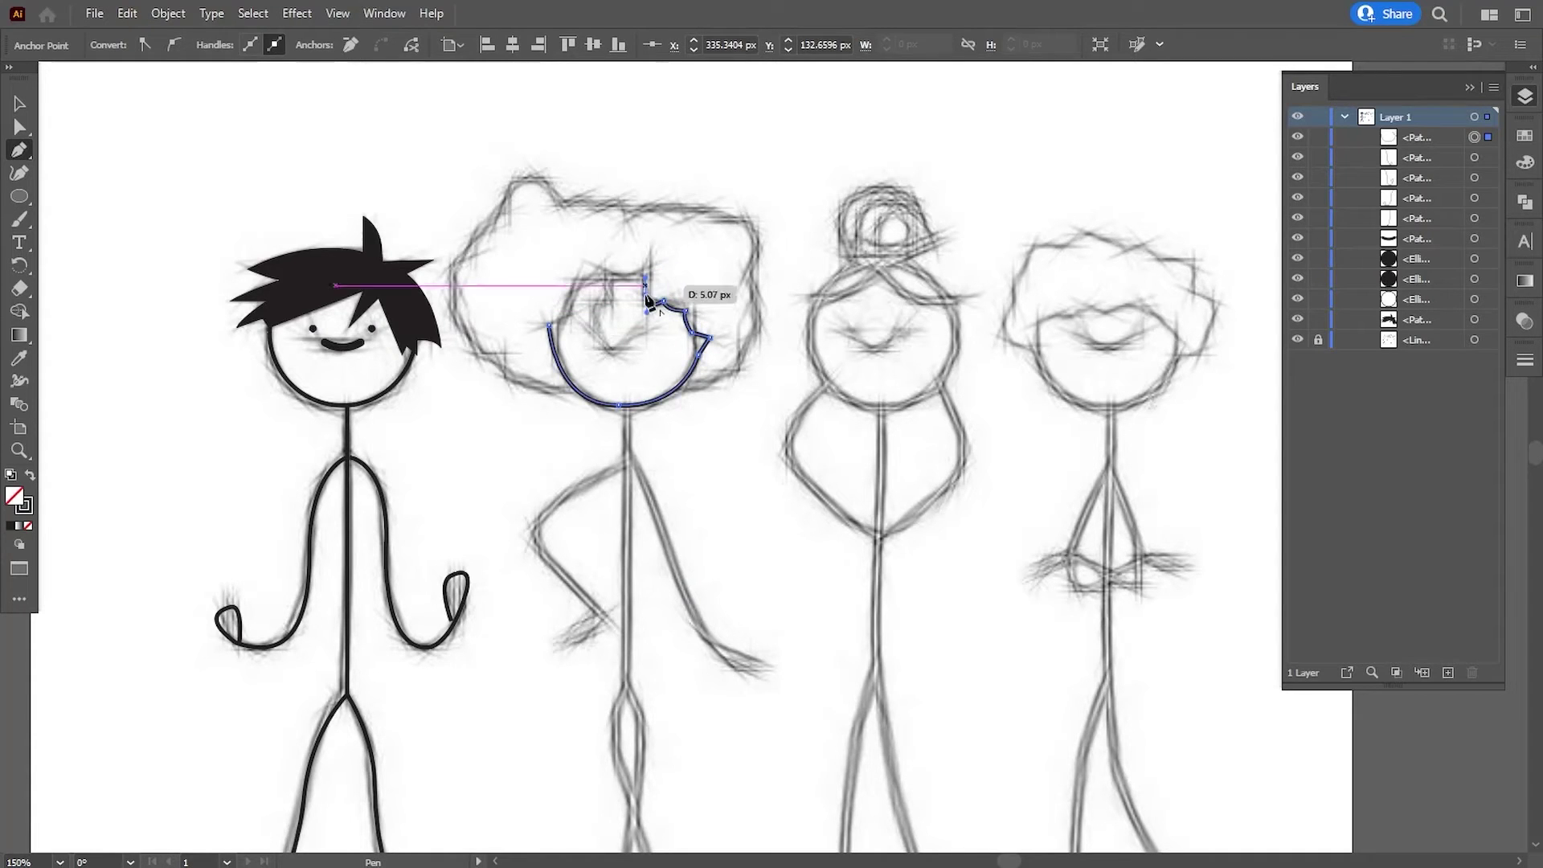
pyautogui.click(649, 261)
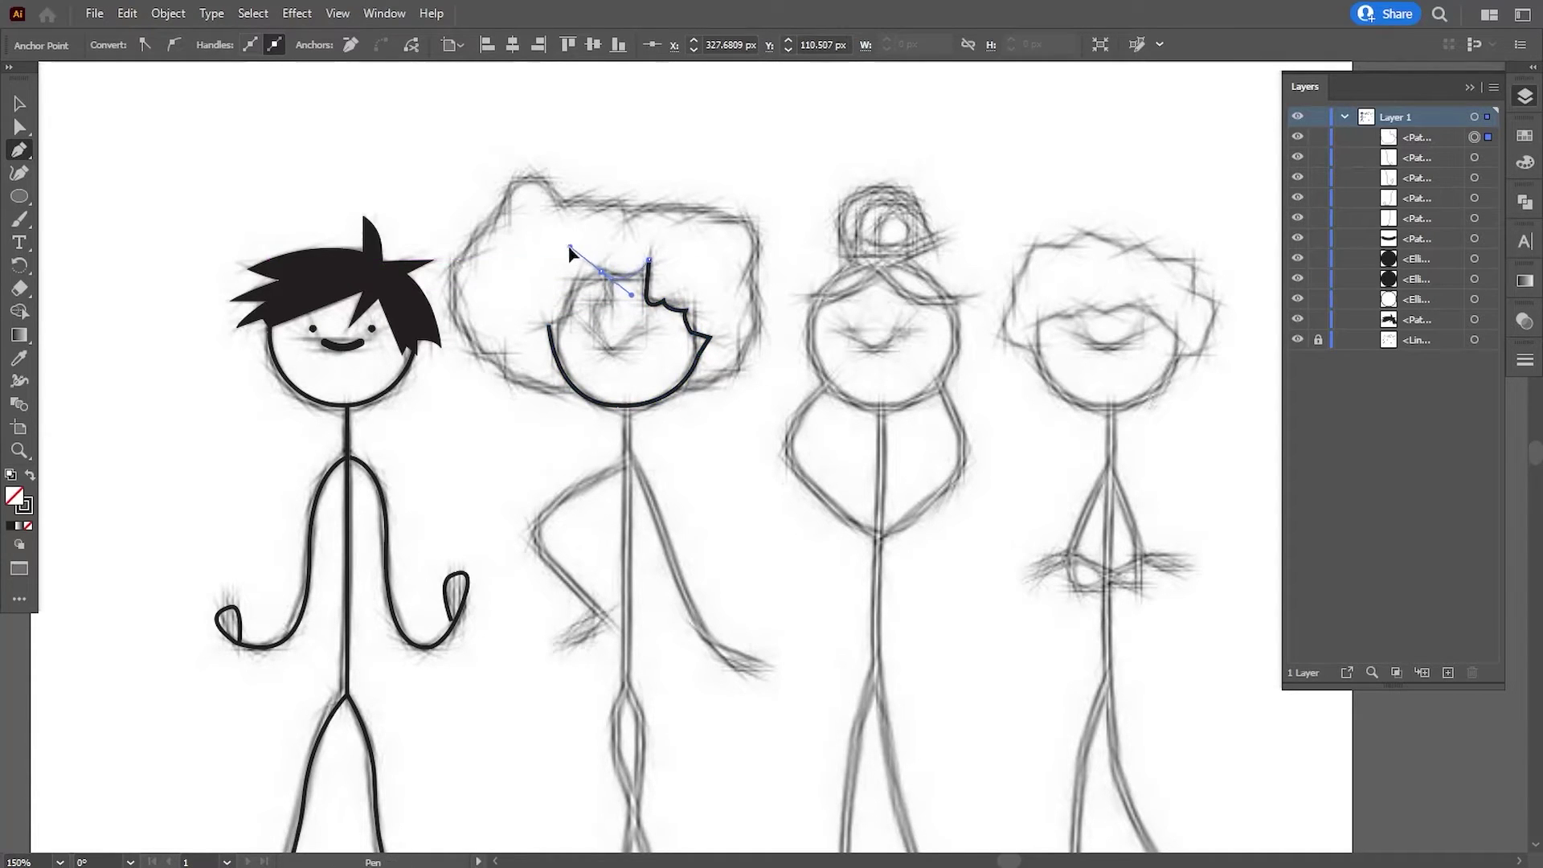
pyautogui.moveTo(602, 271)
pyautogui.mouseDown()
pyautogui.moveTo(621, 284)
pyautogui.moveTo(521, 322)
pyautogui.mouseUp()
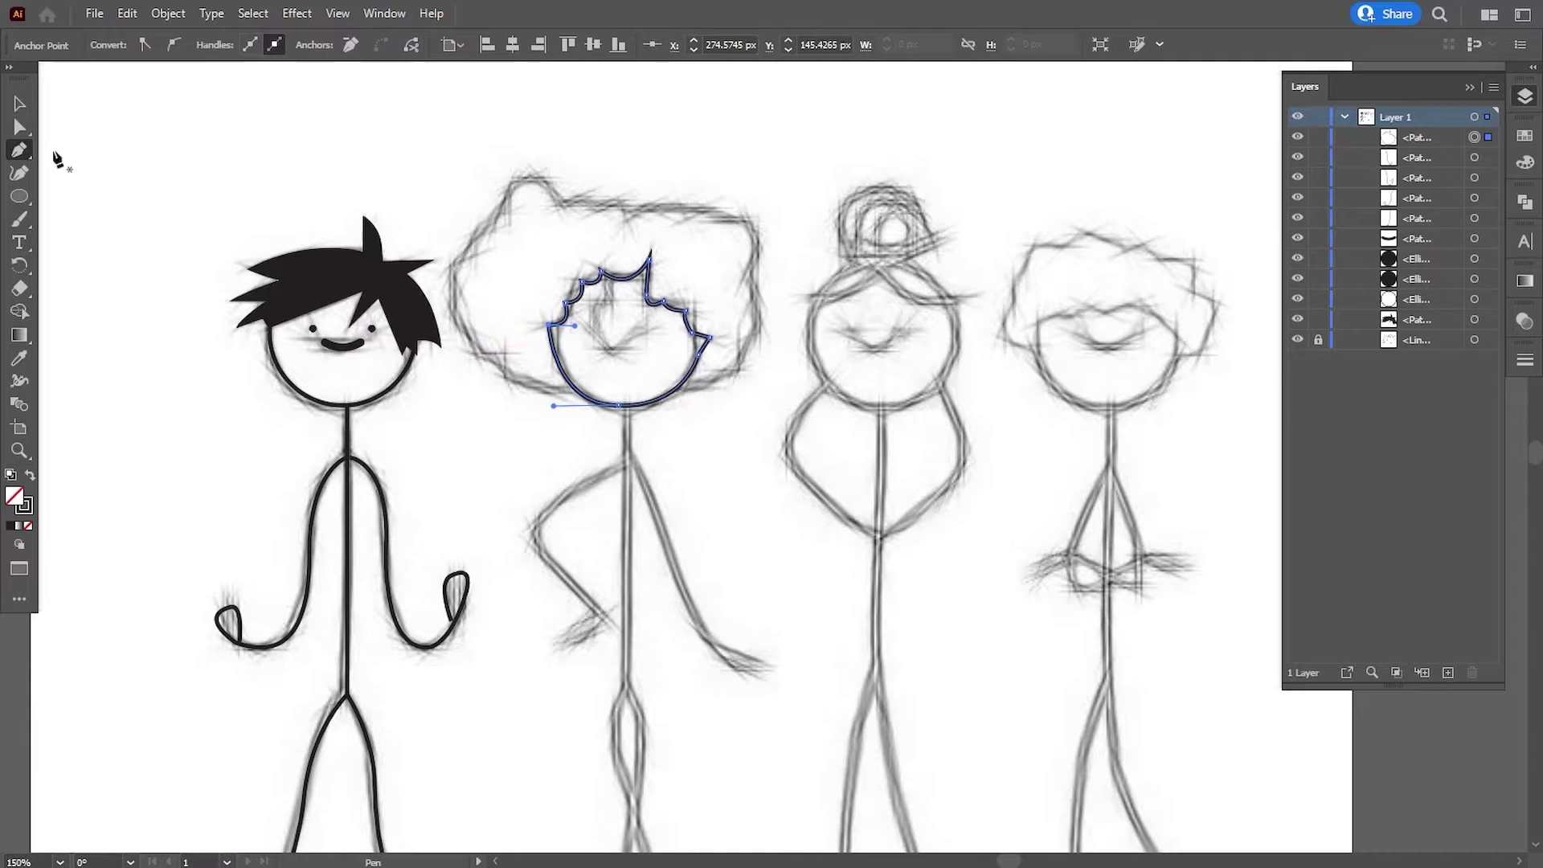
pyautogui.click(19, 126)
# Select the head outline and apply a Round Join to its corners.
pyautogui.click(148, 189)
pyautogui.hotkey('ctrl', '+')
pyautogui.hotkey('ctrl', '+')
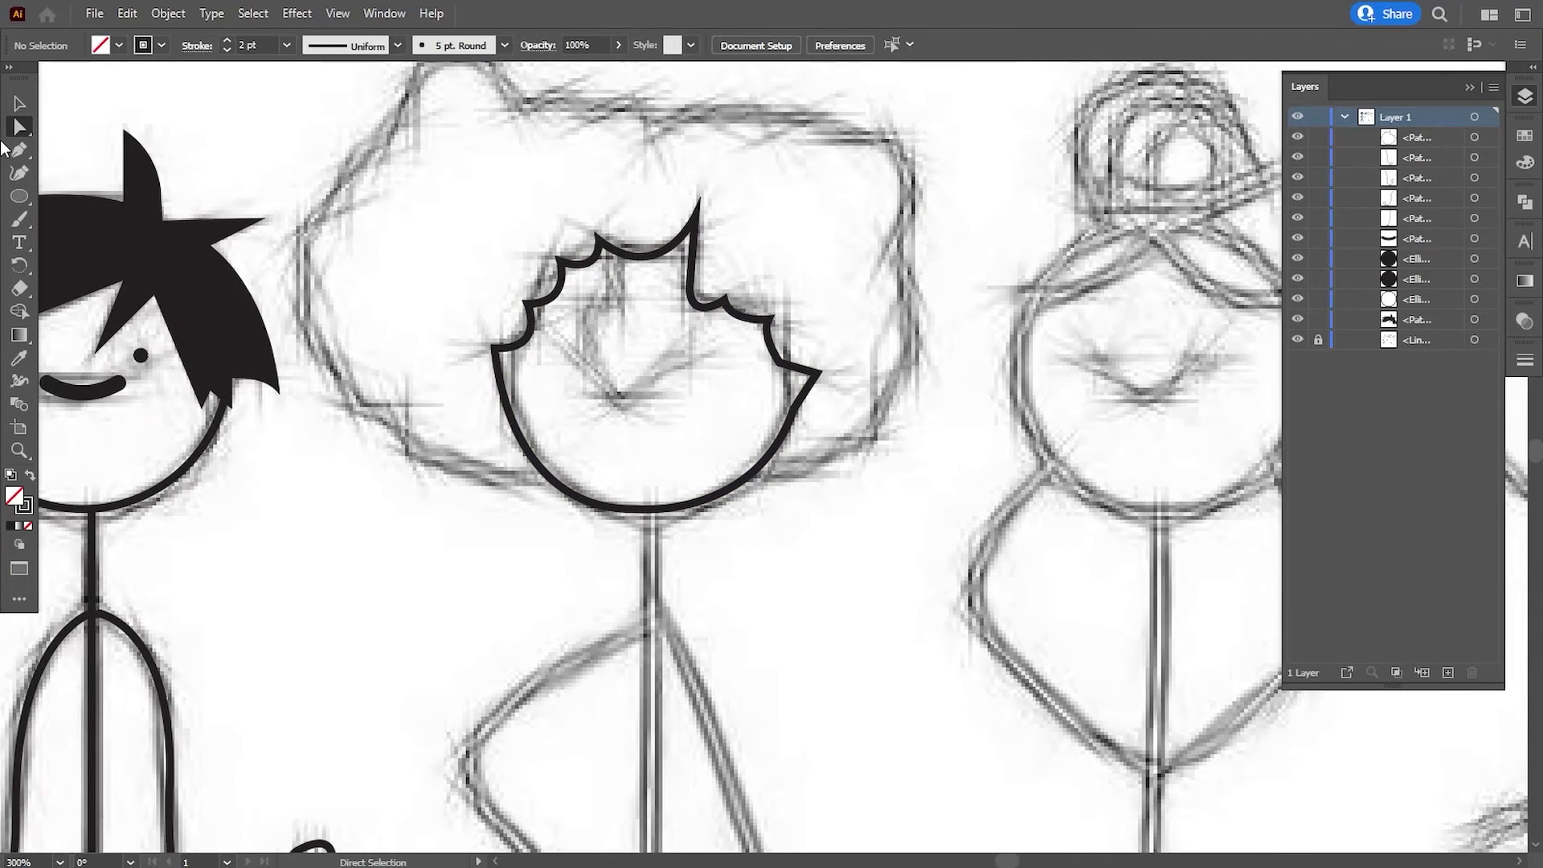
pyautogui.click(649, 257)
pyautogui.click(1524, 357)
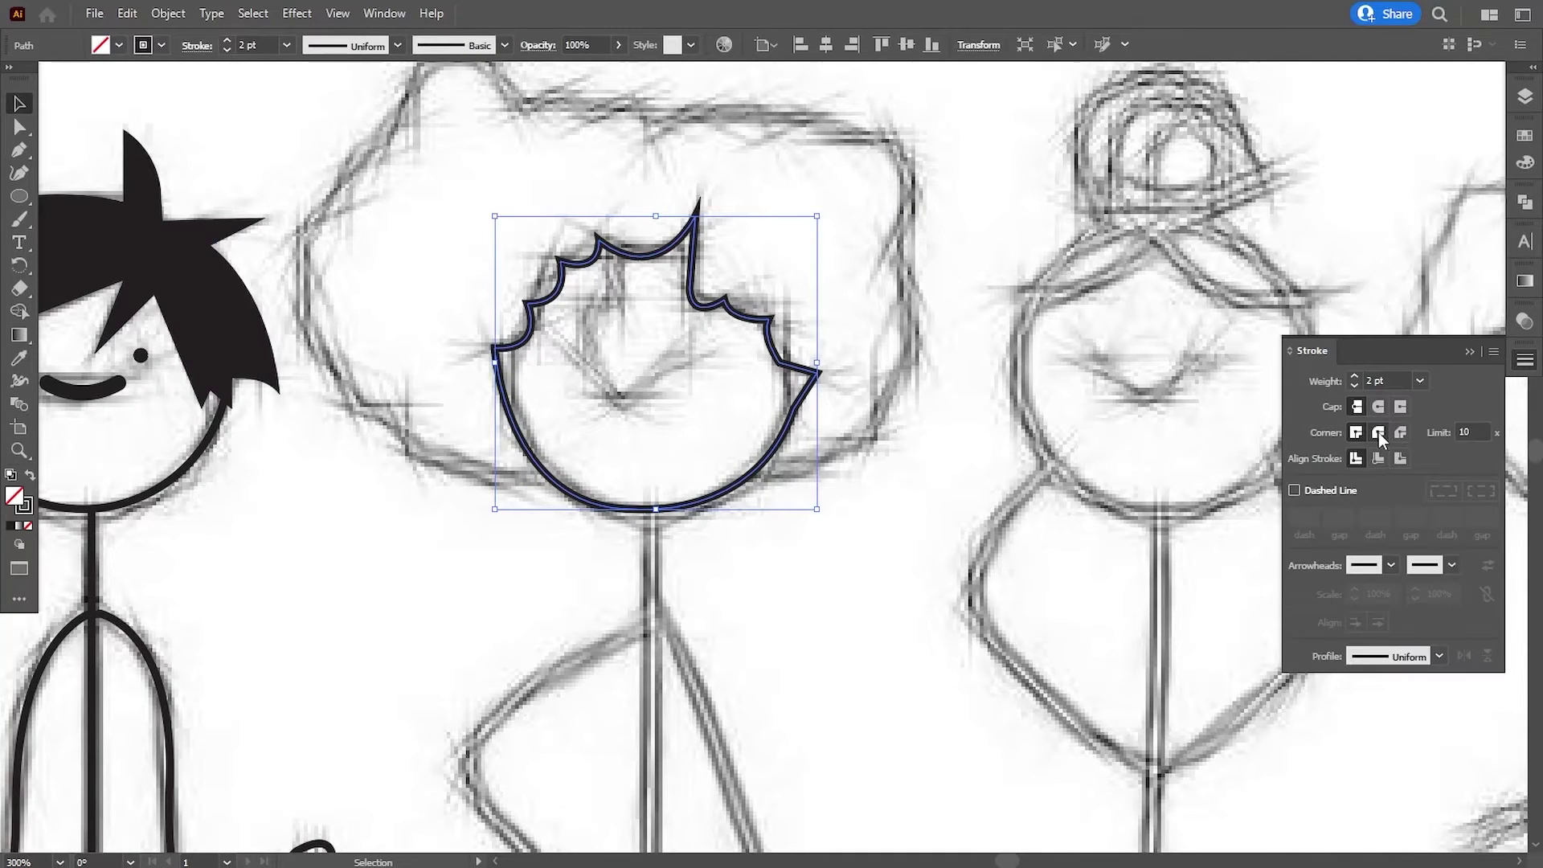
pyautogui.click(833, 572)
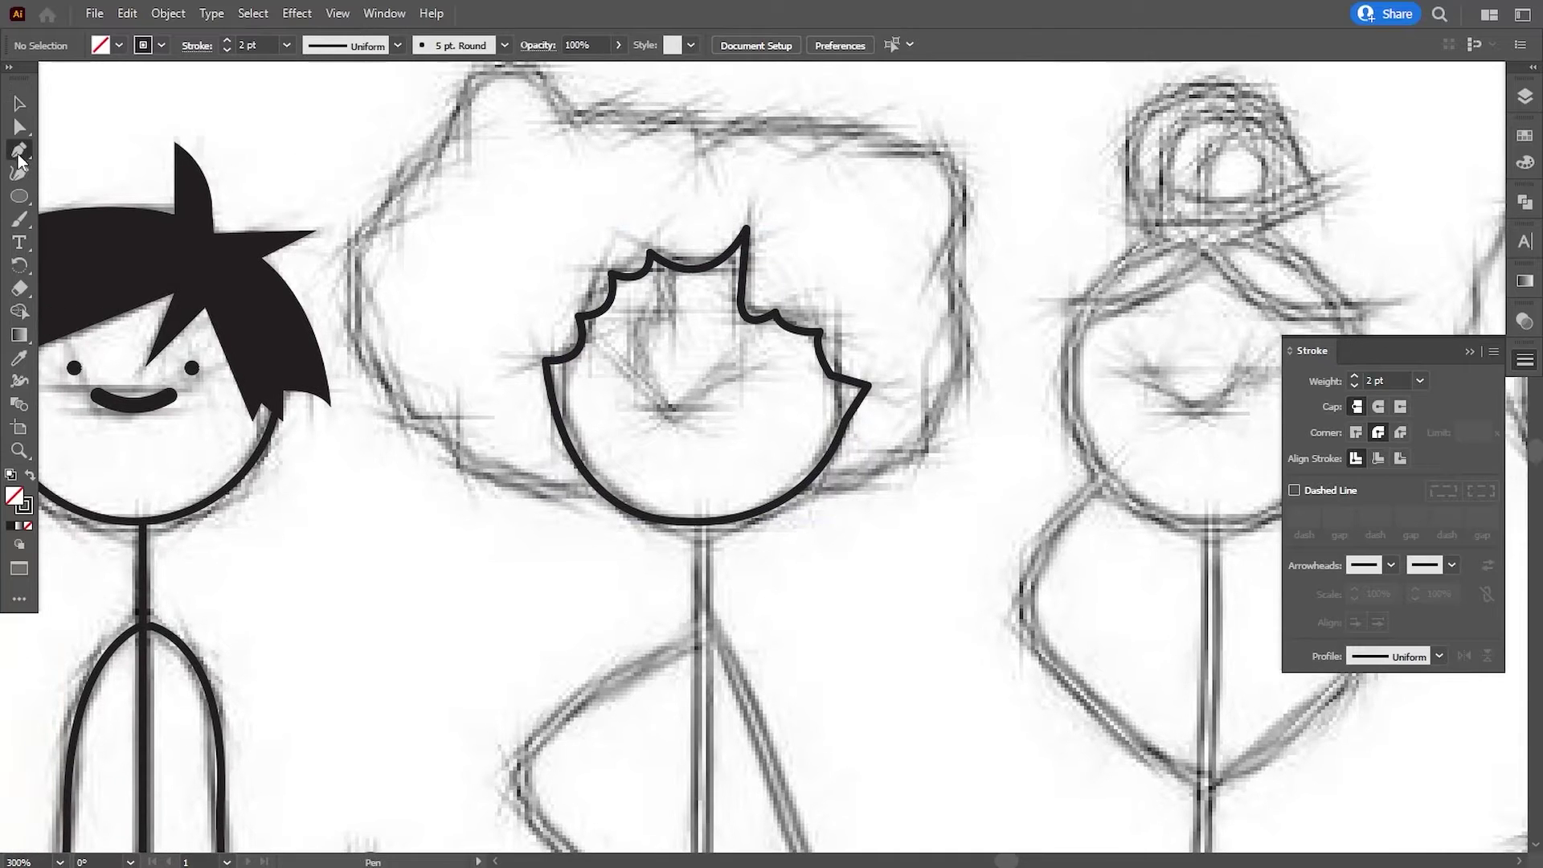
# Trace scalloped curls along the hair's left edge and across the top, undoing a stray segment.
pyautogui.scroll(2, 615, 581)
pyautogui.moveTo(595, 615)
pyautogui.mouseDown()
pyautogui.moveTo(575, 549)
pyautogui.moveTo(499, 524)
pyautogui.moveTo(400, 405)
pyautogui.mouseUp()
pyautogui.moveTo(349, 359)
pyautogui.mouseDown()
pyautogui.moveTo(366, 286)
pyautogui.moveTo(386, 303)
pyautogui.moveTo(388, 265)
pyautogui.moveTo(442, 213)
pyautogui.moveTo(429, 387)
pyautogui.mouseUp()
pyautogui.moveTo(447, 304)
pyautogui.mouseDown()
pyautogui.moveTo(498, 303)
pyautogui.moveTo(489, 288)
pyautogui.mouseUp()
pyautogui.click(519, 233)
pyautogui.click(555, 260)
pyautogui.click(589, 286)
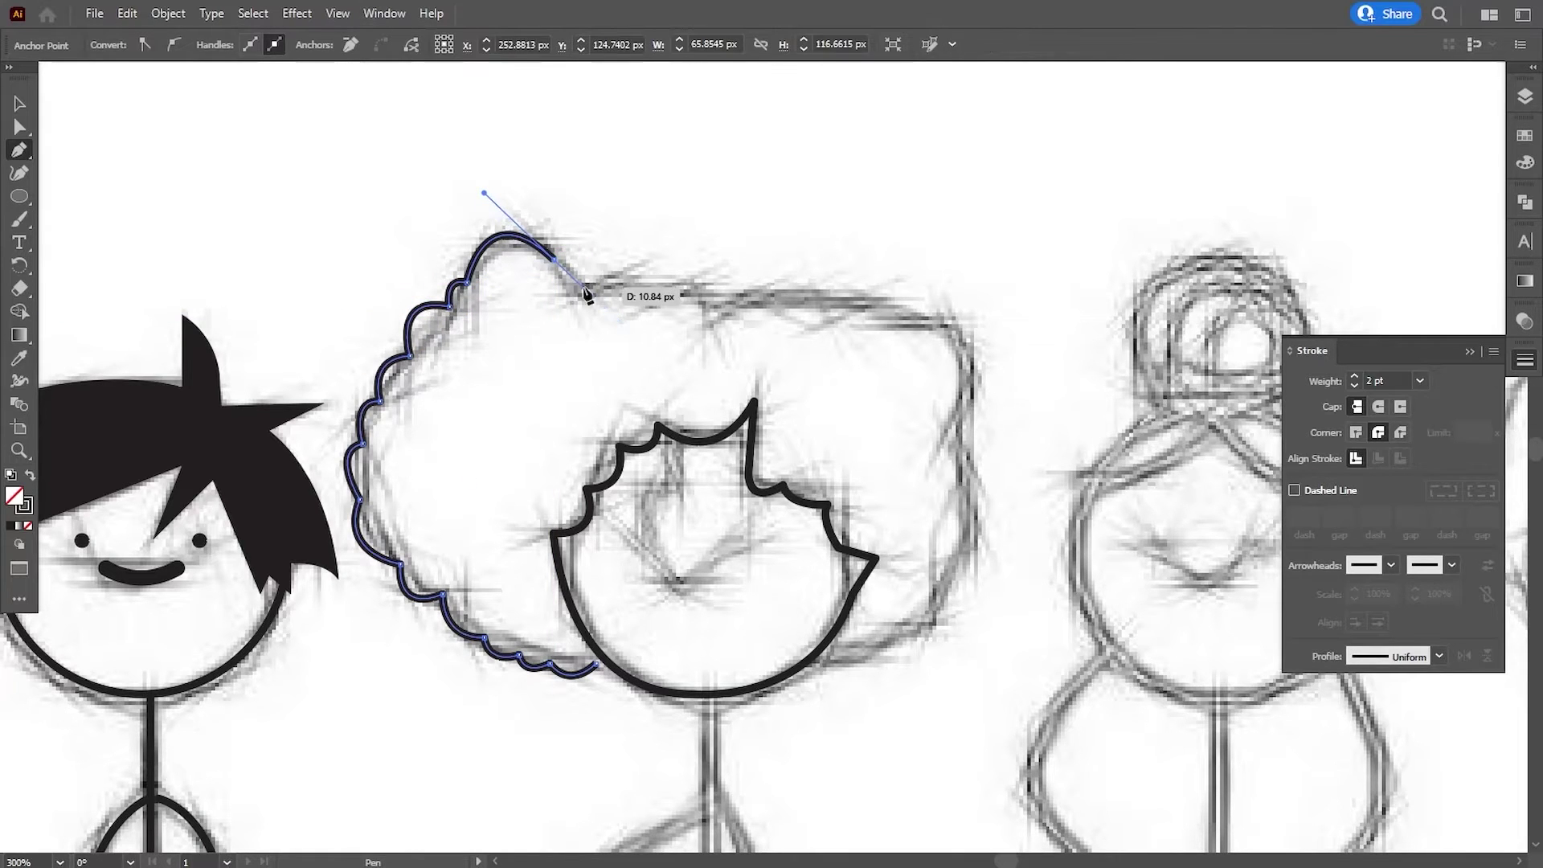
pyautogui.click(551, 262)
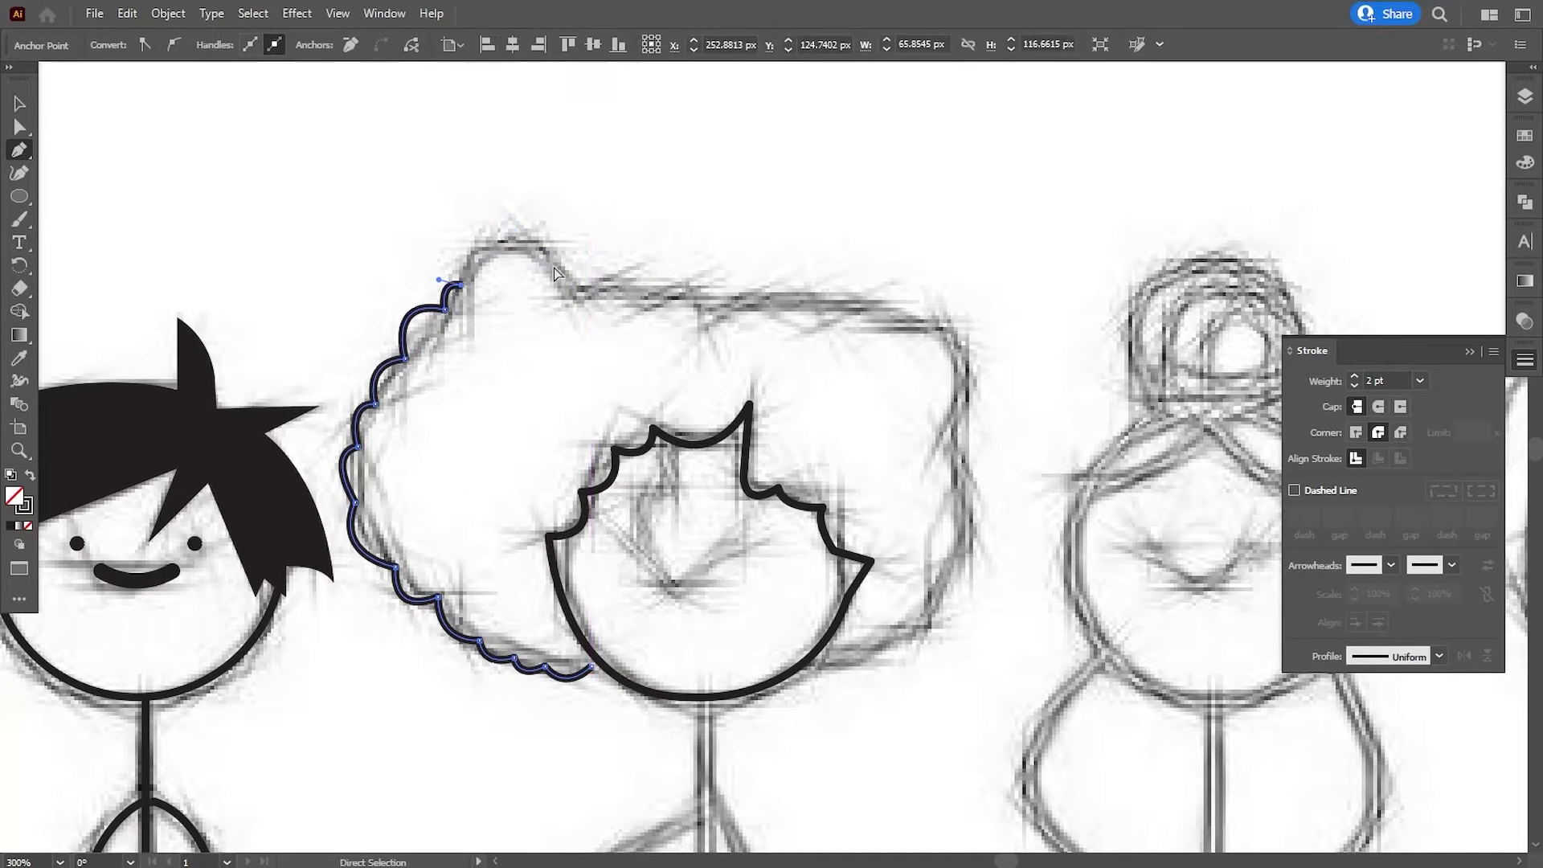
pyautogui.hotkey('ctrl', 'z')
pyautogui.click(595, 298)
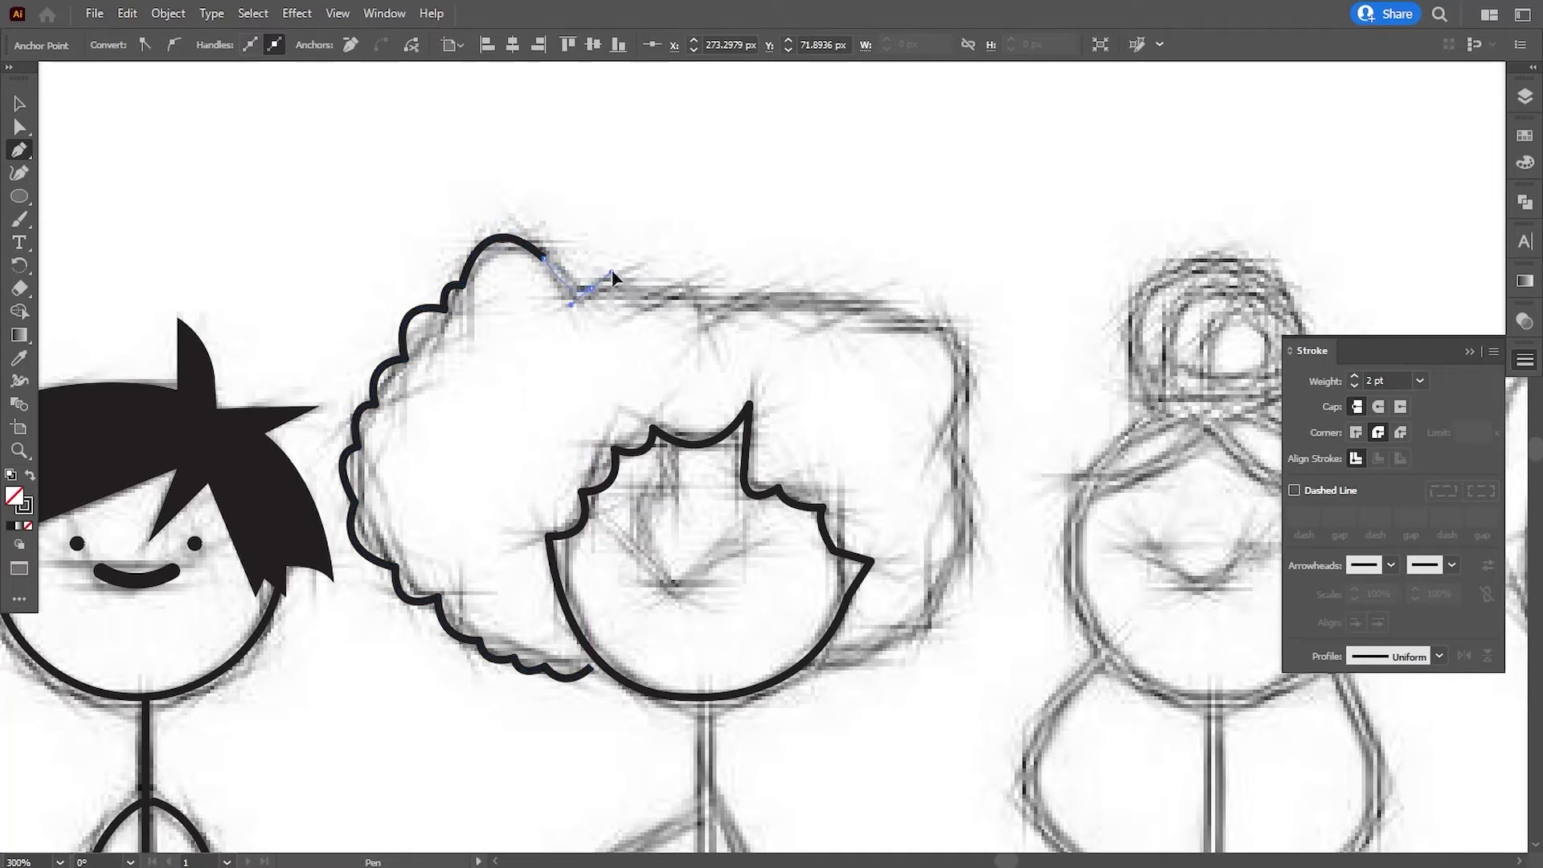
pyautogui.moveTo(581, 289)
pyautogui.mouseDown()
pyautogui.moveTo(647, 264)
pyautogui.moveTo(696, 325)
pyautogui.moveTo(692, 296)
pyautogui.moveTo(868, 392)
pyautogui.moveTo(882, 485)
pyautogui.moveTo(855, 474)
pyautogui.moveTo(929, 412)
pyautogui.mouseUp()
# Finish the bumpy hair outline down the right side and along the bottom.
pyautogui.scroll(-2, 856, 475)
pyautogui.moveTo(906, 498)
pyautogui.mouseDown()
pyautogui.moveTo(861, 517)
pyautogui.moveTo(878, 491)
pyautogui.moveTo(798, 540)
pyautogui.moveTo(781, 570)
pyautogui.mouseUp()
pyautogui.scroll(-2, 902, 510)
pyautogui.click(808, 531)
pyautogui.hotkey('ctrl', 'shift', 'a')
pyautogui.press('a')
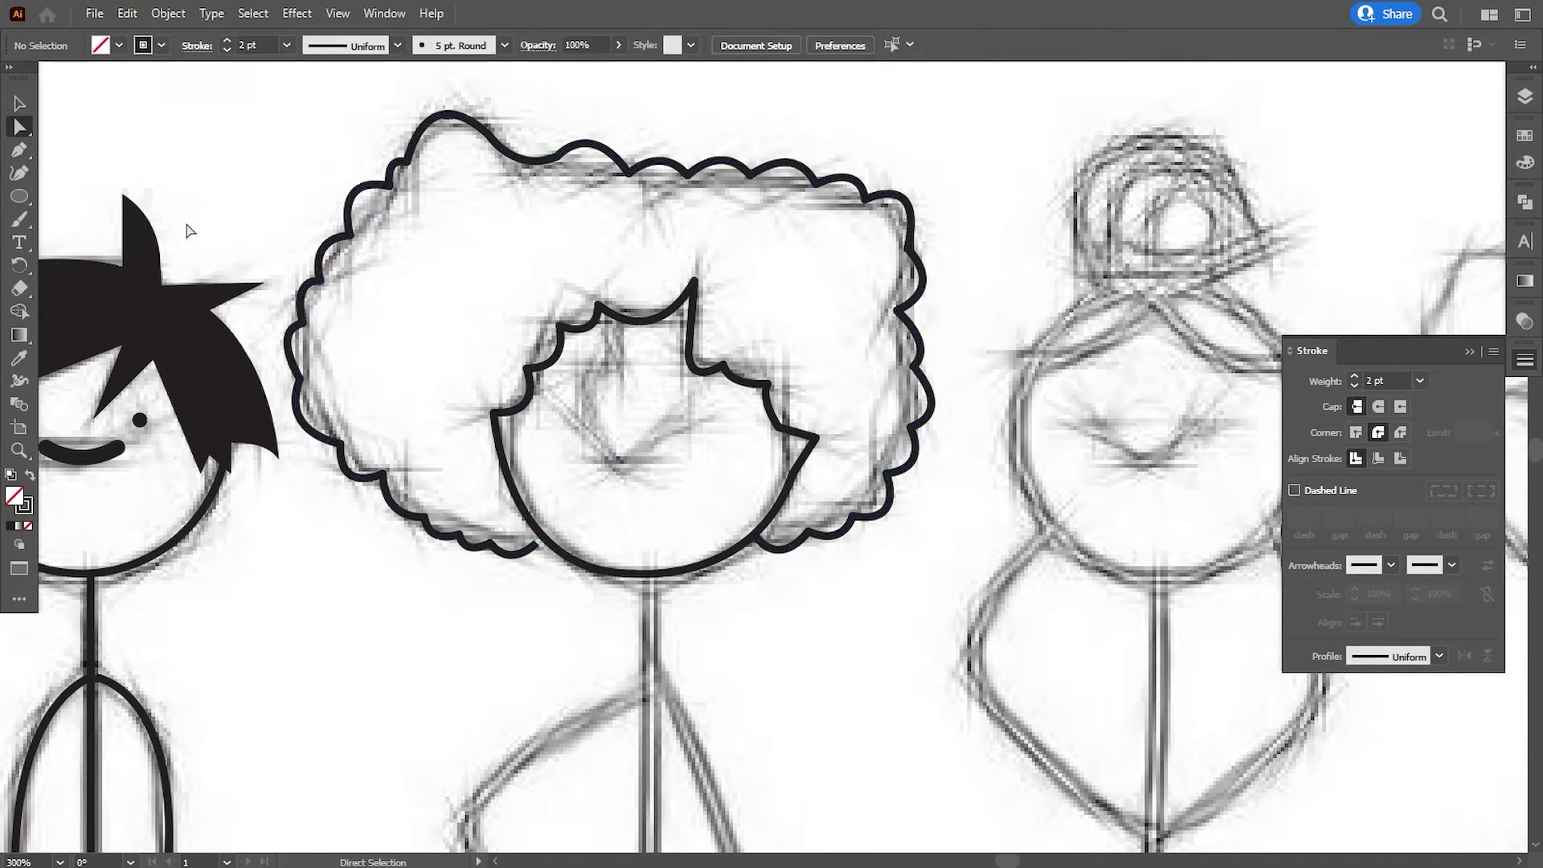
pyautogui.hscroll(-2, 189, 241)
# Draw an S-shaped curl strand hanging down the second figure's forehead.
pyautogui.press('p')
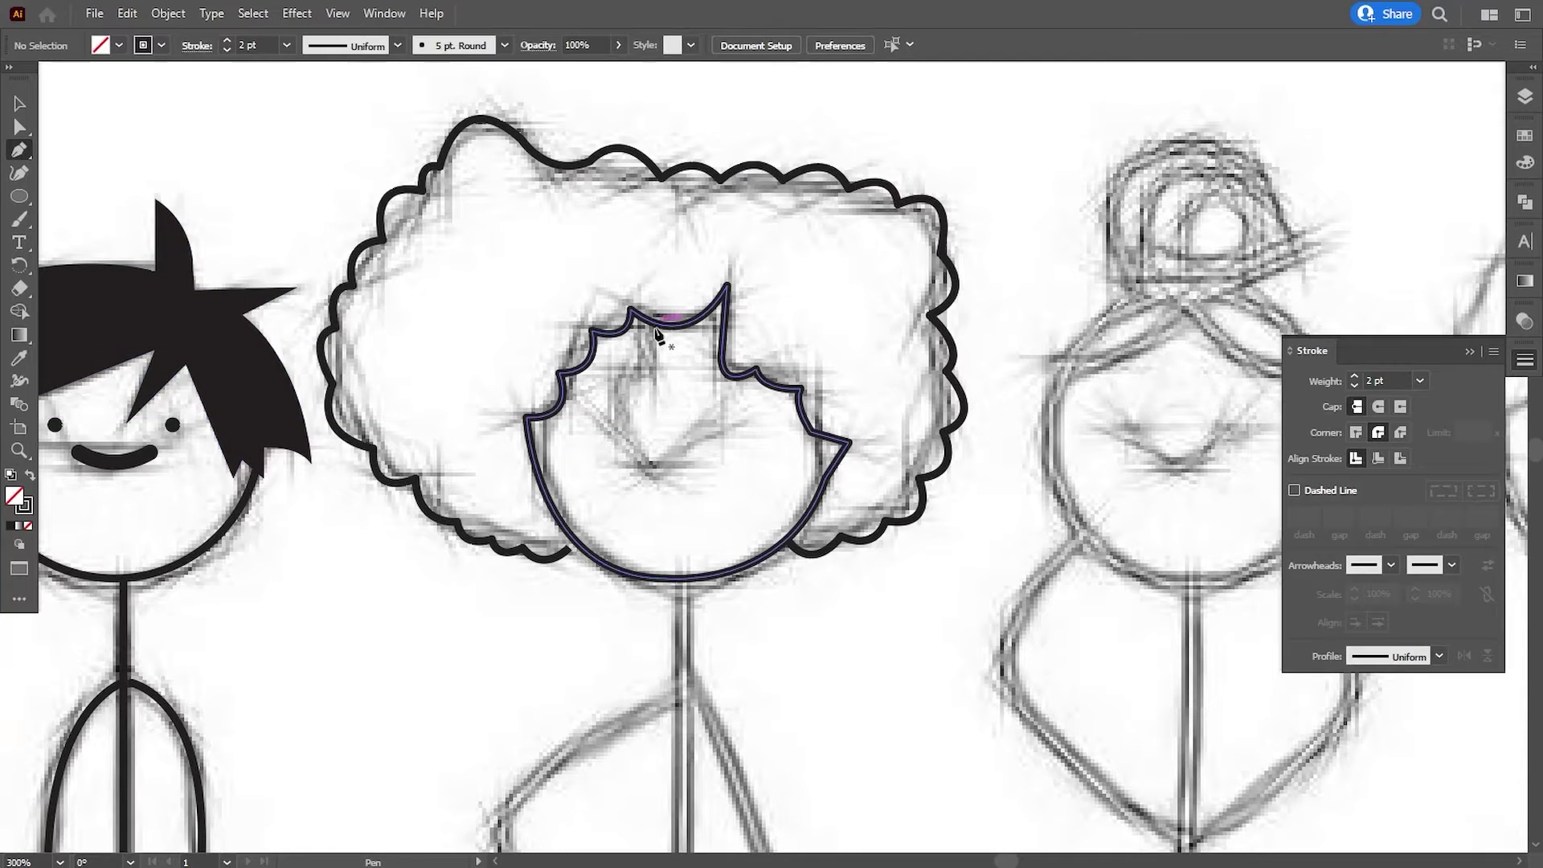
pyautogui.click(648, 328)
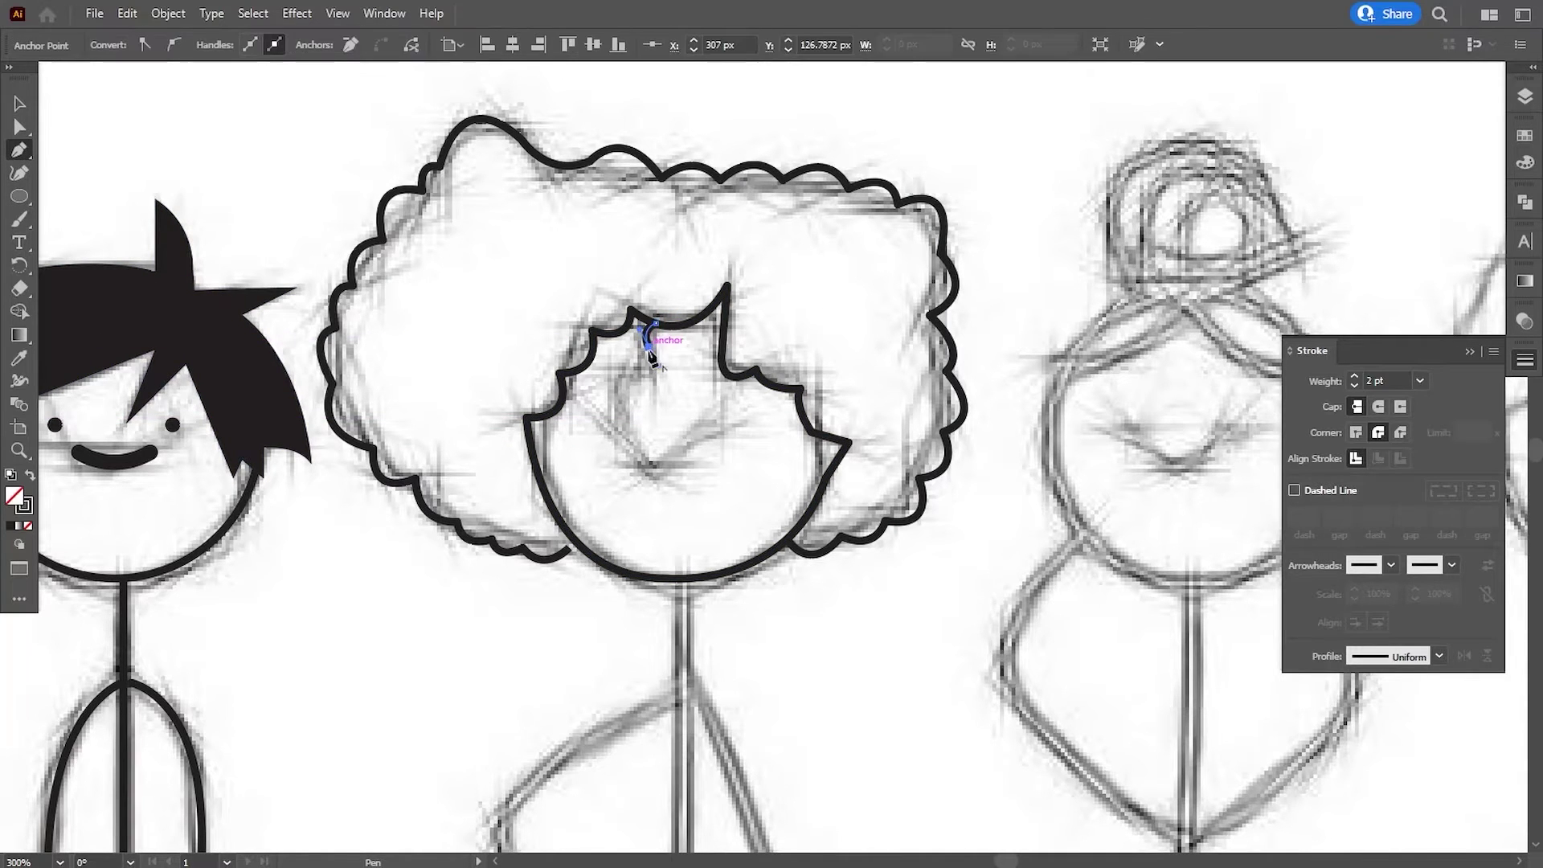
pyautogui.moveTo(653, 358)
pyautogui.mouseDown()
pyautogui.moveTo(621, 380)
pyautogui.moveTo(635, 372)
pyautogui.mouseUp()
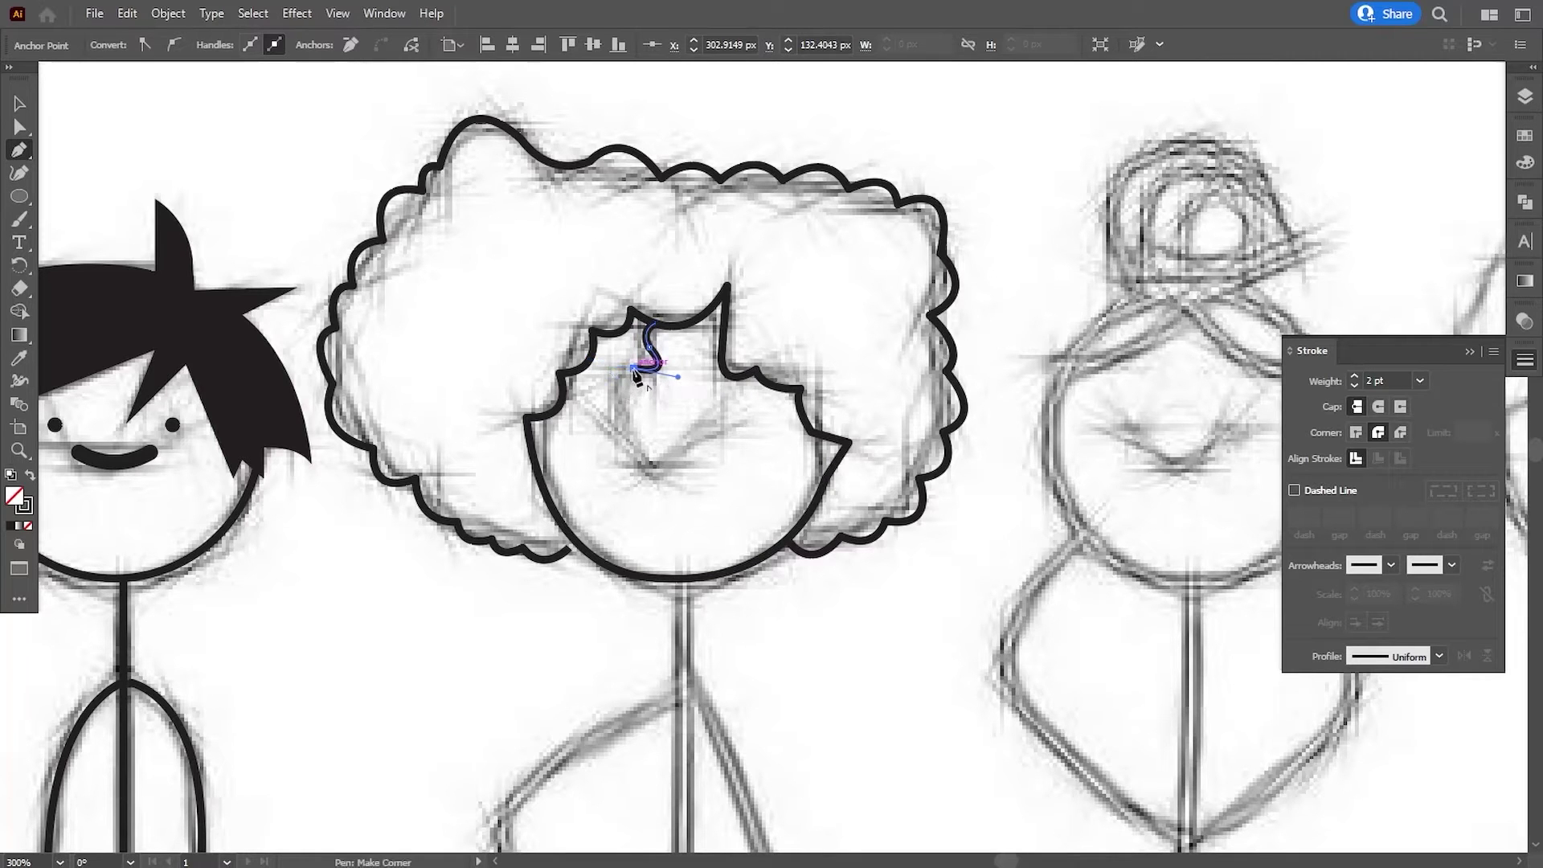
pyautogui.click(19, 127)
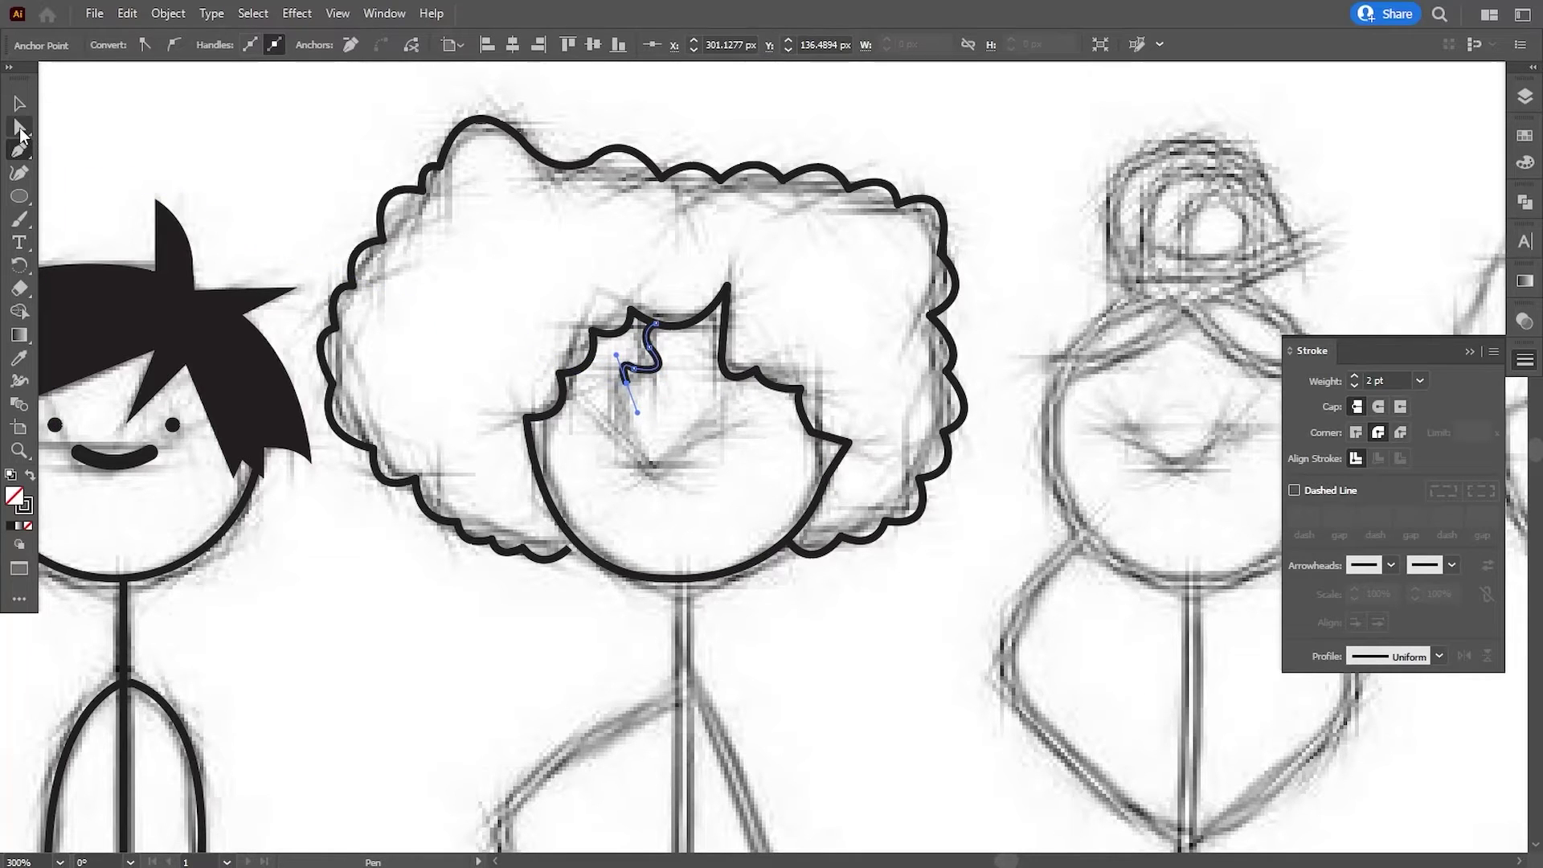
# Give the curl strand a tapered stroke width profile.
pyautogui.hotkey('ctrl', 'shift', 'a')
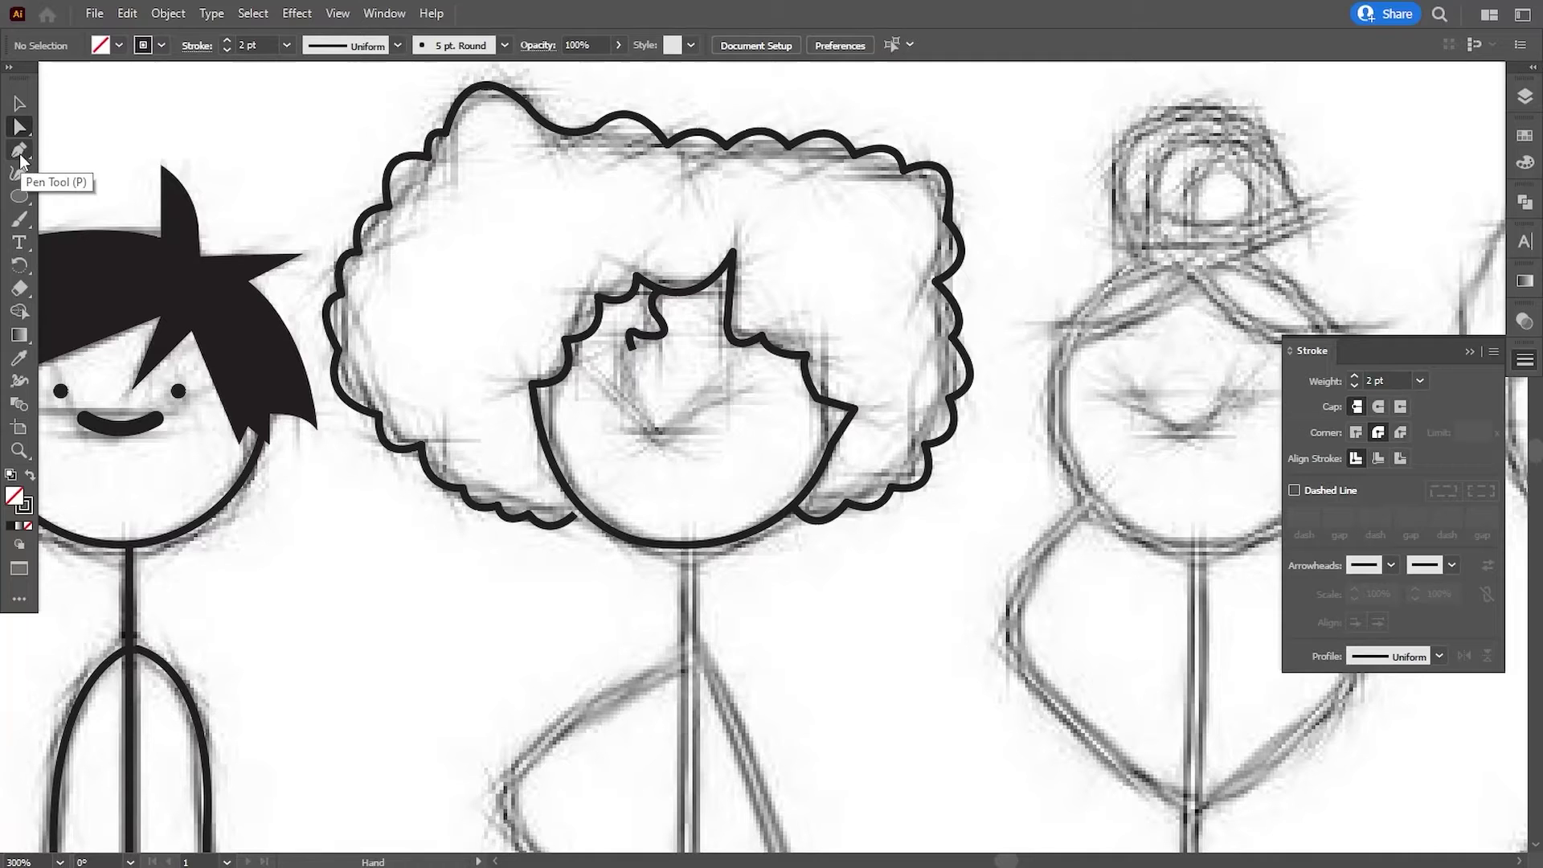
pyautogui.click(656, 330)
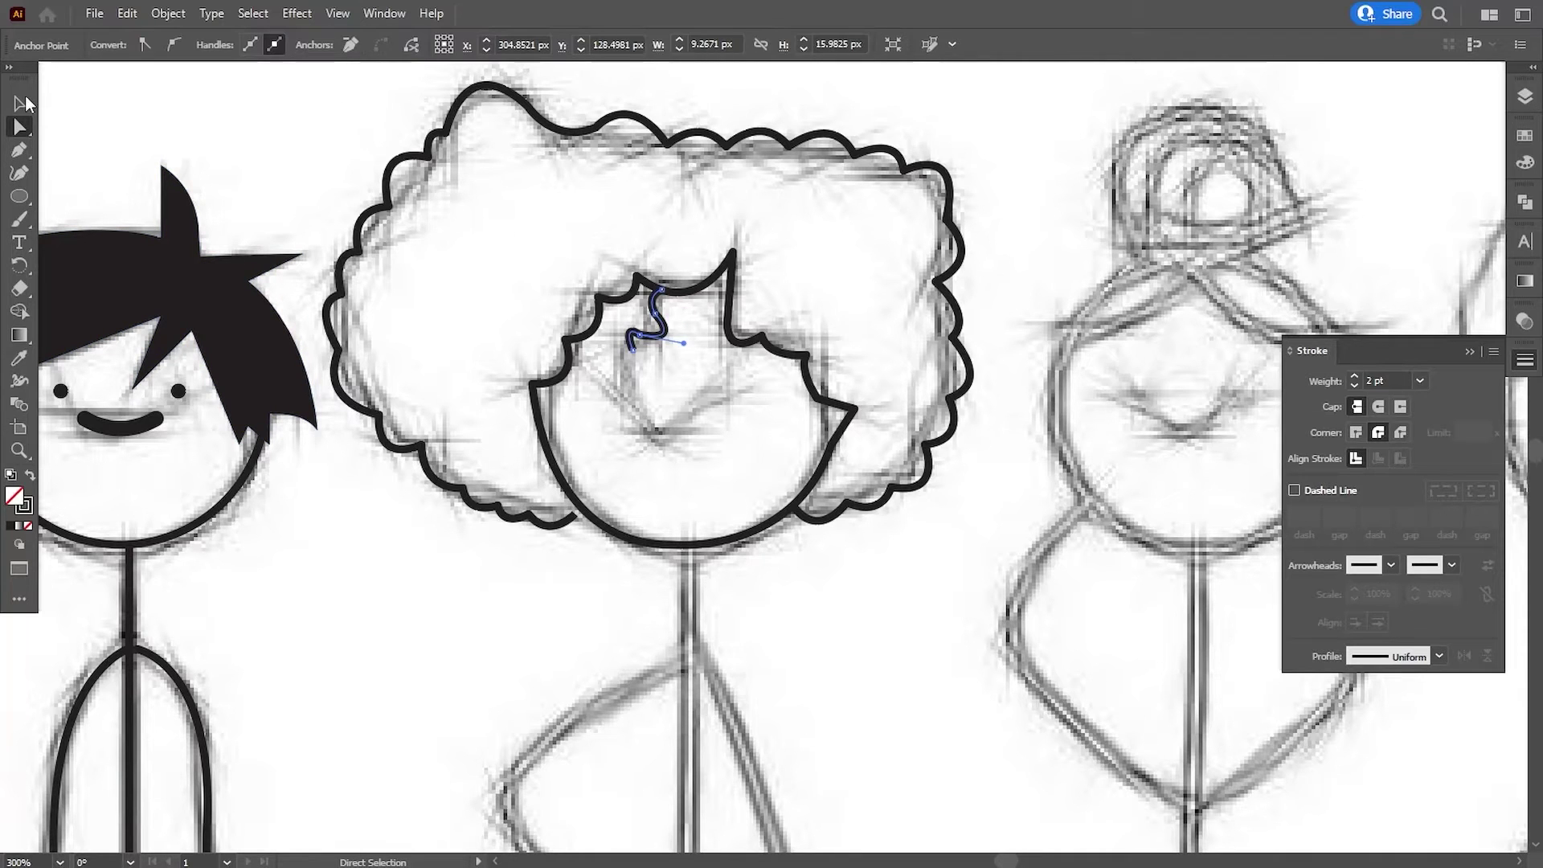
pyautogui.click(406, 275)
pyautogui.click(661, 344)
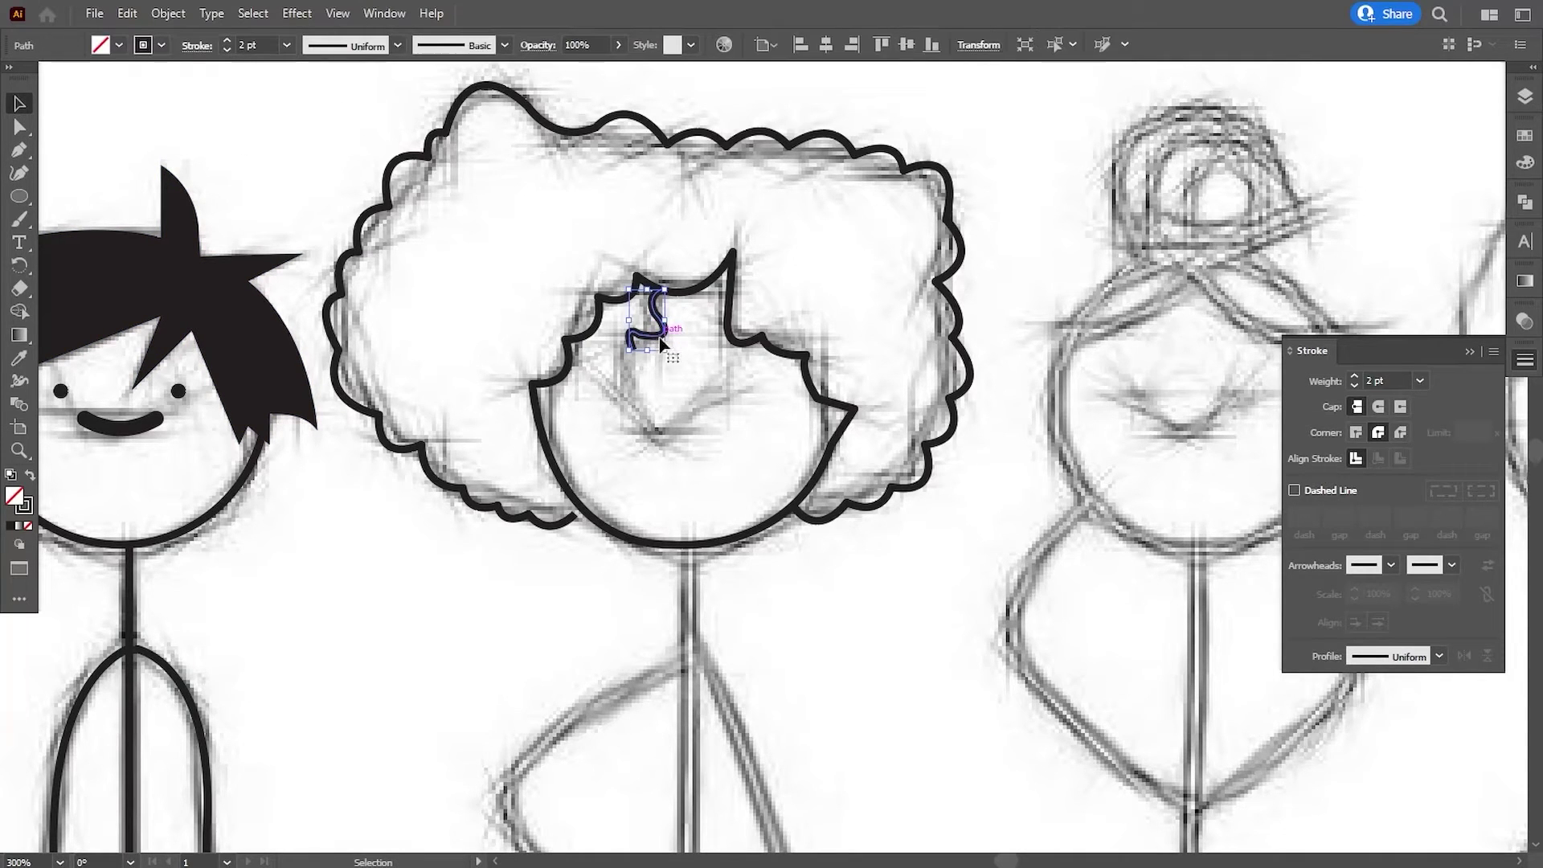
pyautogui.click(1438, 656)
pyautogui.click(1427, 550)
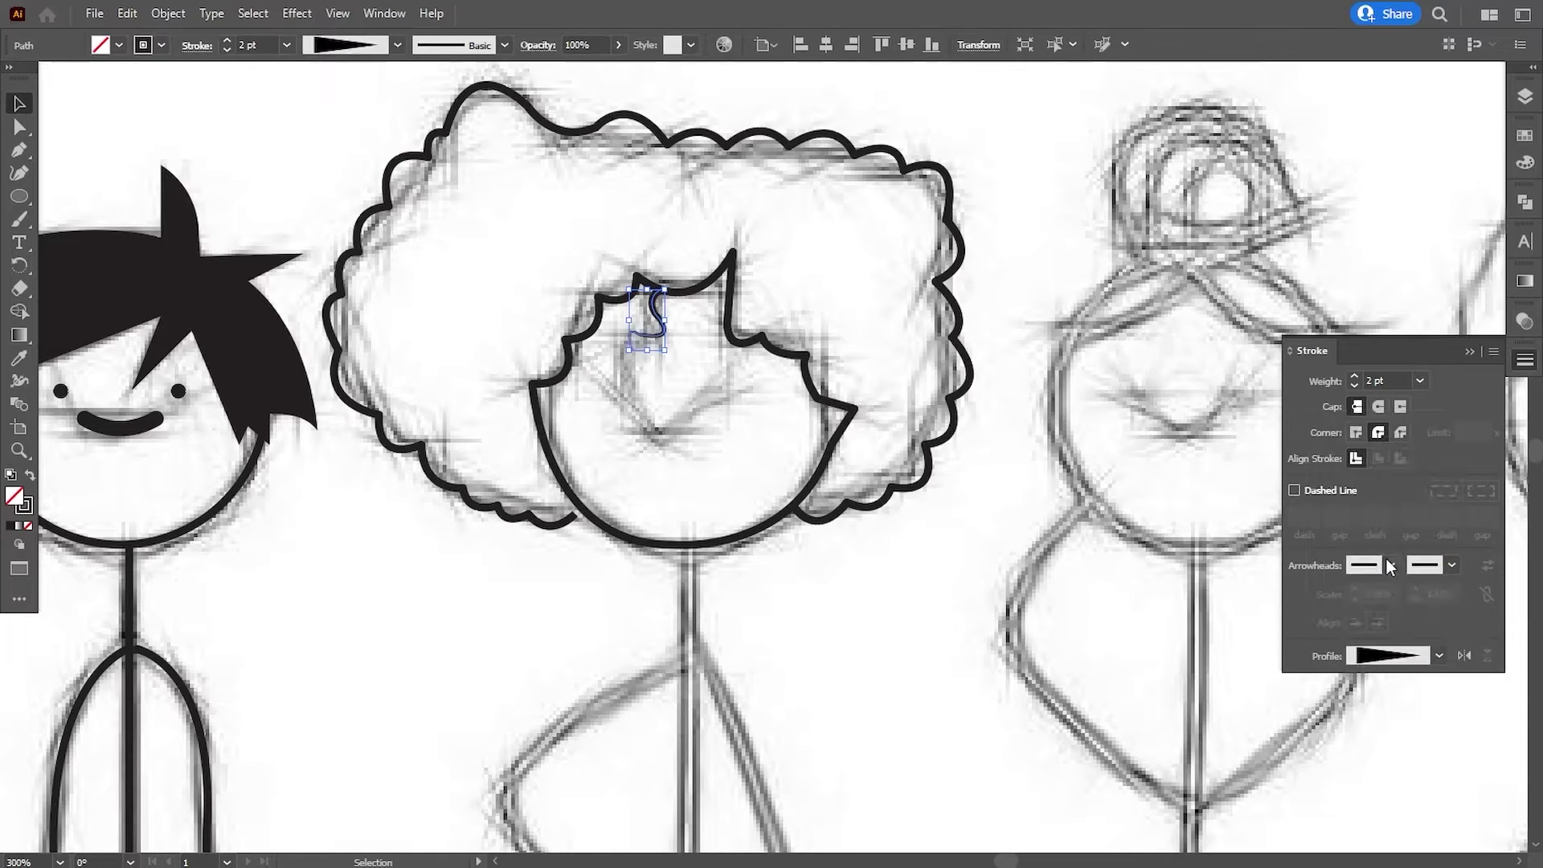
pyautogui.click(903, 586)
pyautogui.click(1469, 351)
# Add another forehead stroke and drag the eye's bottom anchor into a small U curve.
pyautogui.moveTo(733, 516); pyautogui.dragTo(734, 504)
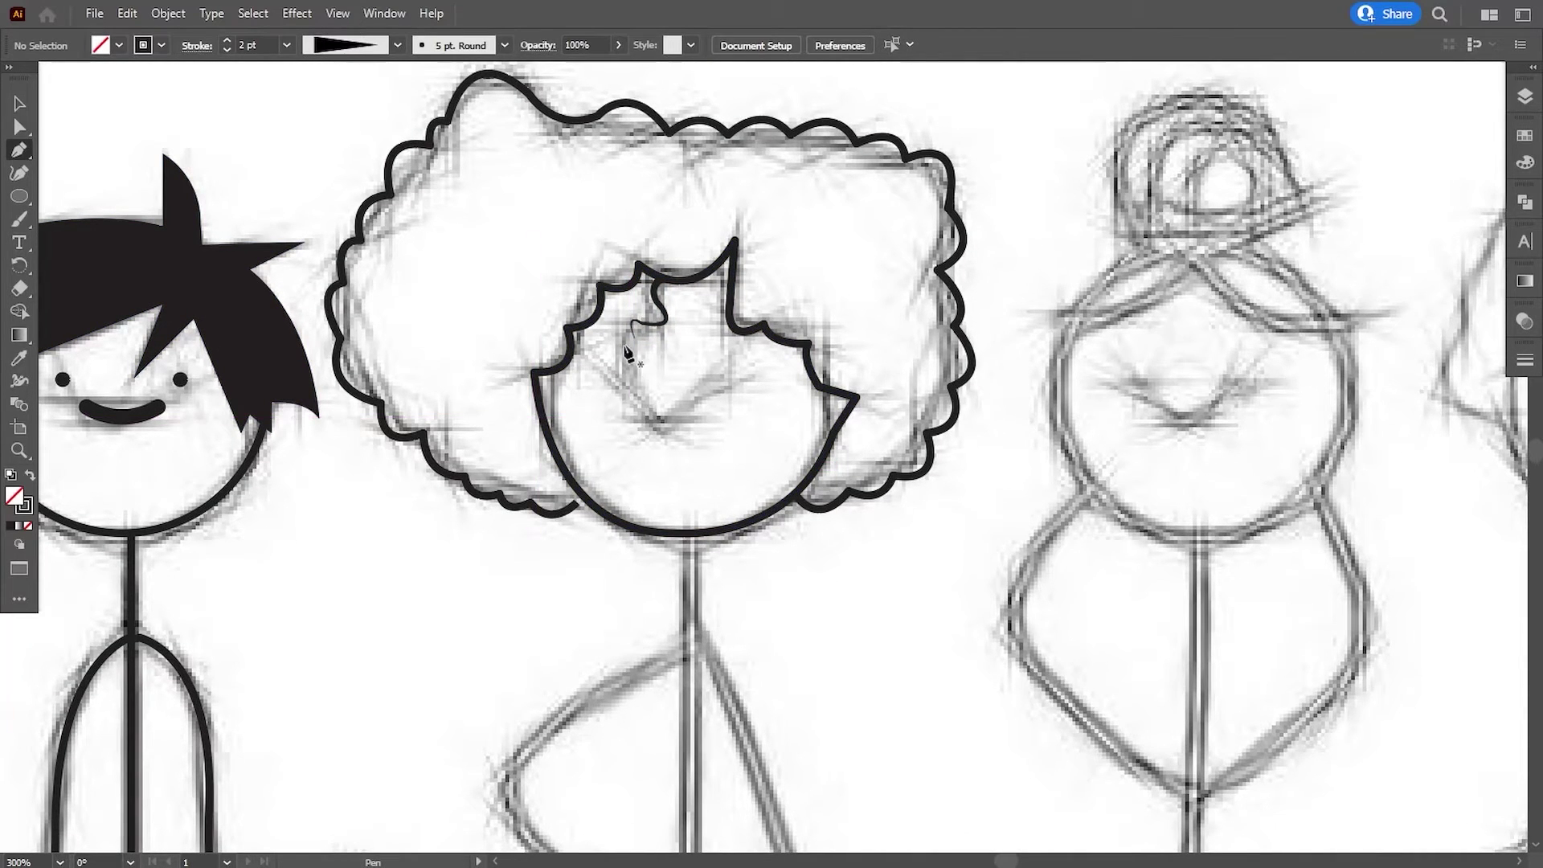
pyautogui.moveTo(622, 351)
pyautogui.mouseDown()
pyautogui.moveTo(646, 358)
pyautogui.moveTo(660, 331)
pyautogui.moveTo(648, 366)
pyautogui.mouseUp()
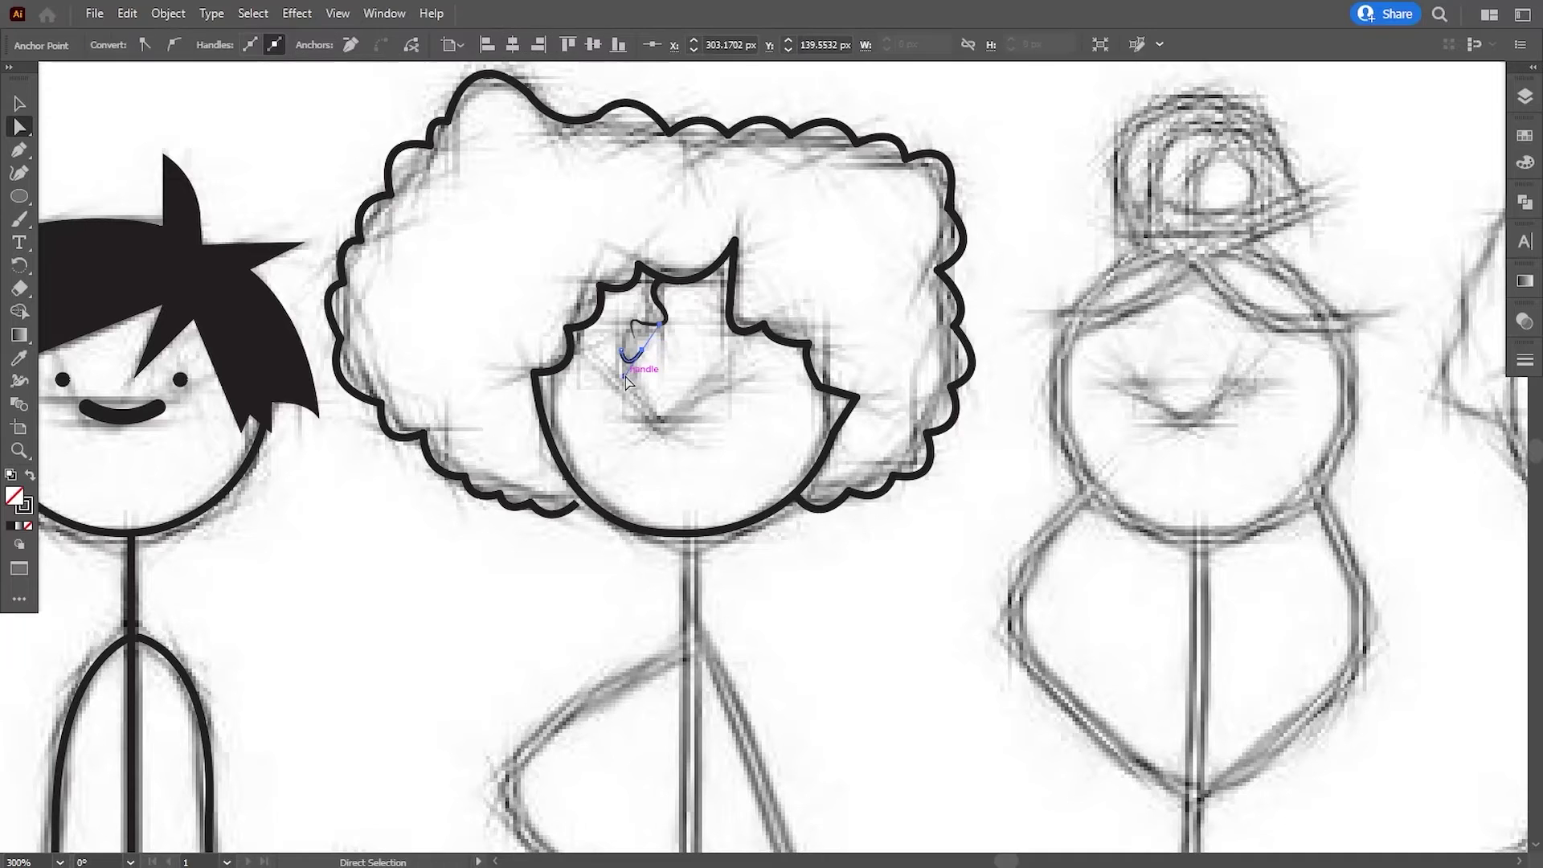
pyautogui.moveTo(625, 376); pyautogui.dragTo(627, 380)
pyautogui.click(665, 584)
# Alt-drag copies of the eye to make the second eye and the mouth.
pyautogui.hotkey('ctrl', '+')
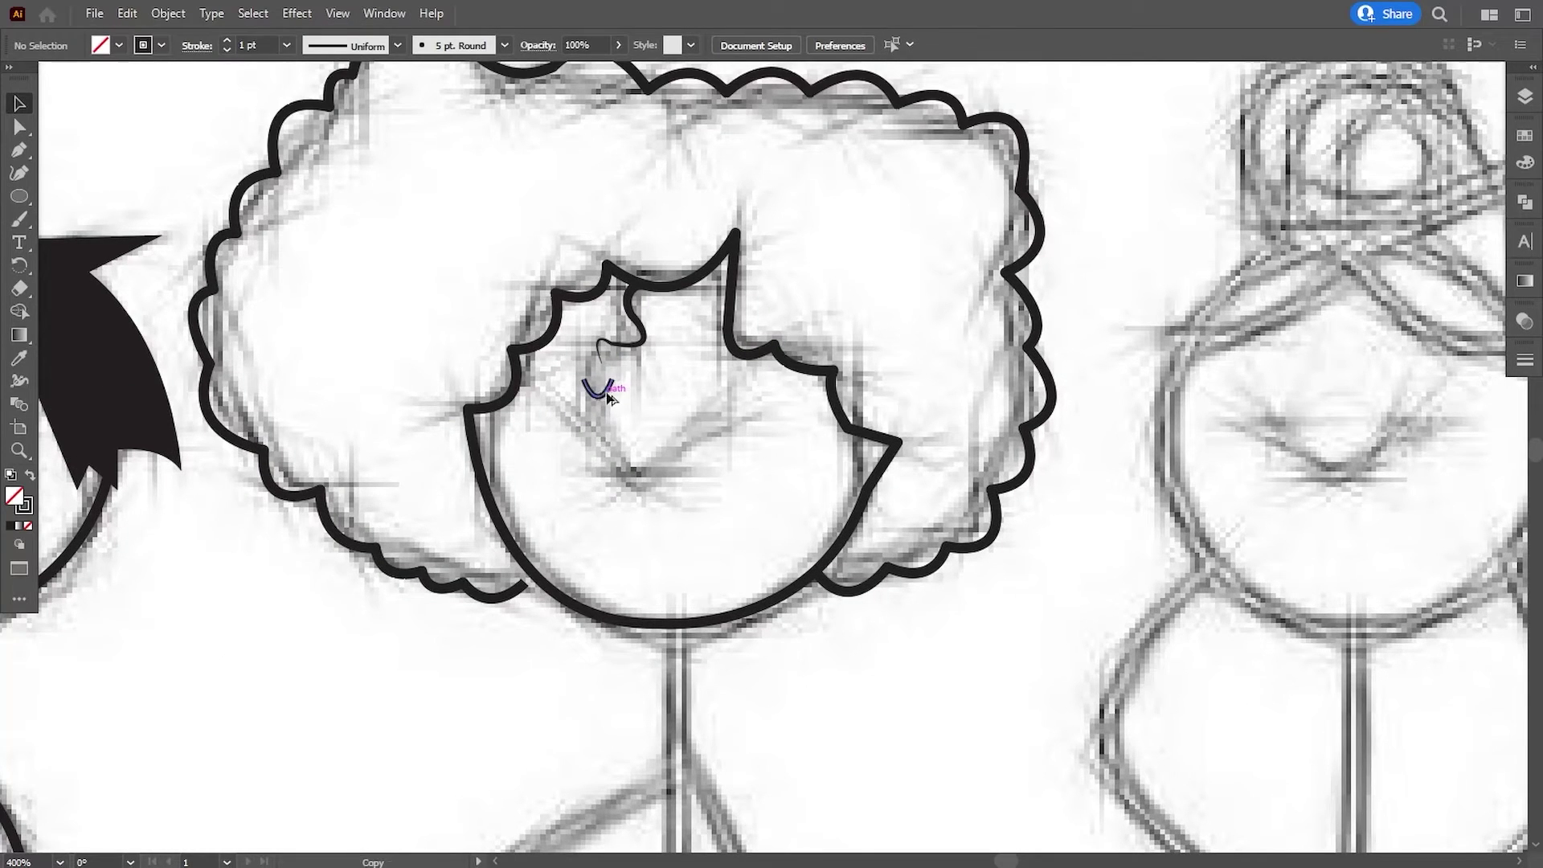
pyautogui.moveTo(608, 397); pyautogui.dragTo(702, 396)
pyautogui.scroll(-1, 702, 396)
pyautogui.click(640, 450)
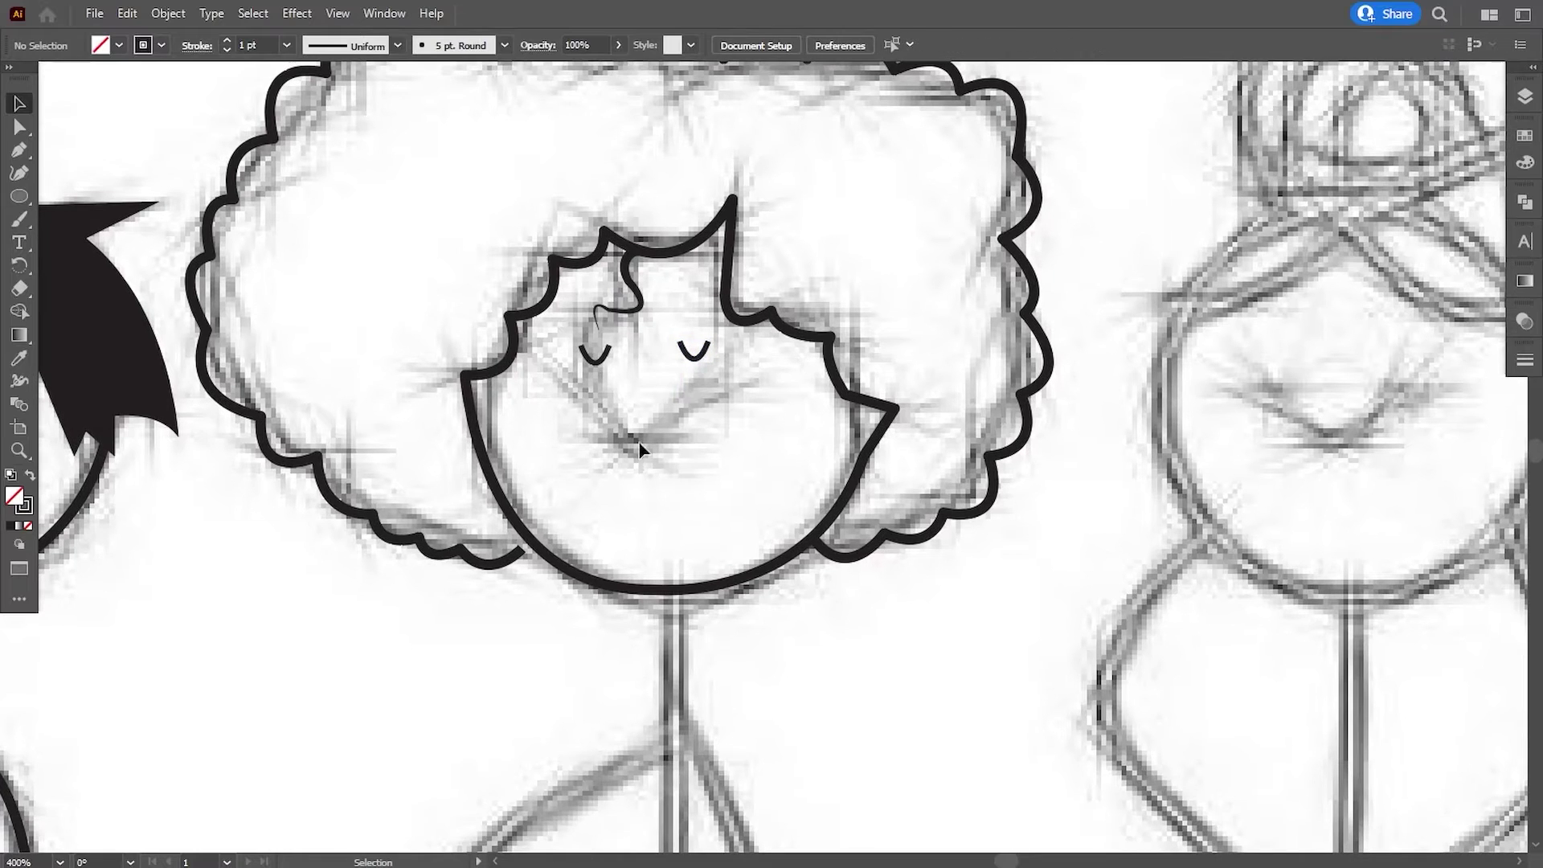
pyautogui.moveTo(692, 363); pyautogui.dragTo(647, 426)
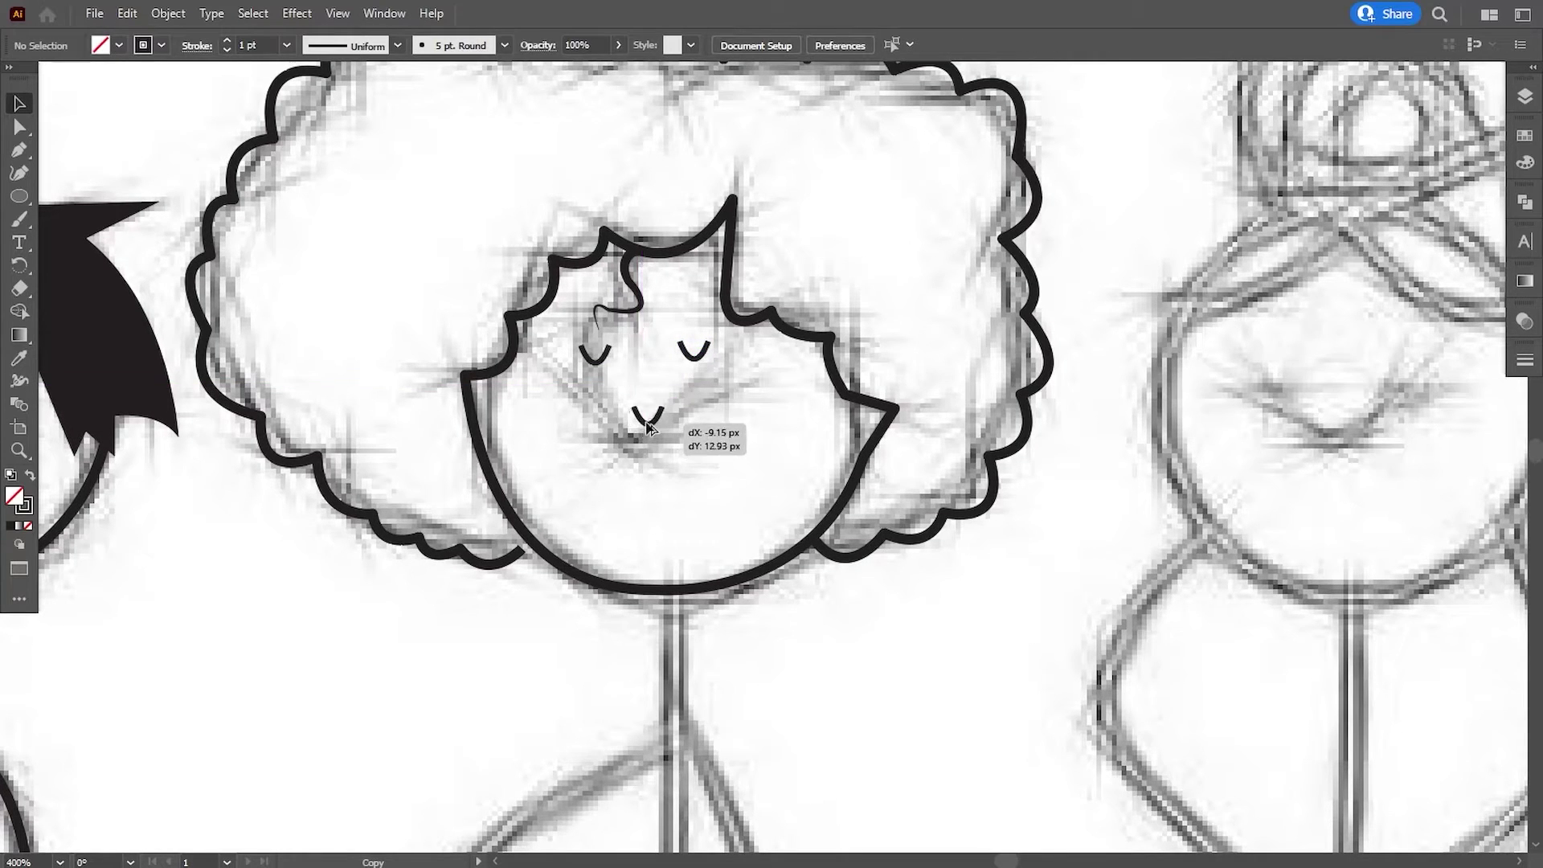
# Stretch the mouth into a smile and refine both eyes' curves.
pyautogui.press('a')
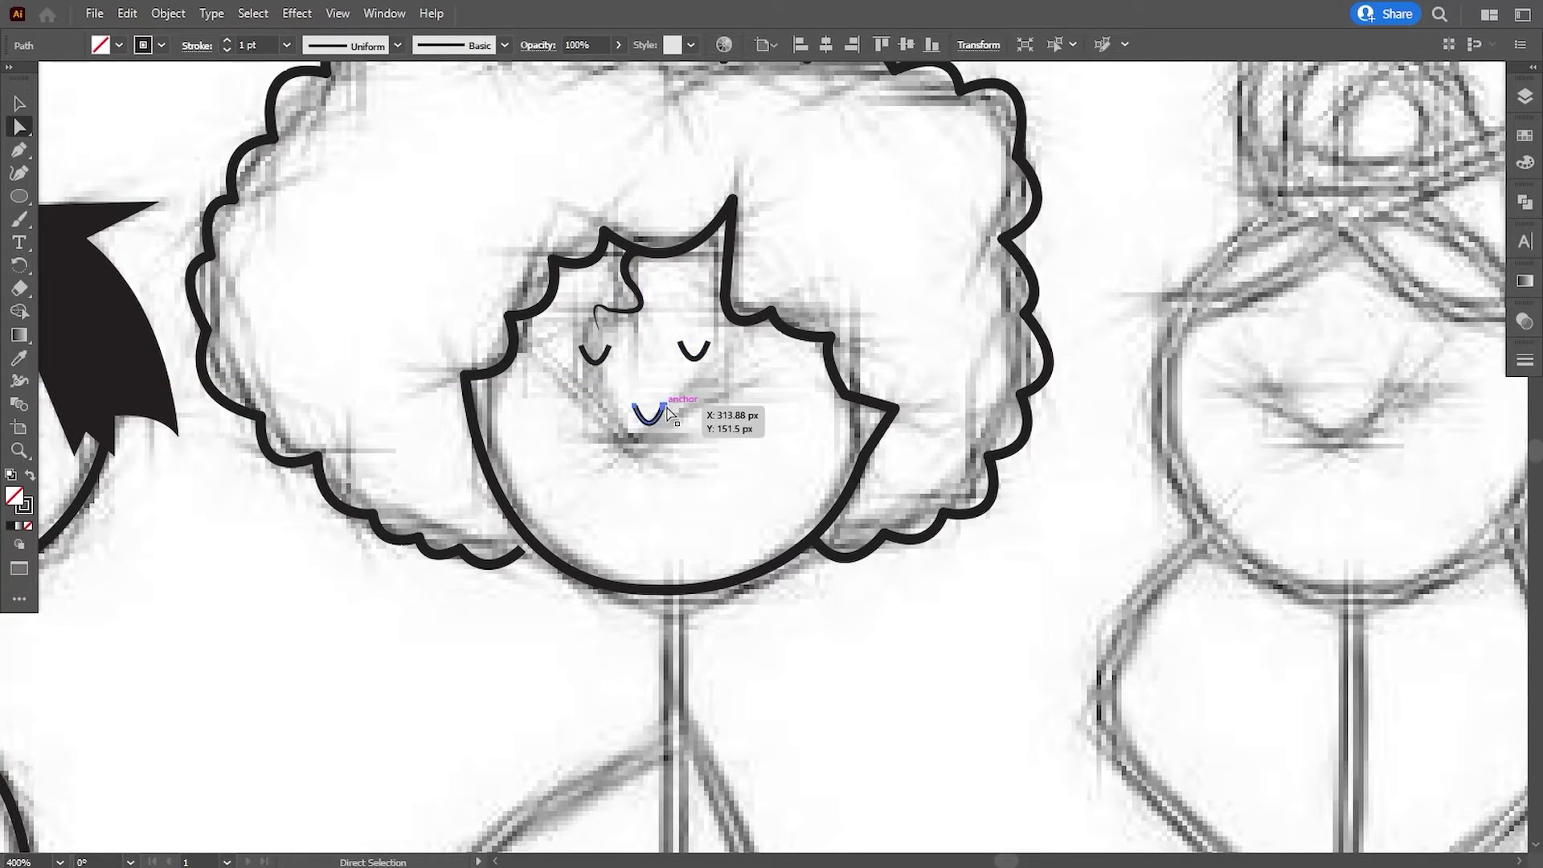
pyautogui.moveTo(664, 408); pyautogui.dragTo(623, 411)
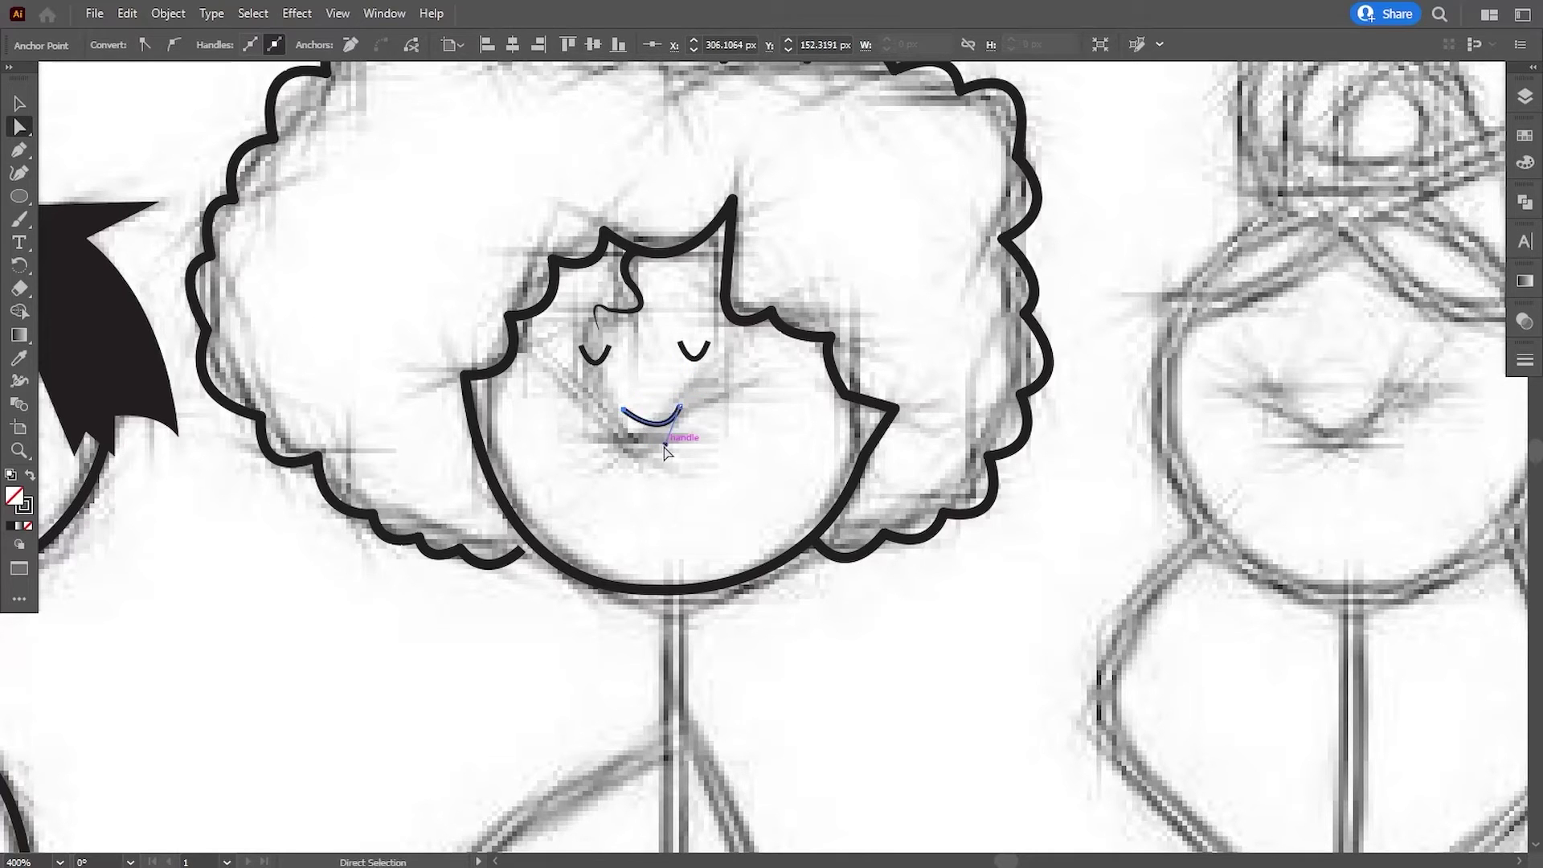
pyautogui.click(816, 680)
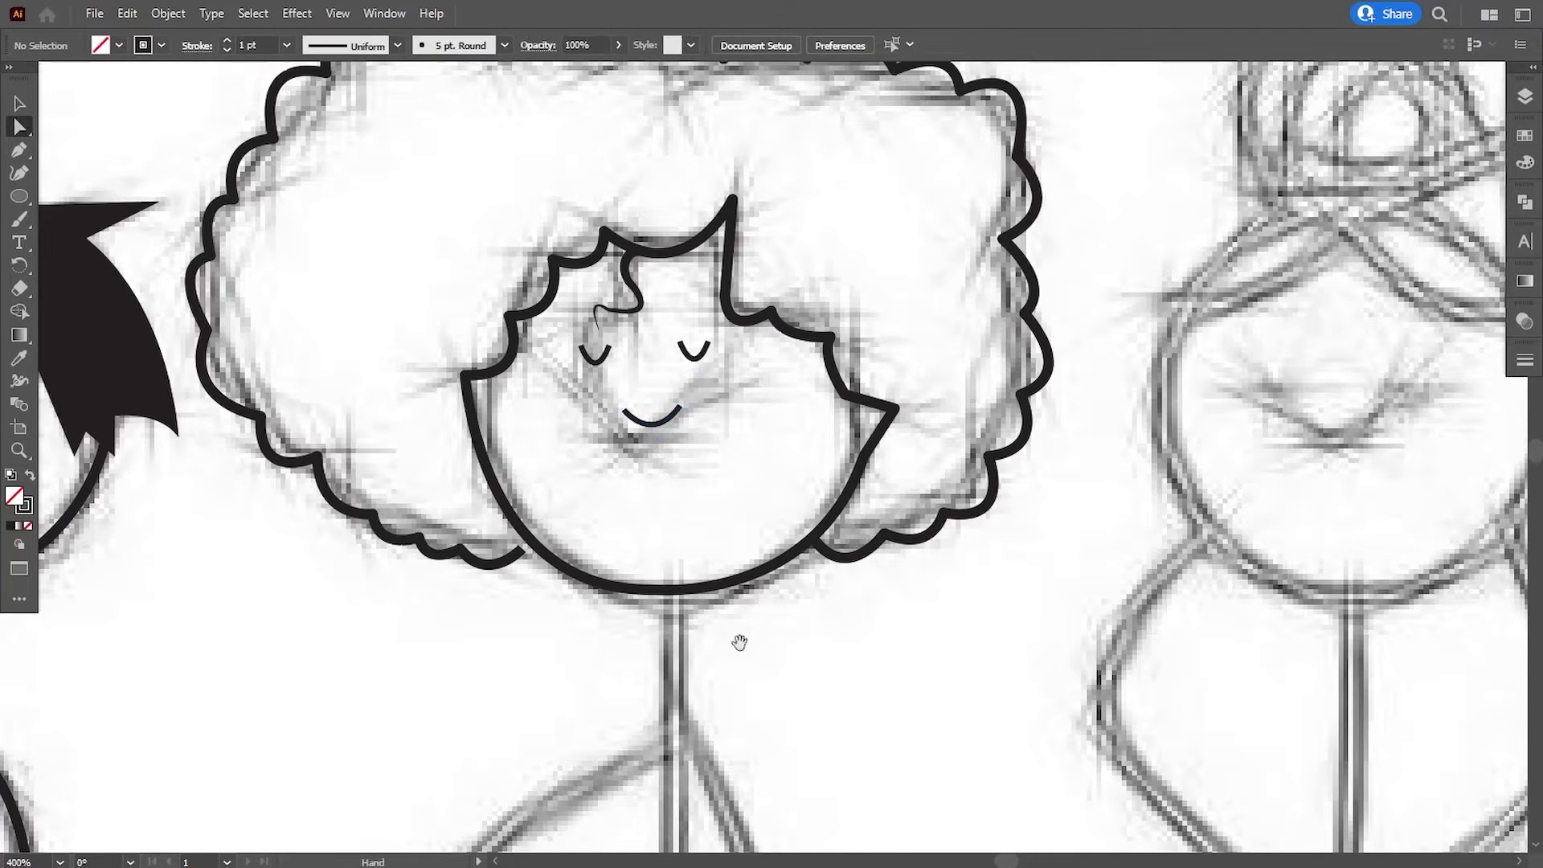
pyautogui.moveTo(708, 345); pyautogui.dragTo(701, 338)
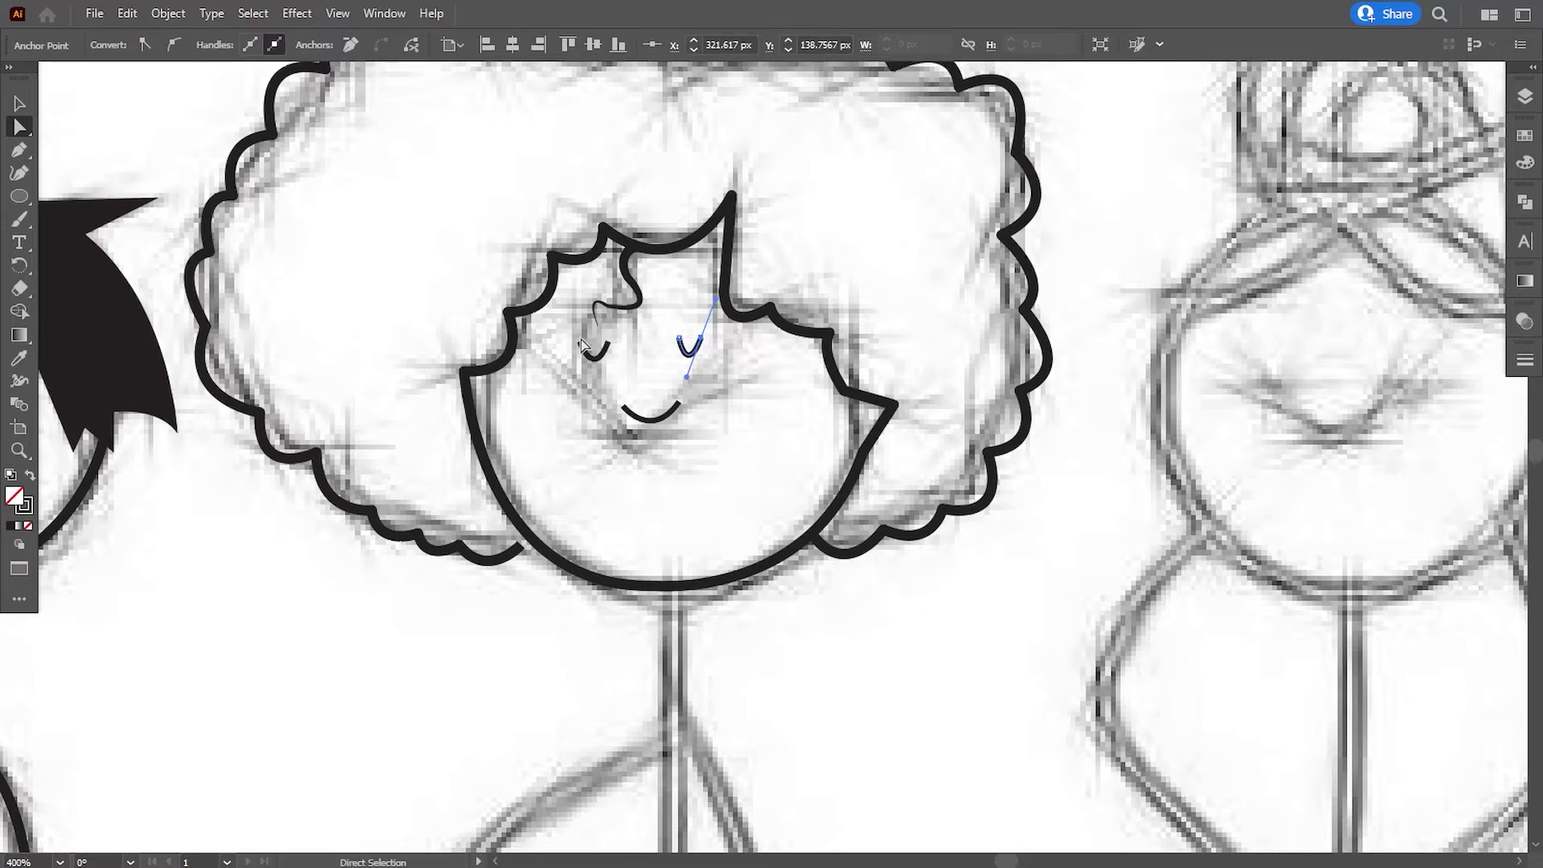
pyautogui.moveTo(582, 343); pyautogui.dragTo(589, 348)
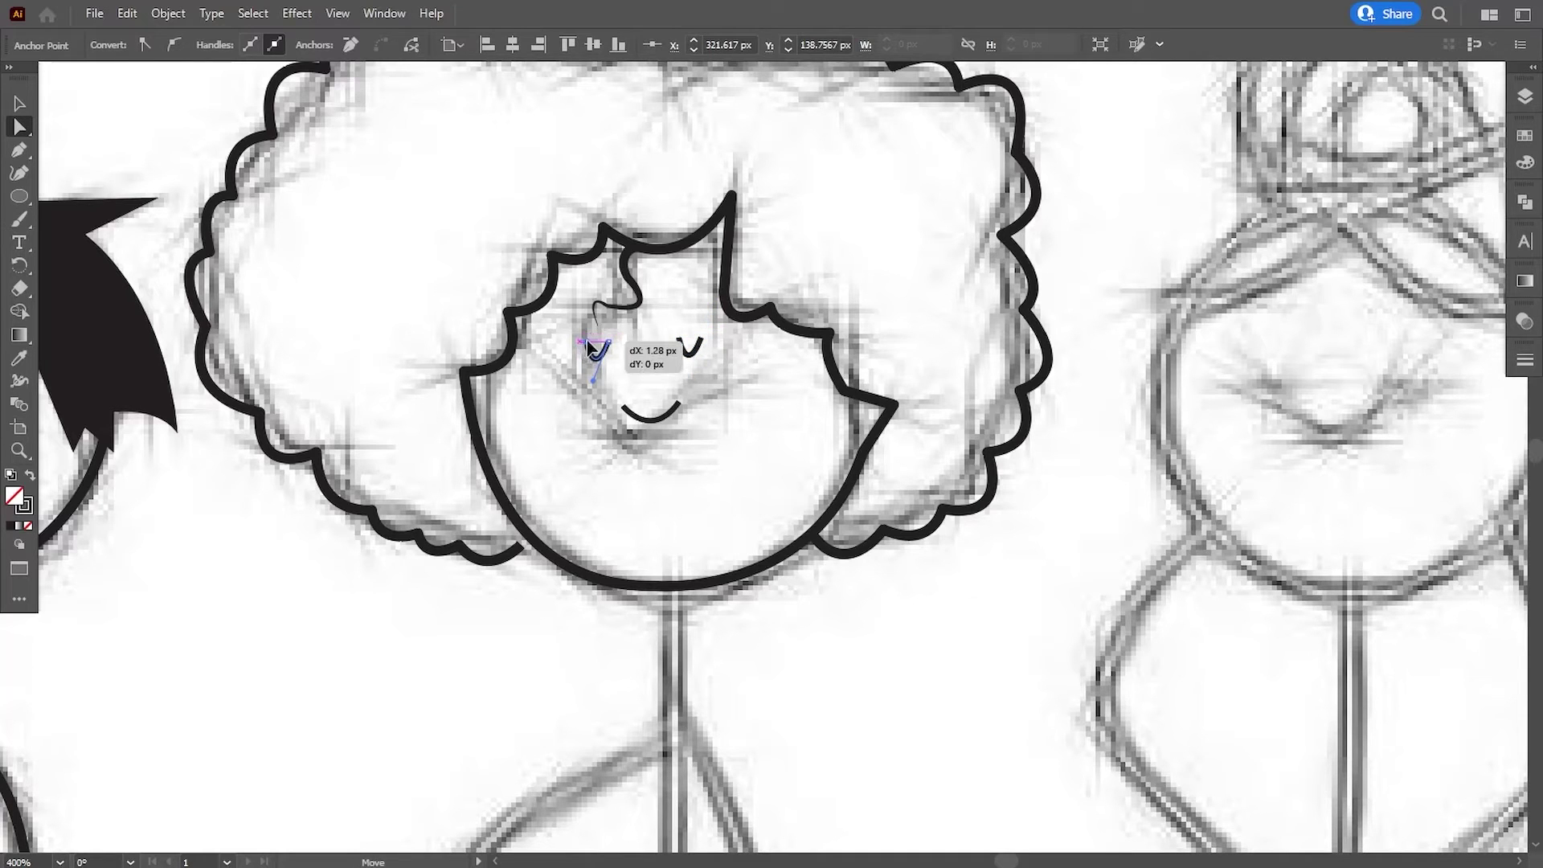
pyautogui.click(689, 349)
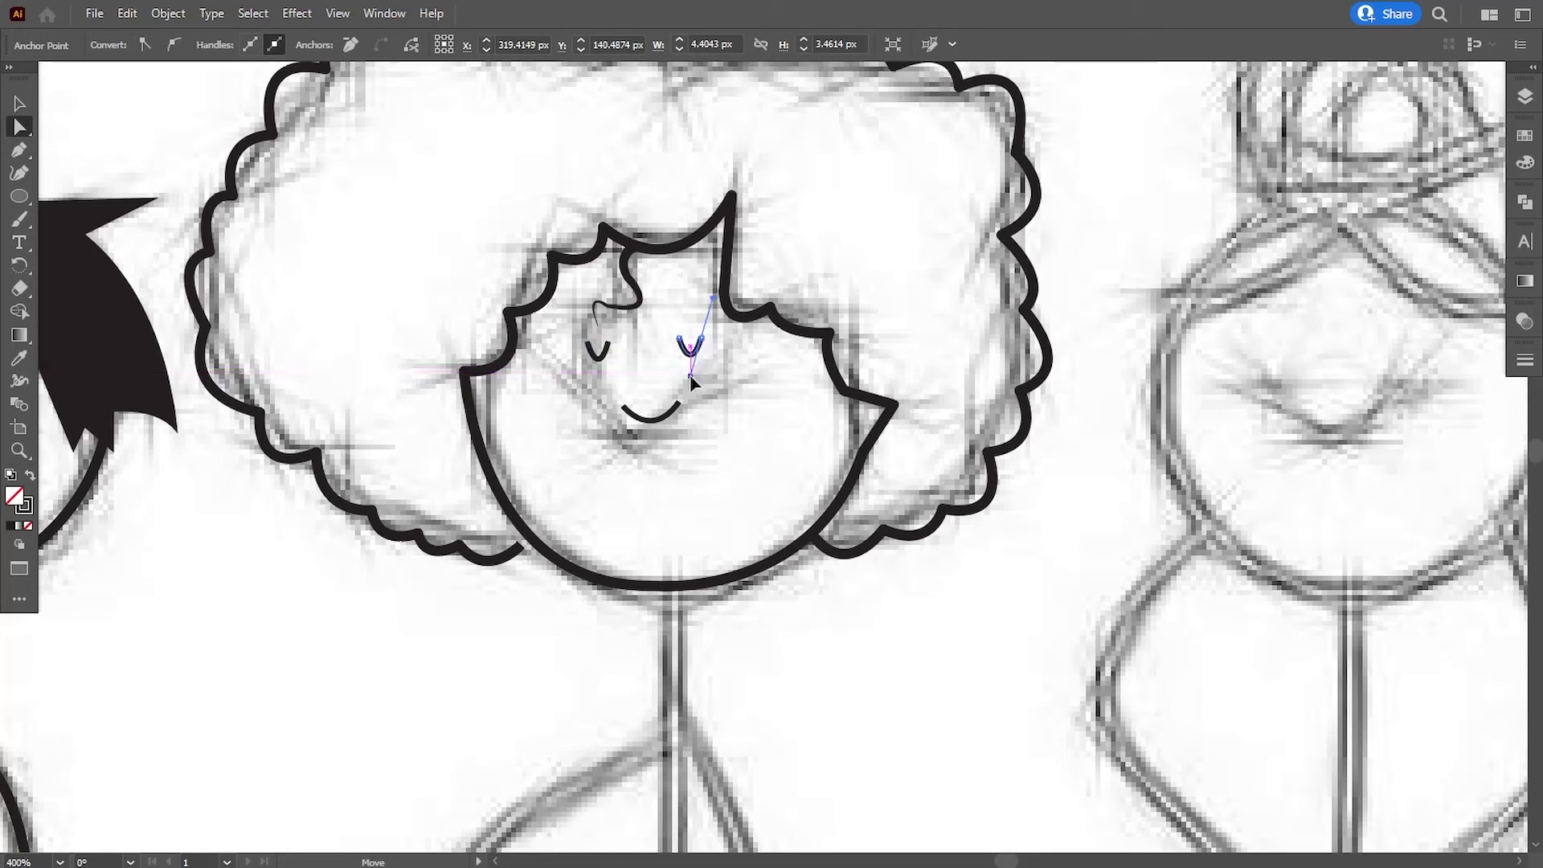
pyautogui.click(842, 629)
pyautogui.hotkey('ctrl', '-')
pyautogui.hotkey('ctrl', '-')
pyautogui.hotkey('ctrl', '-')
pyautogui.keyDown('alt'); pyautogui.scroll(1, 843, 630); pyautogui.keyUp('alt')
# Draw the straight body line from neck to hips with a 2 pt stroke.
pyautogui.scroll(-3, 796, 571)
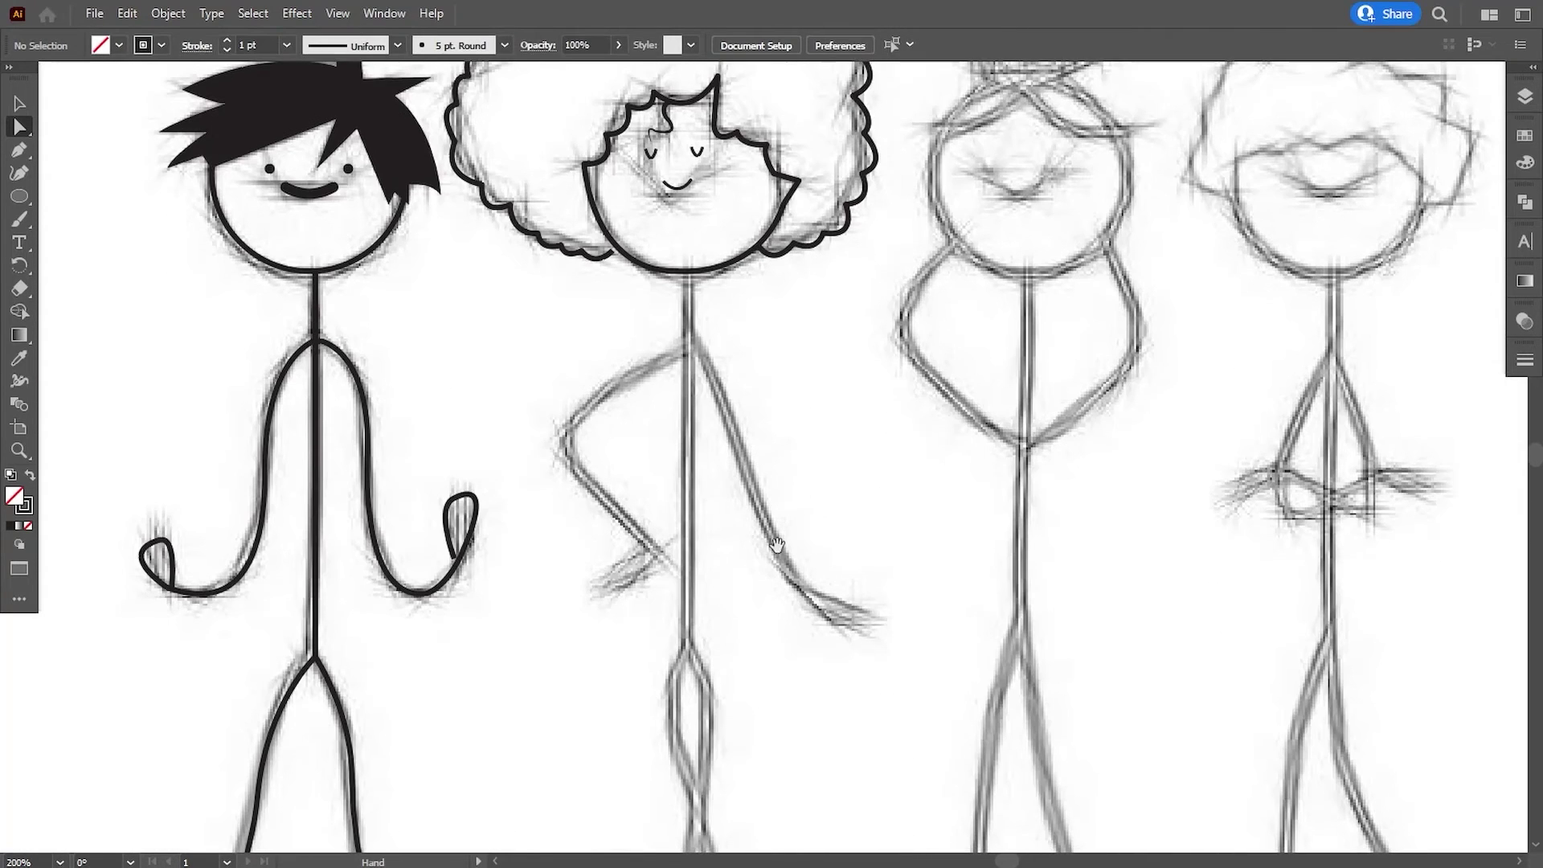
pyautogui.press('p')
pyautogui.click(690, 278)
pyautogui.scroll(-1, 690, 278)
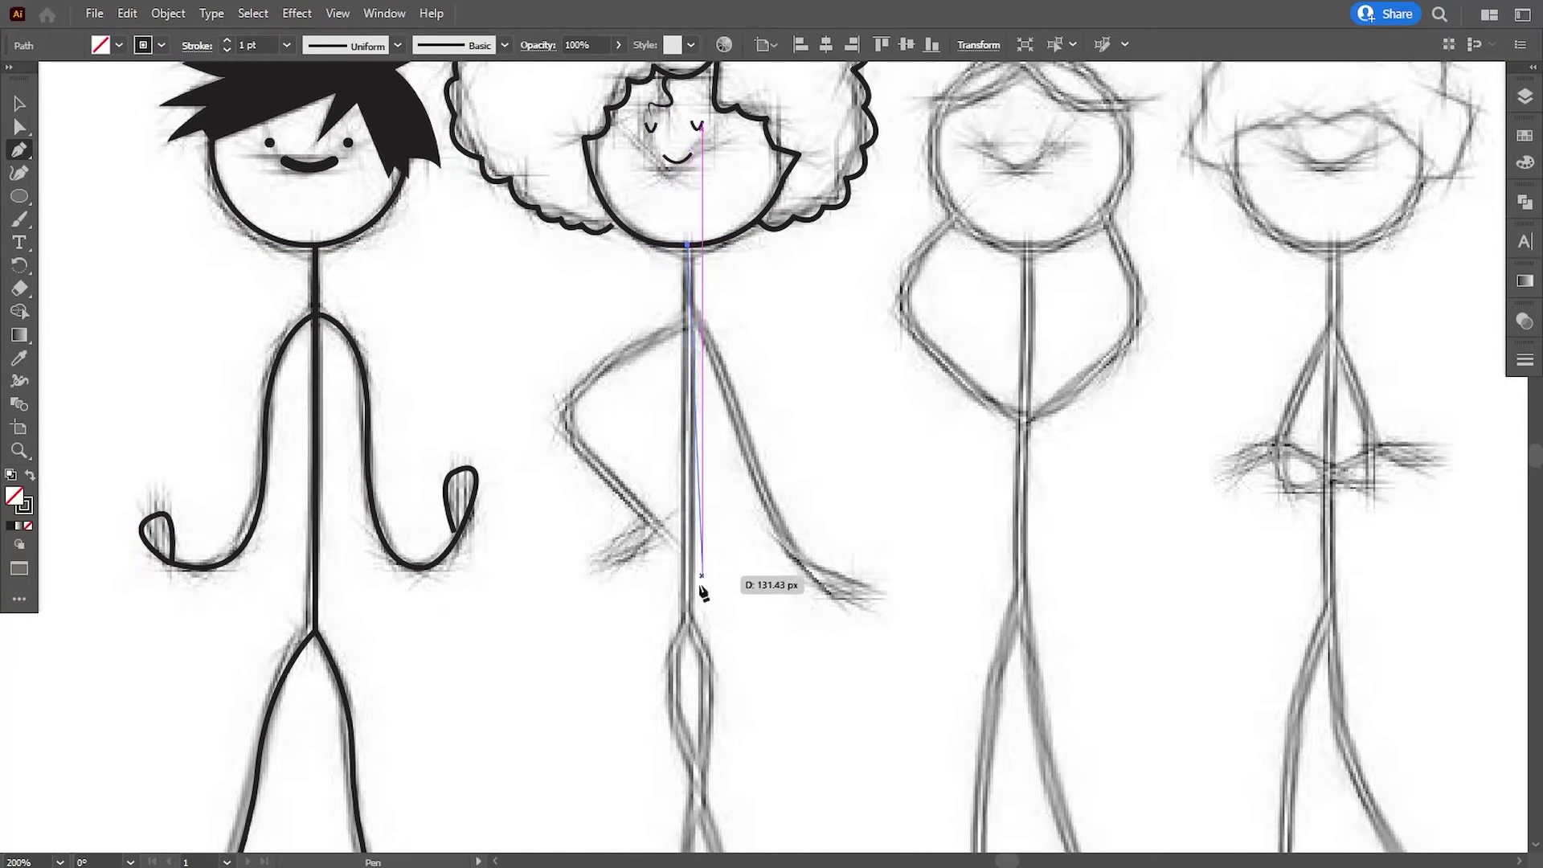
pyautogui.click(689, 619)
pyautogui.click(20, 103)
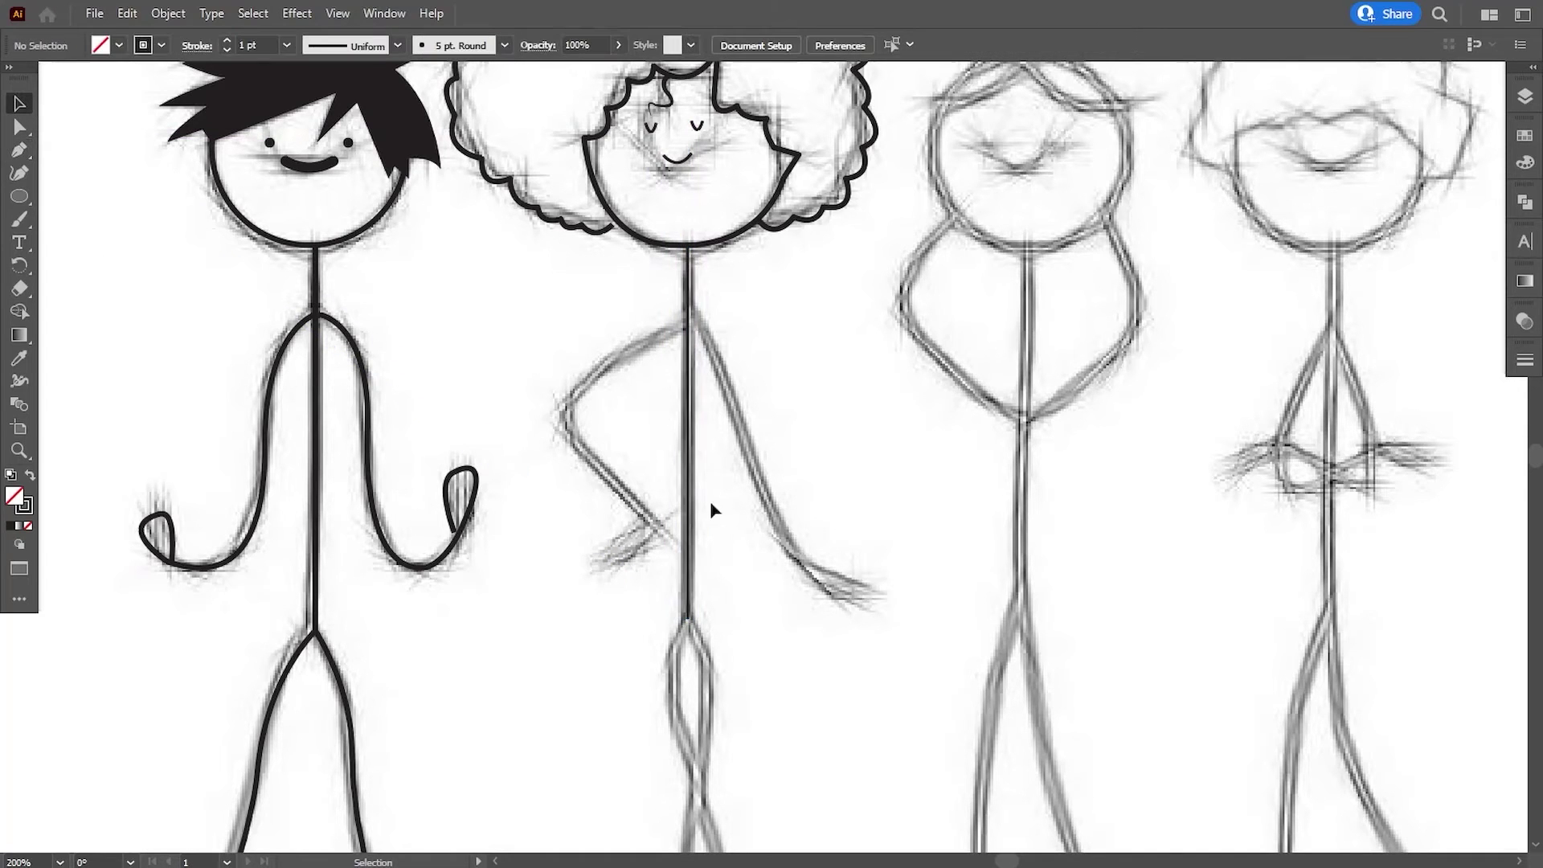
pyautogui.click(689, 486)
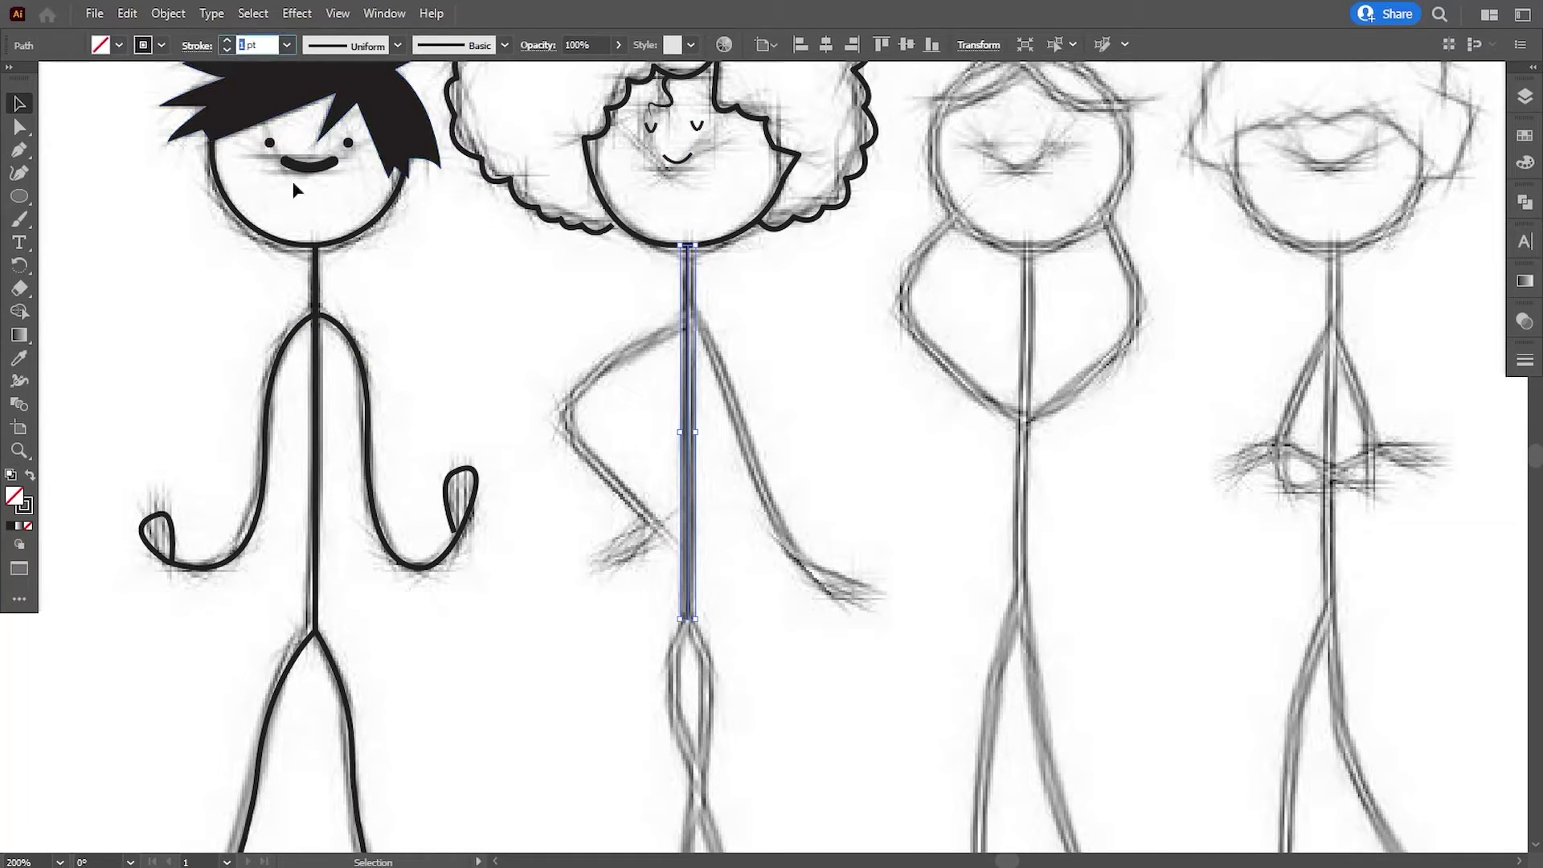
pyautogui.write('2')
pyautogui.press('Return')
pyautogui.click(355, 287)
# Draw the bent arm with its elbow out left and a looped hand on the hip.
pyautogui.scroll(-1, 486, 452)
pyautogui.click(20, 150)
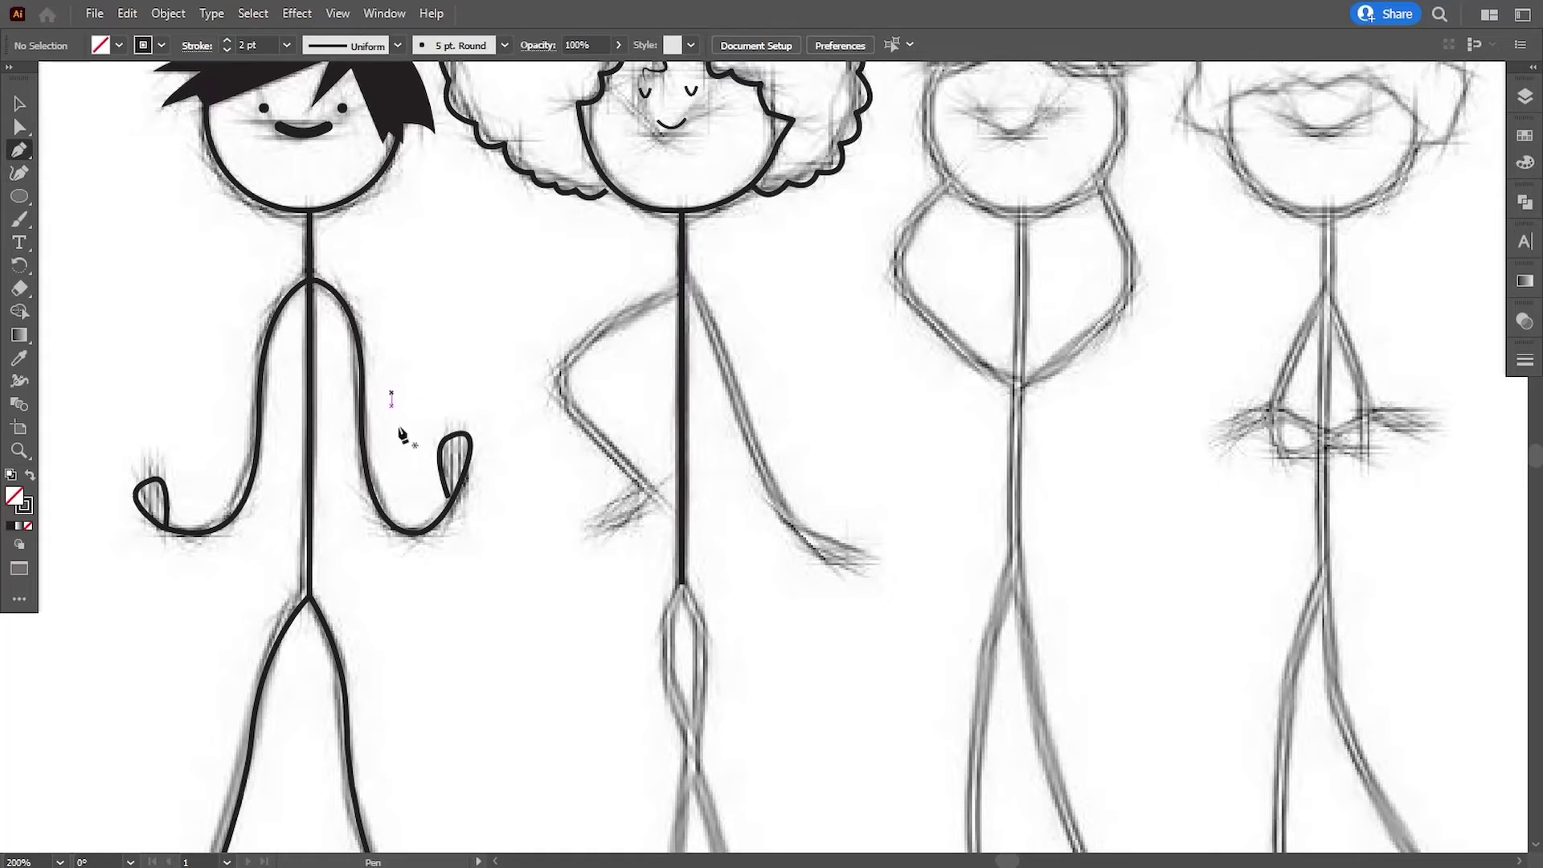
pyautogui.click(681, 287)
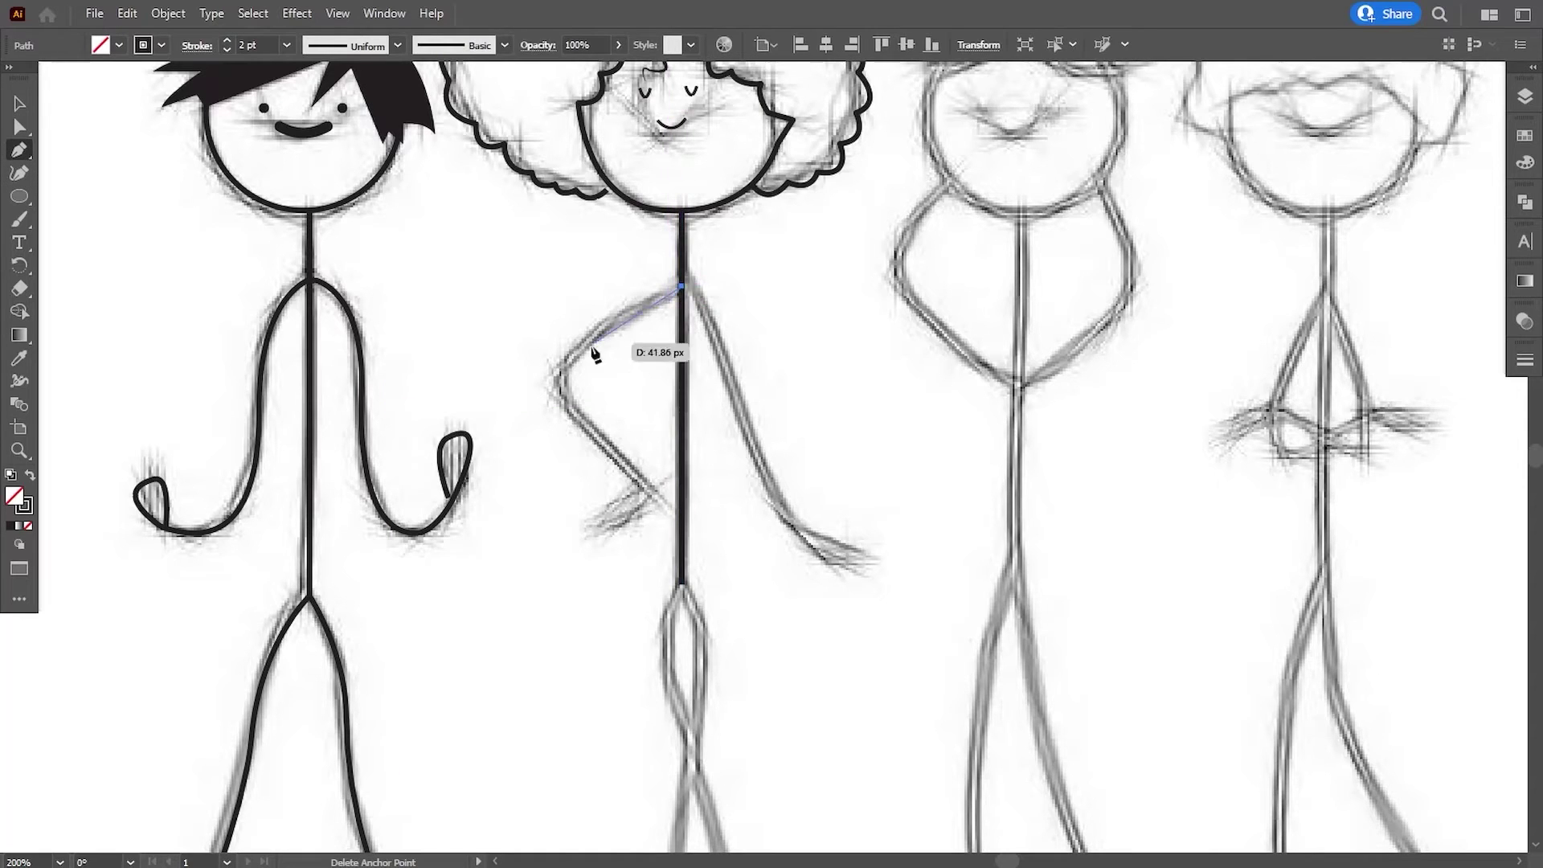
pyautogui.click(545, 390)
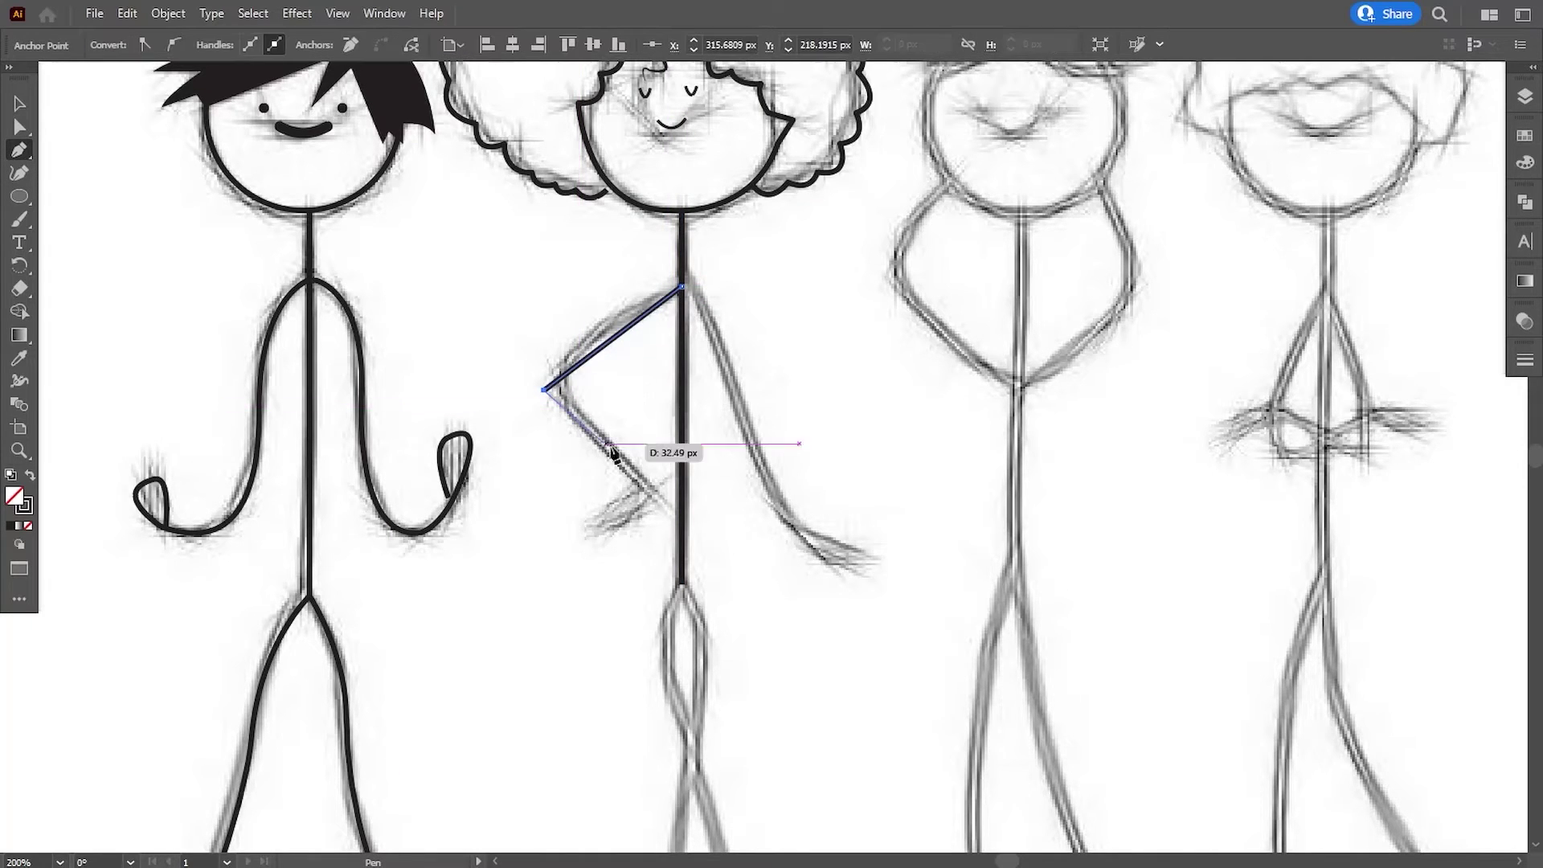
pyautogui.click(655, 492)
pyautogui.moveTo(603, 533)
pyautogui.mouseDown()
pyautogui.moveTo(556, 518)
pyautogui.moveTo(569, 526)
pyautogui.mouseUp()
pyautogui.click(646, 492)
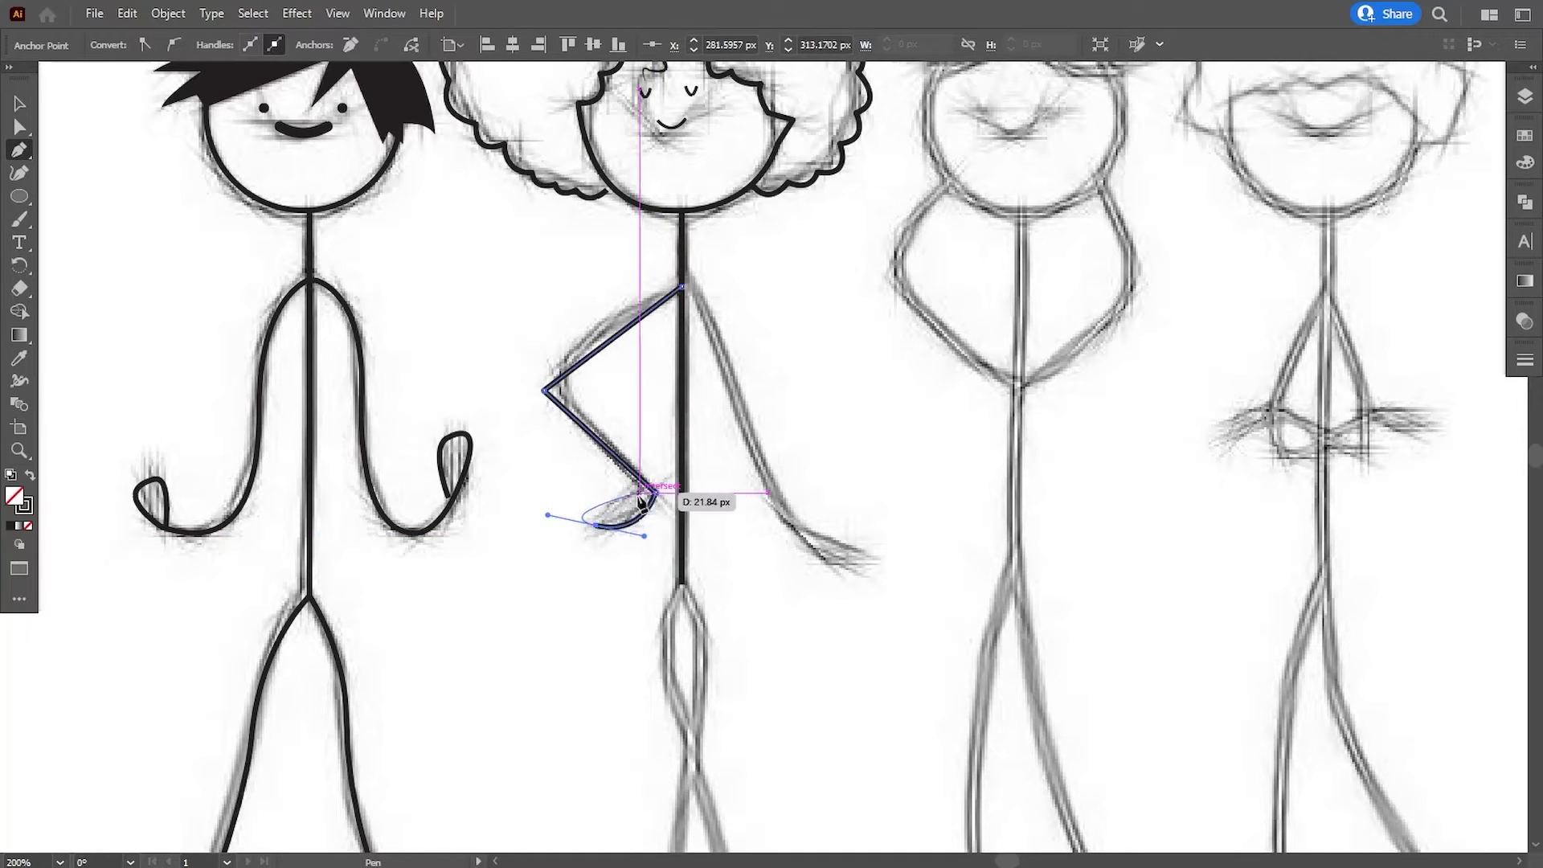
# Refine the hand loop's curve and round off the sharp elbow corner.
pyautogui.click(14, 130)
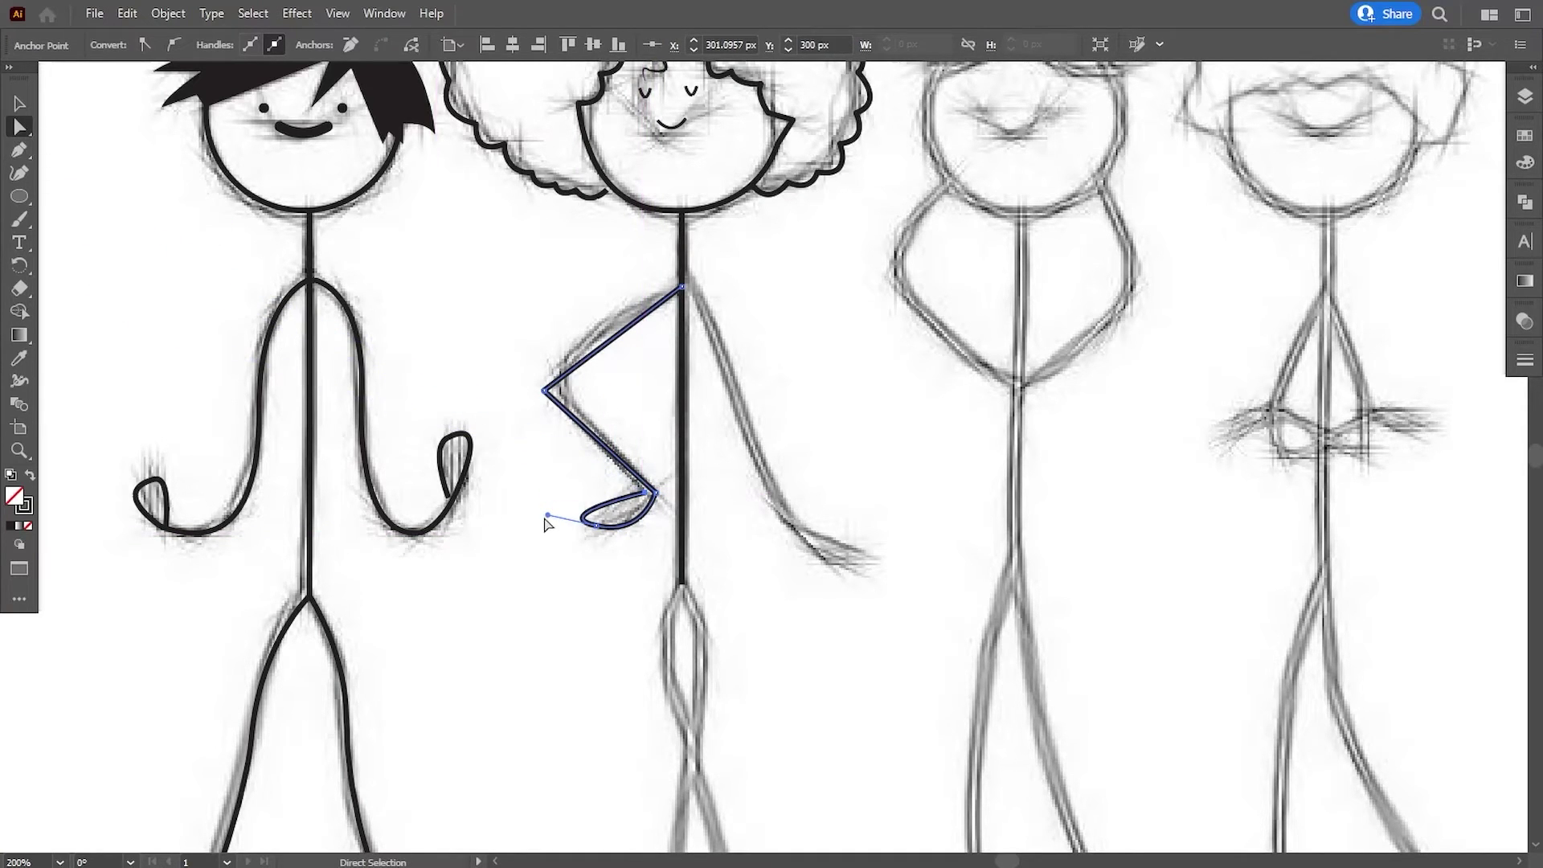
pyautogui.moveTo(547, 516); pyautogui.dragTo(633, 545)
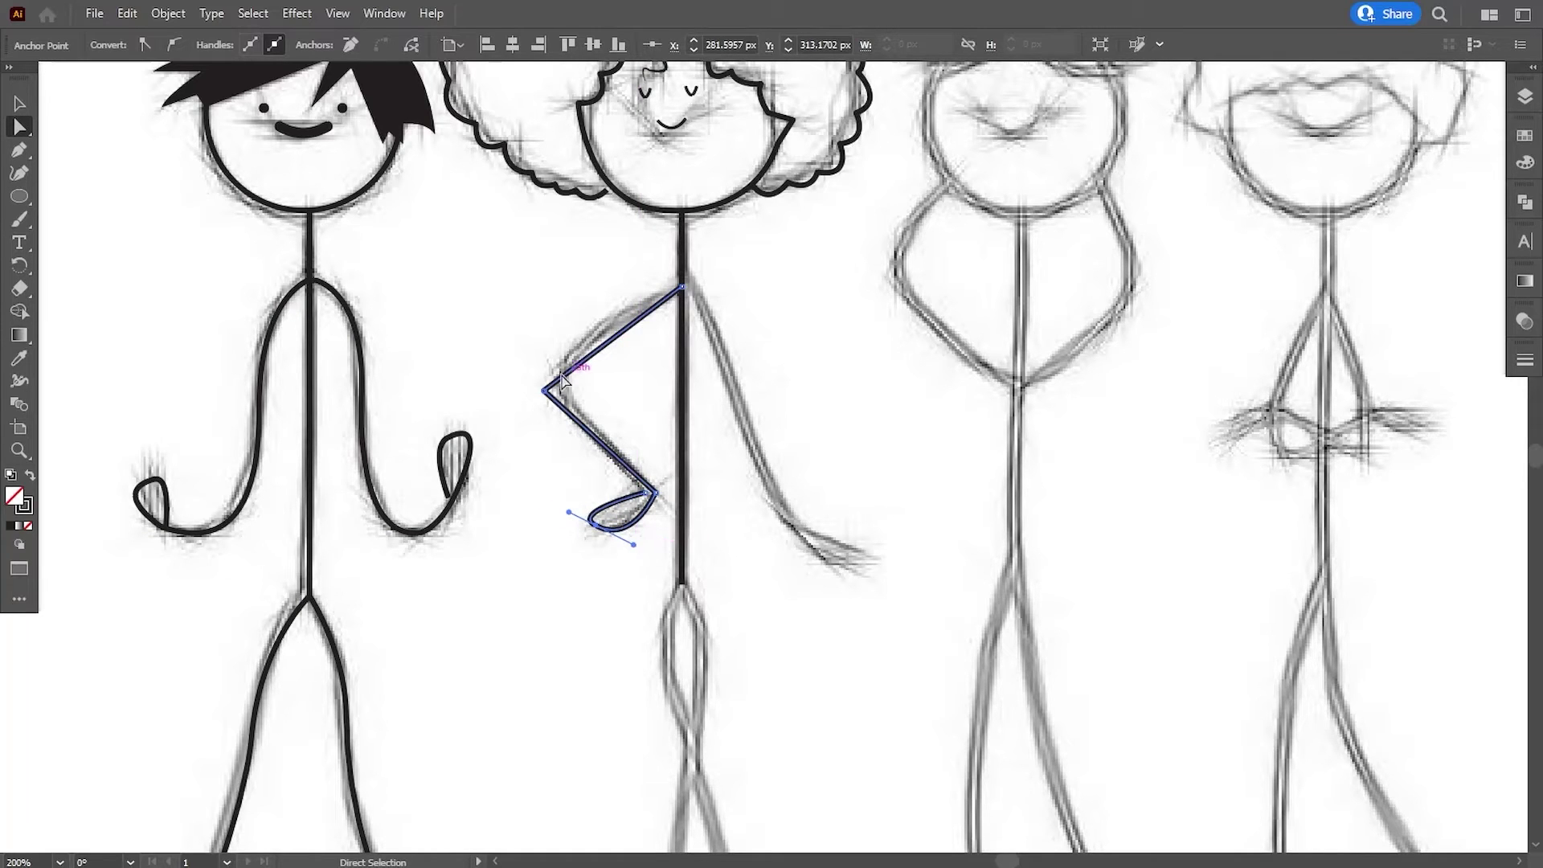
pyautogui.moveTo(561, 379); pyautogui.dragTo(602, 395)
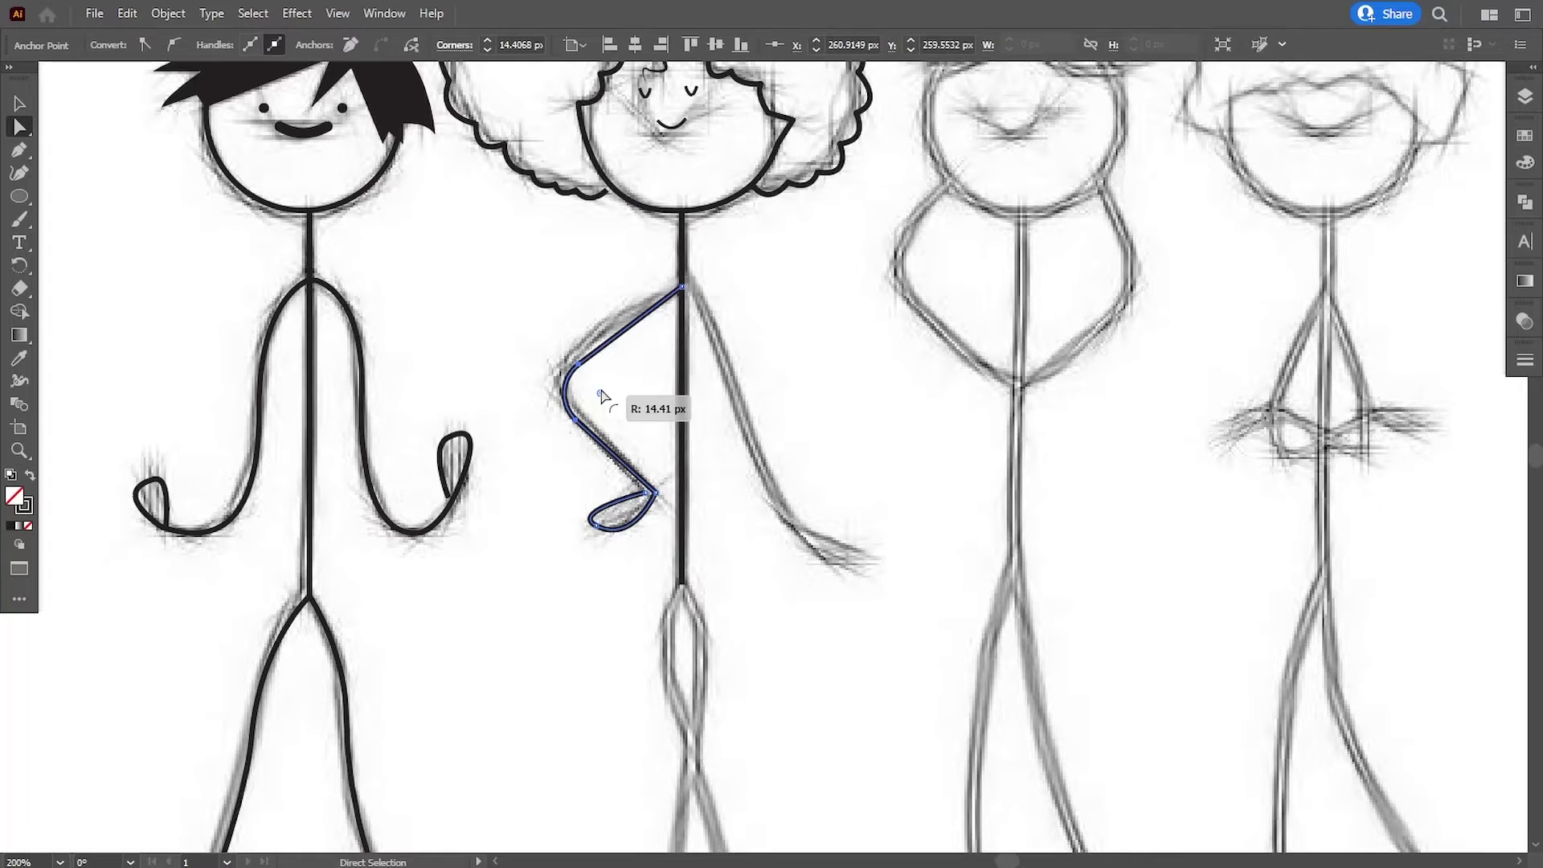
pyautogui.click(782, 624)
pyautogui.moveTo(783, 624); pyautogui.dragTo(751, 631)
pyautogui.click(650, 286)
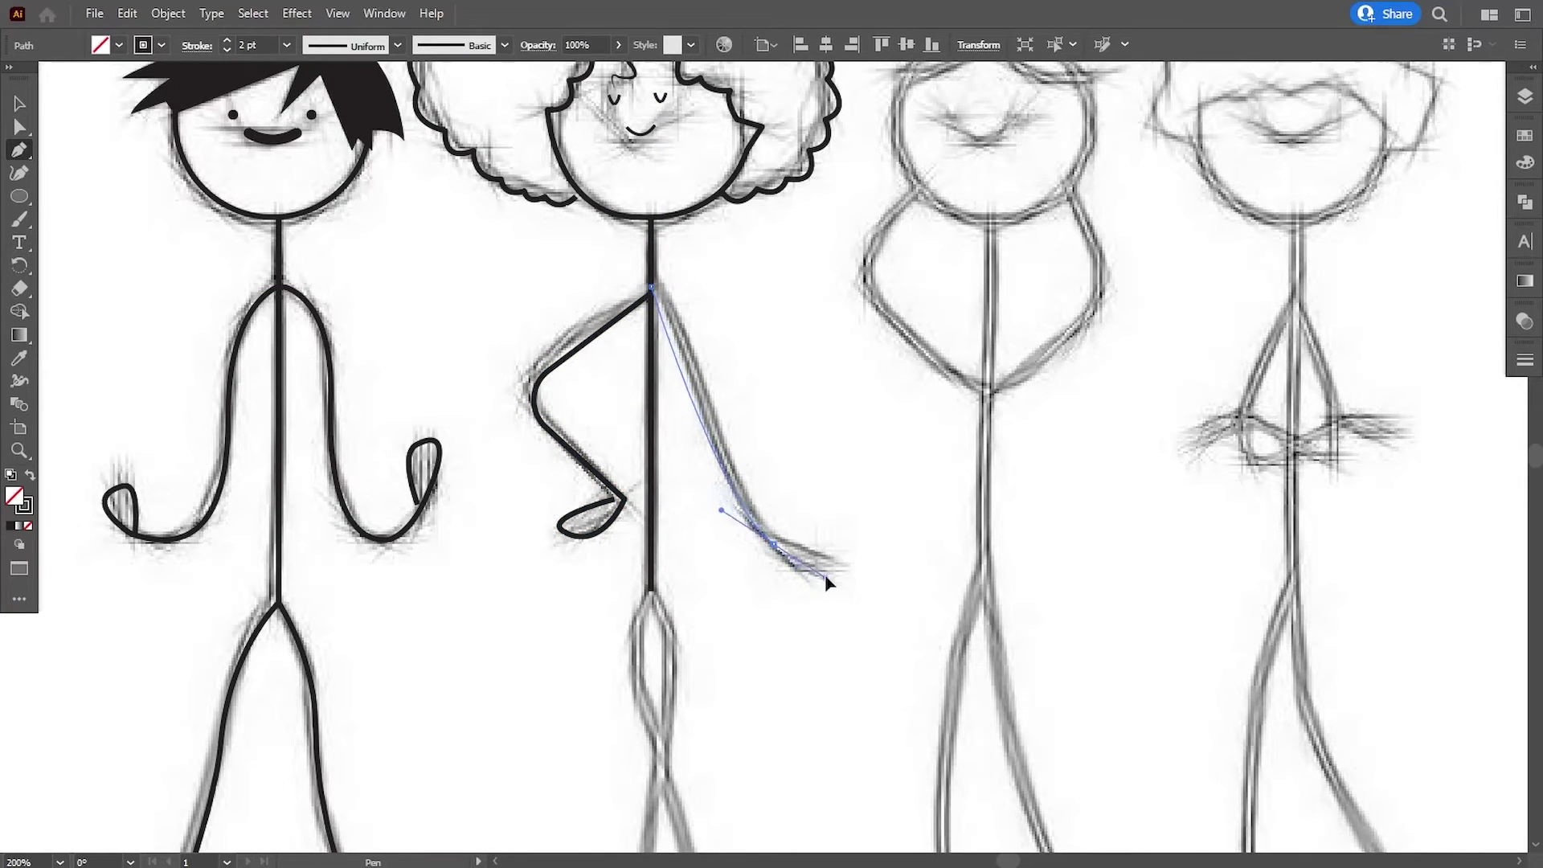
# Draw the other arm curving down from the neck to a looped hand.
pyautogui.moveTo(824, 574)
pyautogui.mouseDown()
pyautogui.moveTo(817, 557)
pyautogui.moveTo(955, 609)
pyautogui.moveTo(930, 579)
pyautogui.mouseUp()
pyautogui.moveTo(821, 571); pyautogui.dragTo(786, 551)
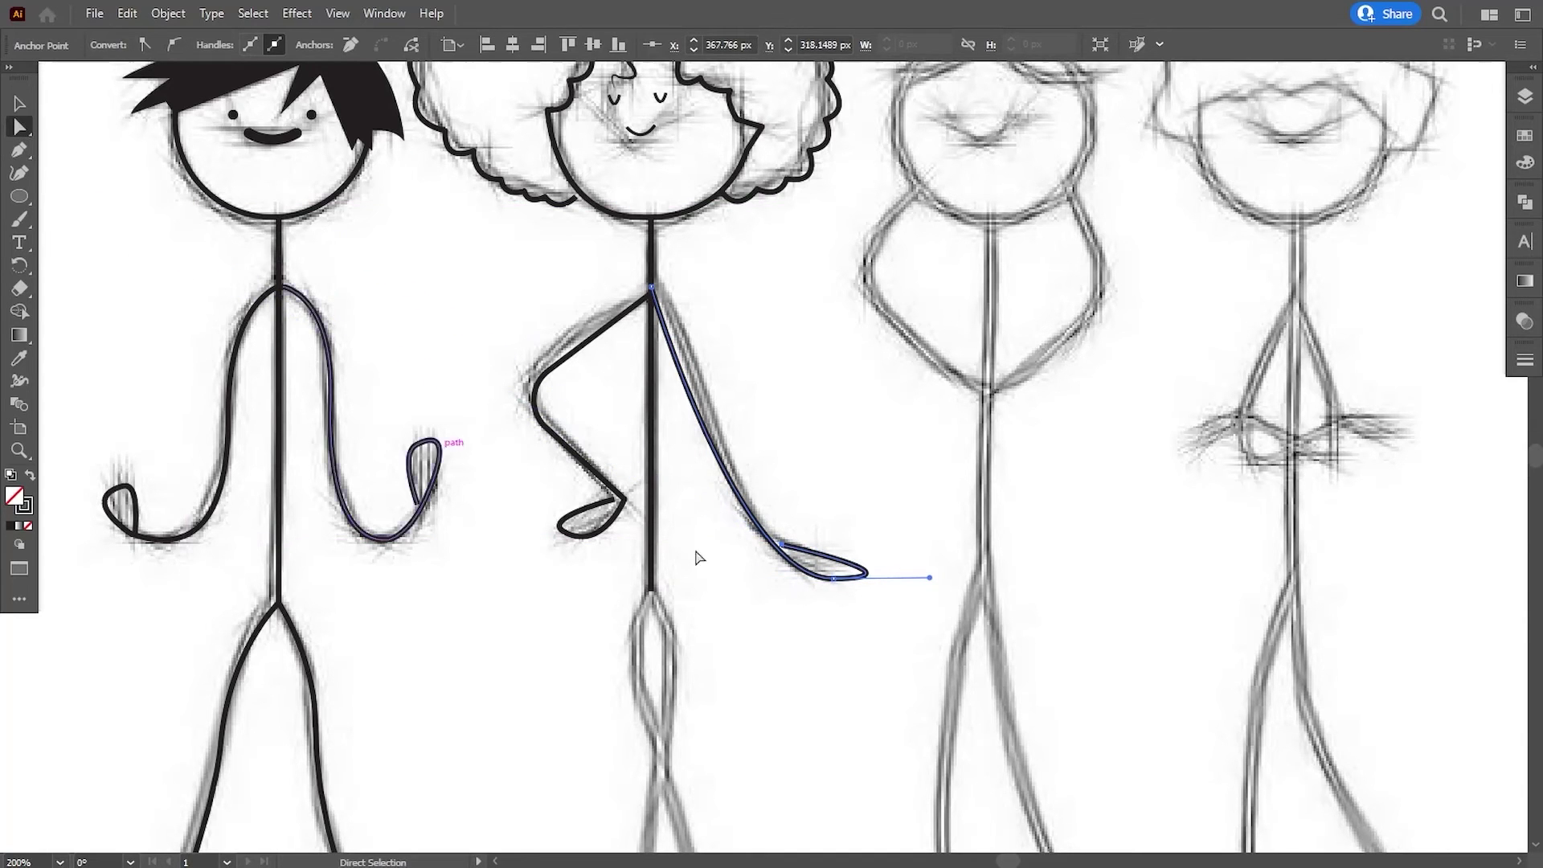
pyautogui.moveTo(931, 578); pyautogui.dragTo(808, 538)
pyautogui.click(784, 545)
# Refine the curves of the hanging right arm and the bent arm.
pyautogui.click(803, 644)
pyautogui.moveTo(776, 648); pyautogui.dragTo(757, 480)
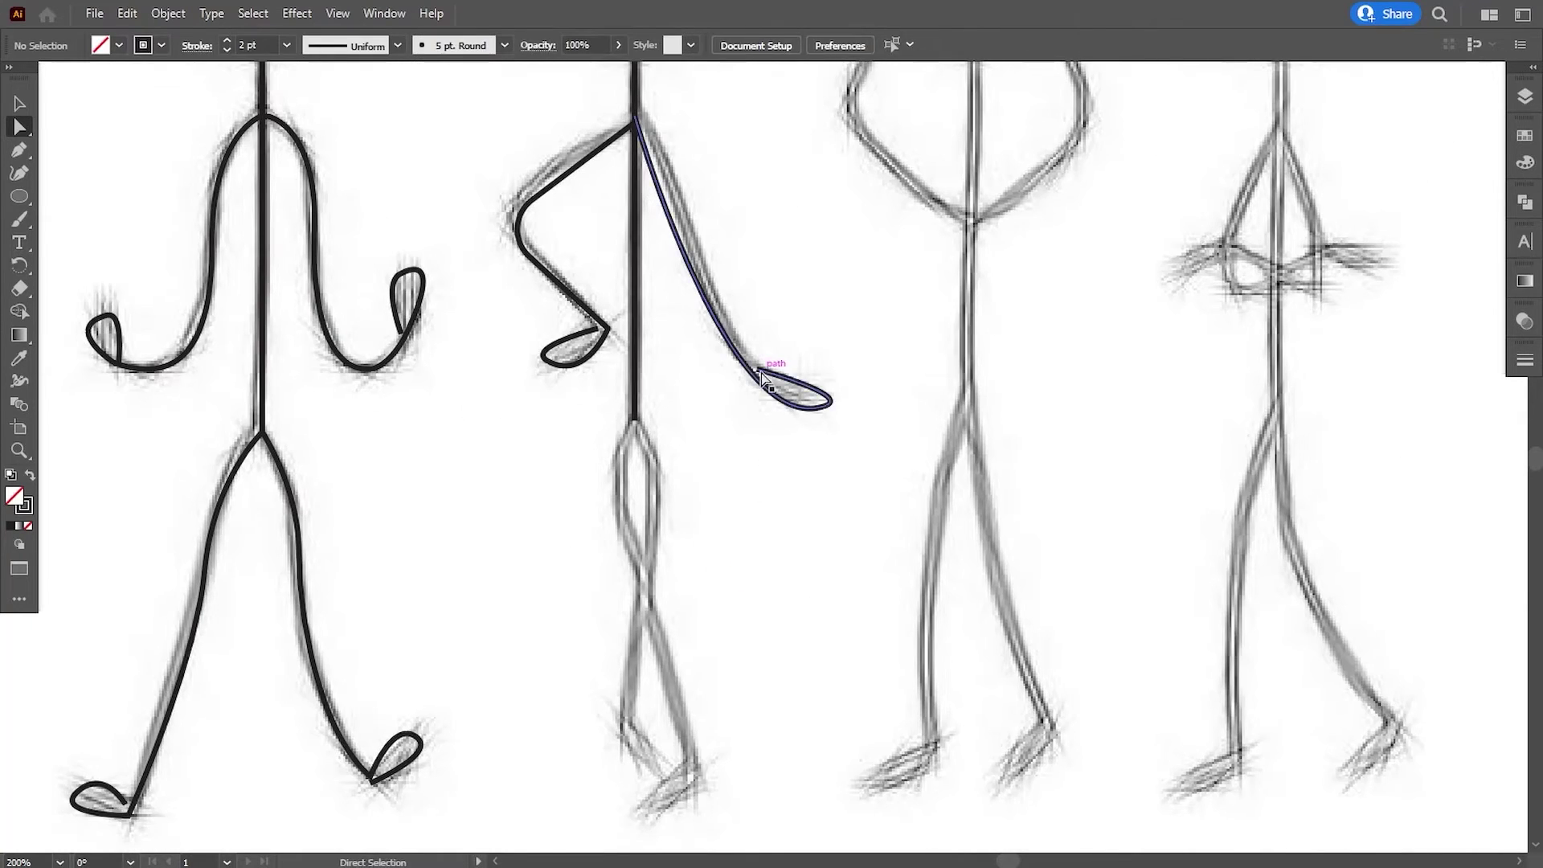
pyautogui.moveTo(766, 370); pyautogui.dragTo(796, 381)
pyautogui.click(806, 484)
pyautogui.moveTo(768, 520); pyautogui.dragTo(778, 509)
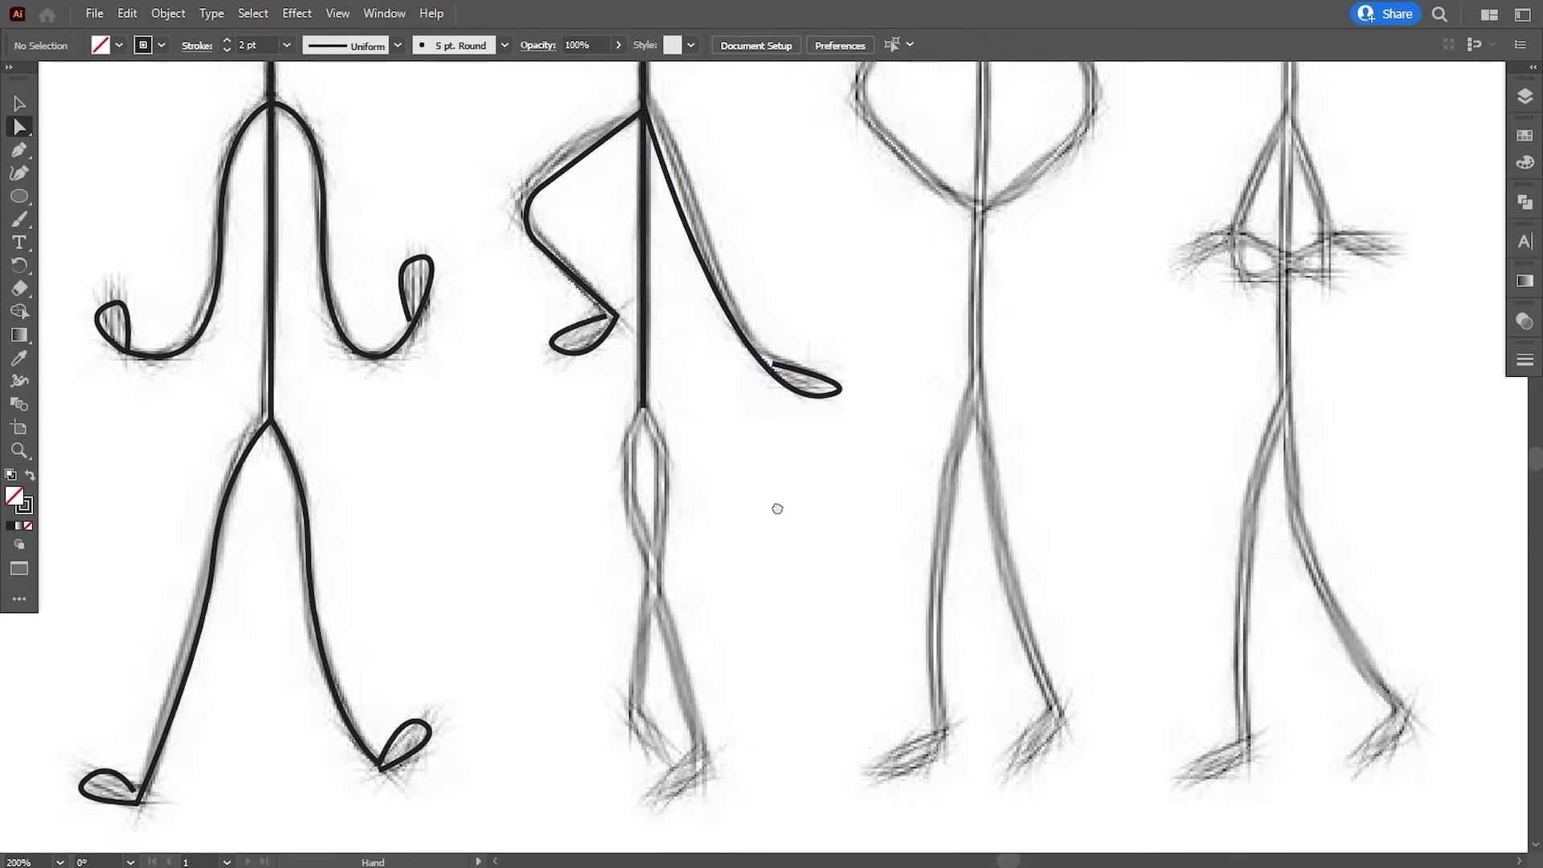
pyautogui.click(576, 340)
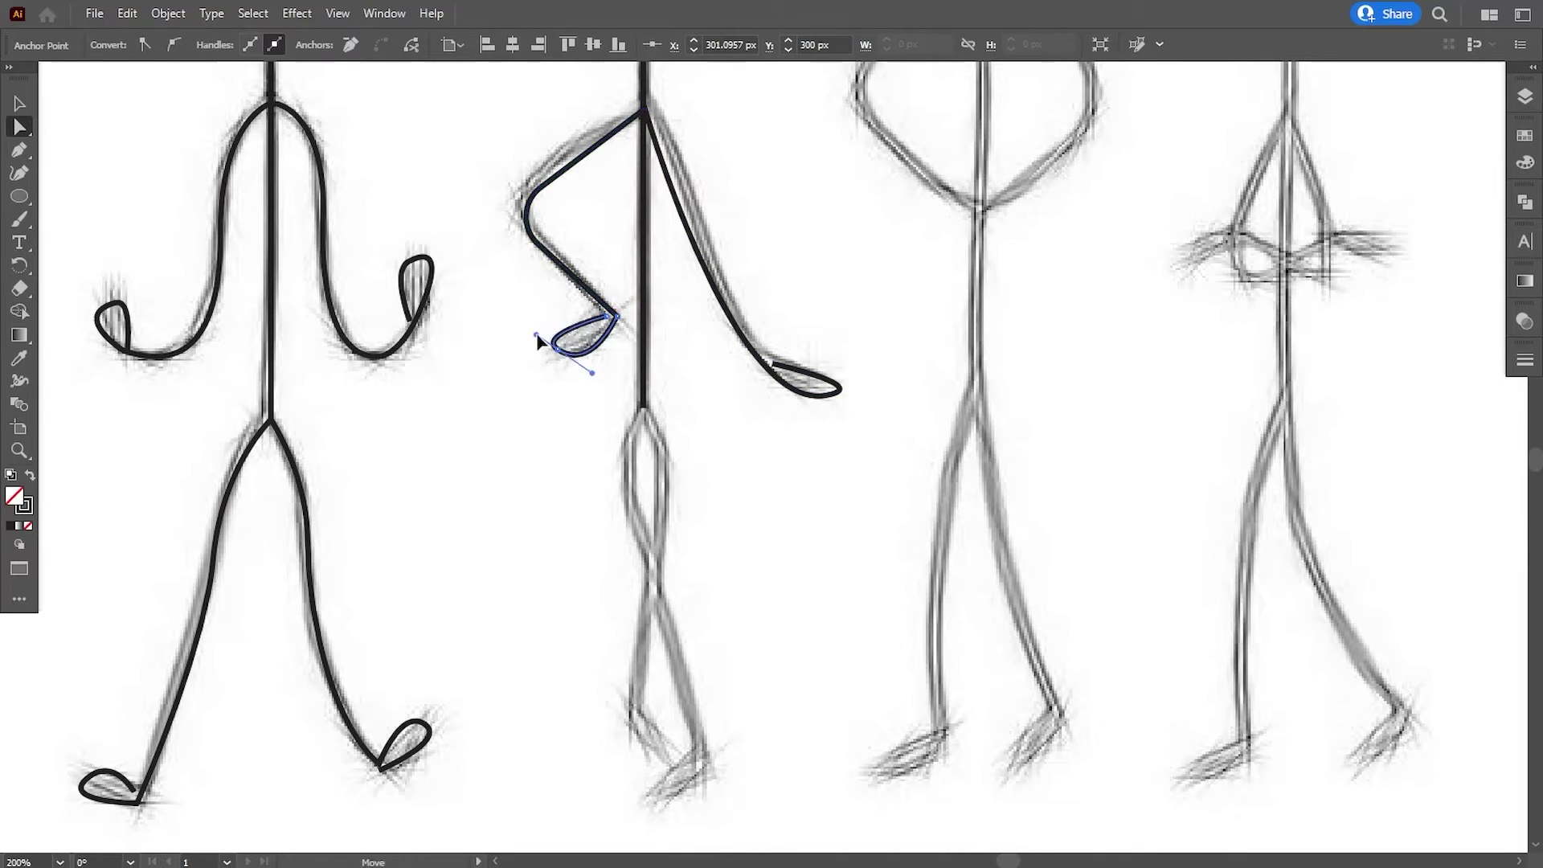
pyautogui.click(551, 441)
pyautogui.moveTo(538, 502); pyautogui.dragTo(545, 469)
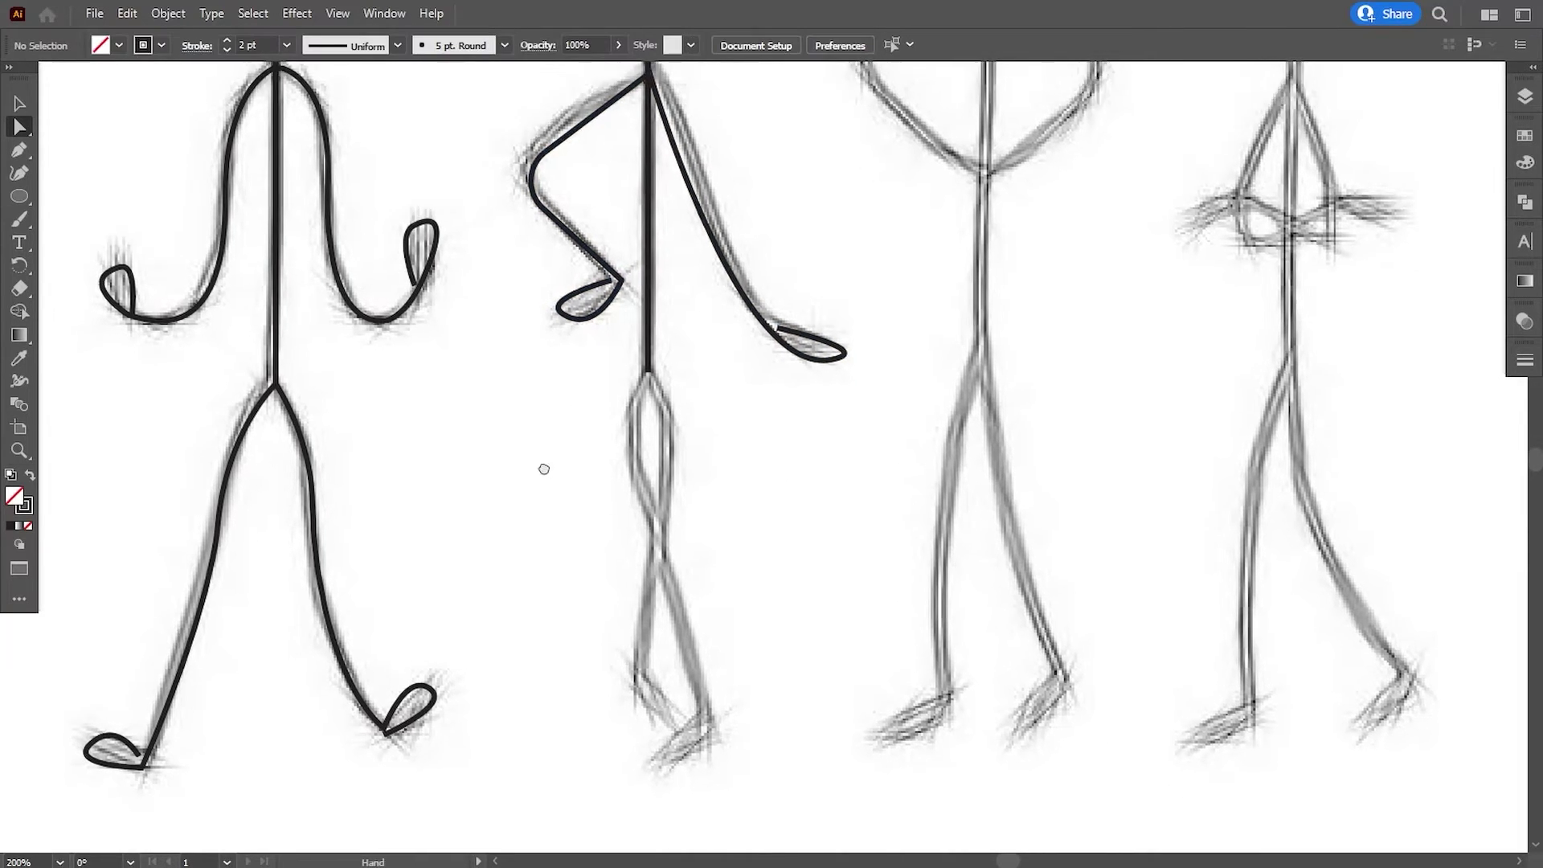
pyautogui.click(566, 312)
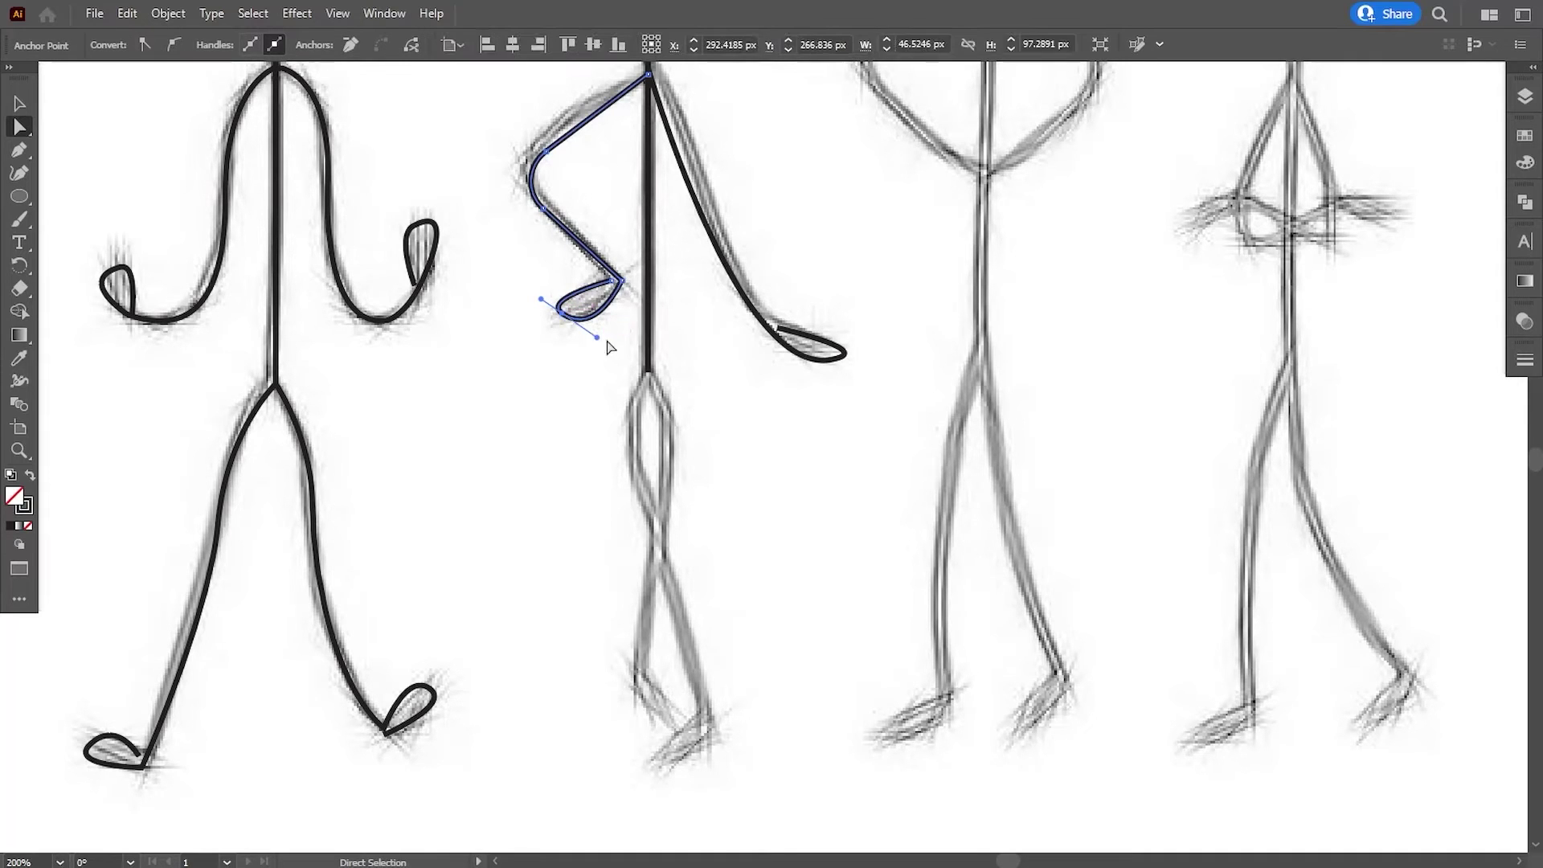
# Draw the first leg from the hips through the knee down to the ankle.
pyautogui.click(552, 526)
pyautogui.moveTo(551, 526); pyautogui.dragTo(542, 484)
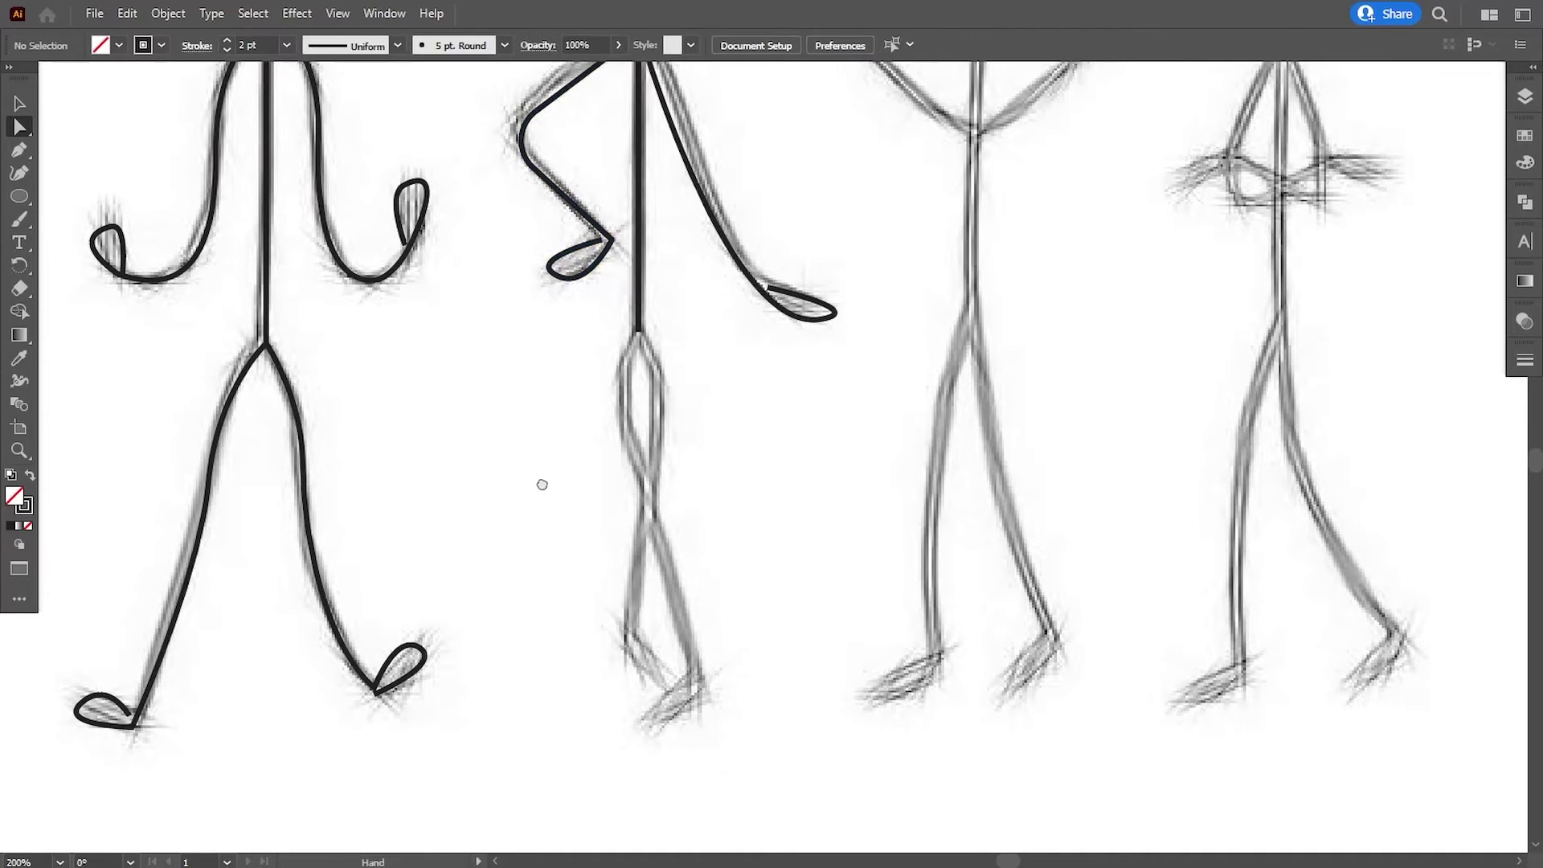
pyautogui.click(20, 155)
pyautogui.moveTo(438, 495); pyautogui.dragTo(433, 468)
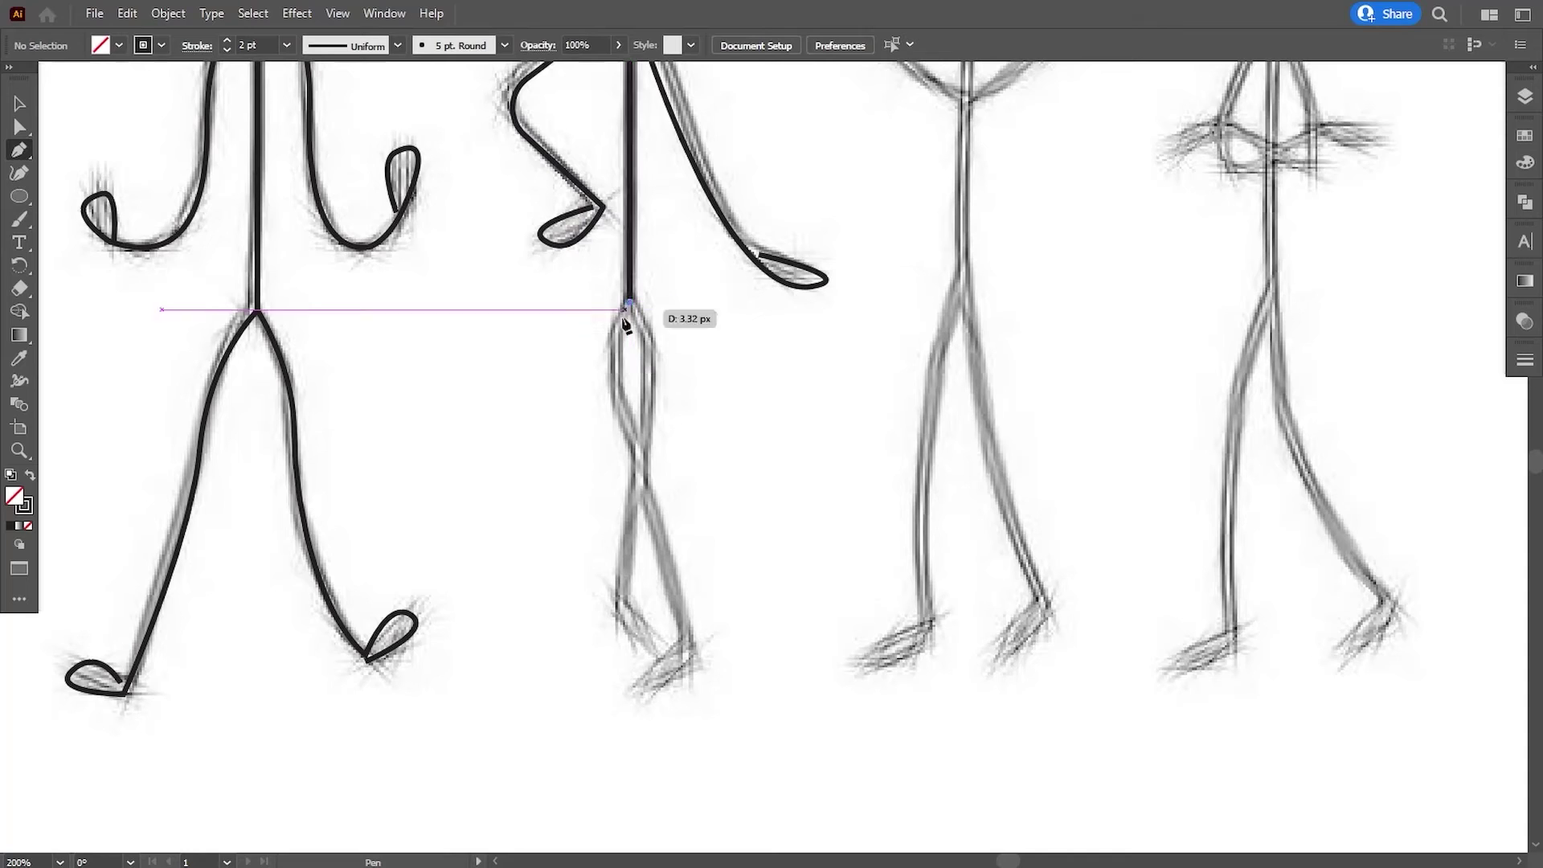
pyautogui.click(629, 302)
pyautogui.moveTo(607, 362); pyautogui.dragTo(620, 397)
pyautogui.click(627, 437)
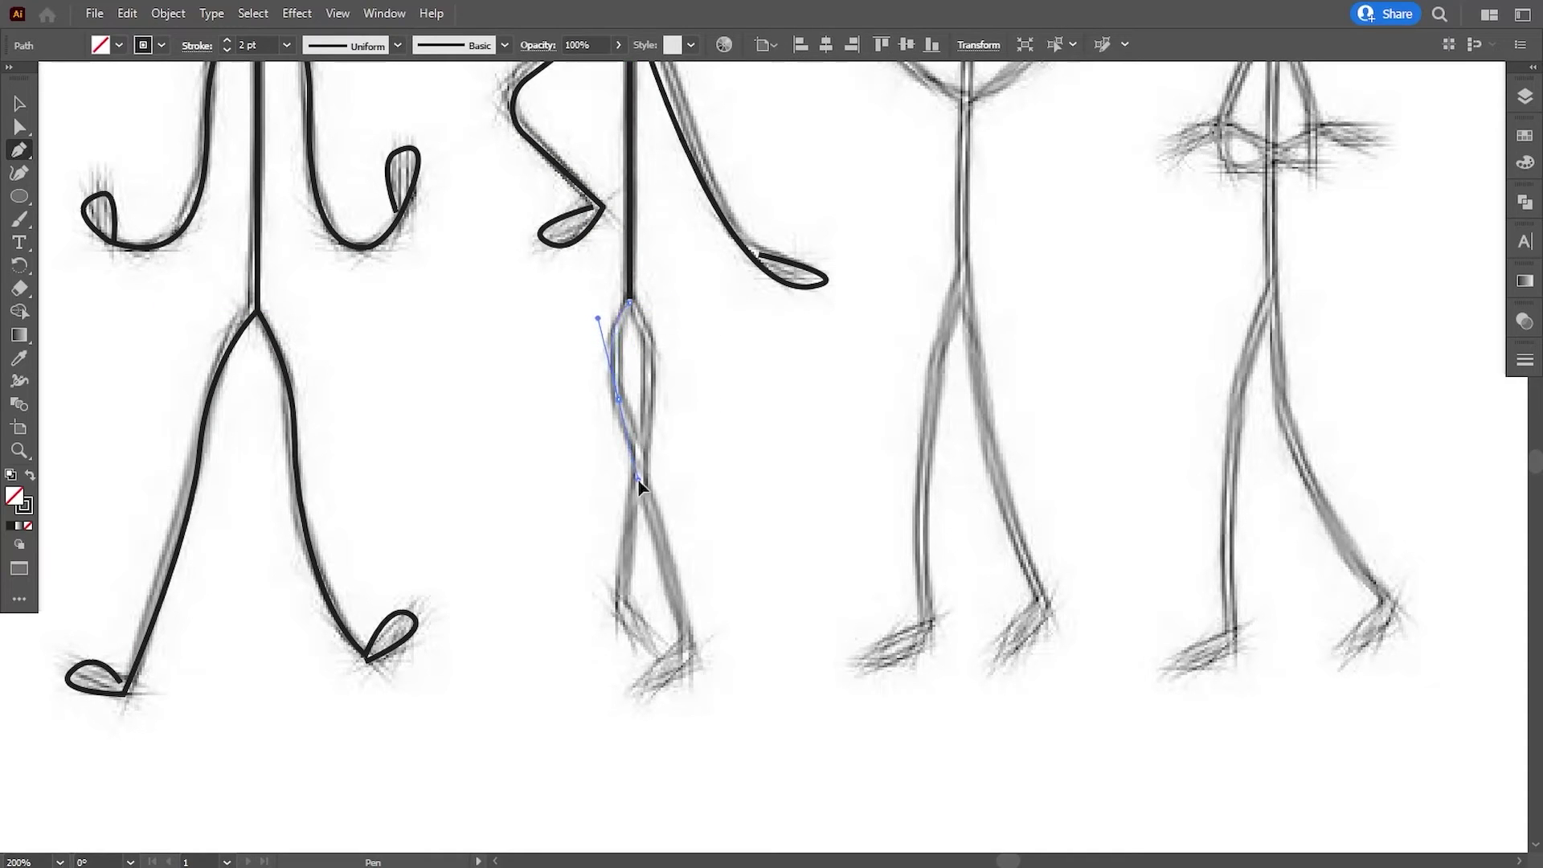
pyautogui.moveTo(638, 479); pyautogui.dragTo(696, 659)
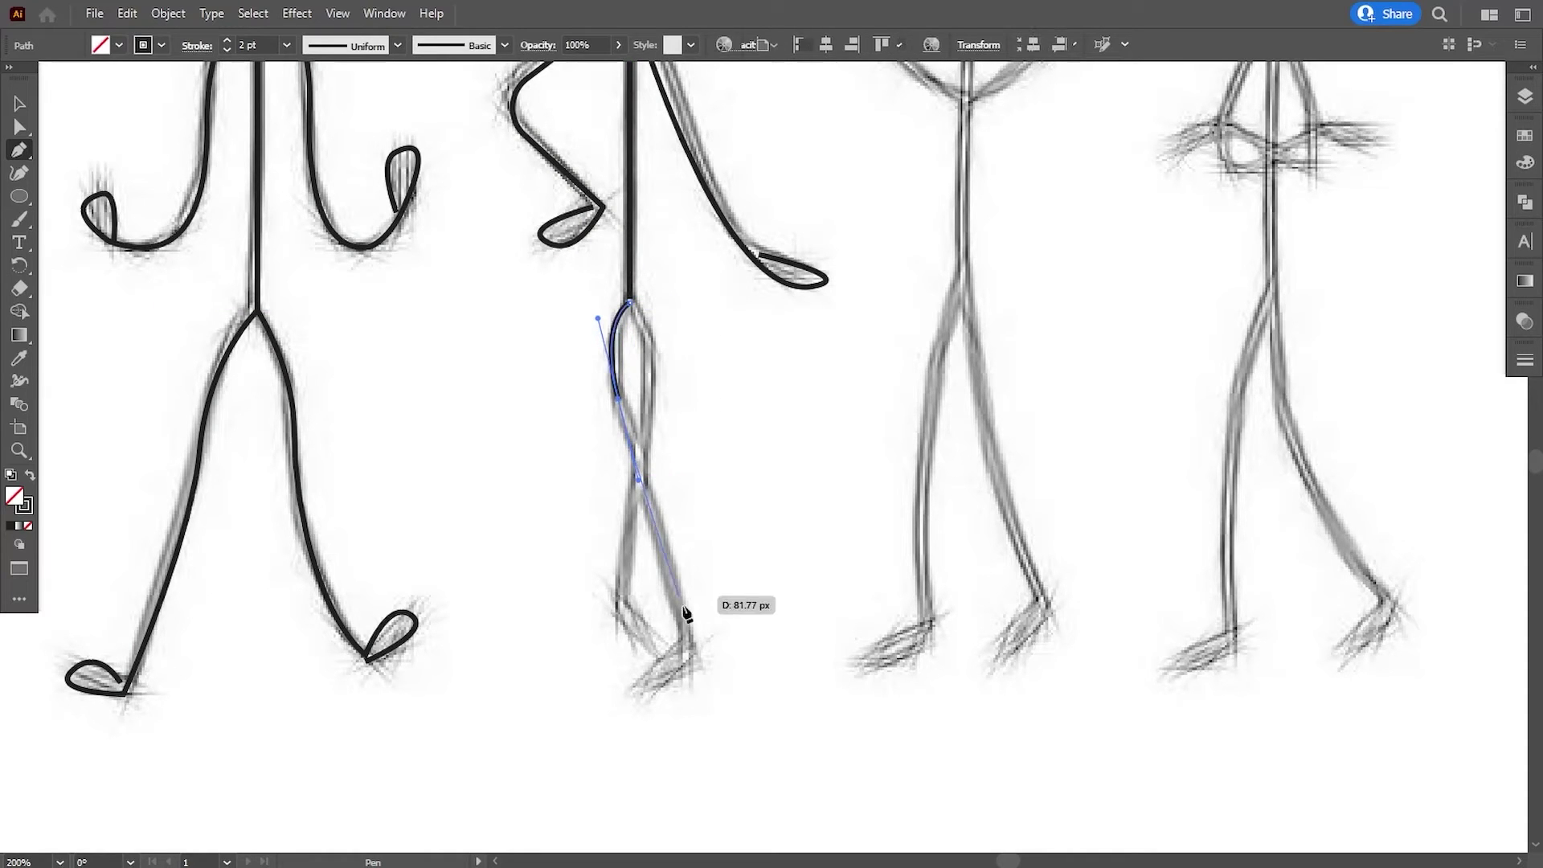
pyautogui.click(697, 661)
# Curl the first leg's end into a foot loop and adjust its curve.
pyautogui.moveTo(655, 686); pyautogui.dragTo(620, 676)
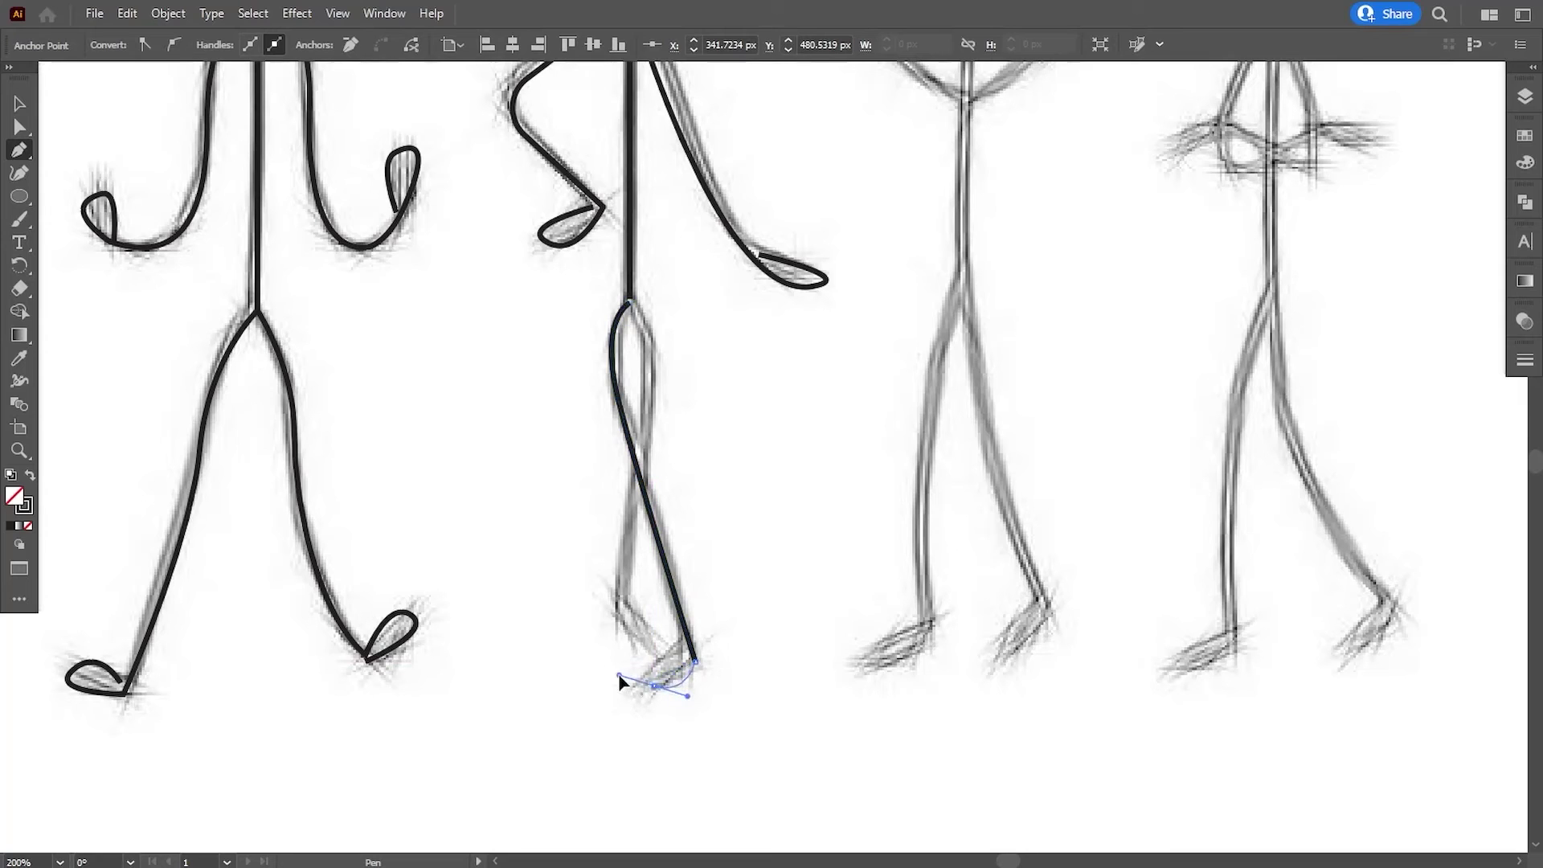
pyautogui.click(689, 664)
pyautogui.press('a')
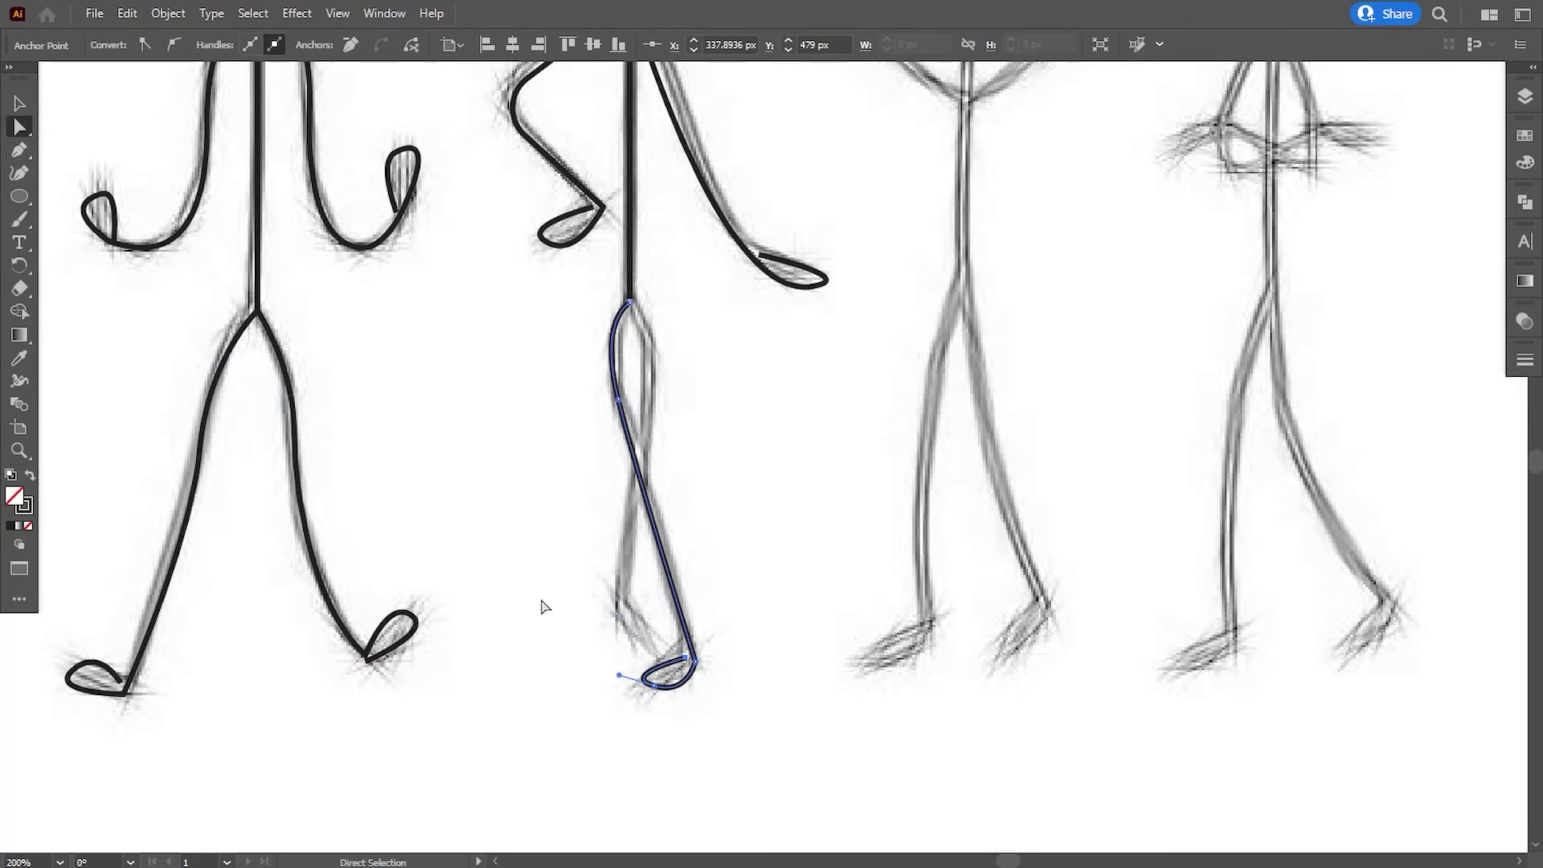
pyautogui.moveTo(657, 693); pyautogui.dragTo(639, 682)
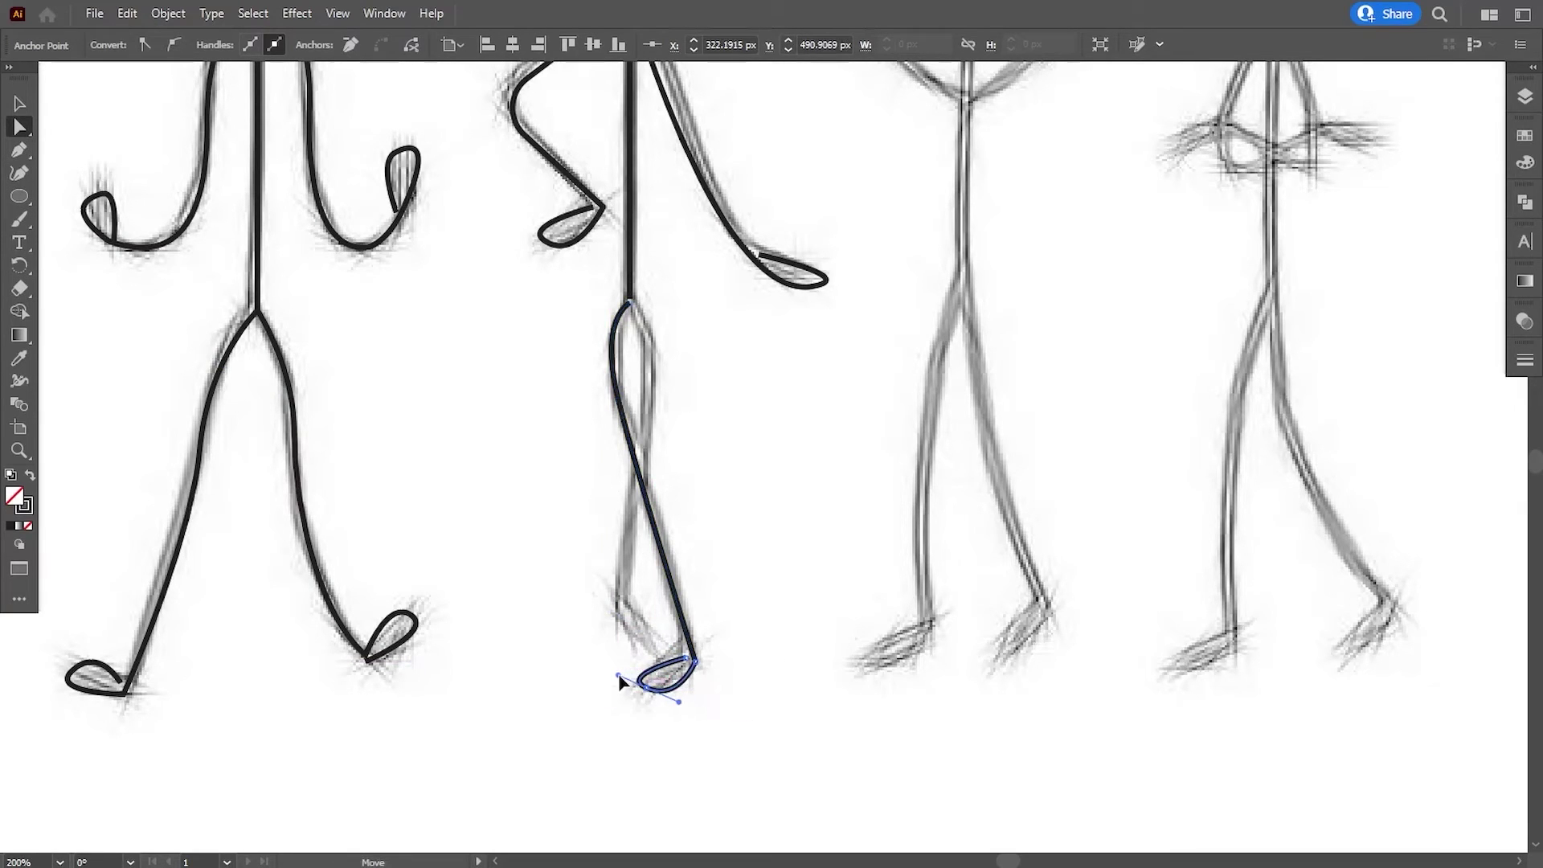
pyautogui.hotkey('ctrl', 'shift', 'a')
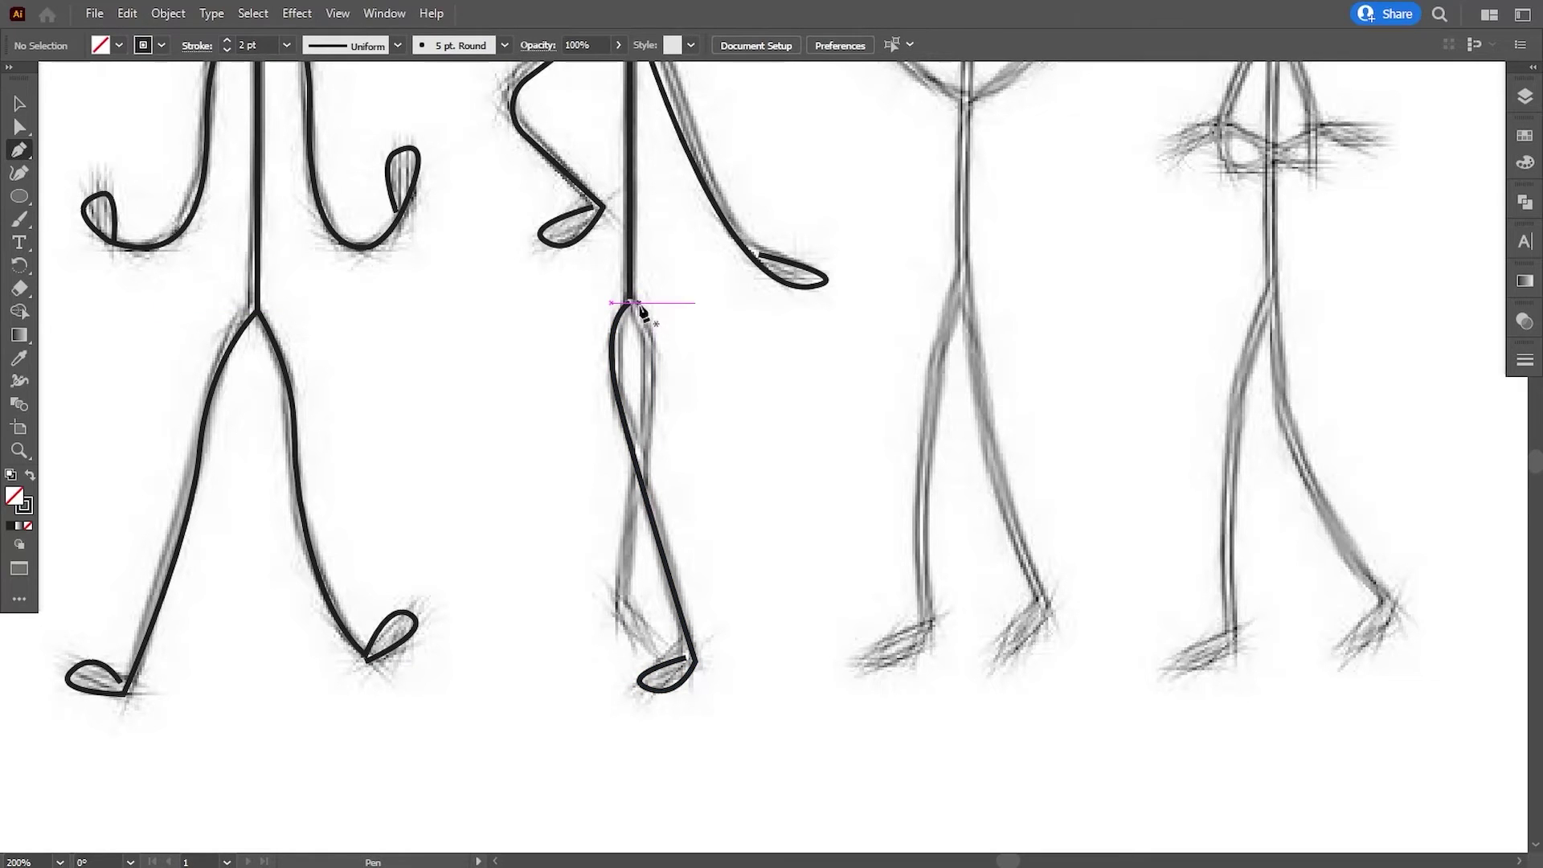
# Draw the second, crossing leg down to a looped foot and nudge its end point.
pyautogui.click(634, 306)
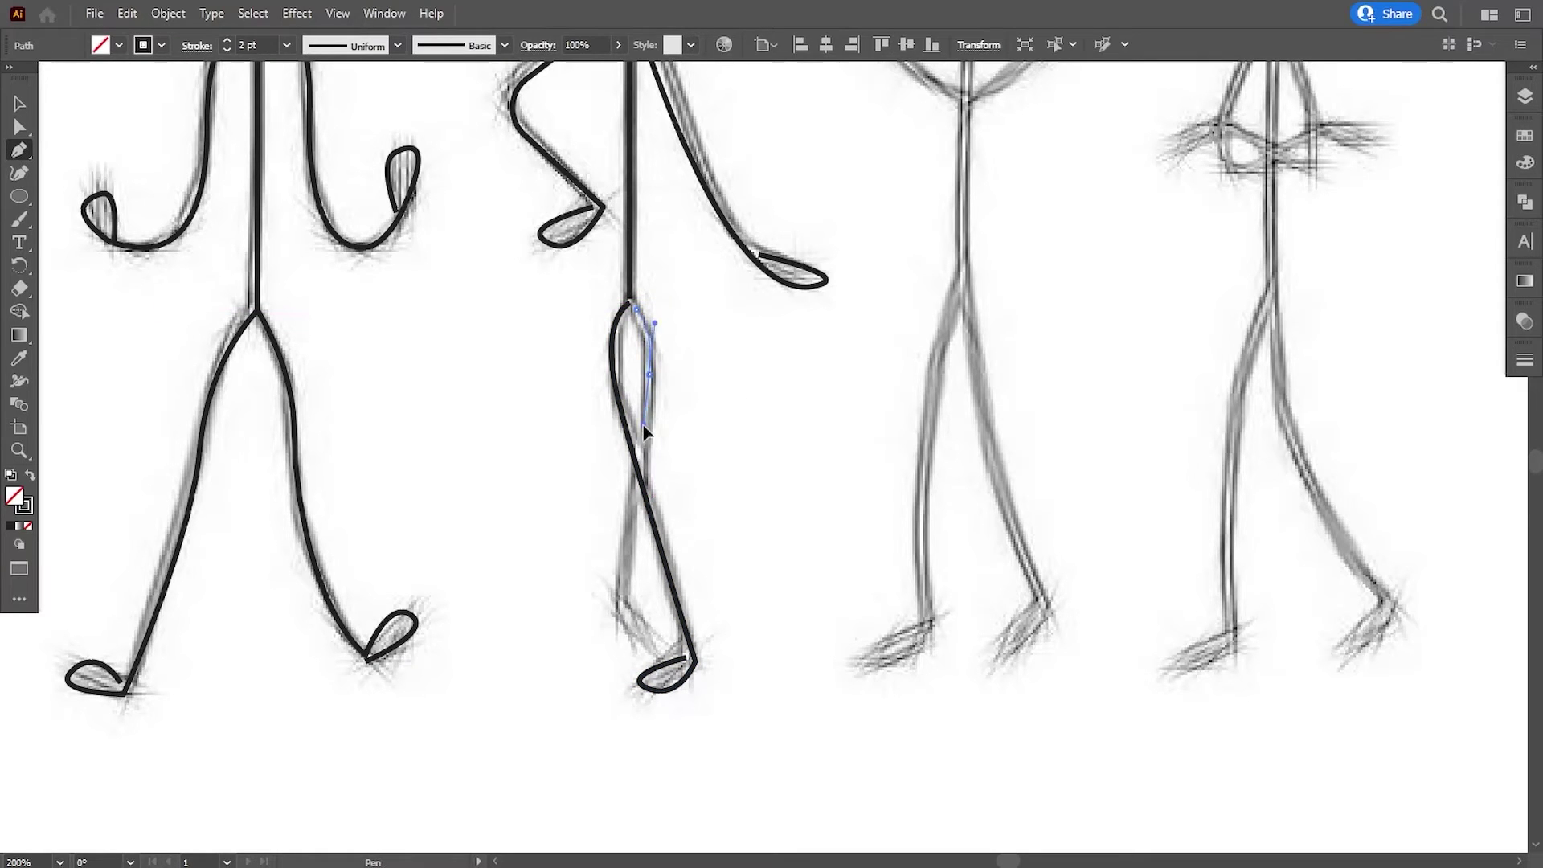
pyautogui.click(615, 615)
pyautogui.moveTo(655, 647); pyautogui.dragTo(691, 646)
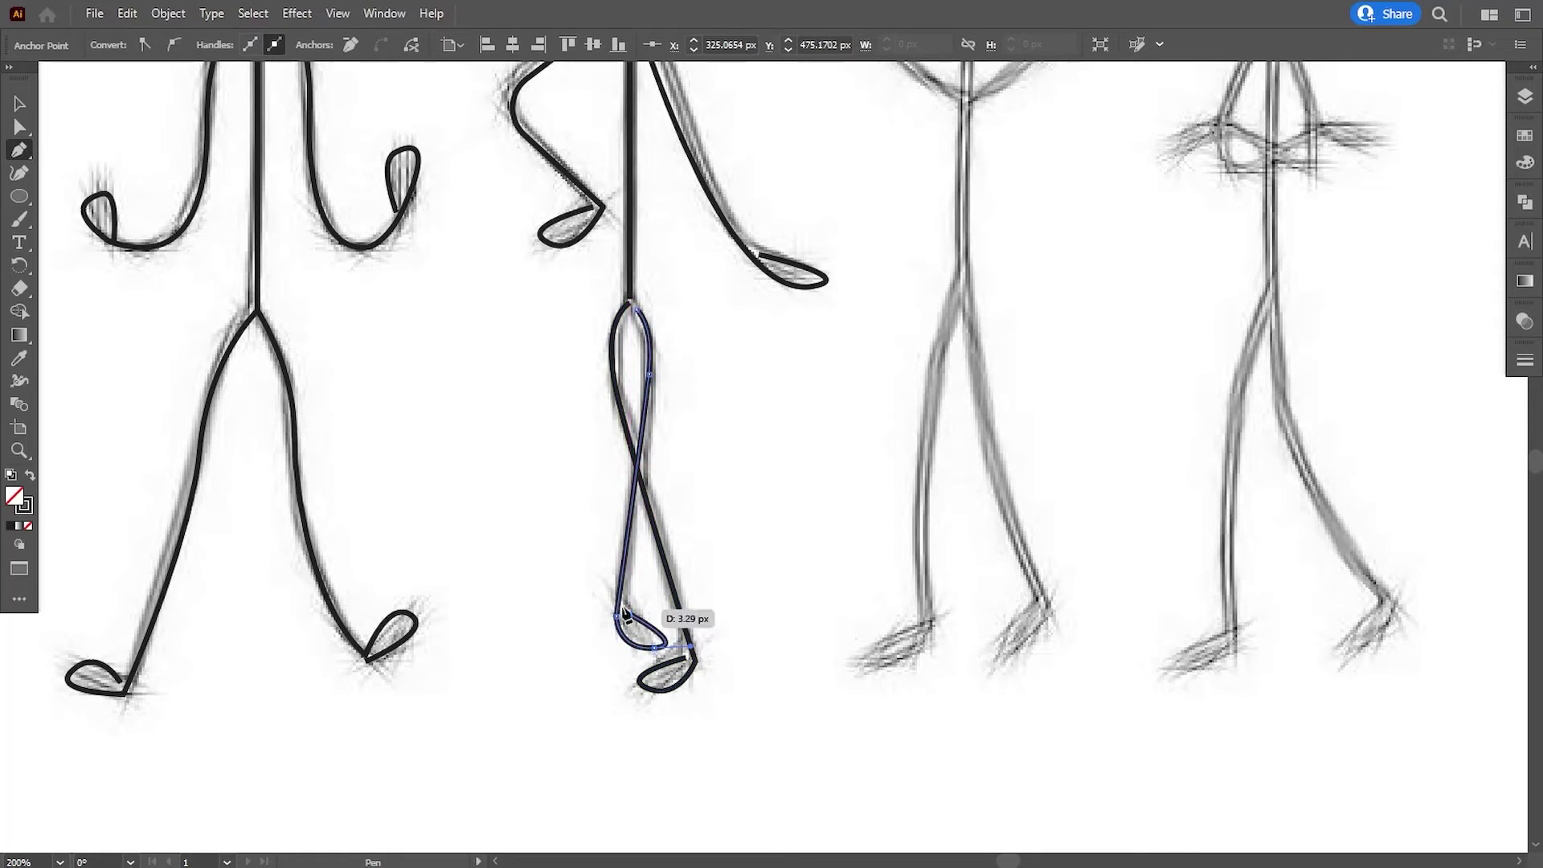
pyautogui.click(626, 615)
pyautogui.moveTo(628, 615); pyautogui.dragTo(683, 648)
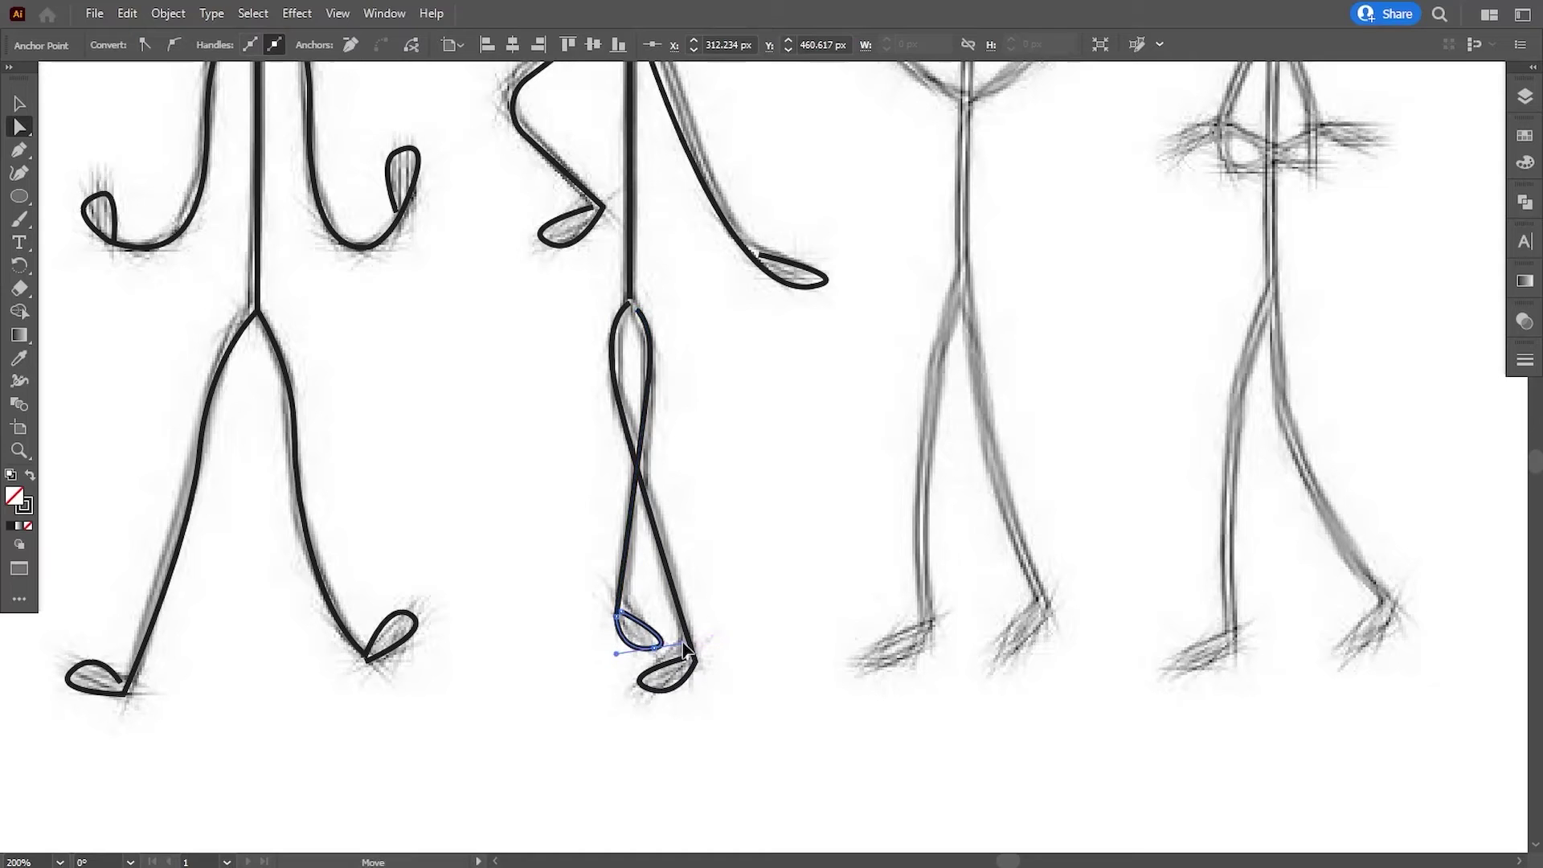
pyautogui.click(631, 305)
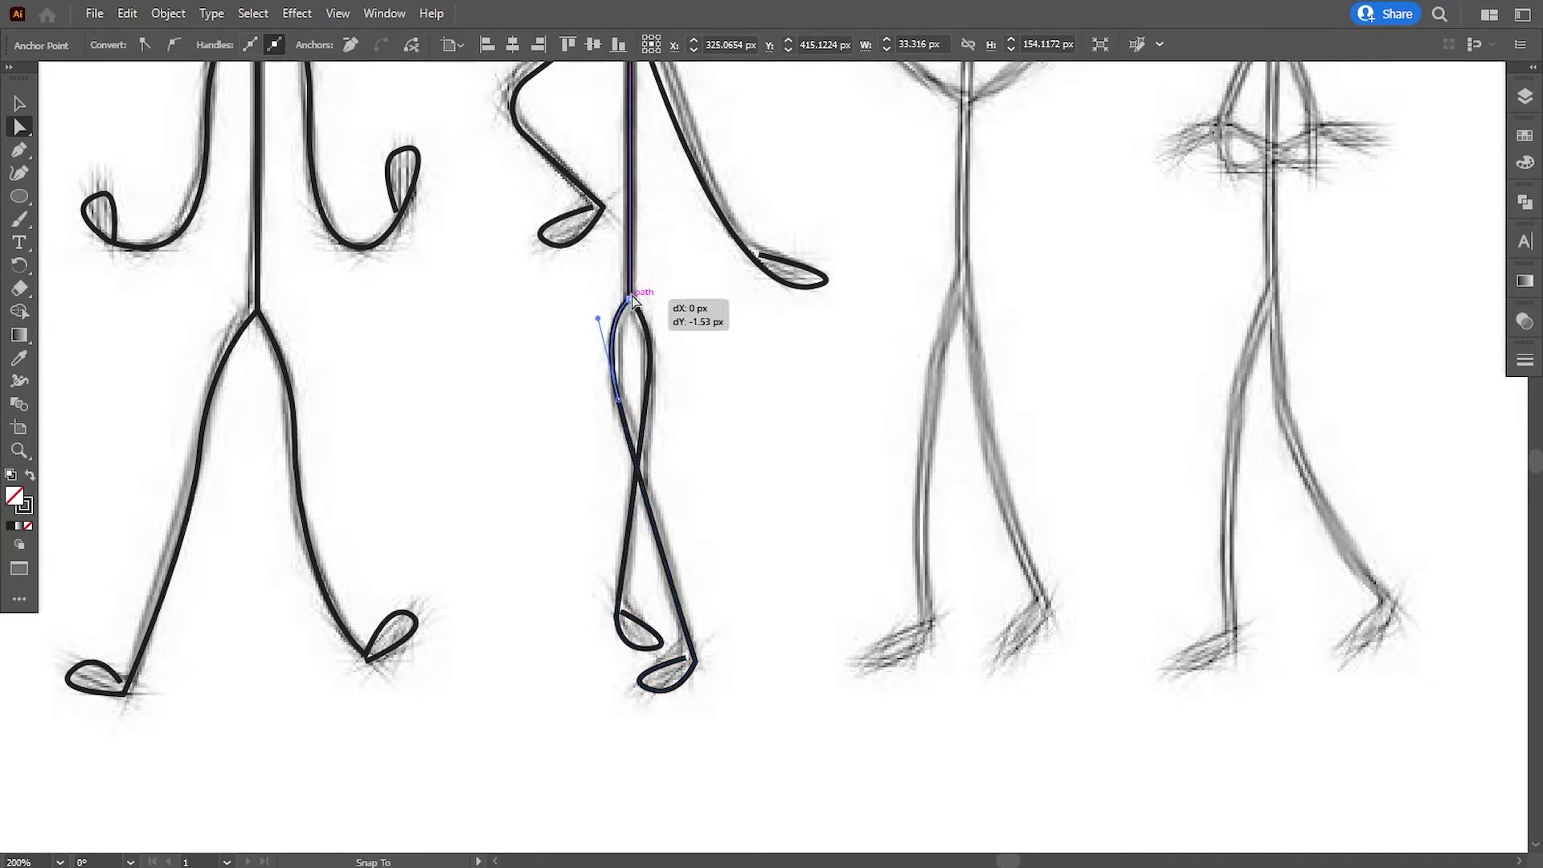
pyautogui.click(734, 475)
pyautogui.moveTo(738, 403); pyautogui.dragTo(733, 347)
pyautogui.moveTo(770, 122); pyautogui.dragTo(691, 557)
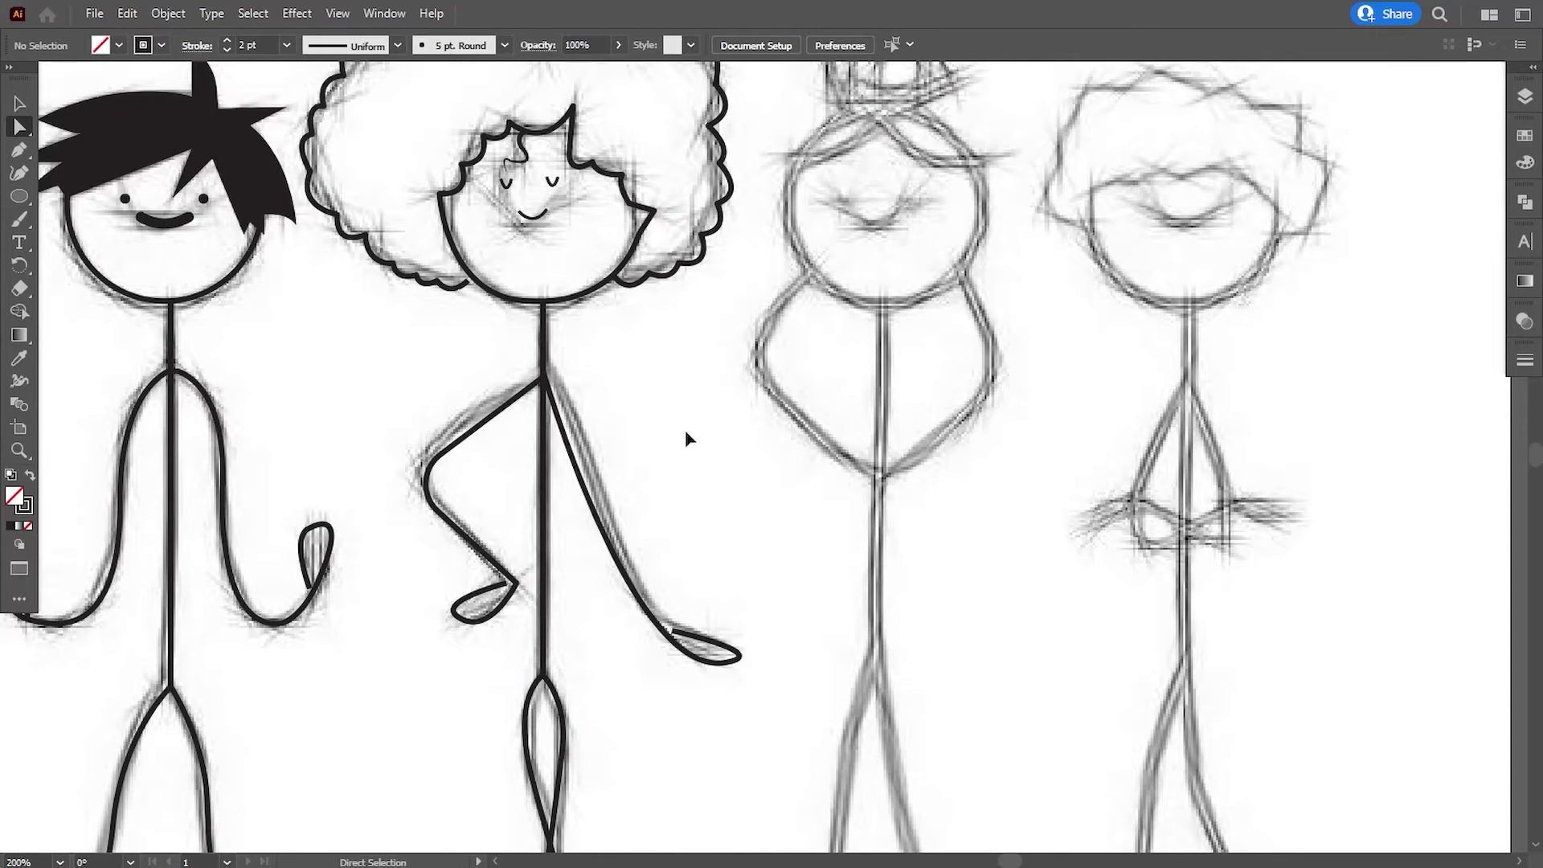
# Open the Layers list, hide and re-show the sketch layer, then zoom back in.
pyautogui.scroll(-1, 687, 438)
pyautogui.scroll(-1, 737, 551)
pyautogui.scroll(-1, 747, 479)
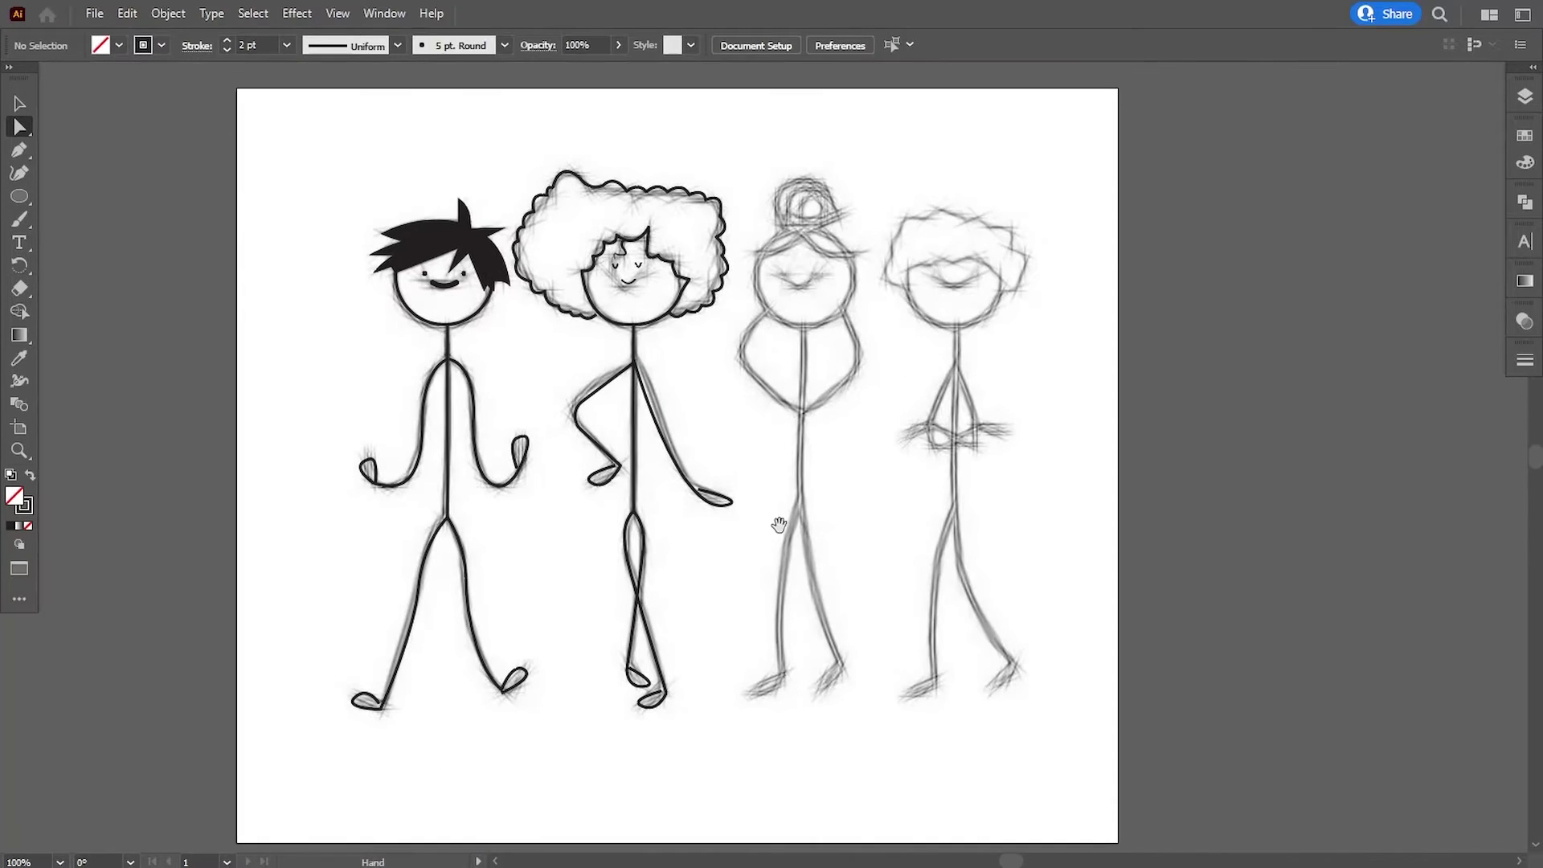
pyautogui.click(1525, 98)
pyautogui.click(1299, 543)
pyautogui.click(1298, 544)
pyautogui.moveTo(831, 430); pyautogui.dragTo(787, 428)
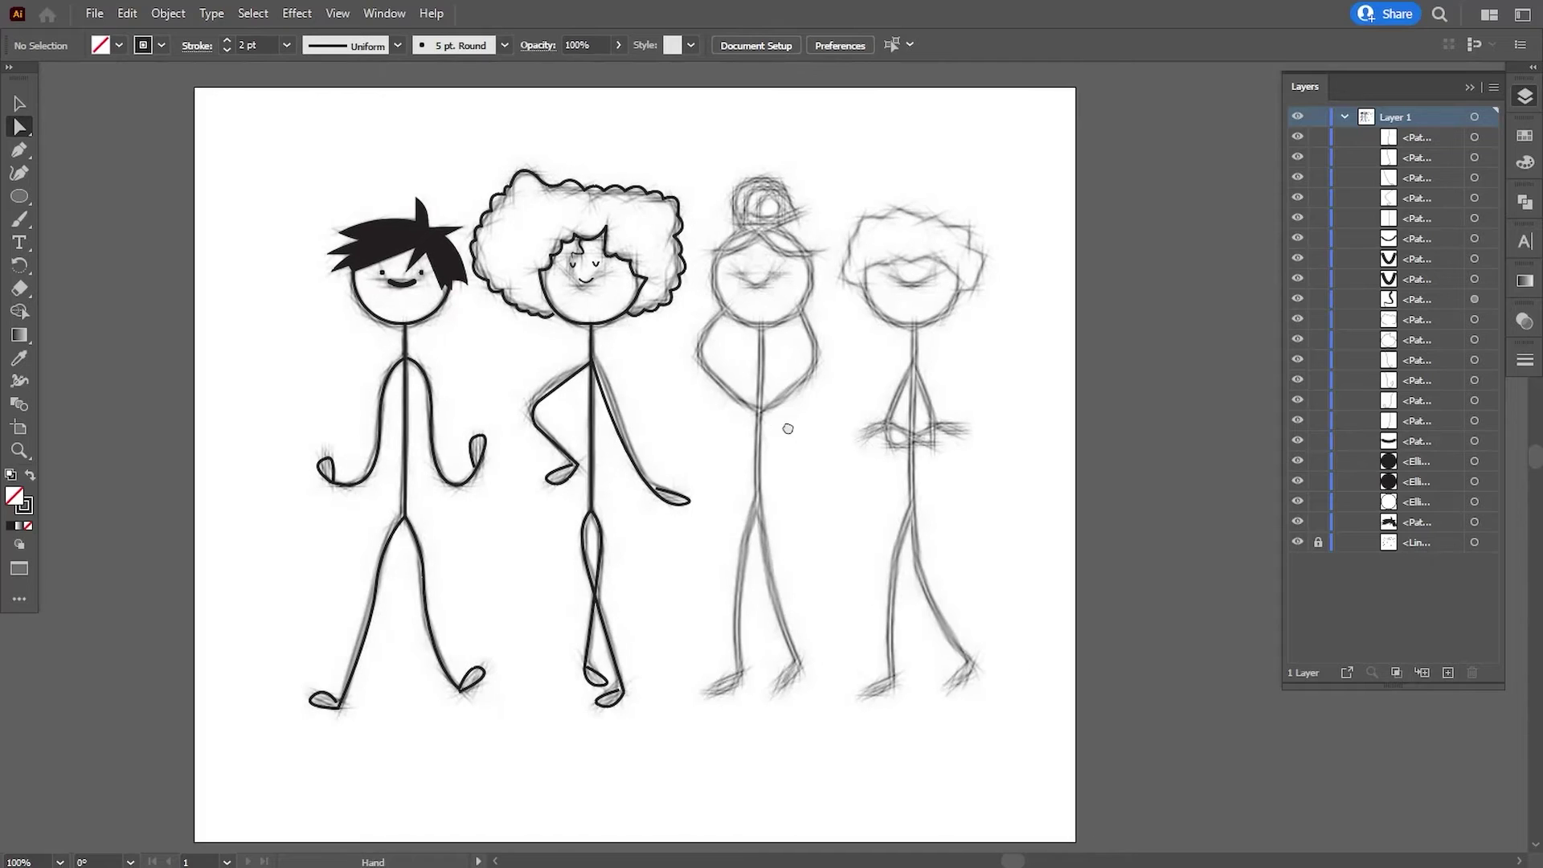
pyautogui.scroll(1, 926, 243)
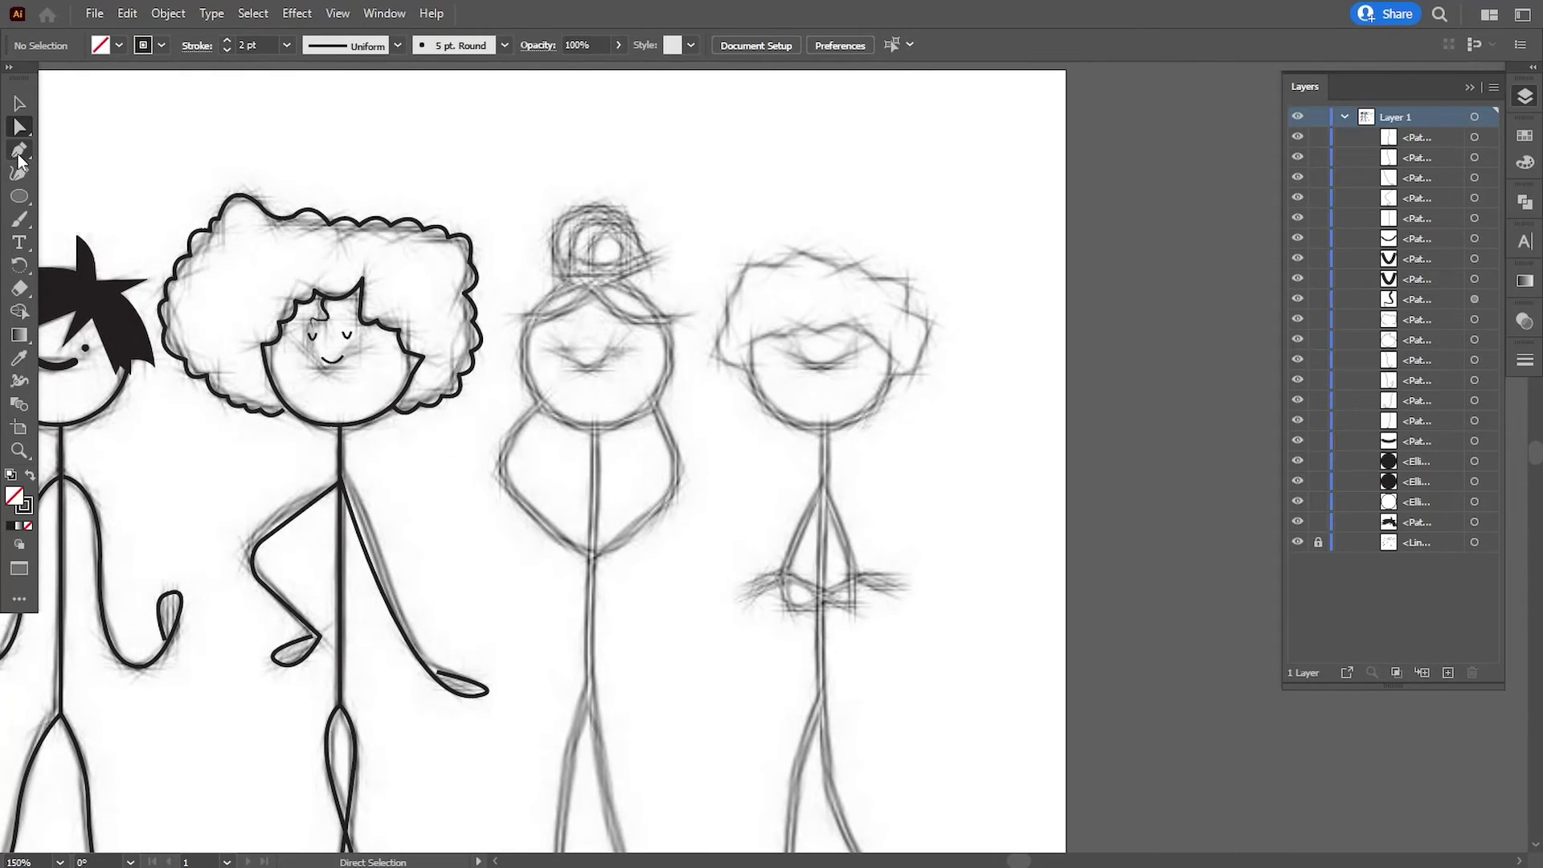
pyautogui.scroll(1, 705, 372)
pyautogui.scroll(1, 685, 338)
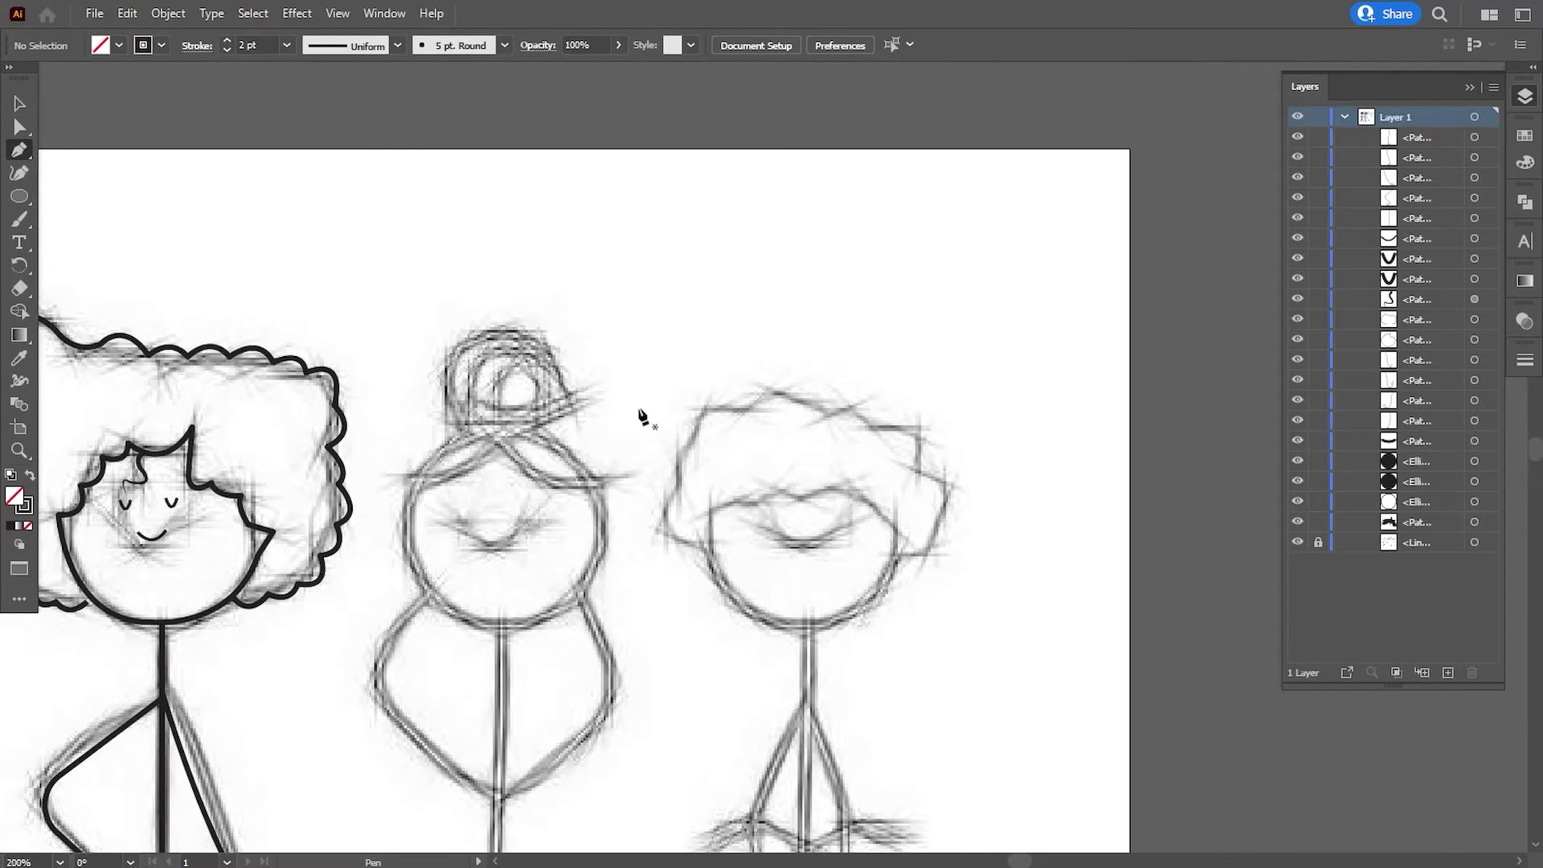
# Draw a circle outlining the third figure's head with the Ellipse tool.
pyautogui.press('l')
pyautogui.moveTo(474, 524)
pyautogui.mouseDown()
pyautogui.moveTo(675, 724)
pyautogui.moveTo(577, 597)
pyautogui.mouseUp()
pyautogui.click(20, 104)
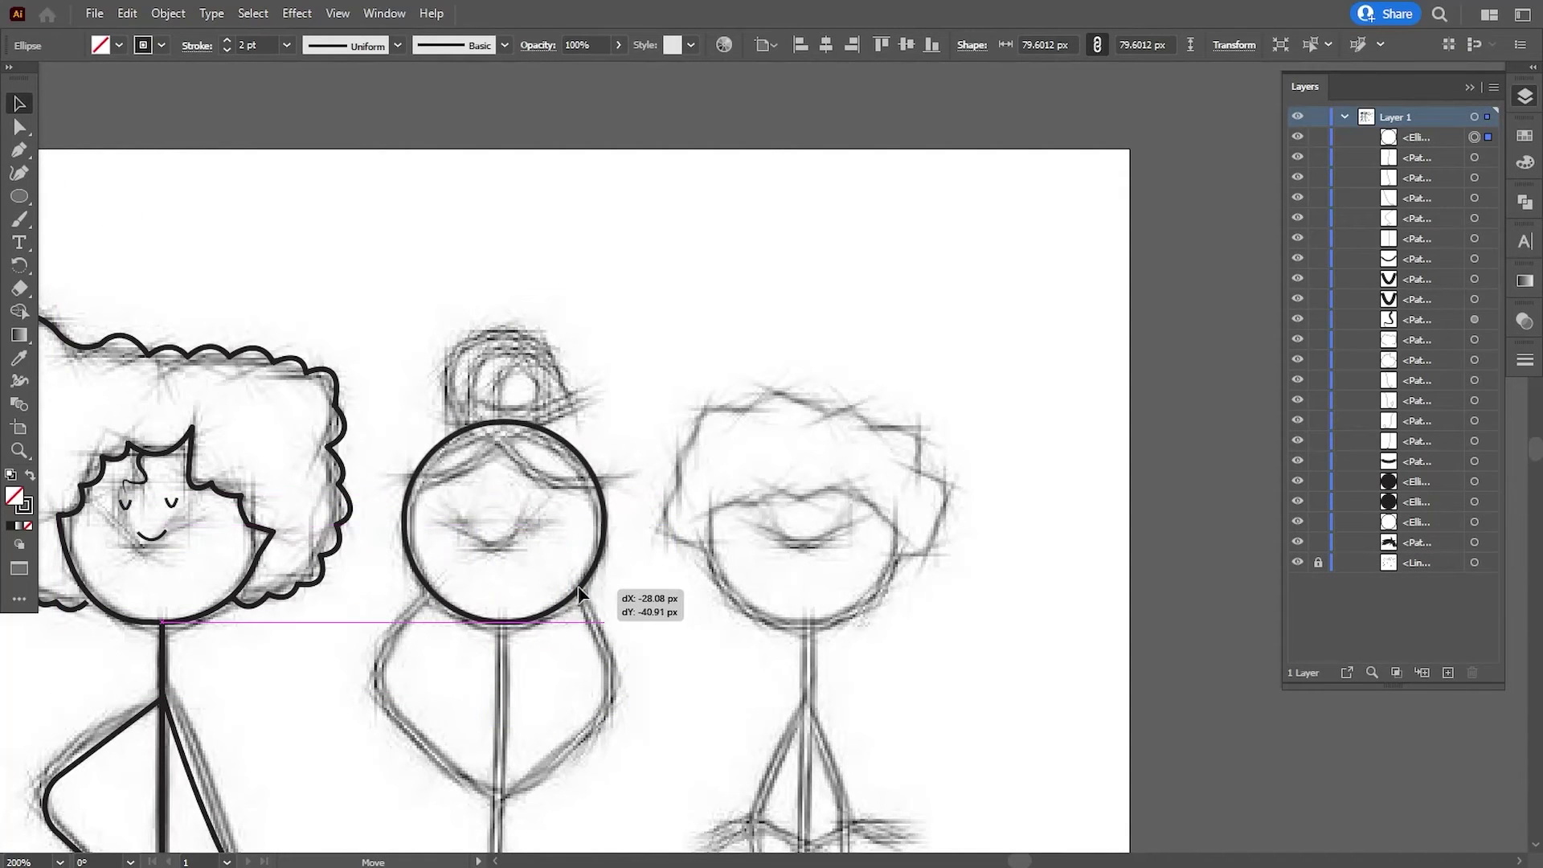
# Draw the bun circle above the head and scale it to about 38 px.
pyautogui.press('l')
pyautogui.moveTo(458, 224); pyautogui.dragTo(606, 370)
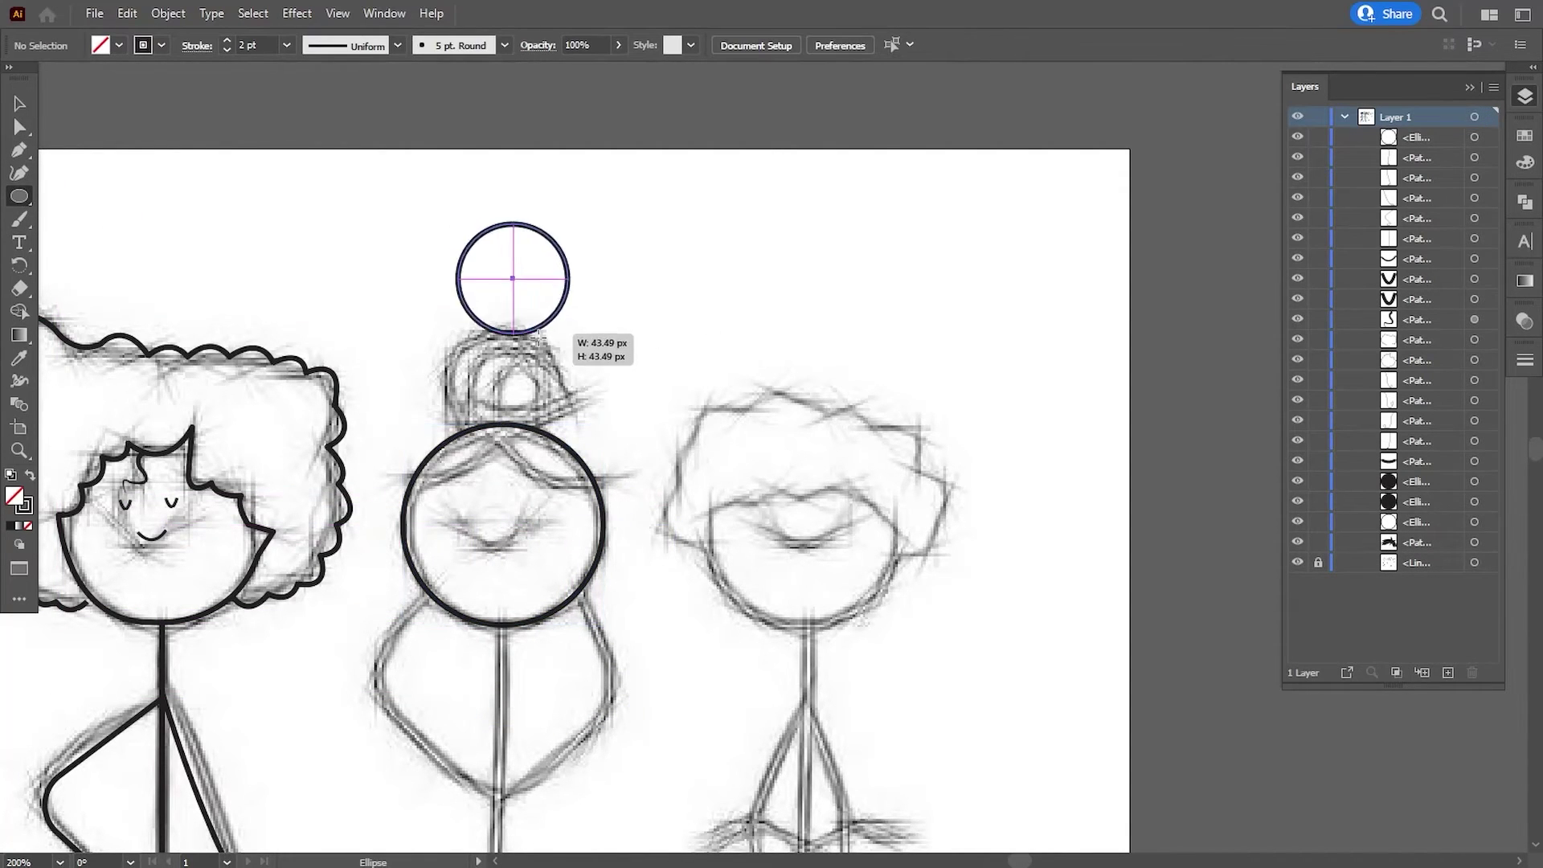
pyautogui.click(15, 104)
pyautogui.click(480, 341)
pyautogui.moveTo(479, 349); pyautogui.dragTo(451, 406)
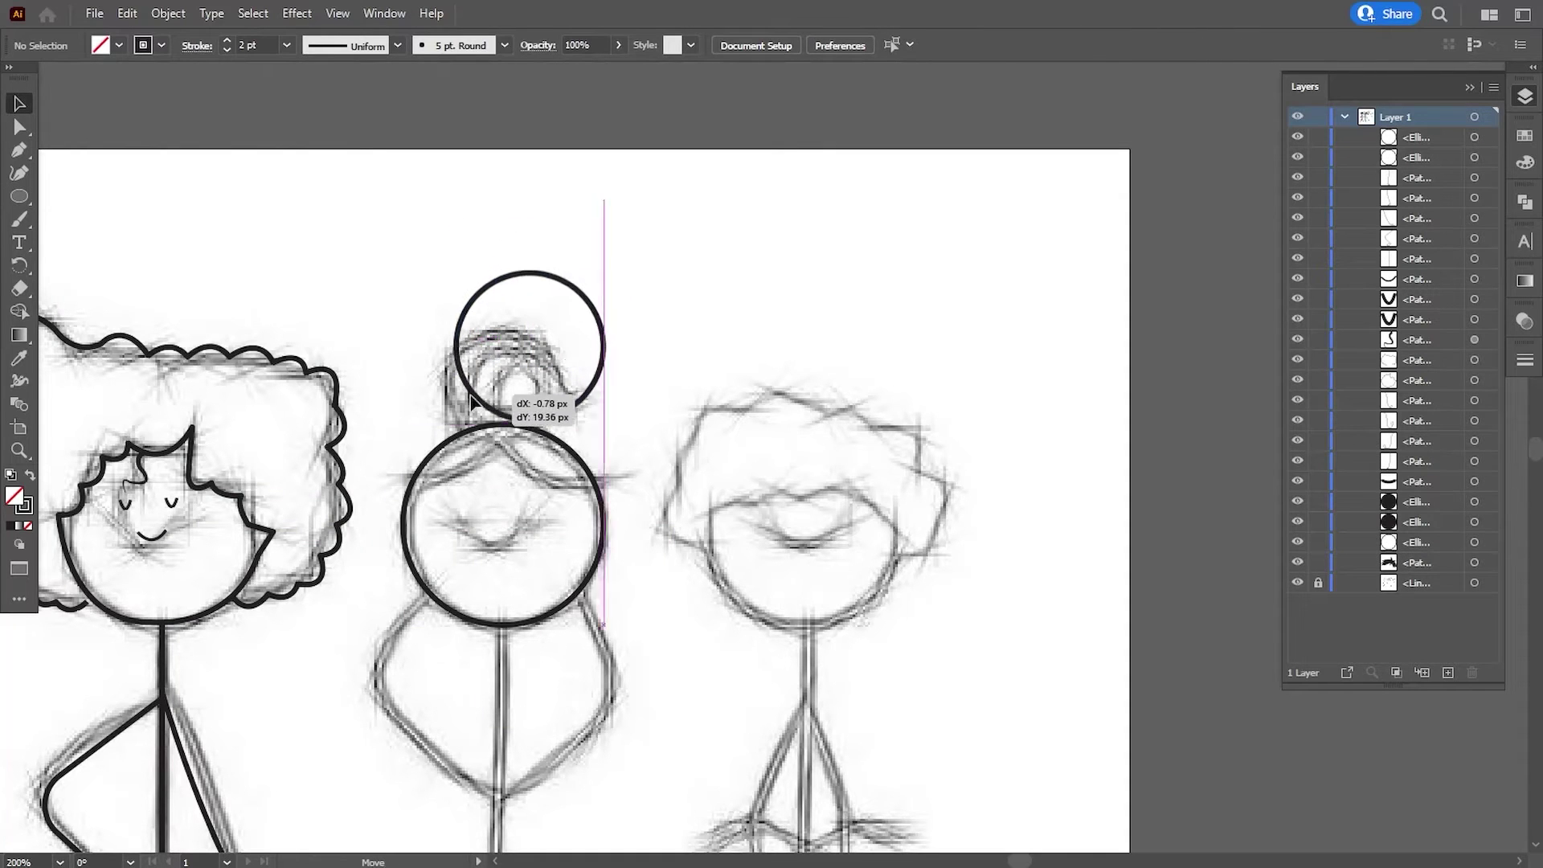
pyautogui.moveTo(581, 278); pyautogui.dragTo(452, 327)
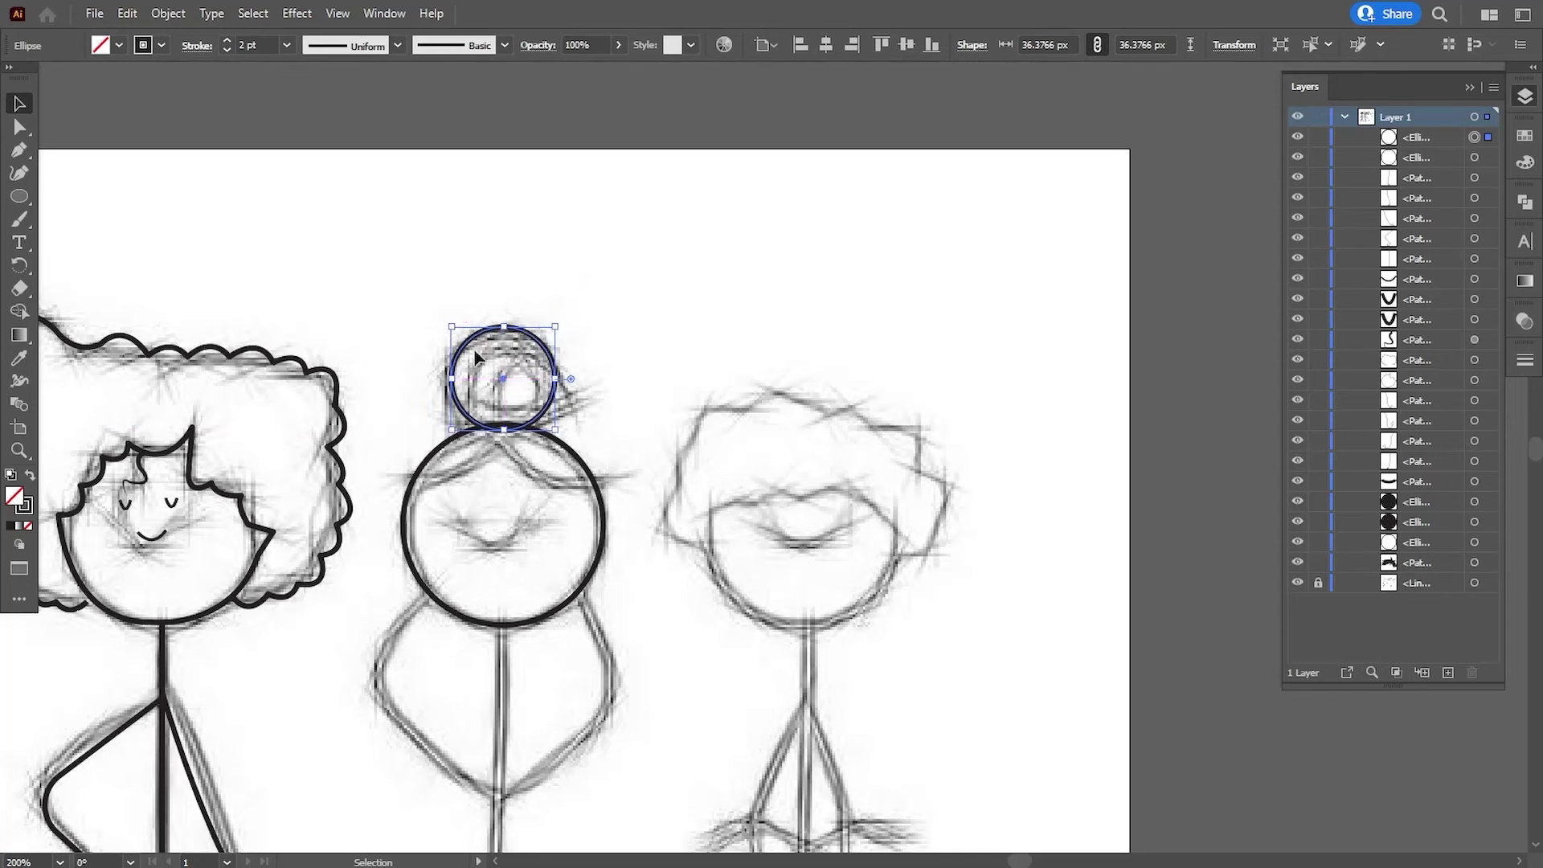
pyautogui.moveTo(544, 405); pyautogui.dragTo(541, 402)
pyautogui.moveTo(553, 325); pyautogui.dragTo(548, 328)
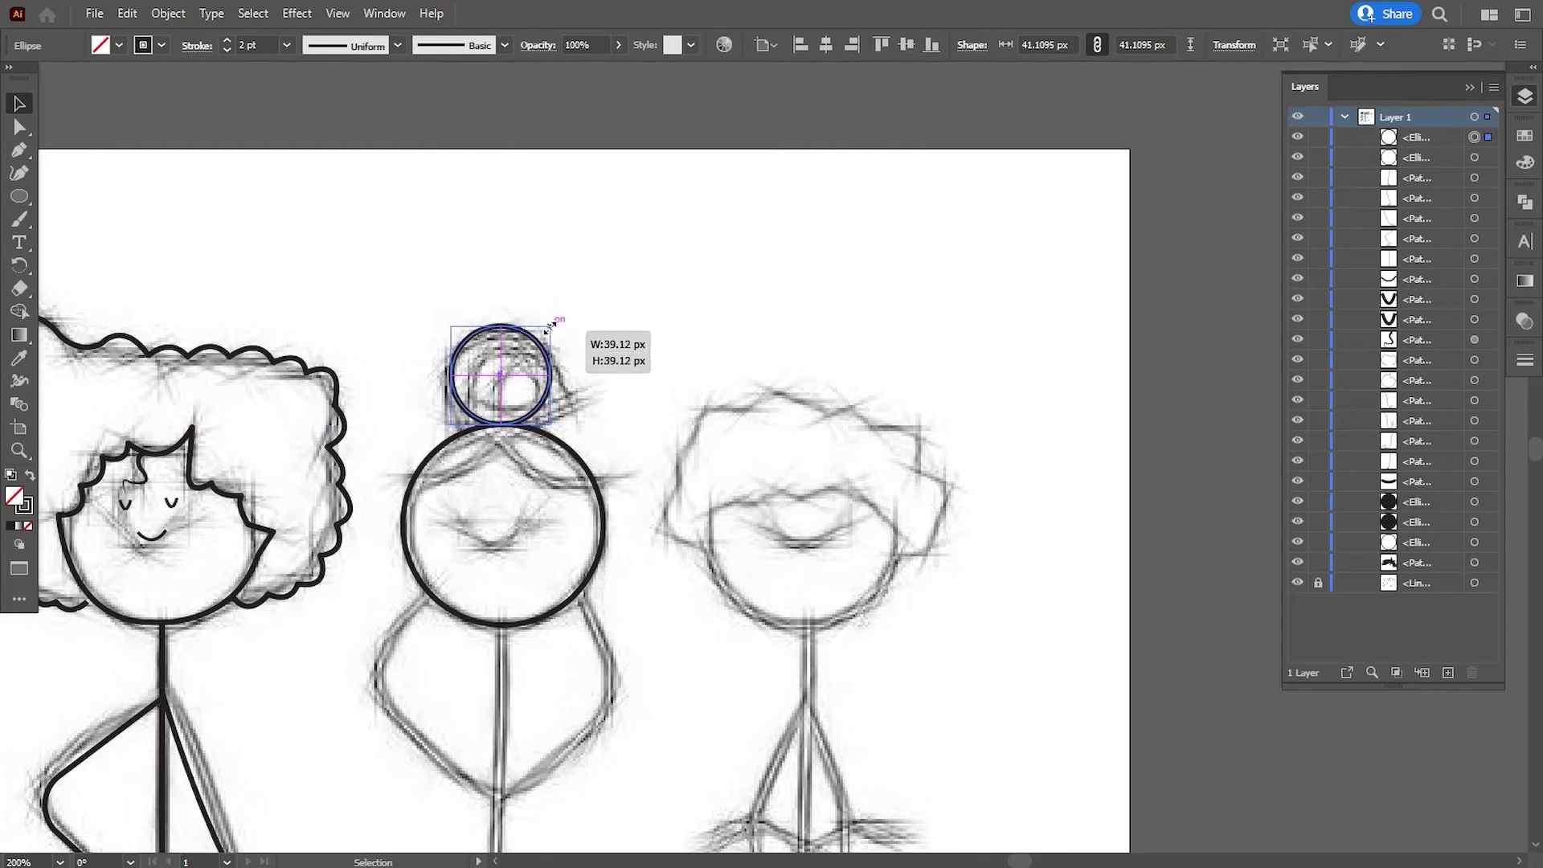
pyautogui.click(601, 355)
pyautogui.click(555, 366)
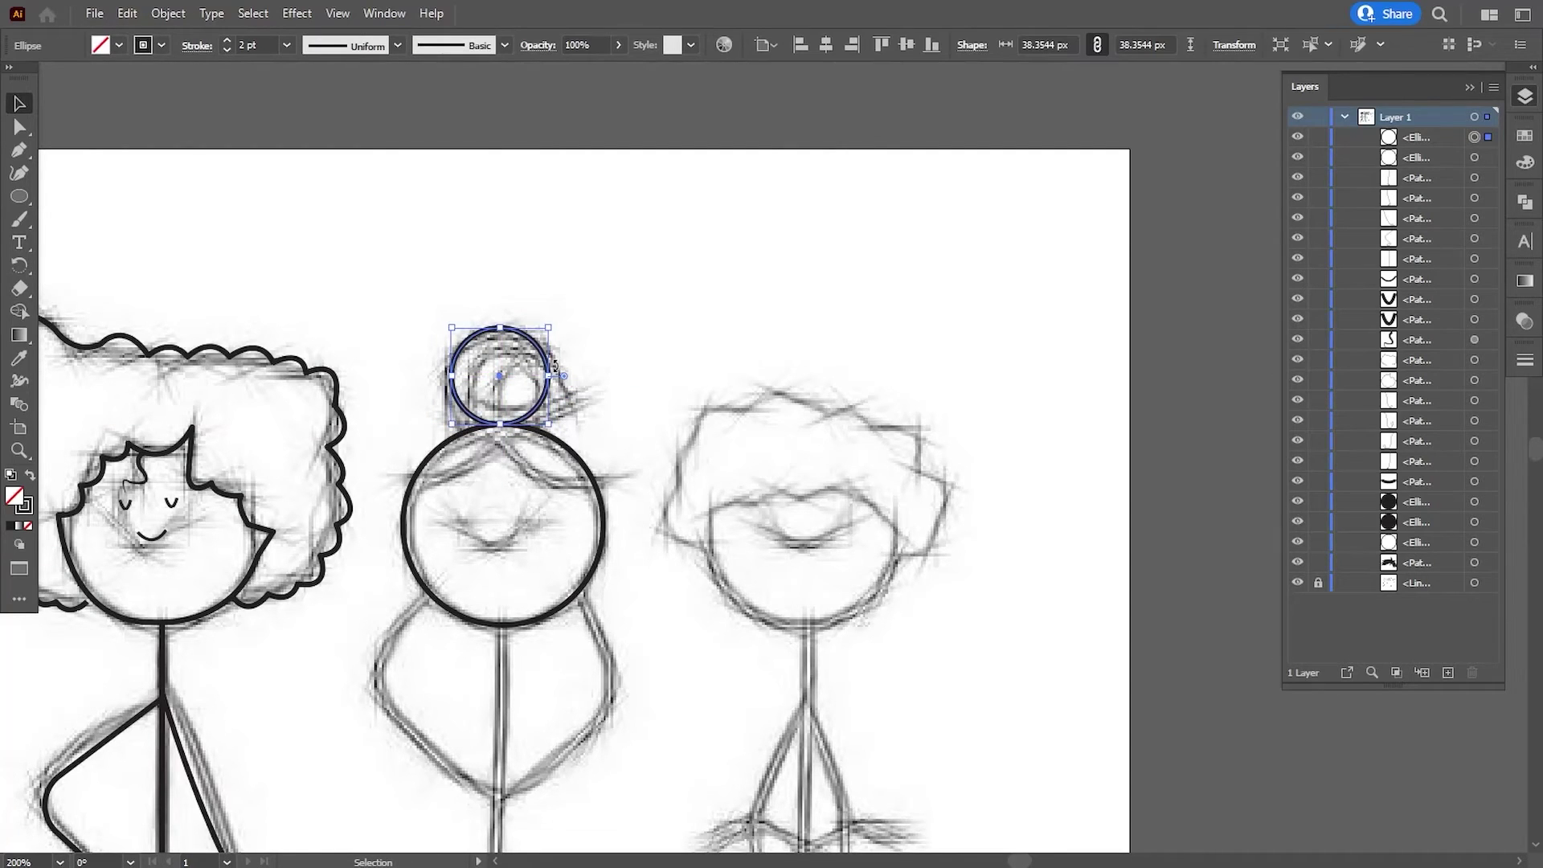
# Copy and Paste in Front the bun circle, resizing the copy to about 31 px.
pyautogui.click(127, 14)
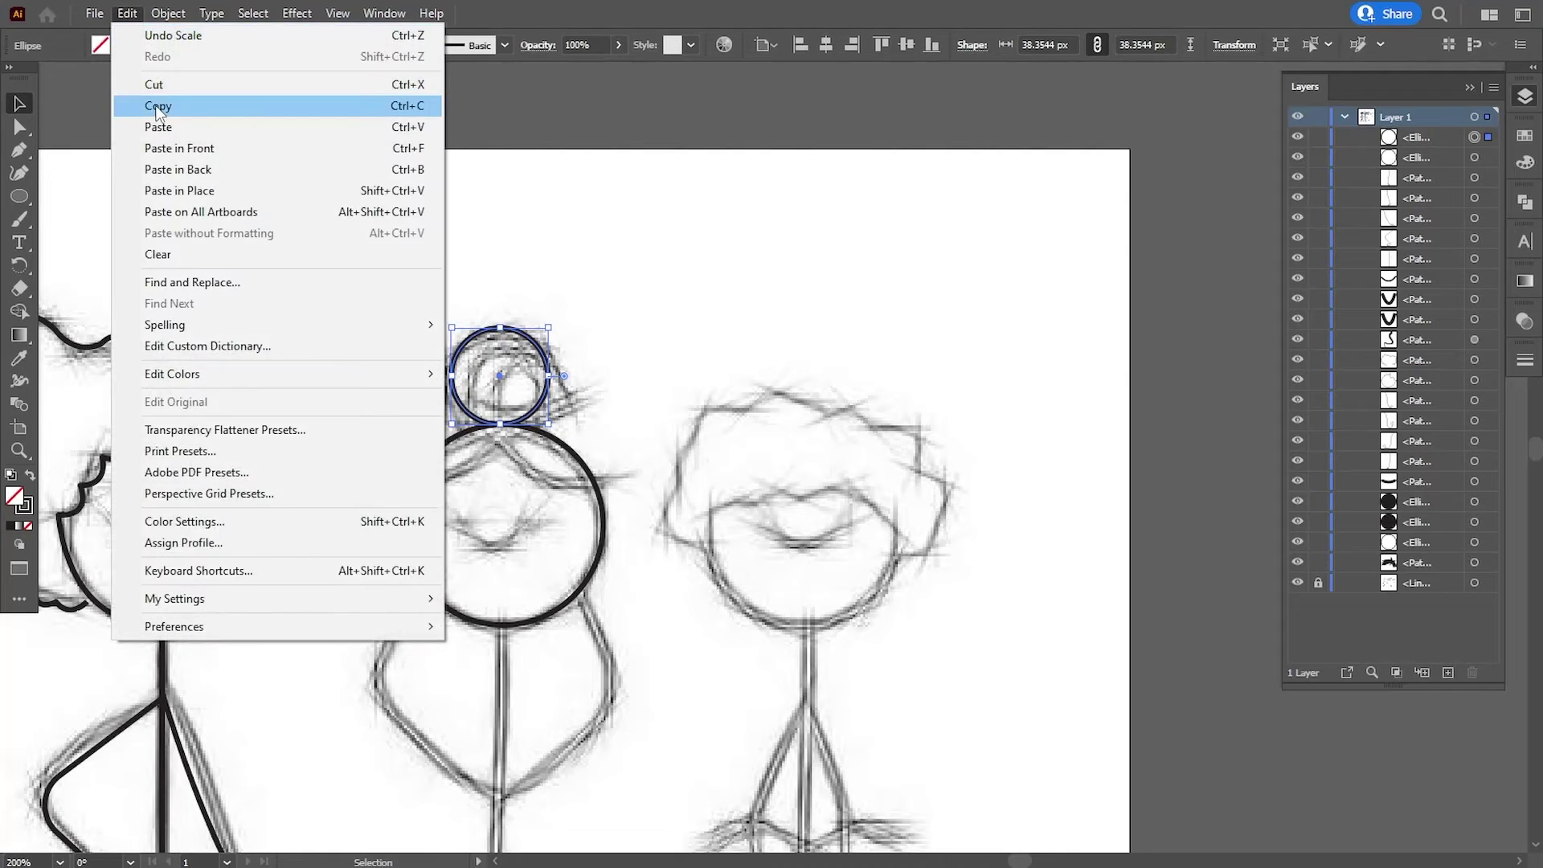
pyautogui.click(172, 103)
pyautogui.click(127, 13)
pyautogui.click(172, 148)
pyautogui.moveTo(550, 329); pyautogui.dragTo(536, 339)
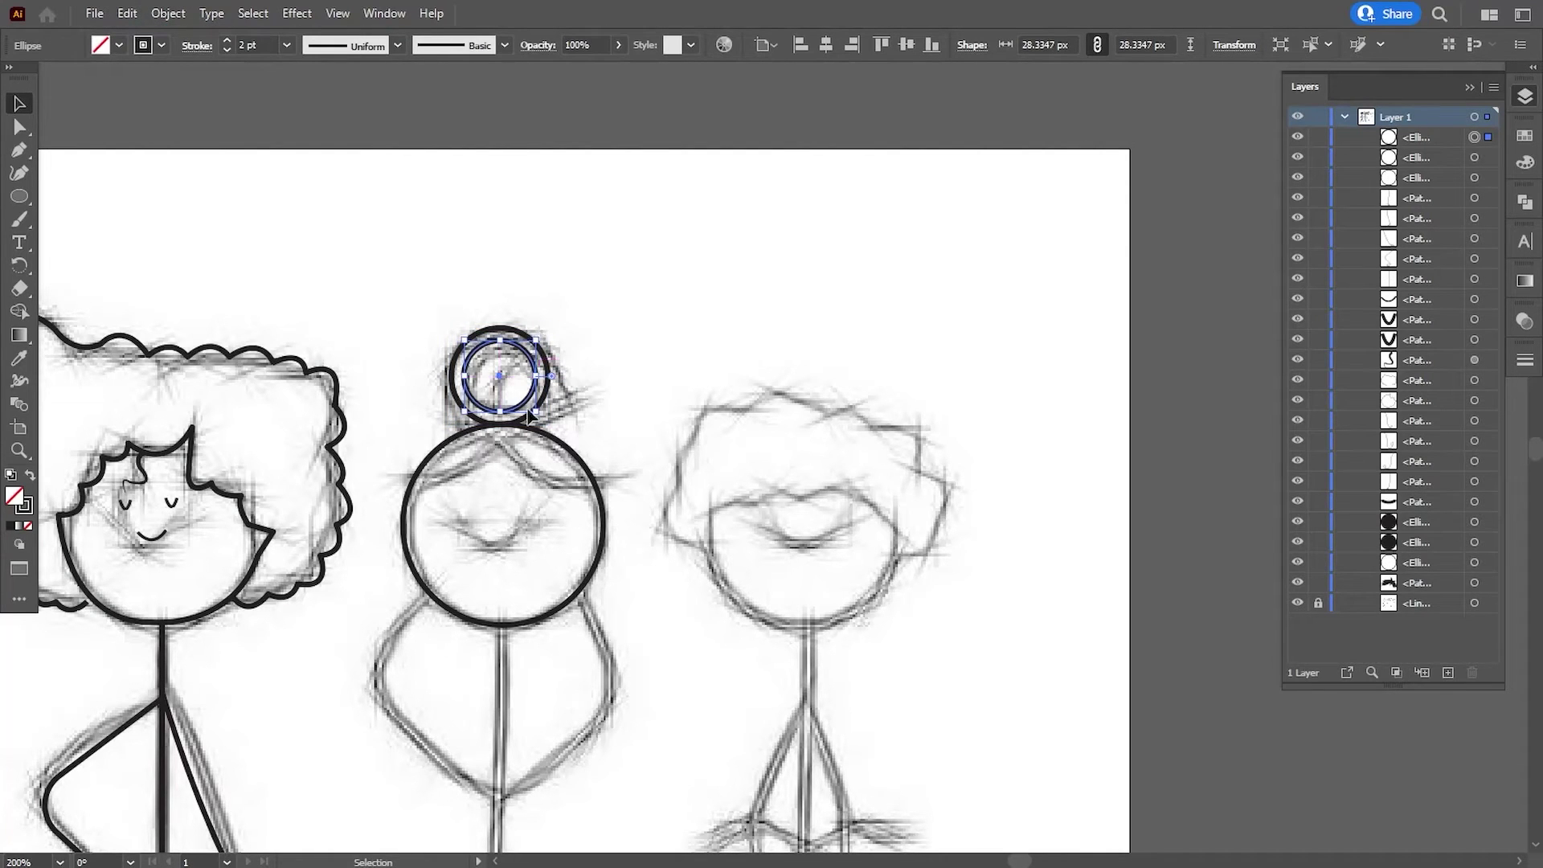
pyautogui.moveTo(518, 412); pyautogui.dragTo(528, 419)
pyautogui.moveTo(475, 348); pyautogui.dragTo(469, 340)
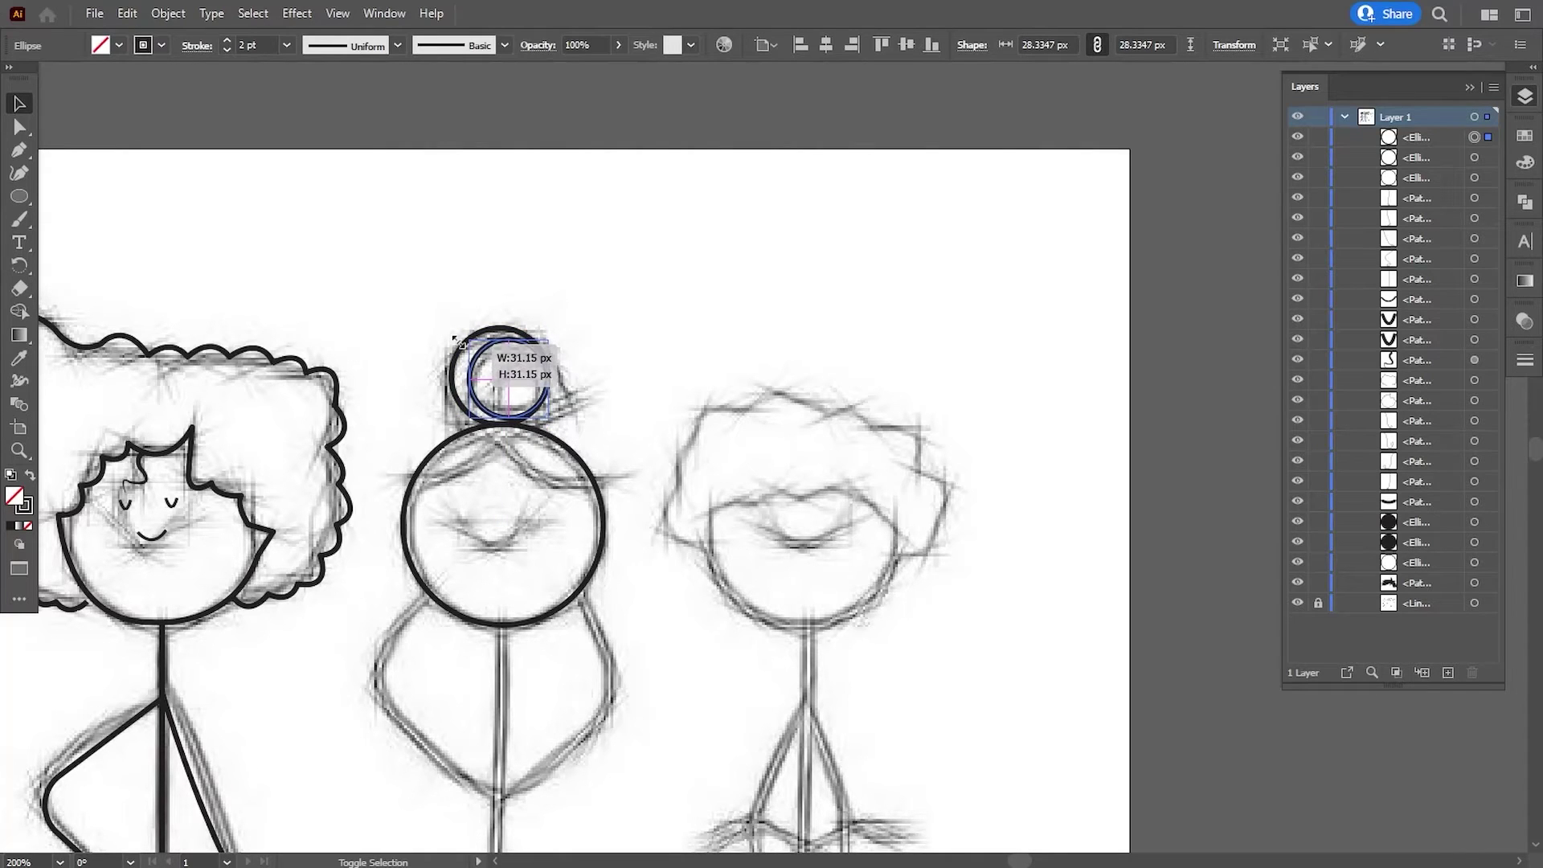
# Paste another copy in front, shrink it to about 22 px and nudge it into place.
pyautogui.click(127, 13)
pyautogui.click(159, 105)
pyautogui.click(127, 13)
pyautogui.click(179, 148)
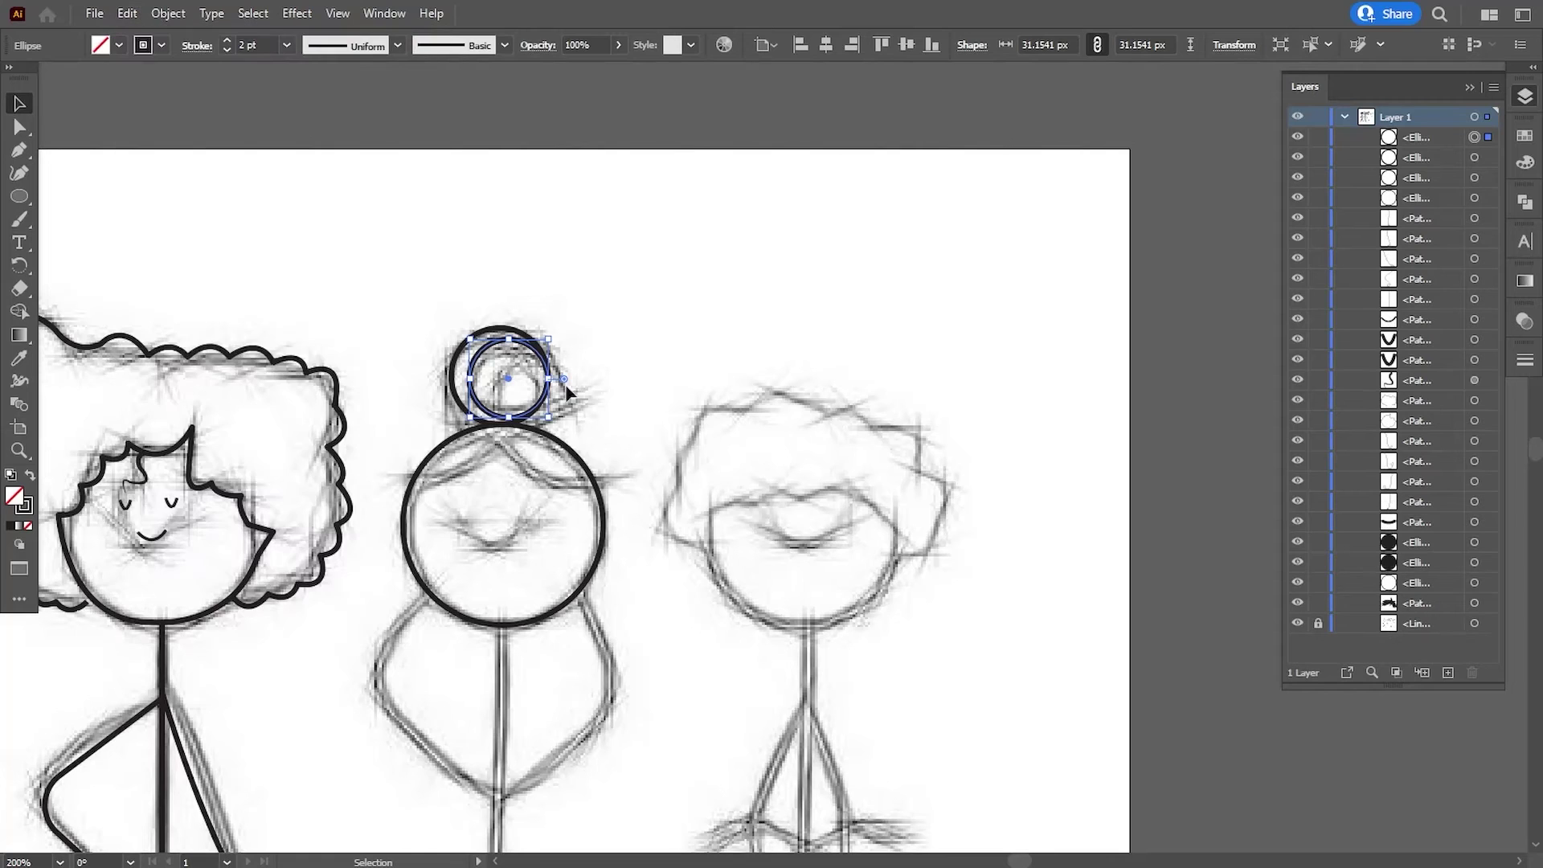
pyautogui.moveTo(547, 342)
pyautogui.mouseDown()
pyautogui.moveTo(511, 379)
pyautogui.moveTo(539, 398)
pyautogui.mouseUp()
pyautogui.click(619, 408)
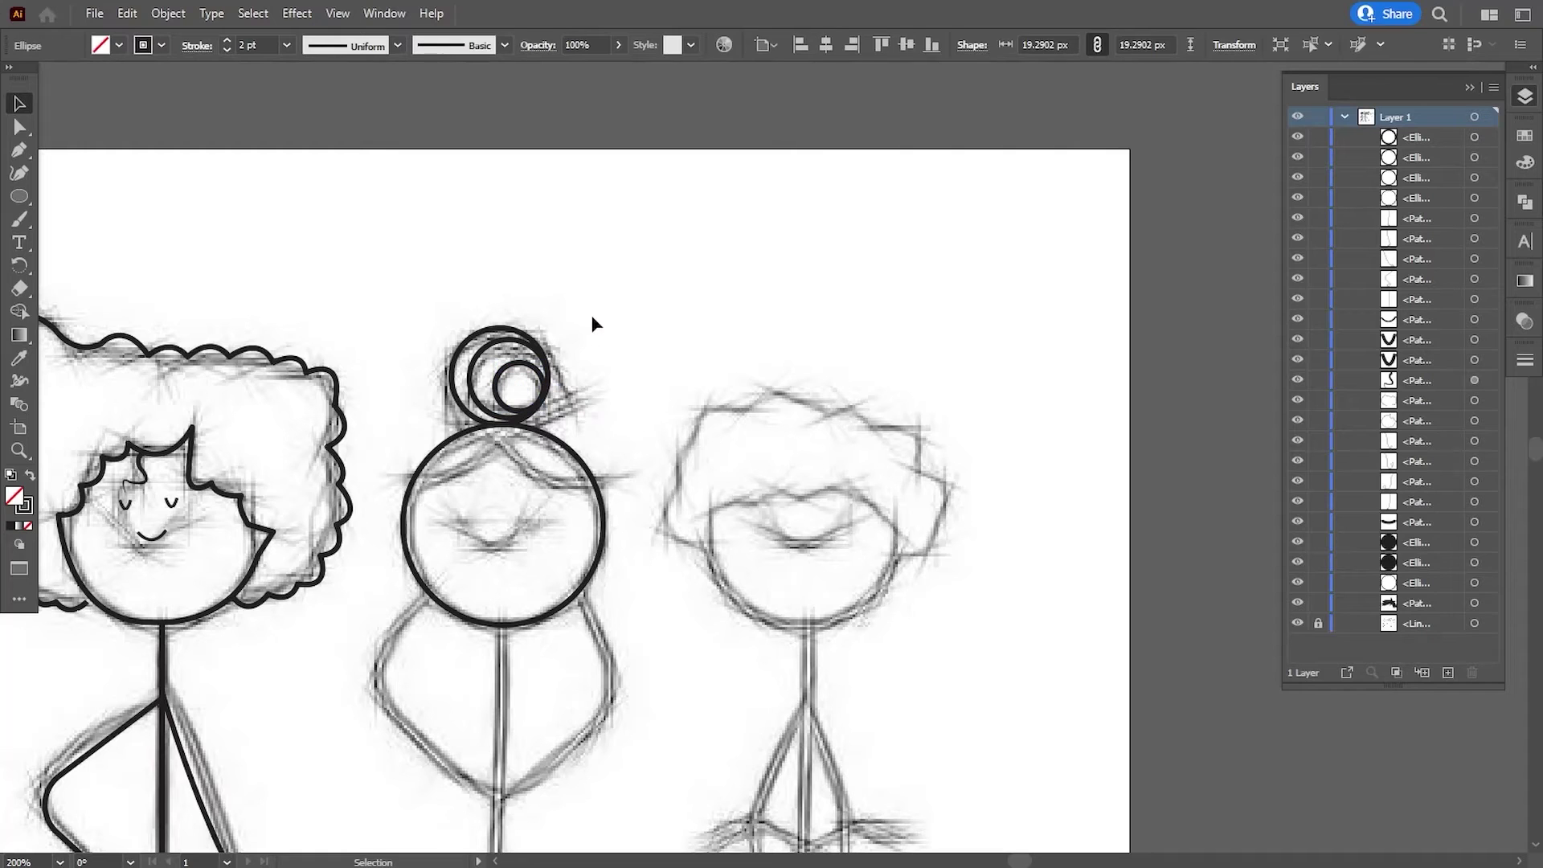
pyautogui.hscroll(-1, 569, 365)
pyautogui.moveTo(514, 384); pyautogui.dragTo(520, 385)
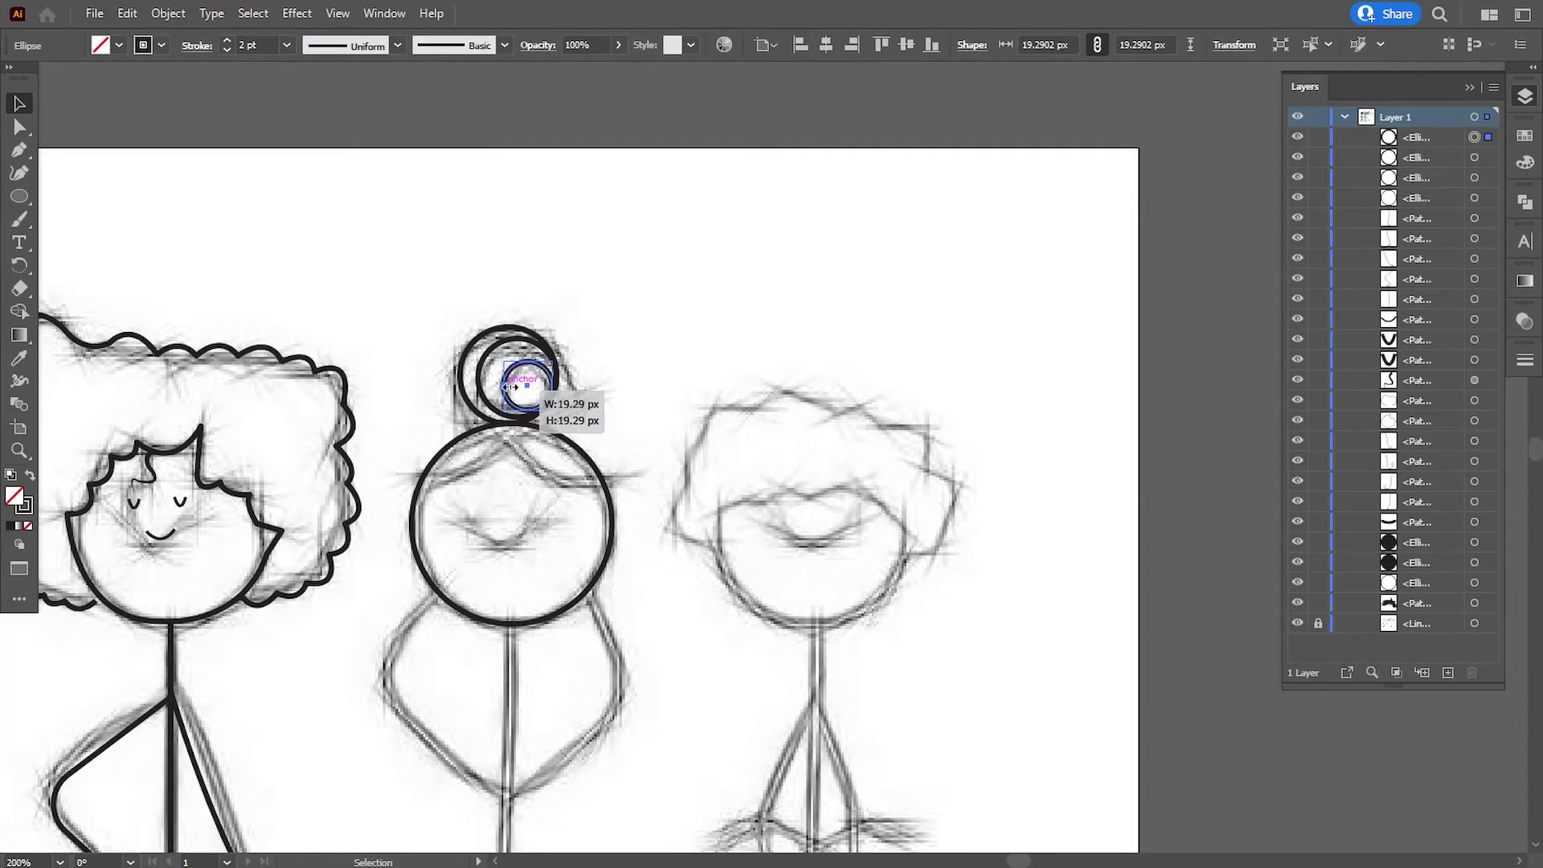
pyautogui.click(628, 371)
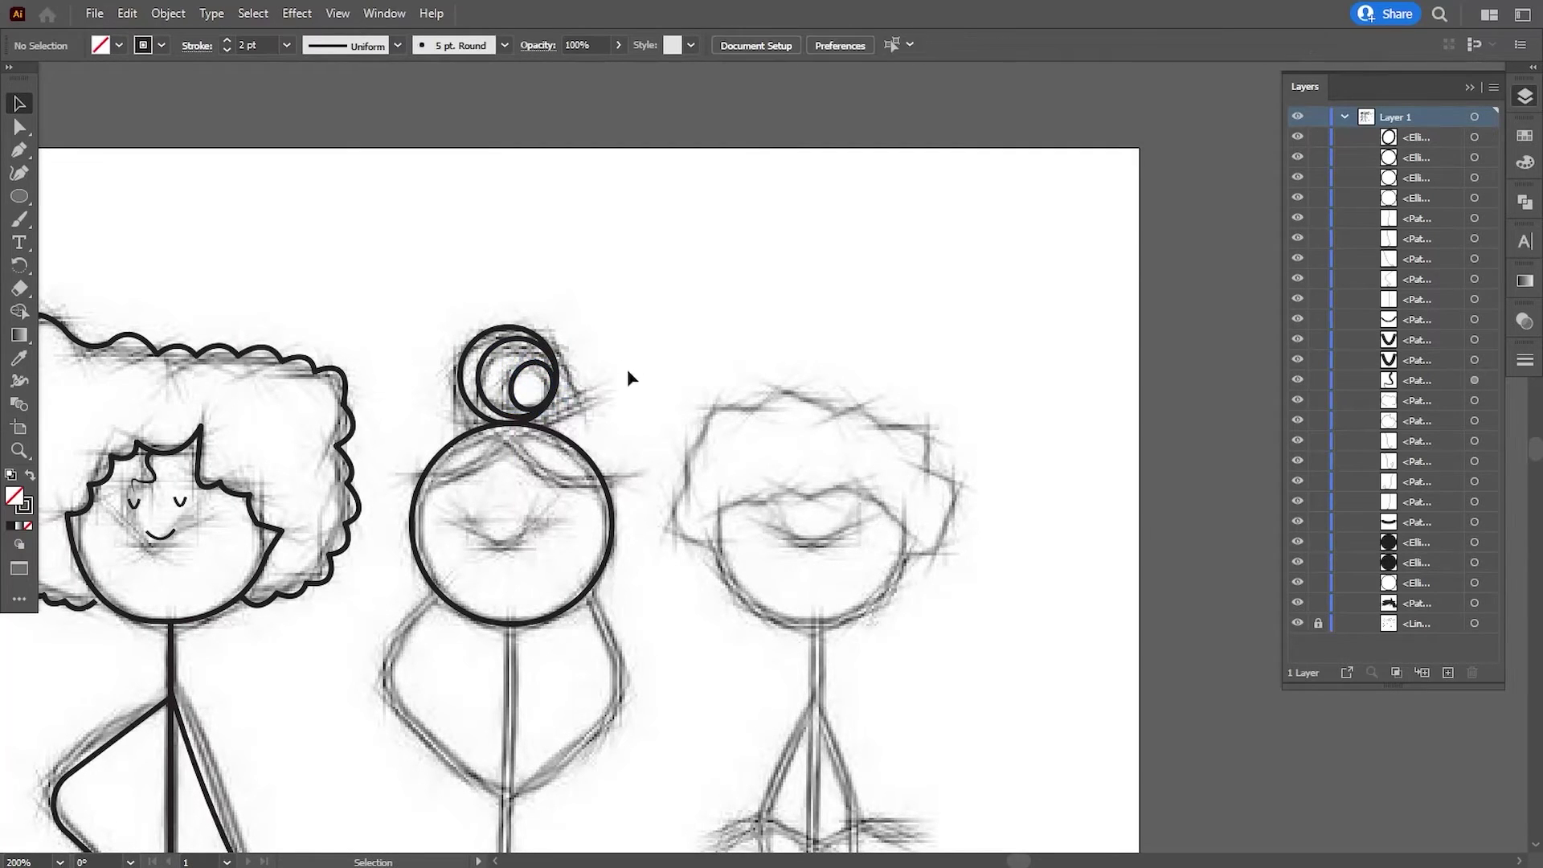
# Draw a Pen loop under the bun and round its left corner.
pyautogui.click(18, 152)
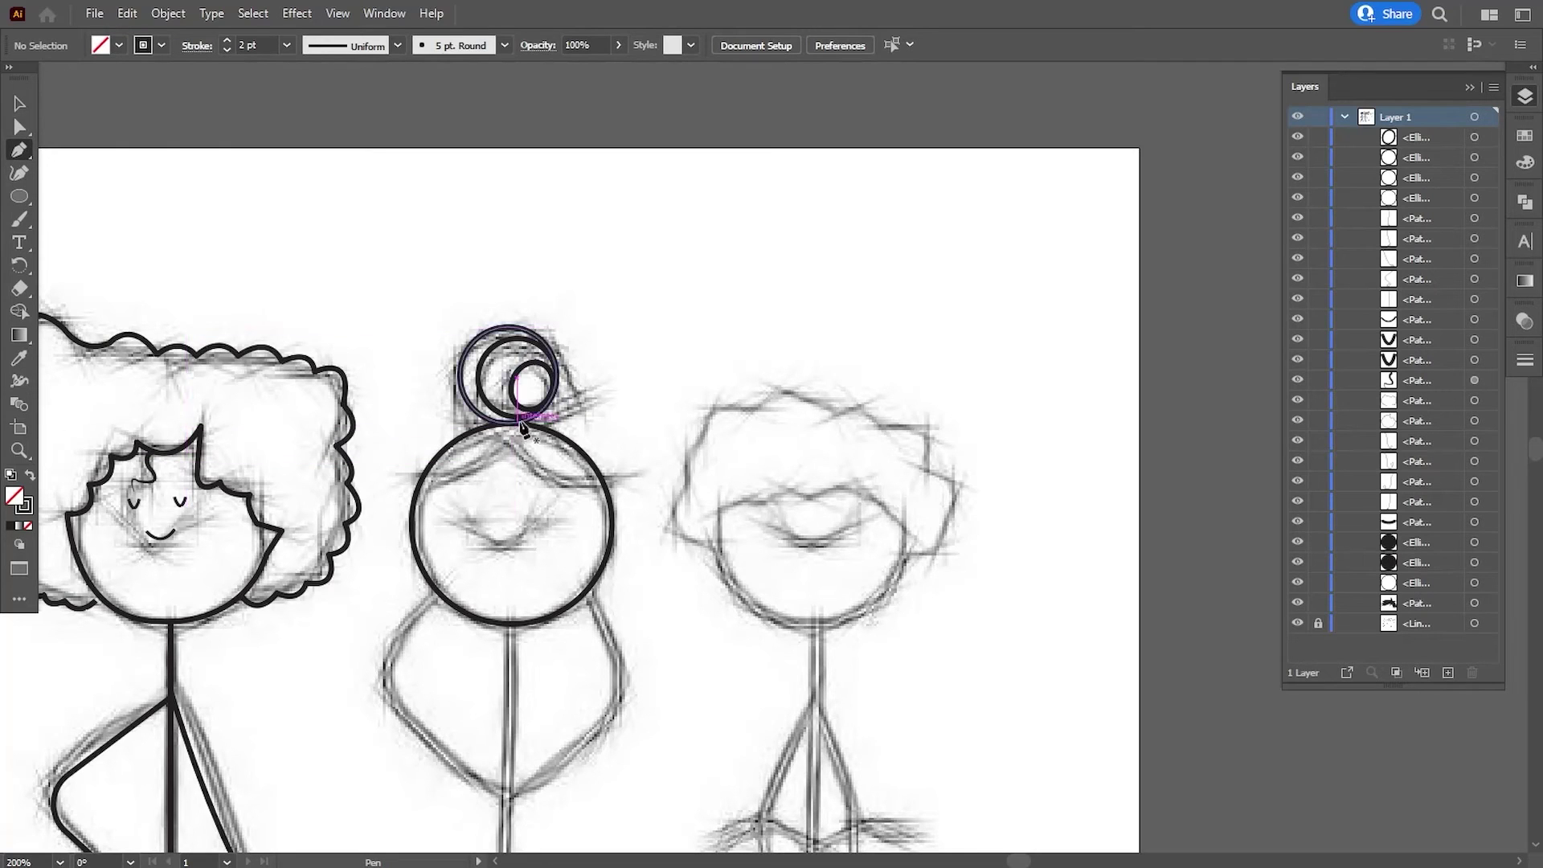
pyautogui.click(537, 407)
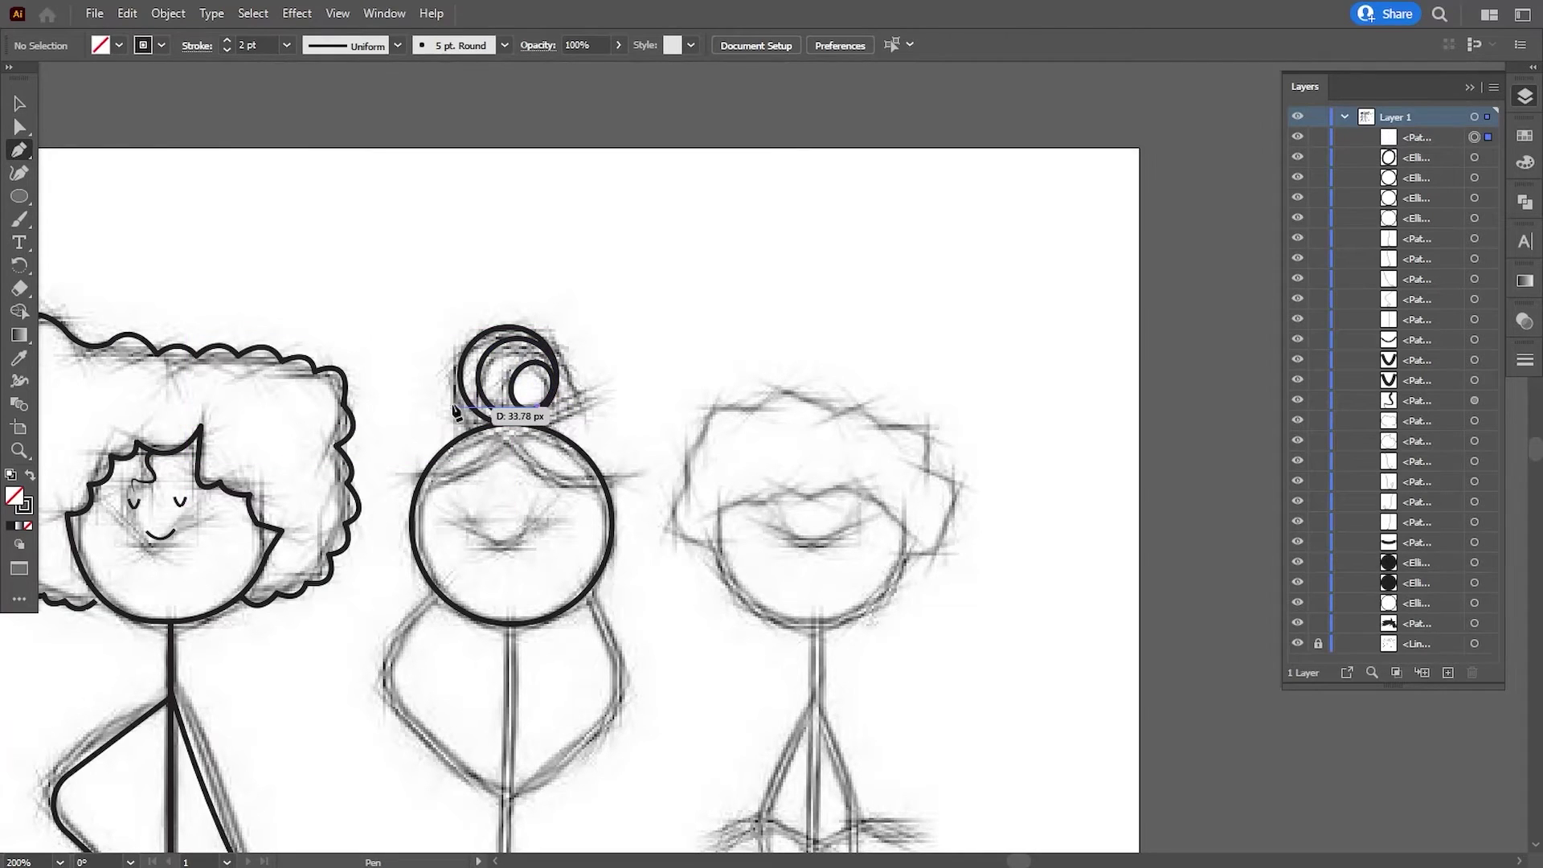
pyautogui.moveTo(463, 408)
pyautogui.mouseDown()
pyautogui.moveTo(417, 424)
pyautogui.moveTo(635, 420)
pyautogui.mouseUp()
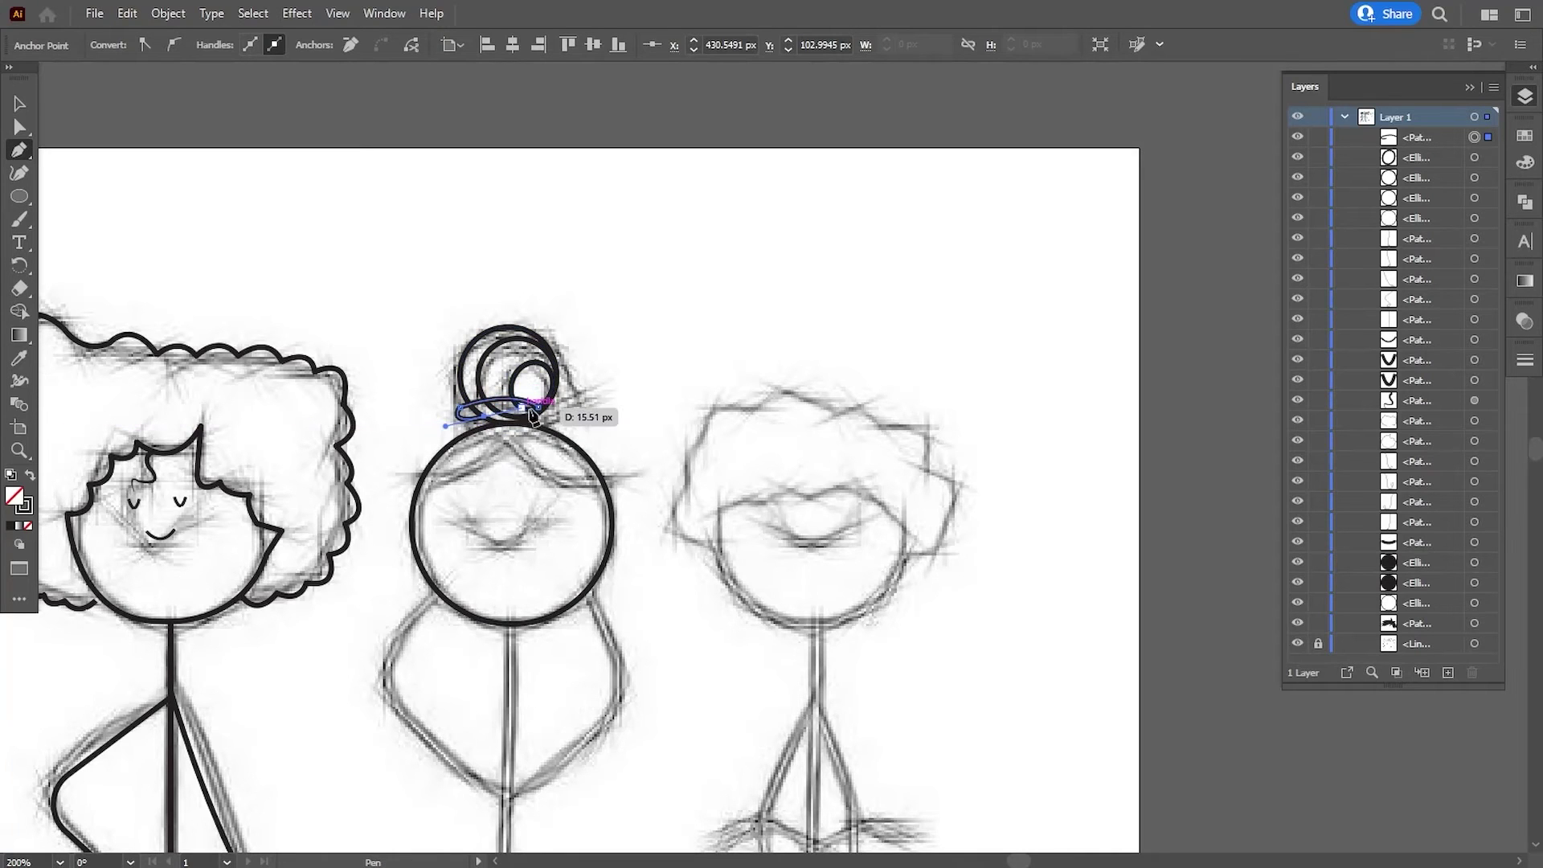
pyautogui.press('a')
pyautogui.click(238, 197)
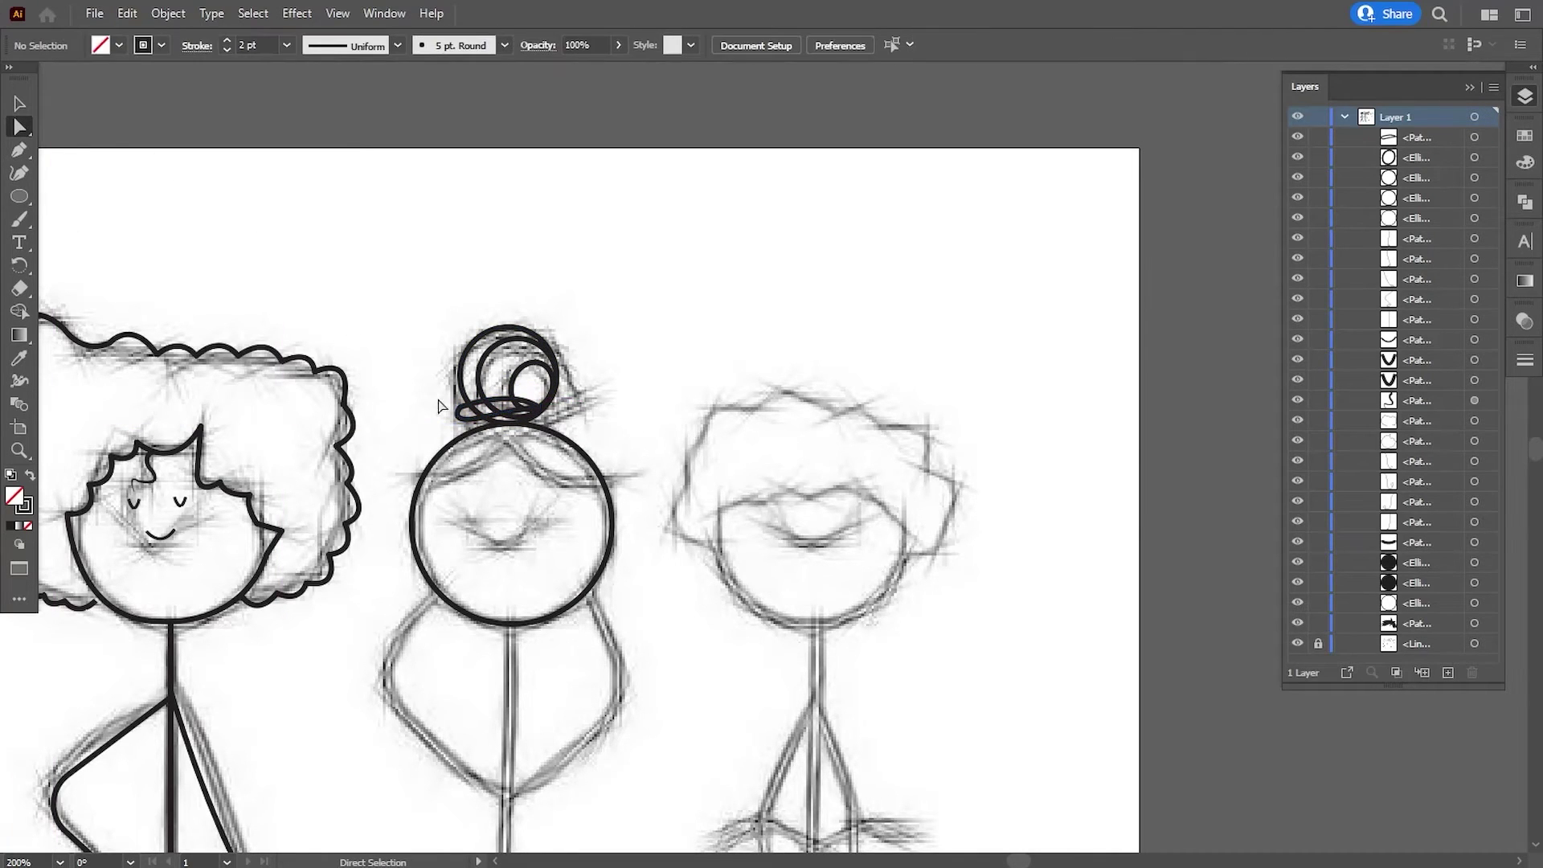
pyautogui.click(465, 412)
pyautogui.moveTo(471, 414); pyautogui.dragTo(491, 418)
pyautogui.click(56, 240)
# Zoom in and draw an extra closed loop rising from the bun's bottom.
pyautogui.press('p')
pyautogui.hotkey('ctrl', '+')
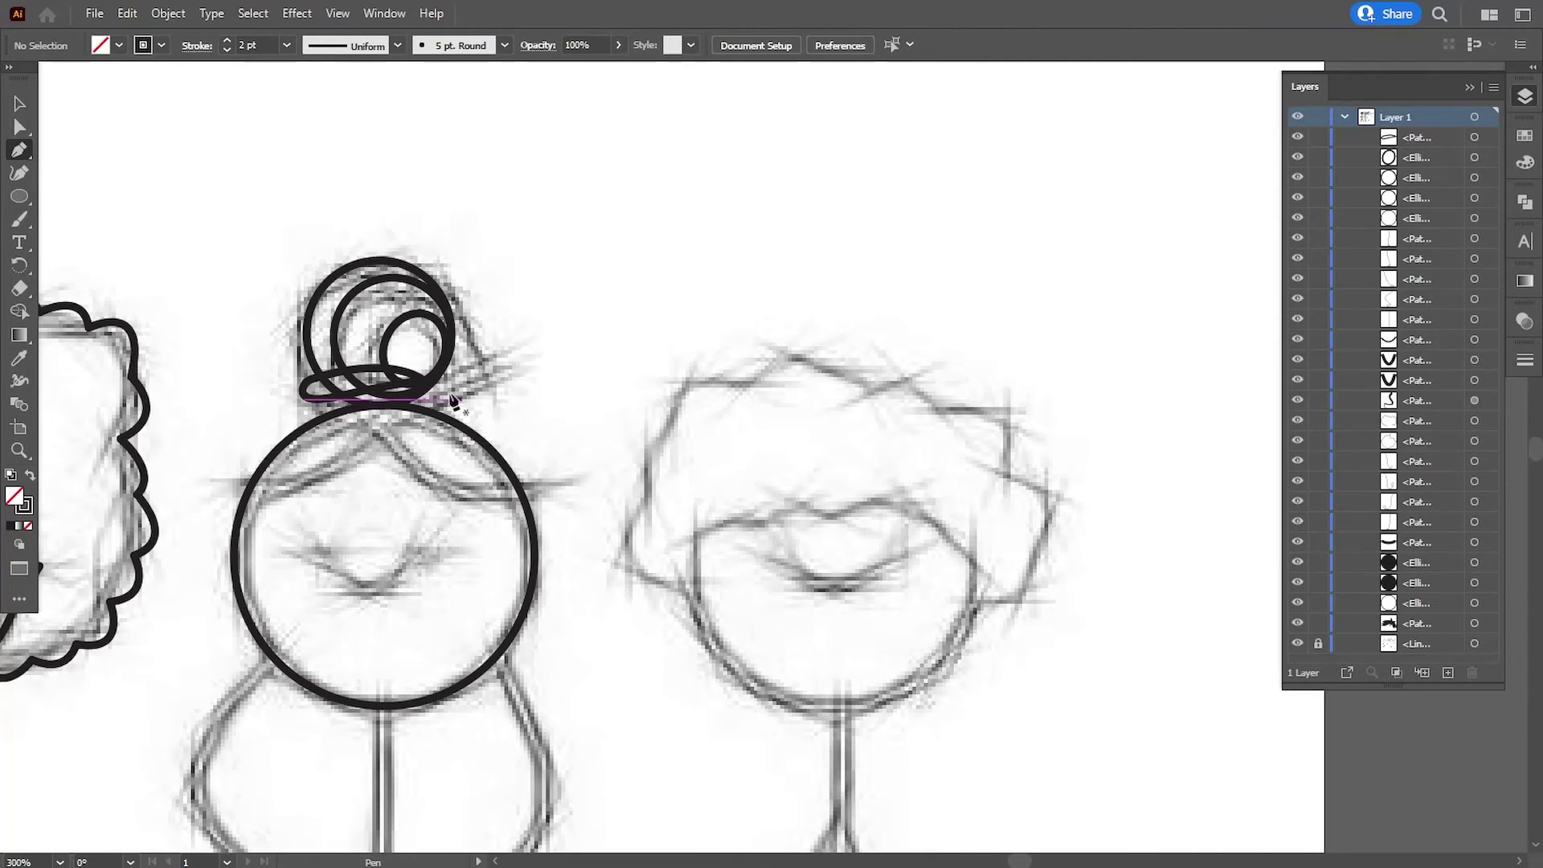
pyautogui.click(420, 382)
pyautogui.moveTo(466, 326); pyautogui.dragTo(514, 319)
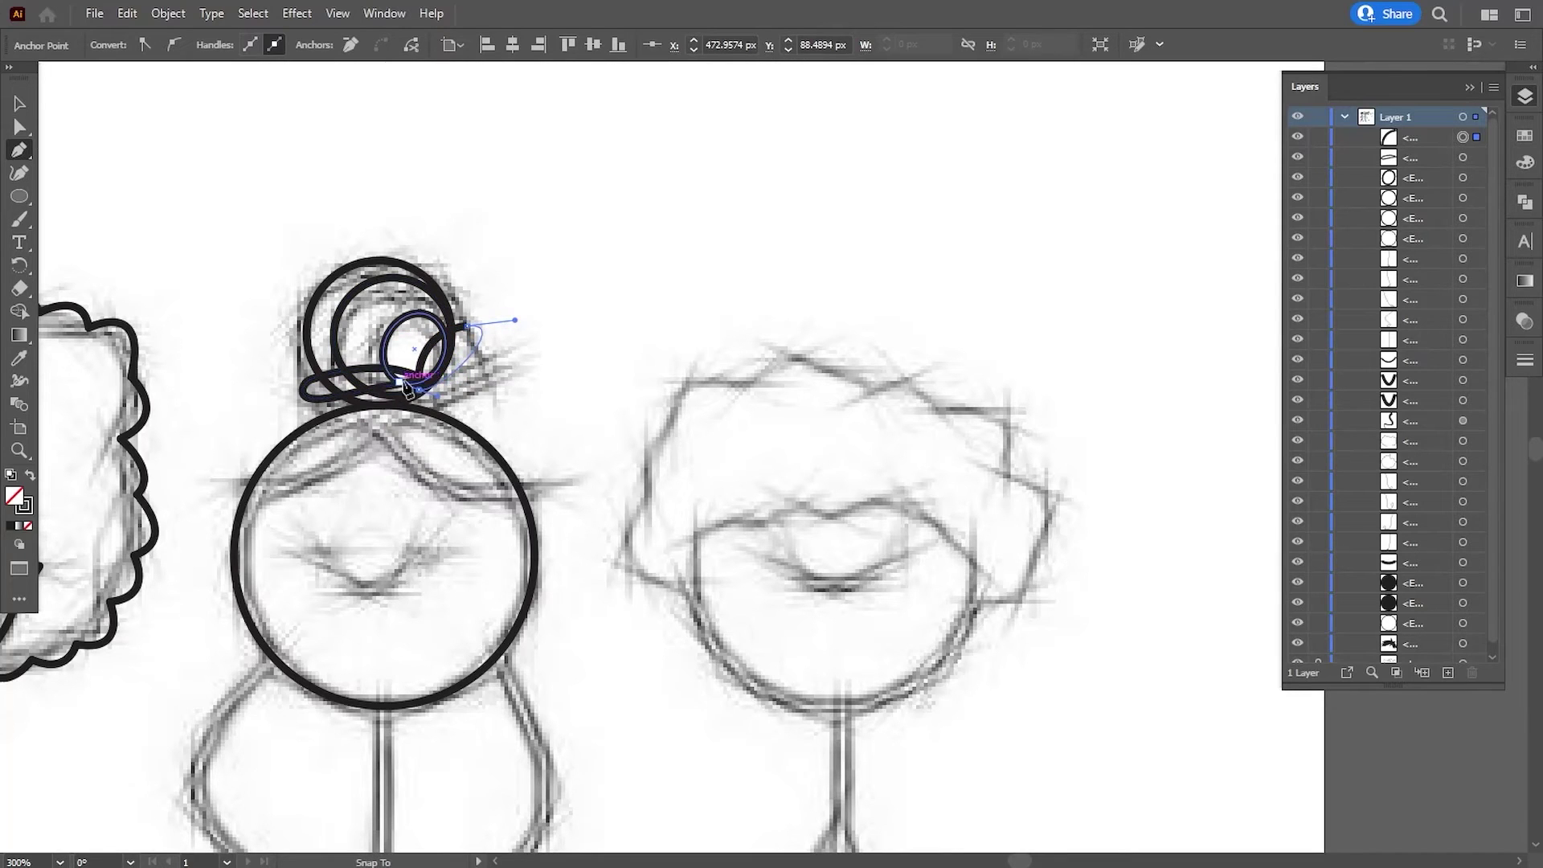
pyautogui.press('ctrl')
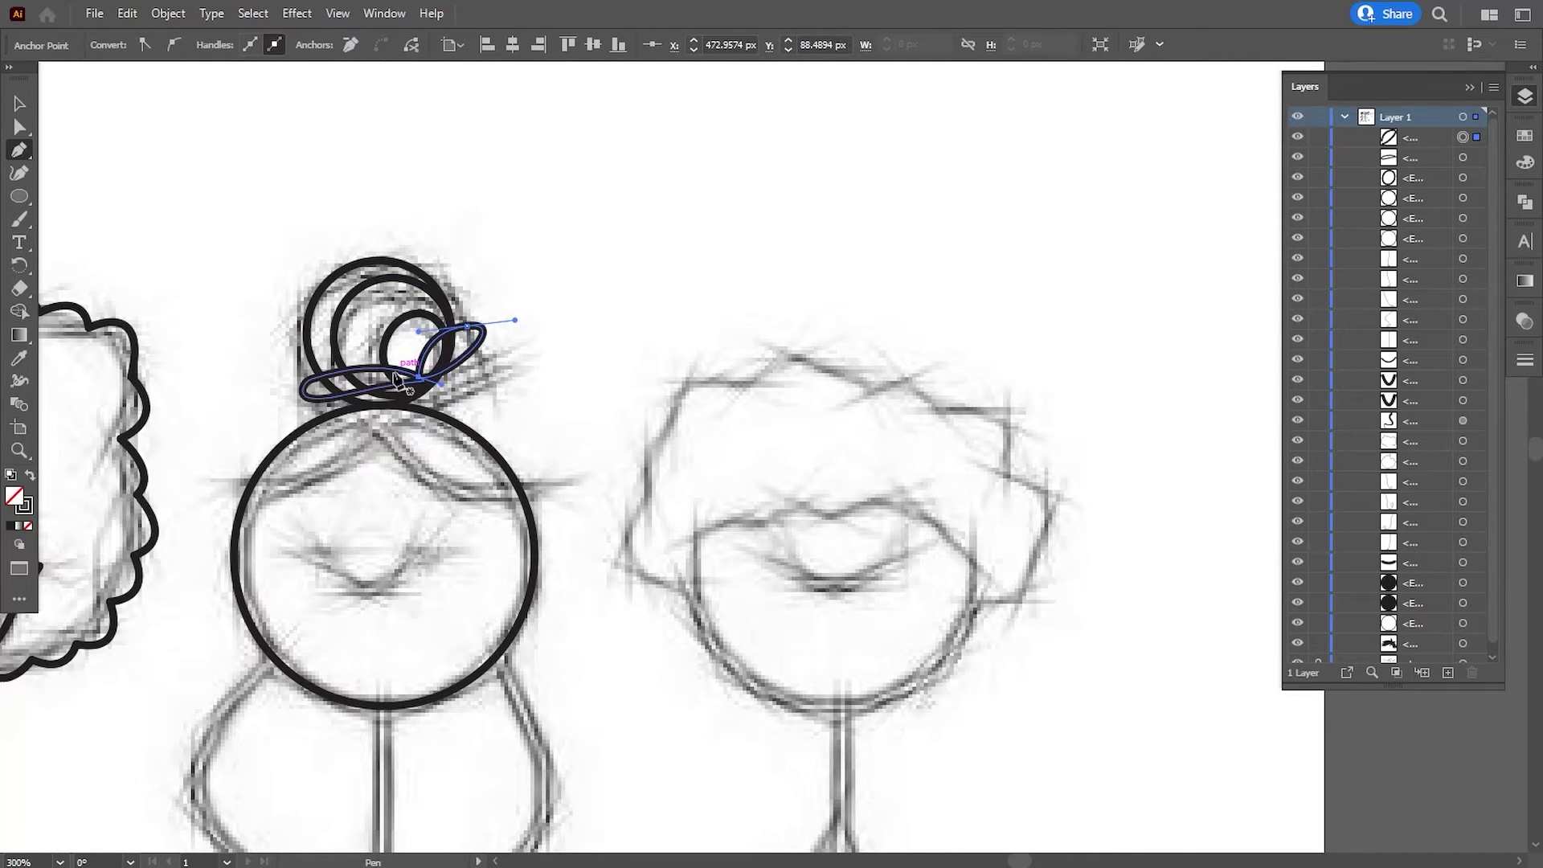
pyautogui.click(396, 377)
pyautogui.press('ctrl')
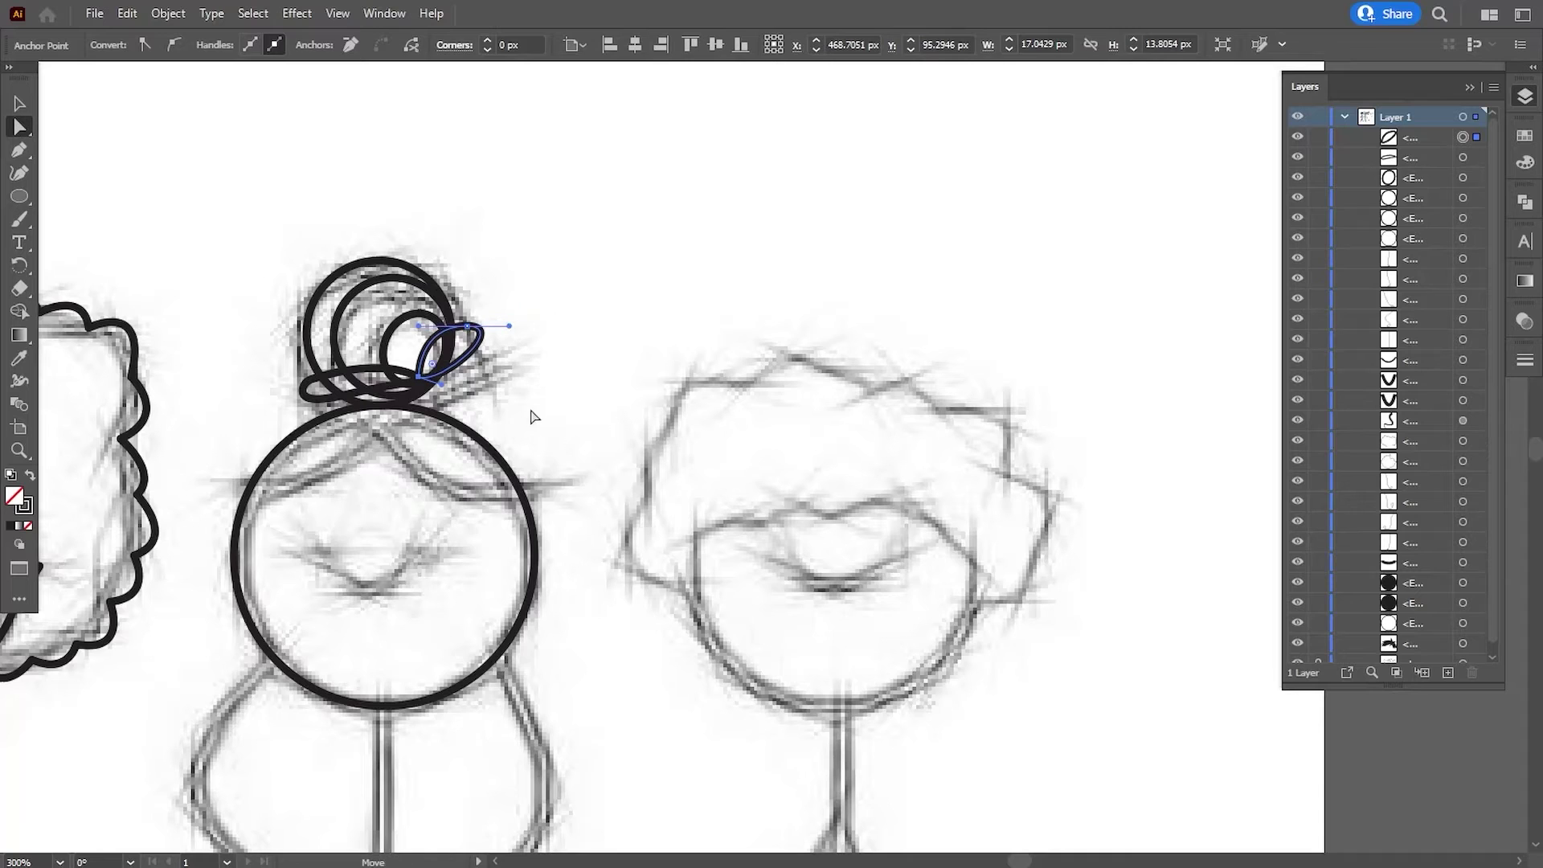
pyautogui.moveTo(534, 413); pyautogui.dragTo(600, 296)
pyautogui.click(600, 296)
pyautogui.moveTo(541, 393); pyautogui.dragTo(541, 411)
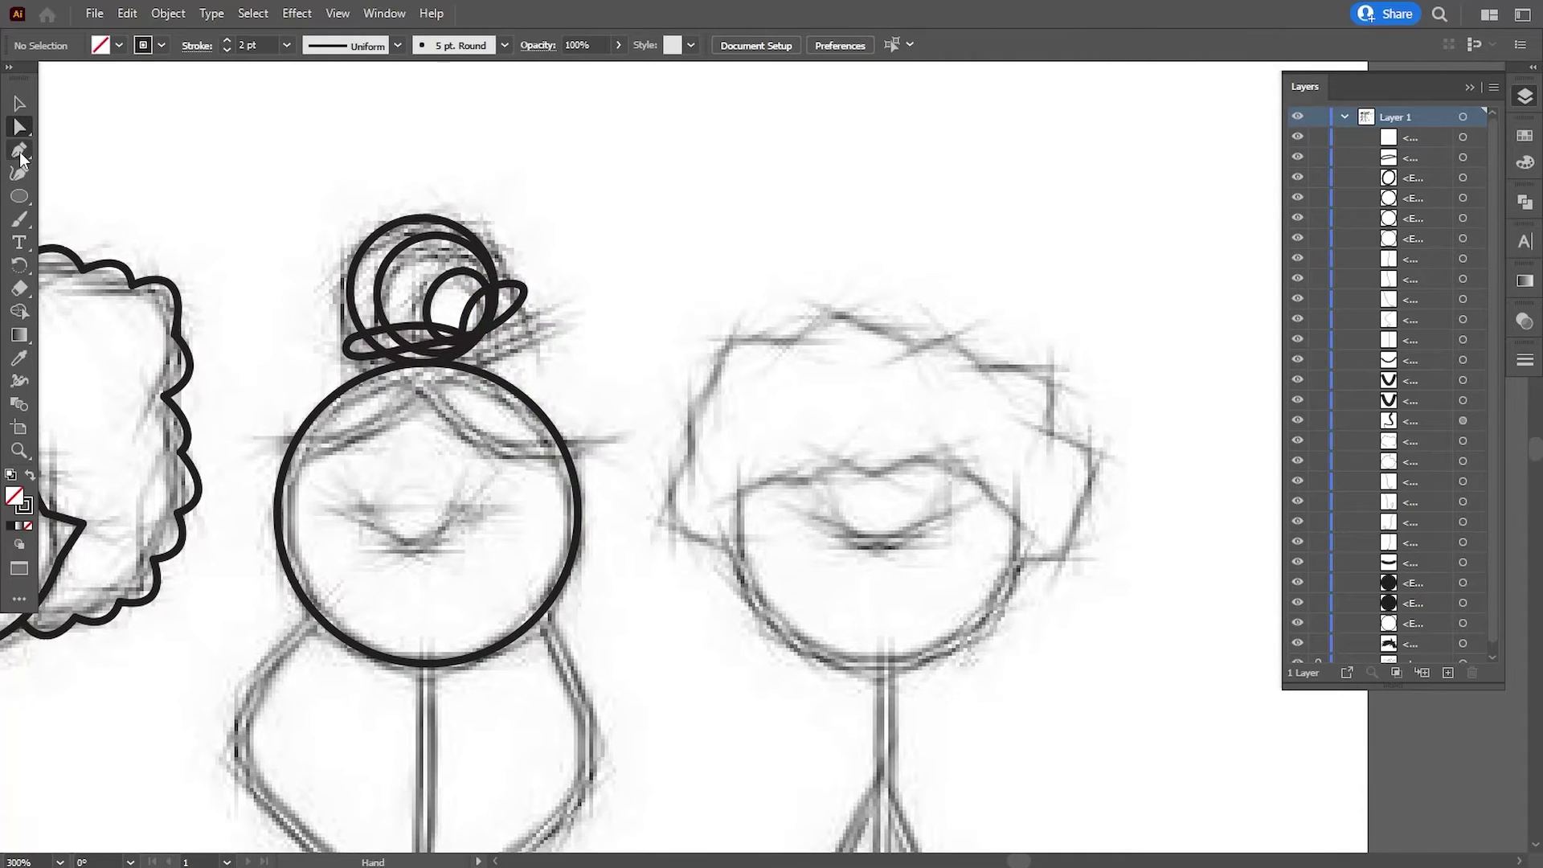
# Draw two curved hair strands from the bun base down the head's left and right sides.
pyautogui.click(416, 365)
pyautogui.moveTo(259, 438); pyautogui.dragTo(123, 399)
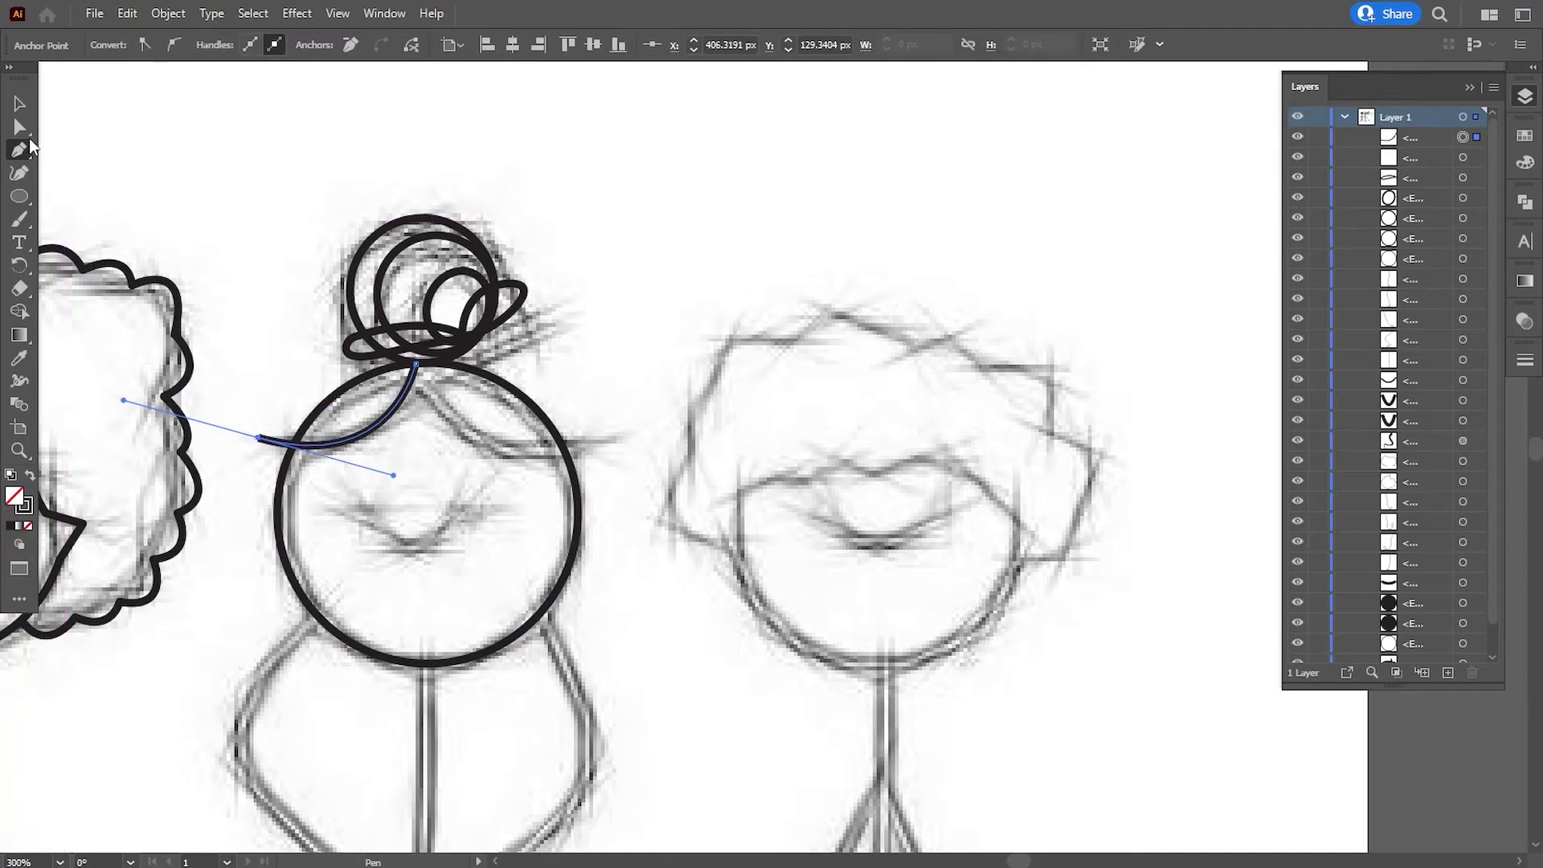
pyautogui.press('v')
pyautogui.click(262, 303)
pyautogui.press('p')
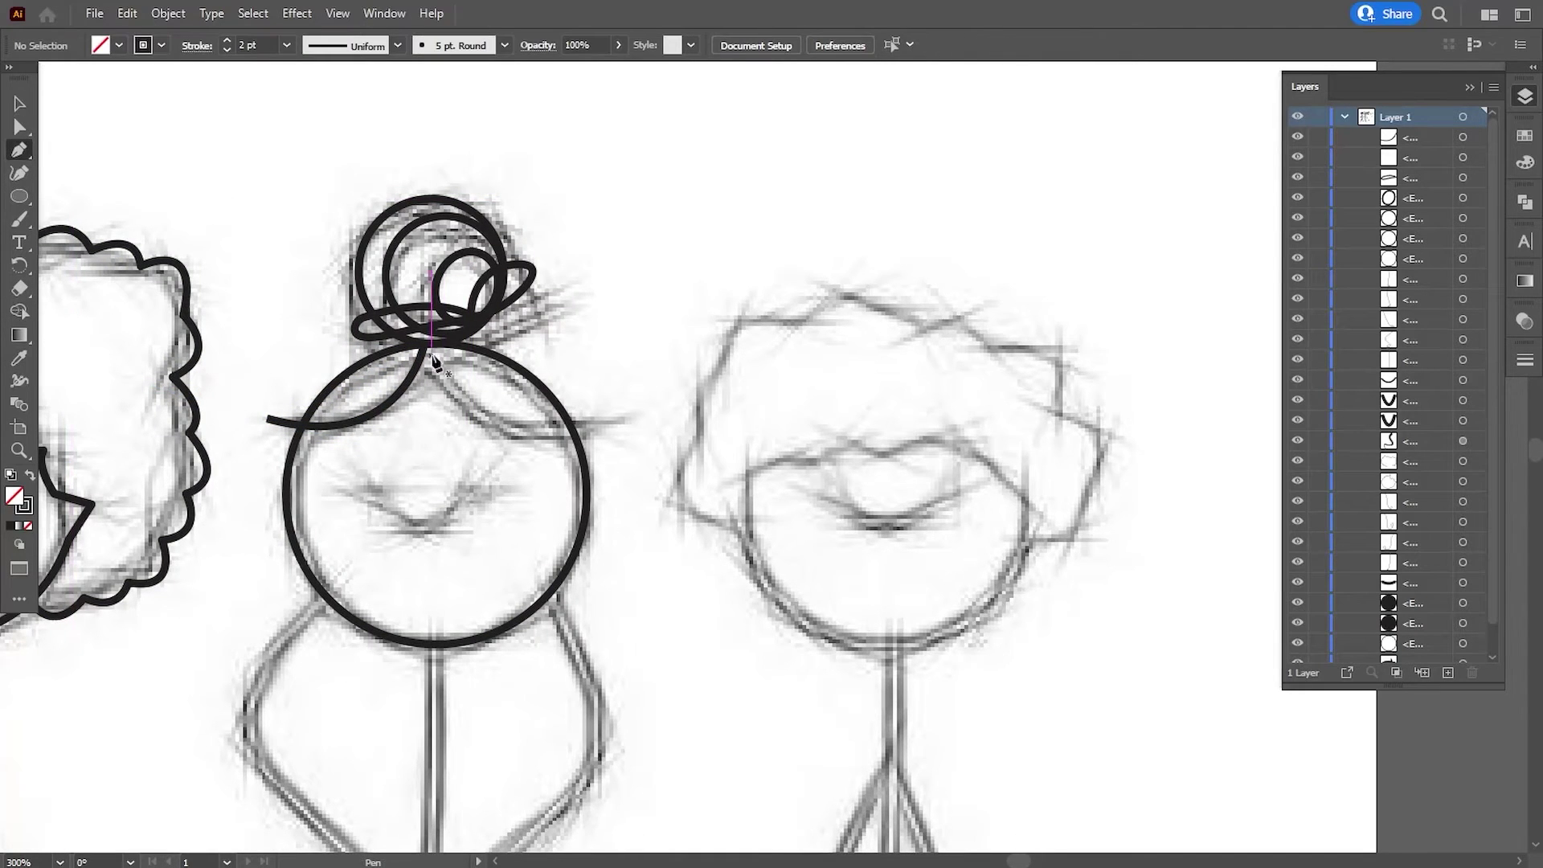
pyautogui.click(432, 344)
pyautogui.moveTo(590, 431); pyautogui.dragTo(666, 412)
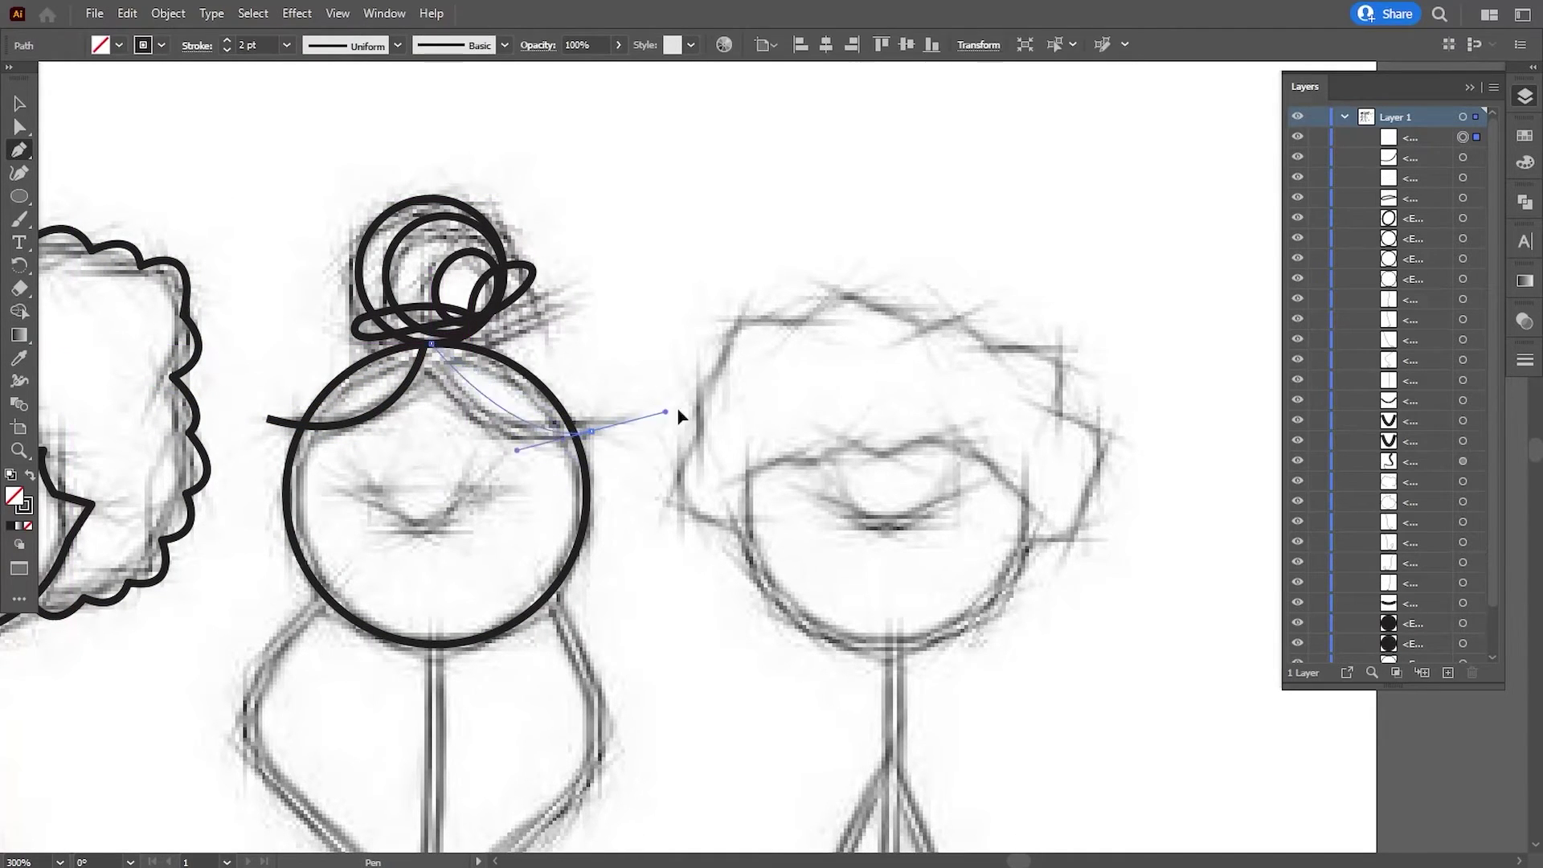
pyautogui.press('a')
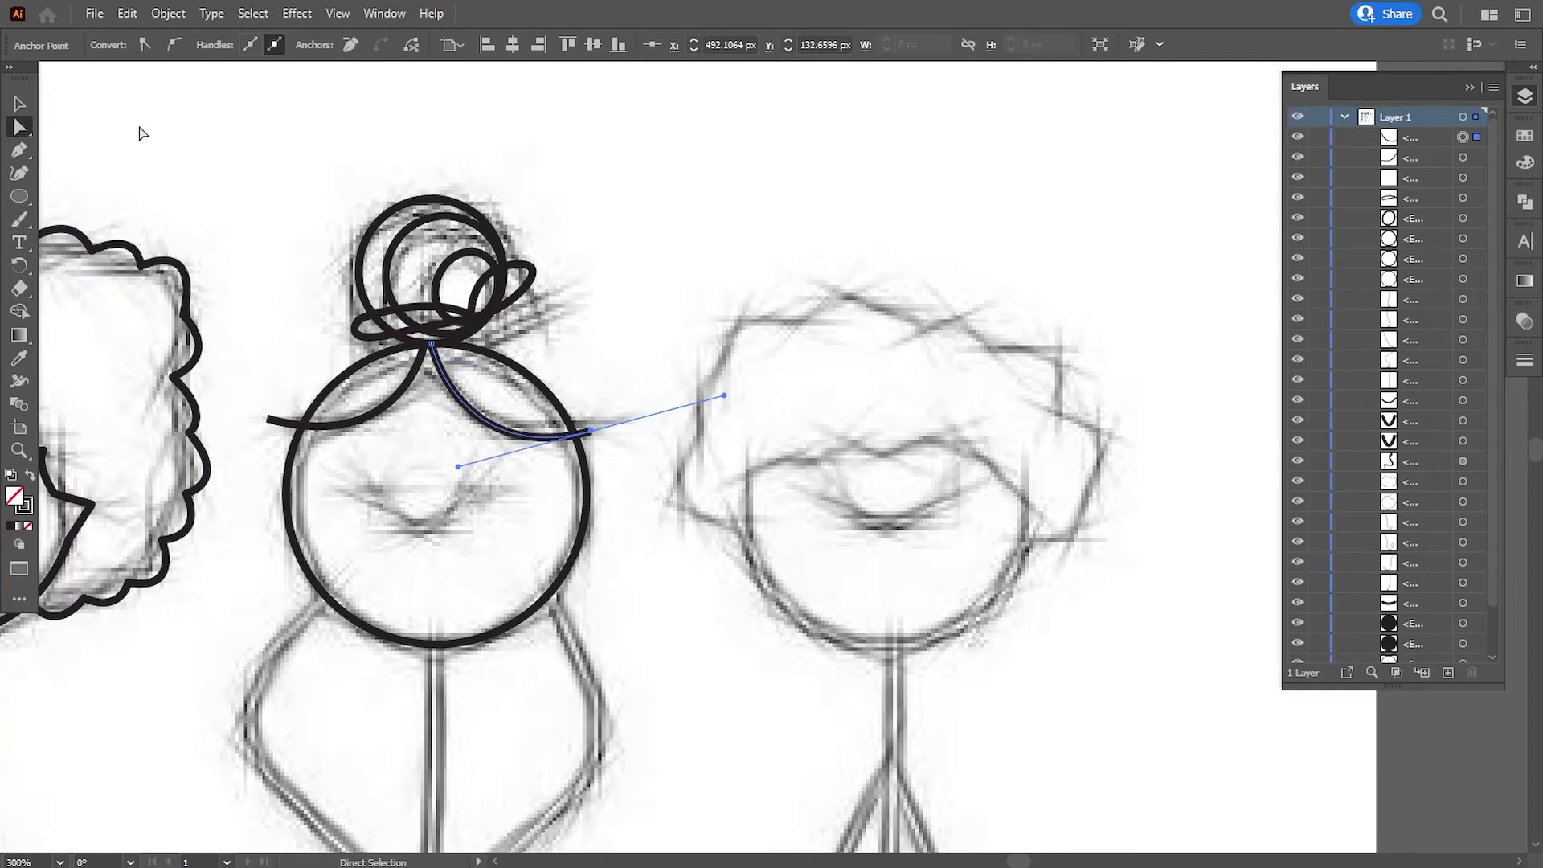
pyautogui.click(149, 149)
# Apply the tapered triangle width profile to the right and left hair strands.
pyautogui.click(474, 420)
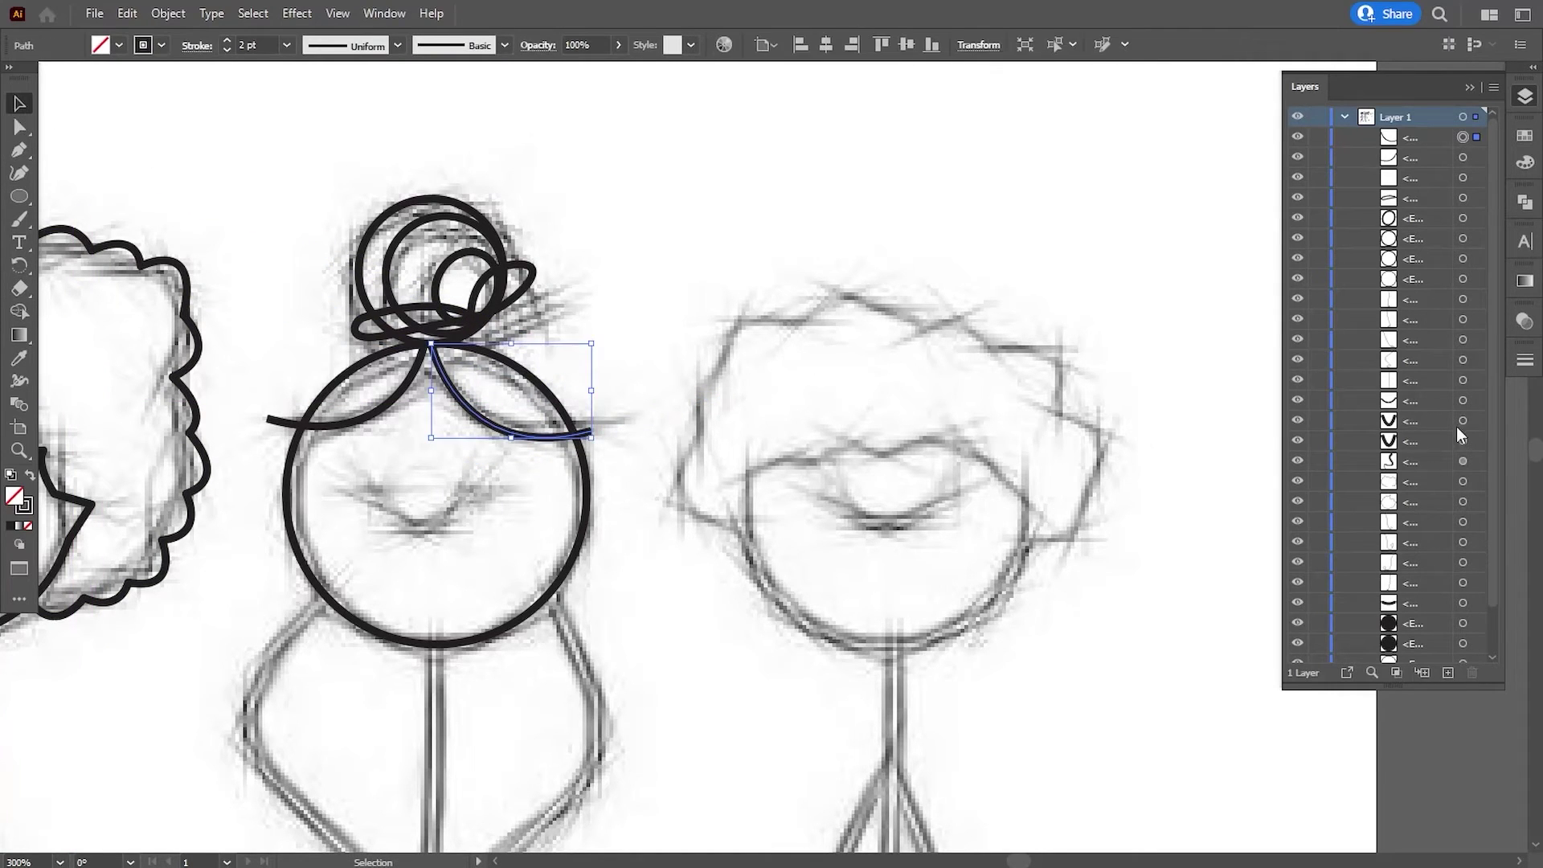
pyautogui.click(1525, 359)
pyautogui.click(1398, 656)
pyautogui.click(1079, 458)
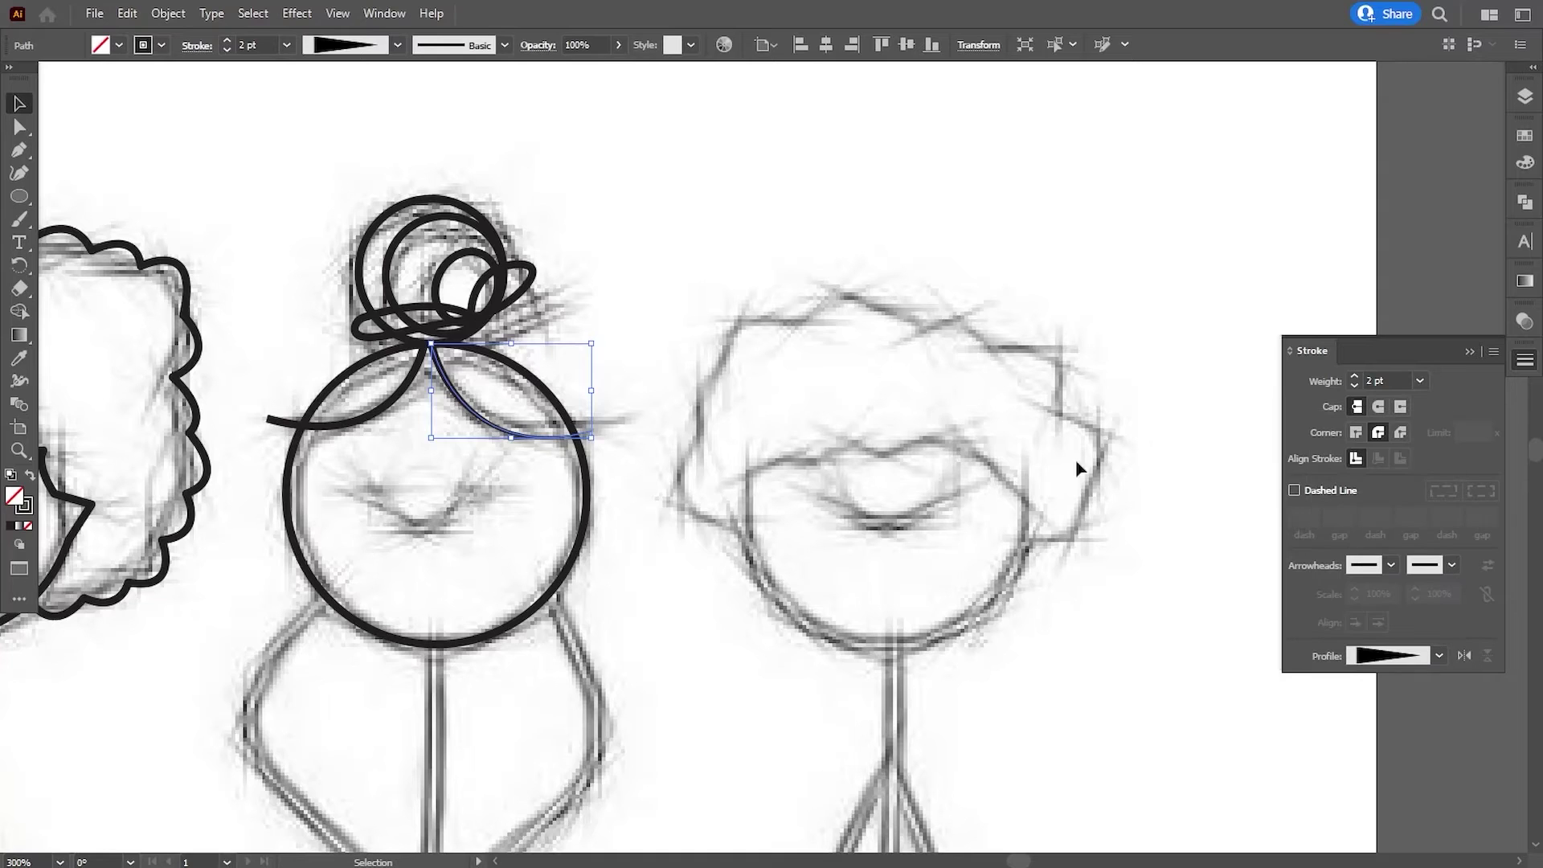
pyautogui.click(346, 426)
pyautogui.click(1408, 652)
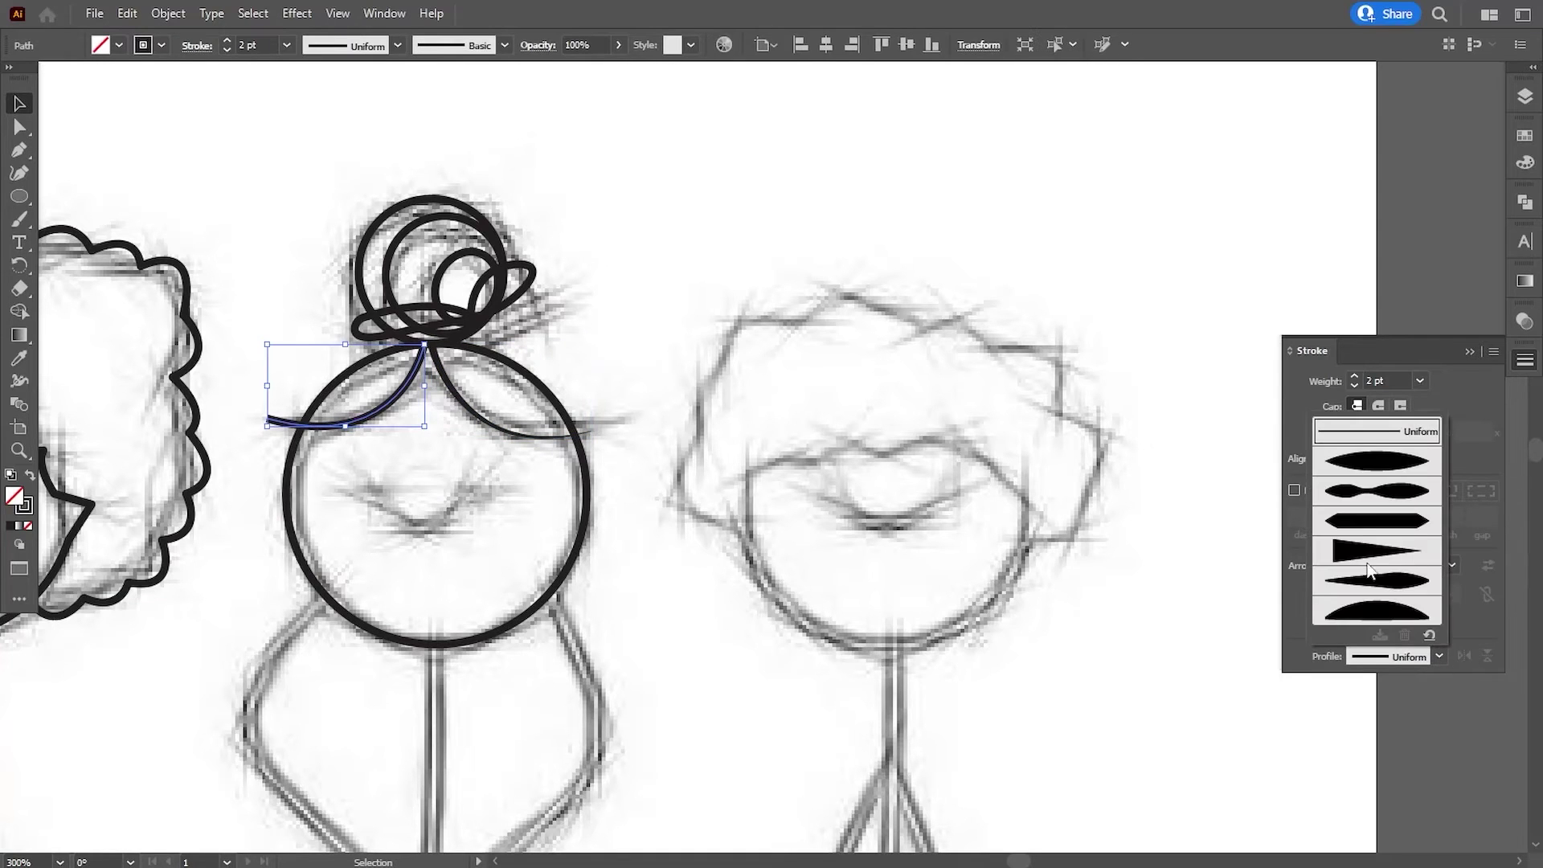
pyautogui.click(1361, 551)
pyautogui.click(710, 244)
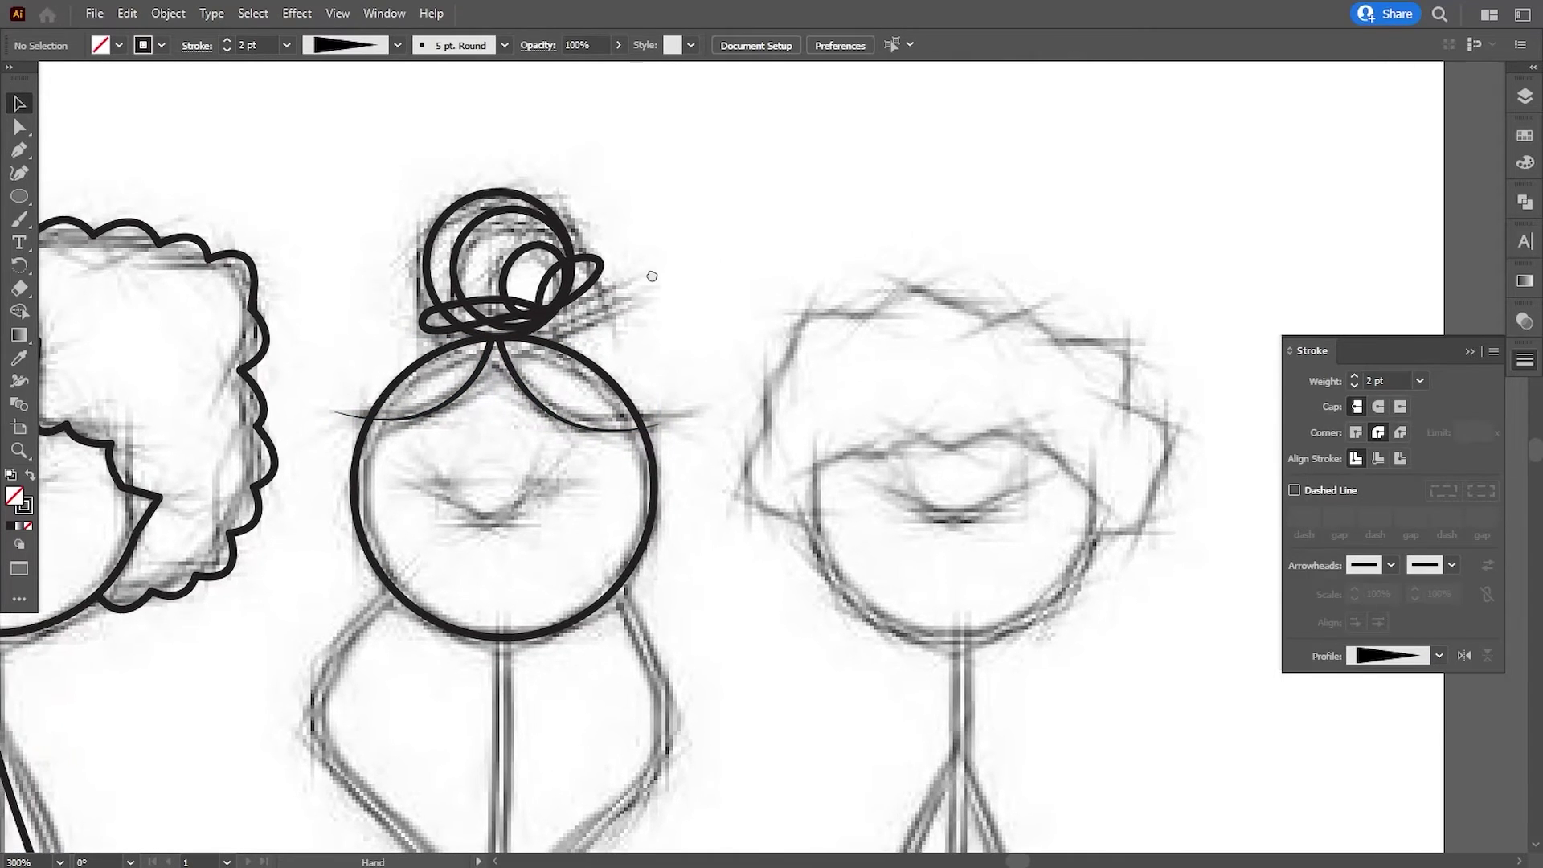
# Marquee-select the bun loops and rotate them to lean left.
pyautogui.hscroll(-1, 683, 257)
pyautogui.moveTo(616, 305); pyautogui.dragTo(616, 308)
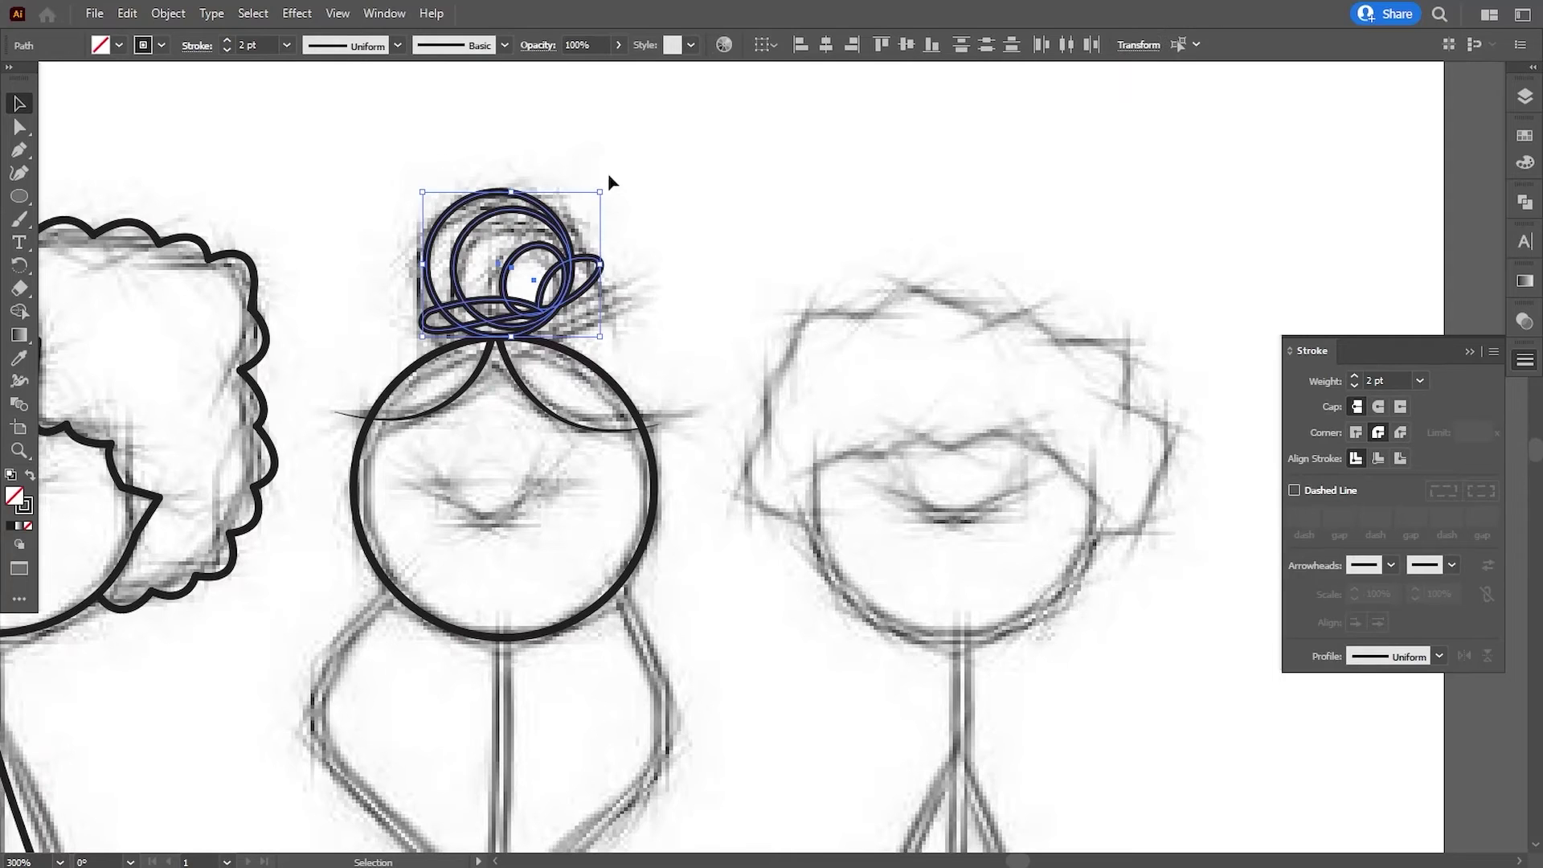
pyautogui.moveTo(608, 172); pyautogui.dragTo(635, 259)
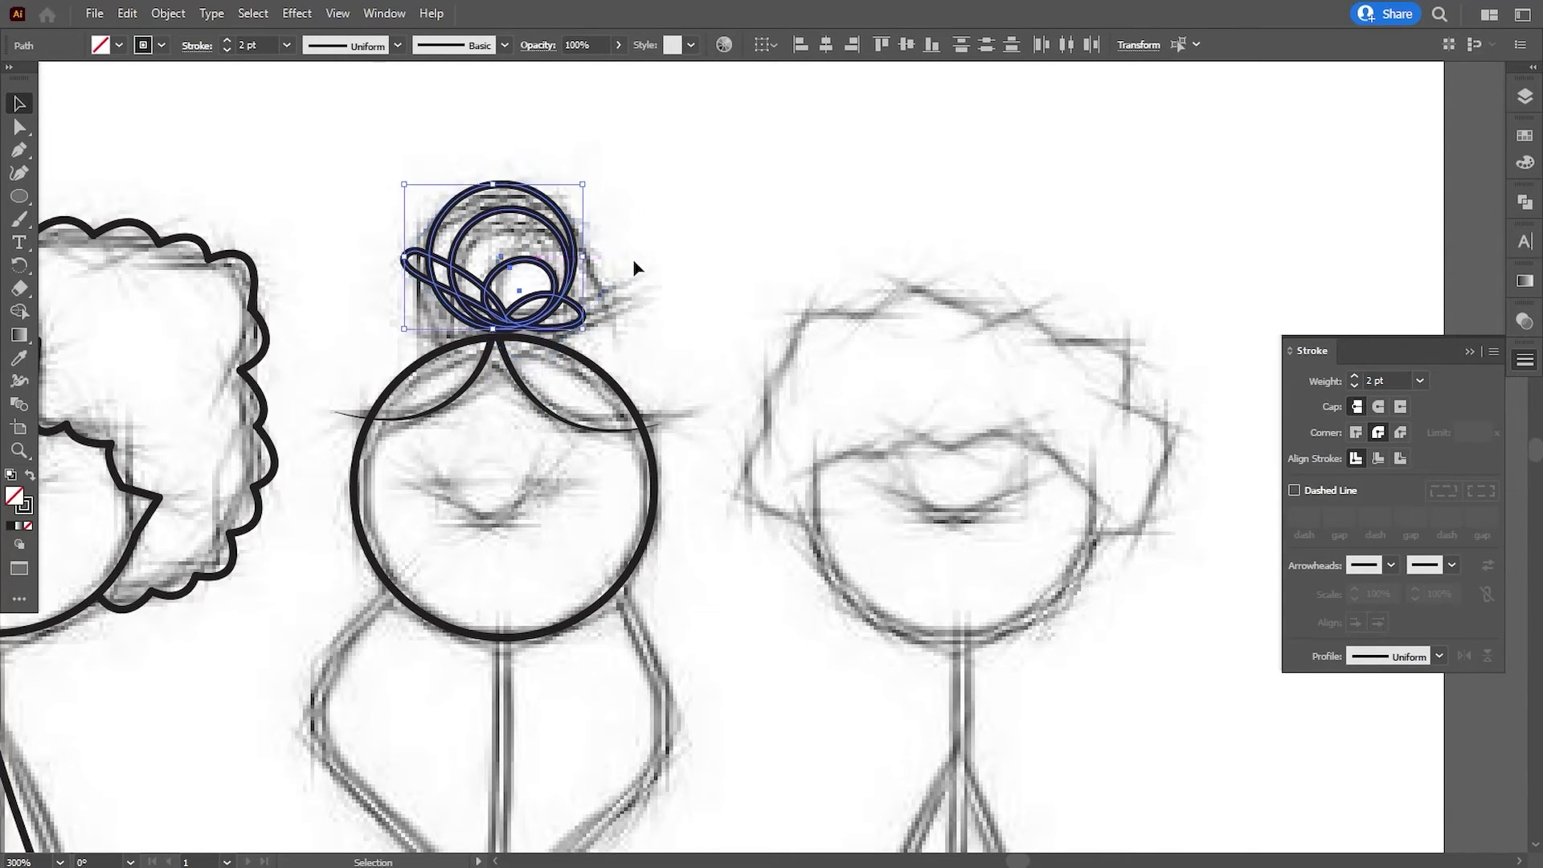
pyautogui.click(706, 299)
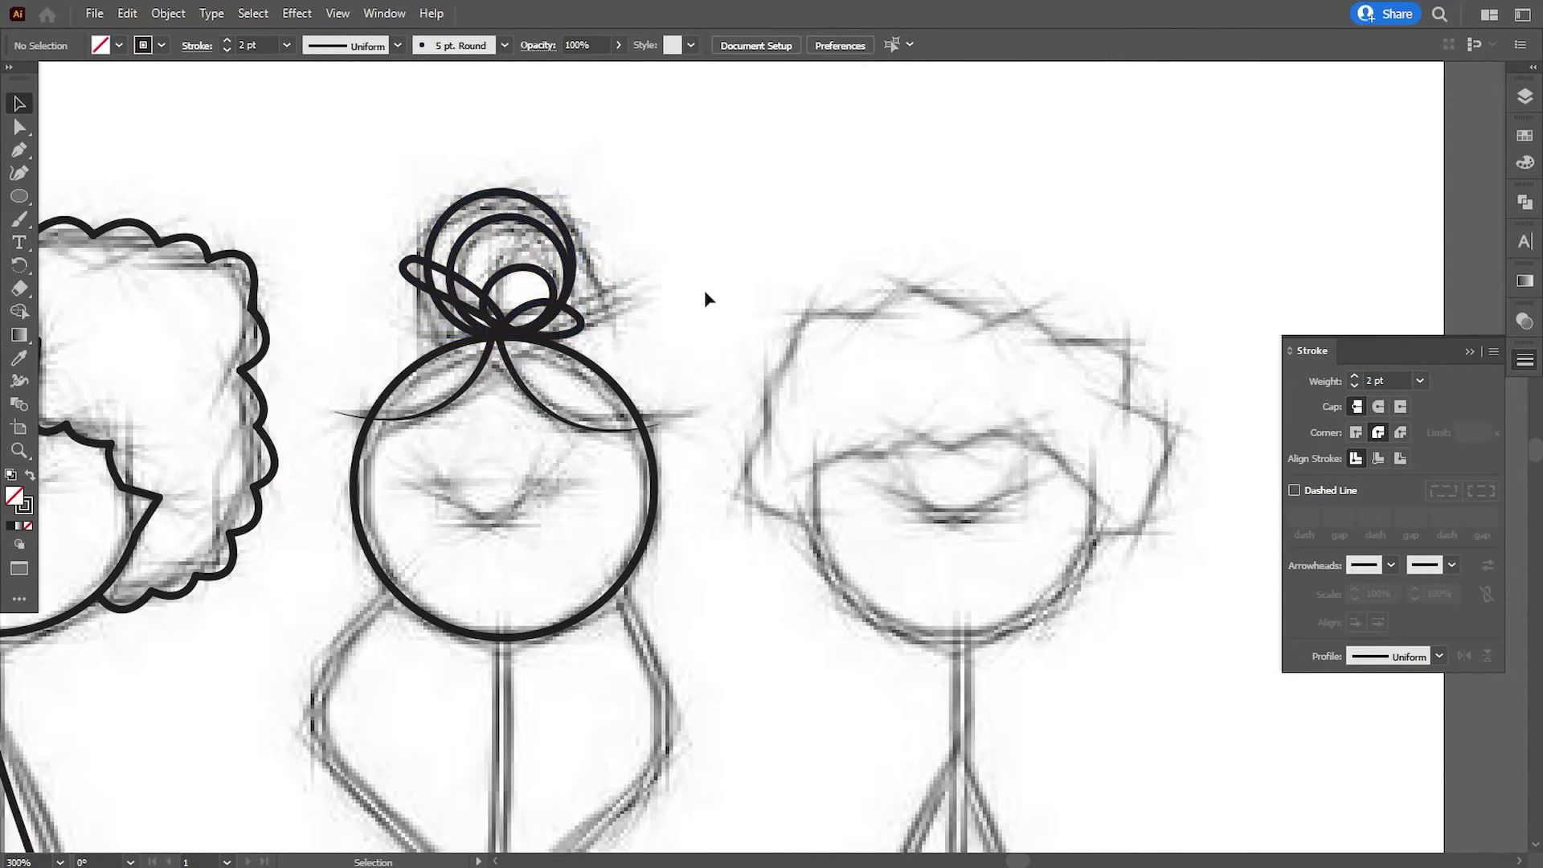
pyautogui.moveTo(662, 624); pyautogui.dragTo(690, 573)
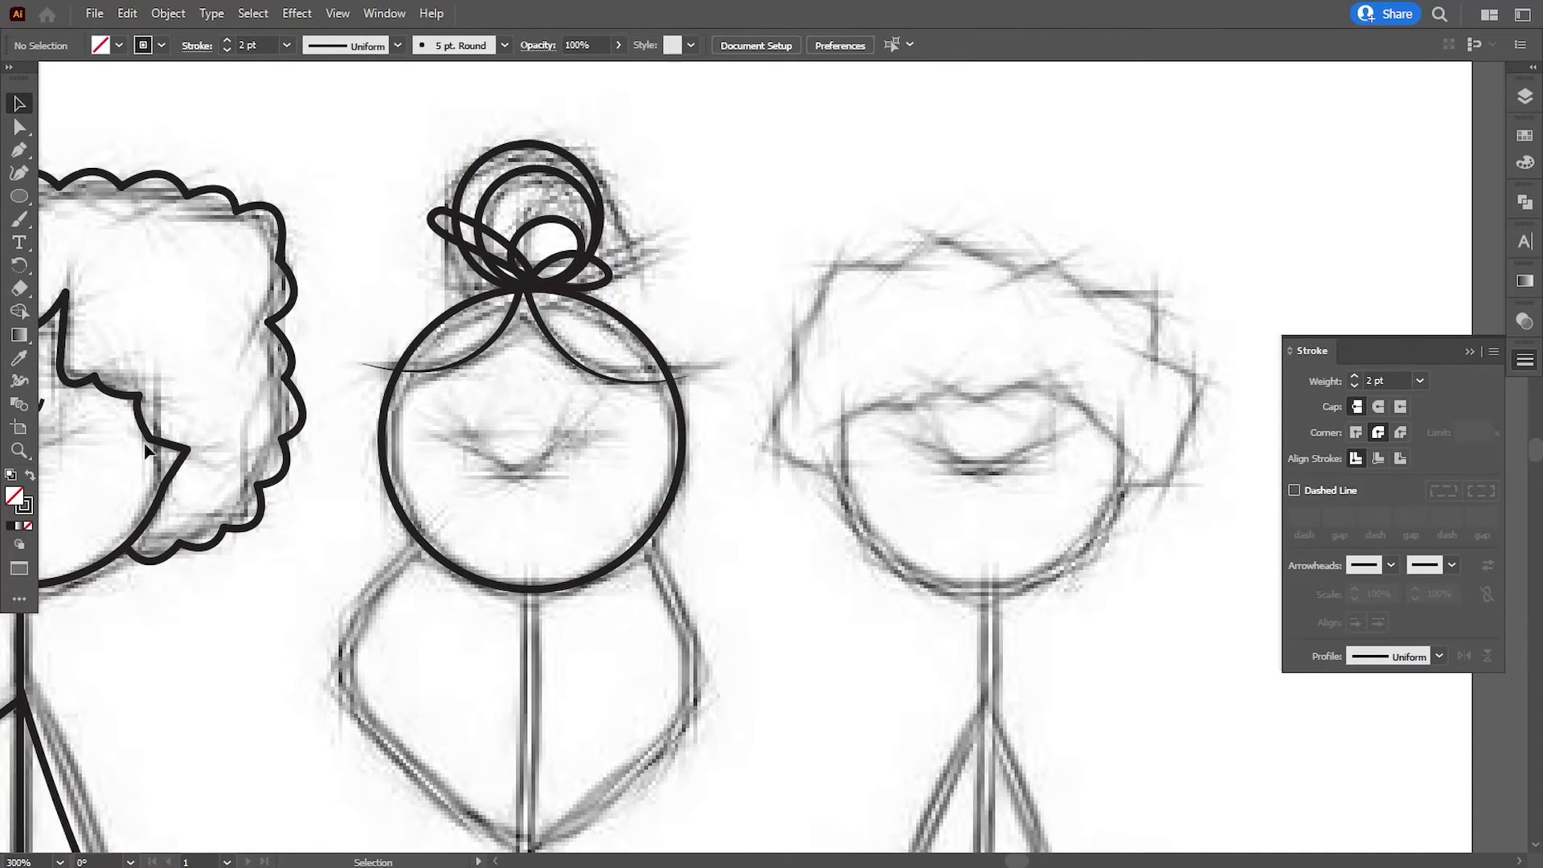
# Alt-drag copies of the curly-haired figure's closed eyes and smile onto the bun face, tilting the smile about 12°.
pyautogui.moveTo(205, 485); pyautogui.dragTo(465, 455)
pyautogui.click(295, 376)
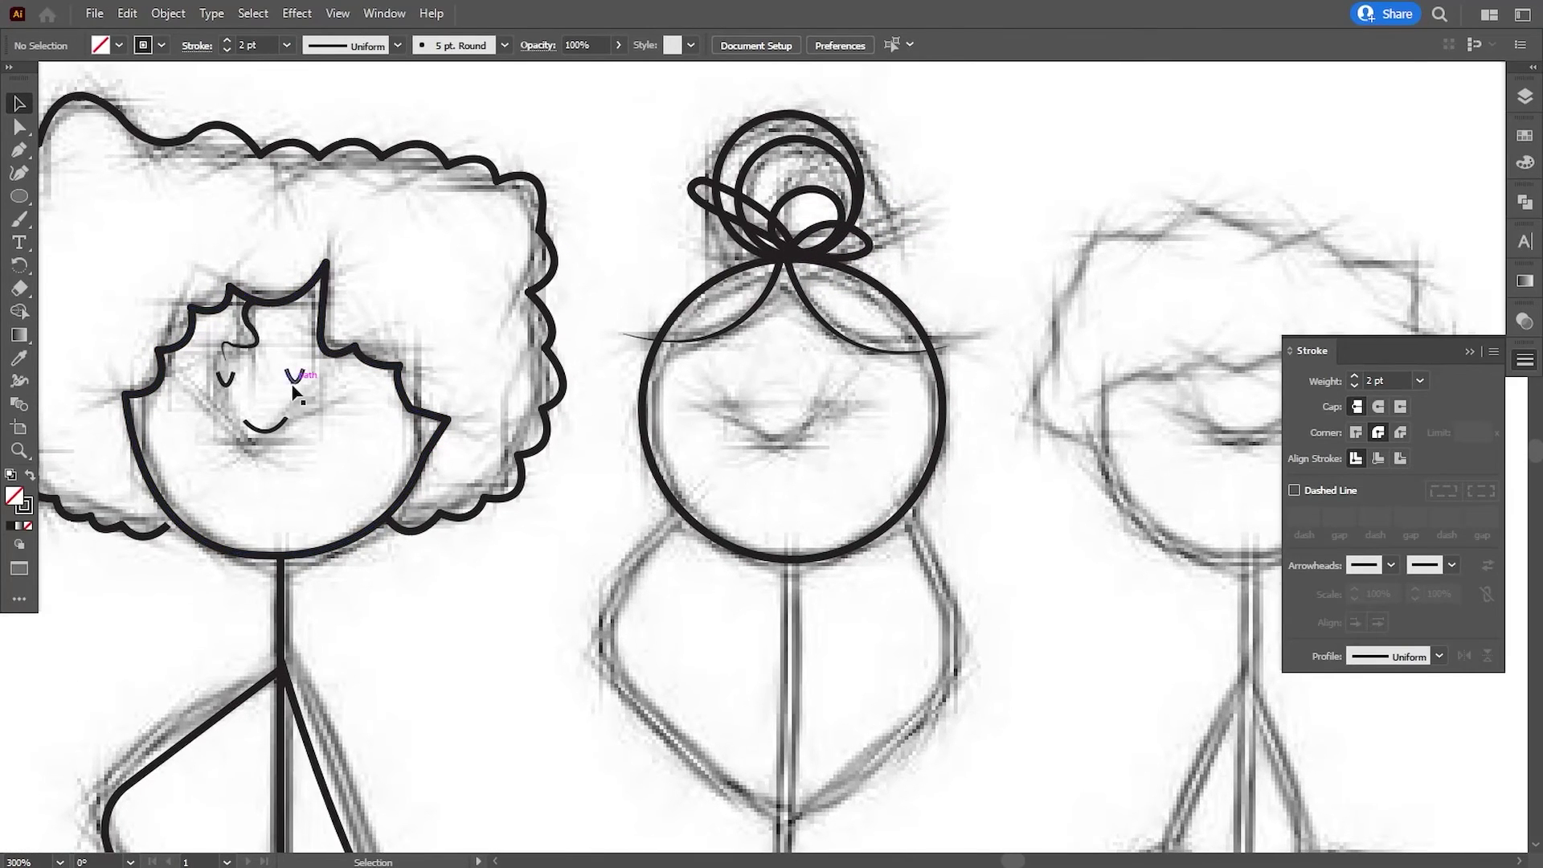
pyautogui.keyDown('shift'); pyautogui.click(277, 428); pyautogui.keyUp('shift')
pyautogui.moveTo(274, 435)
pyautogui.mouseDown()
pyautogui.moveTo(791, 415)
pyautogui.moveTo(795, 437)
pyautogui.moveTo(828, 428)
pyautogui.mouseUp()
pyautogui.click(800, 448)
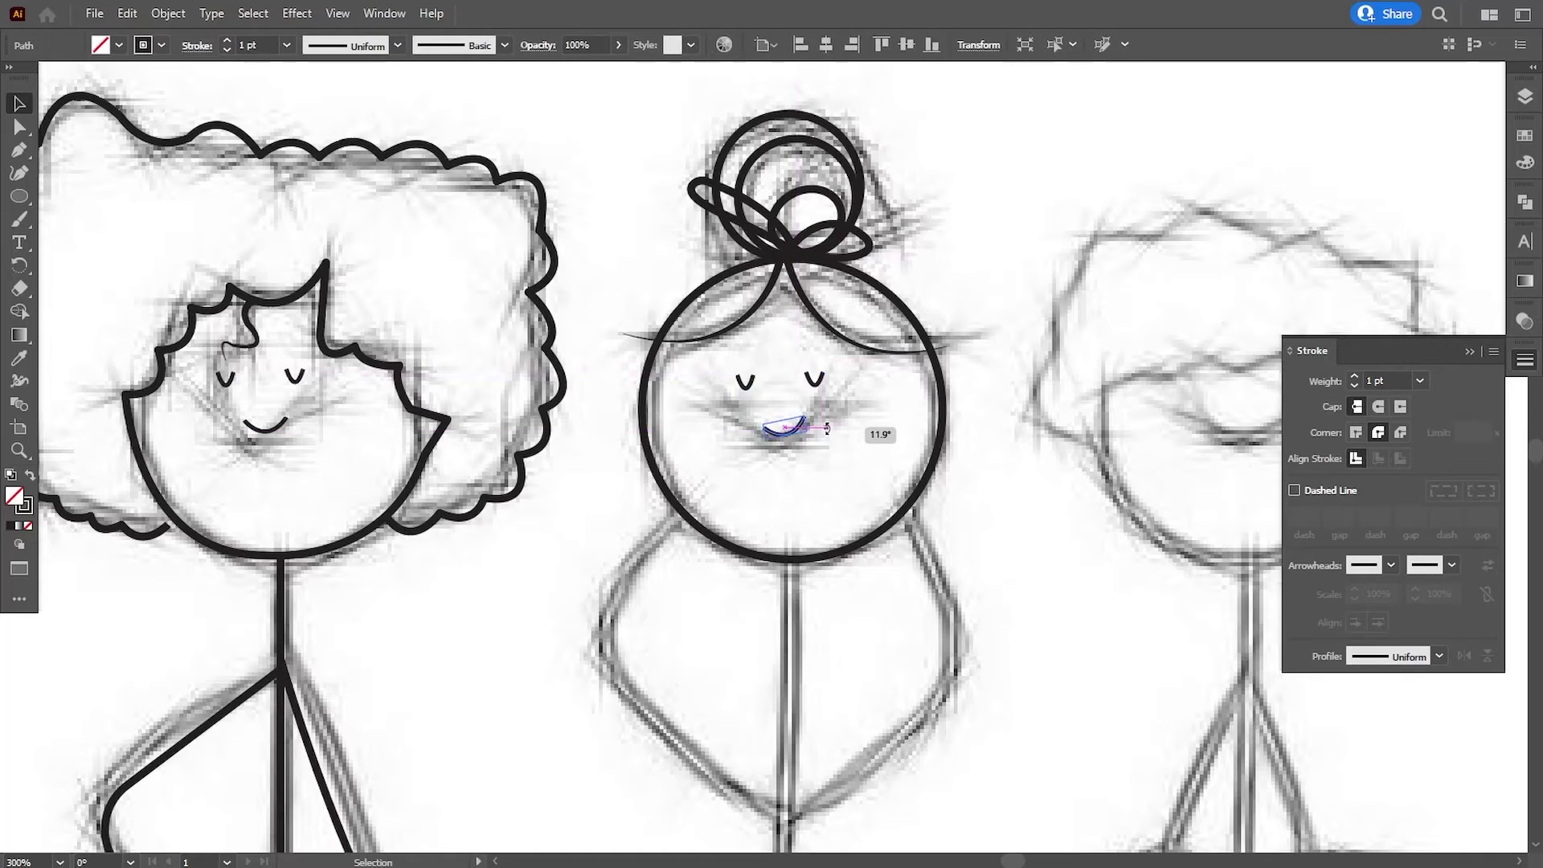
pyautogui.click(1012, 465)
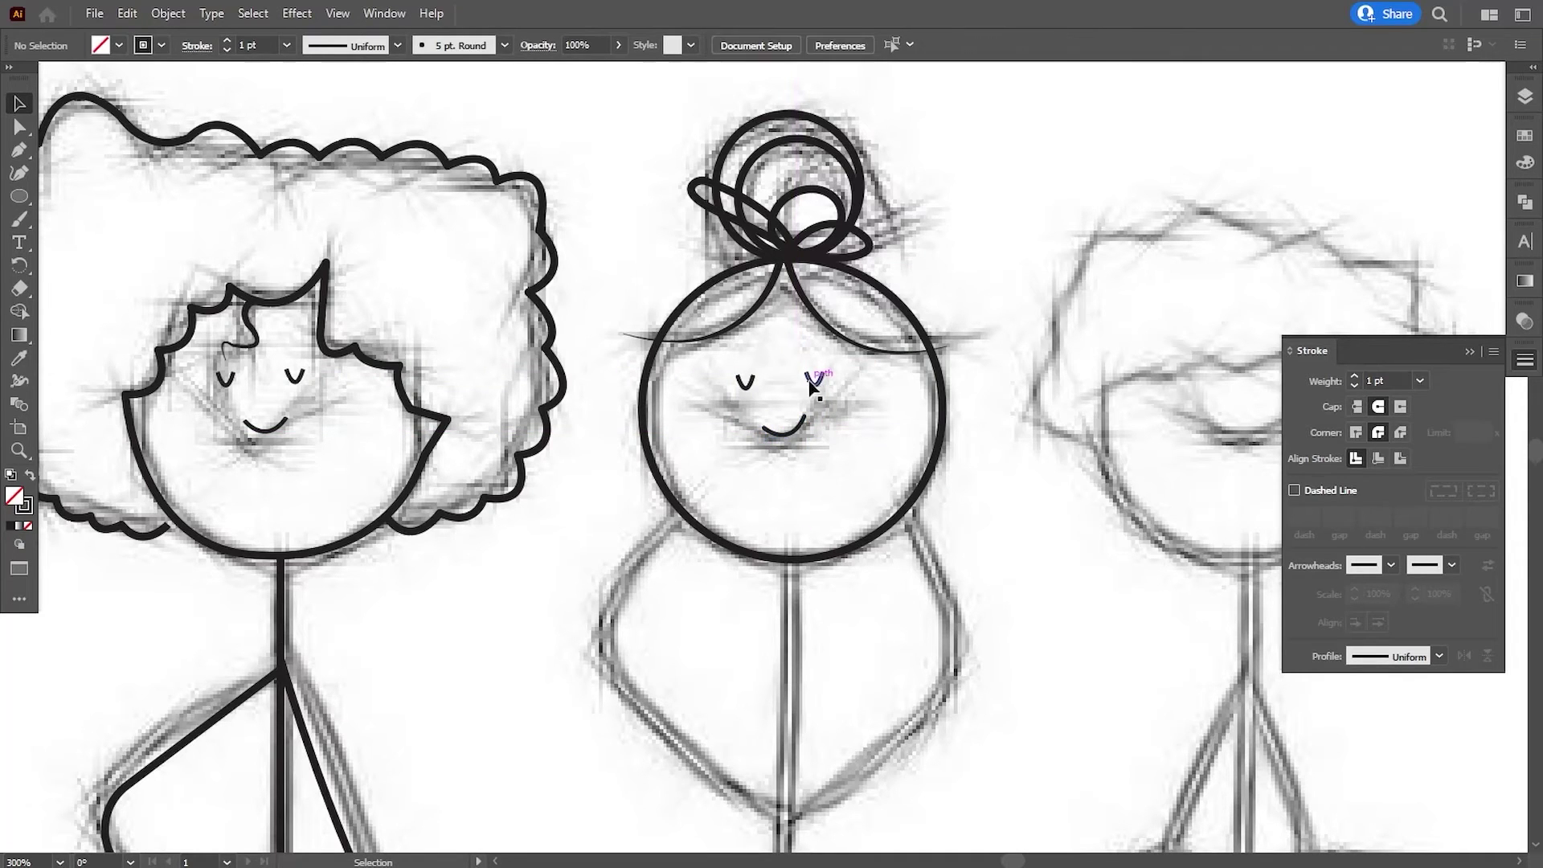
pyautogui.click(985, 521)
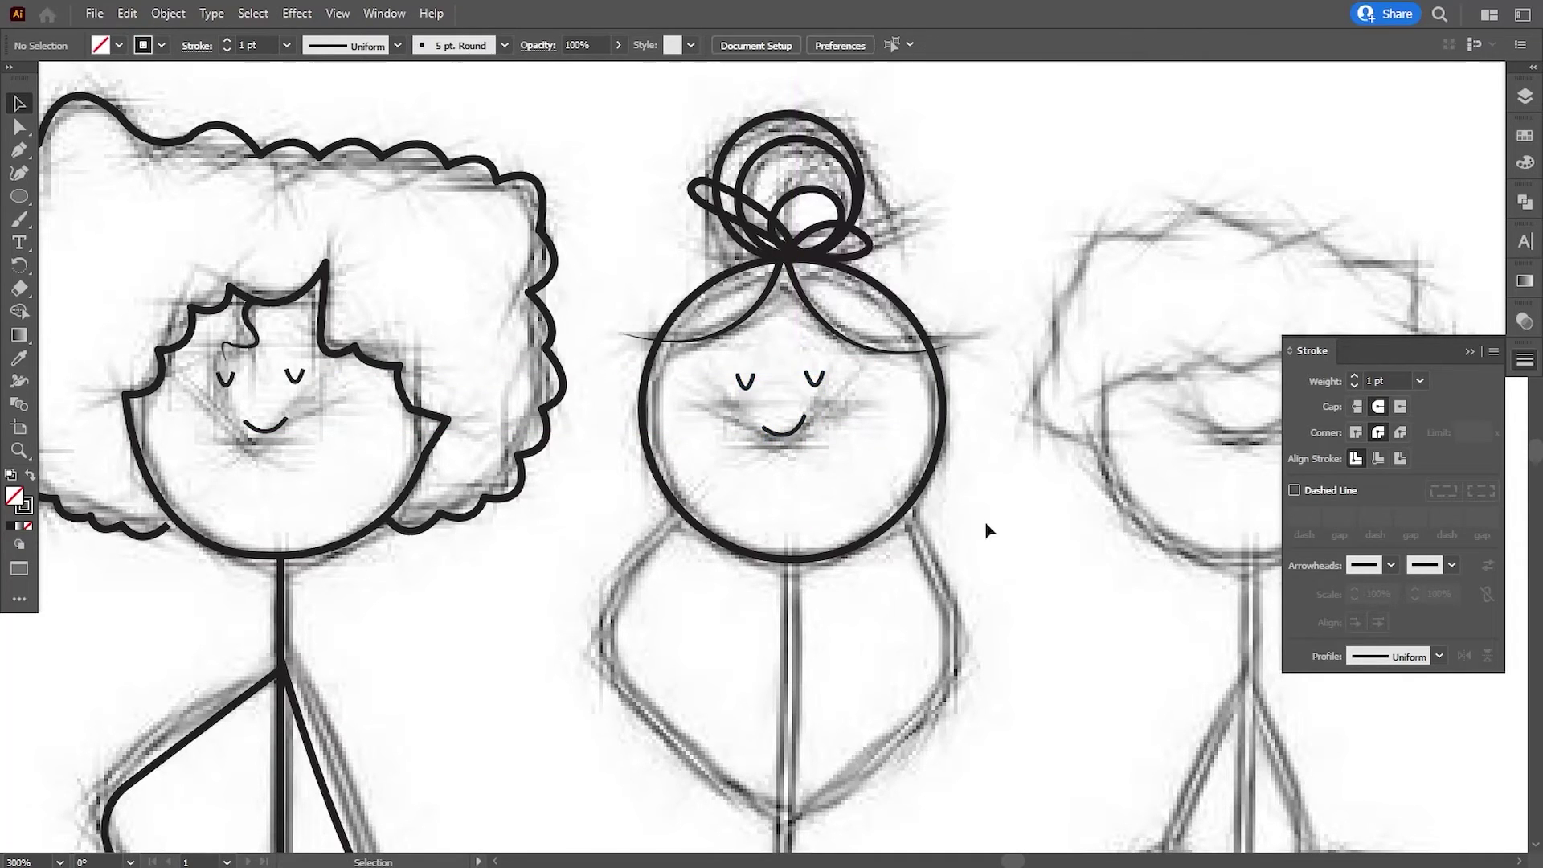
pyautogui.click(293, 378)
pyautogui.keyDown('shift'); pyautogui.click(225, 376); pyautogui.keyUp('shift')
pyautogui.click(1033, 540)
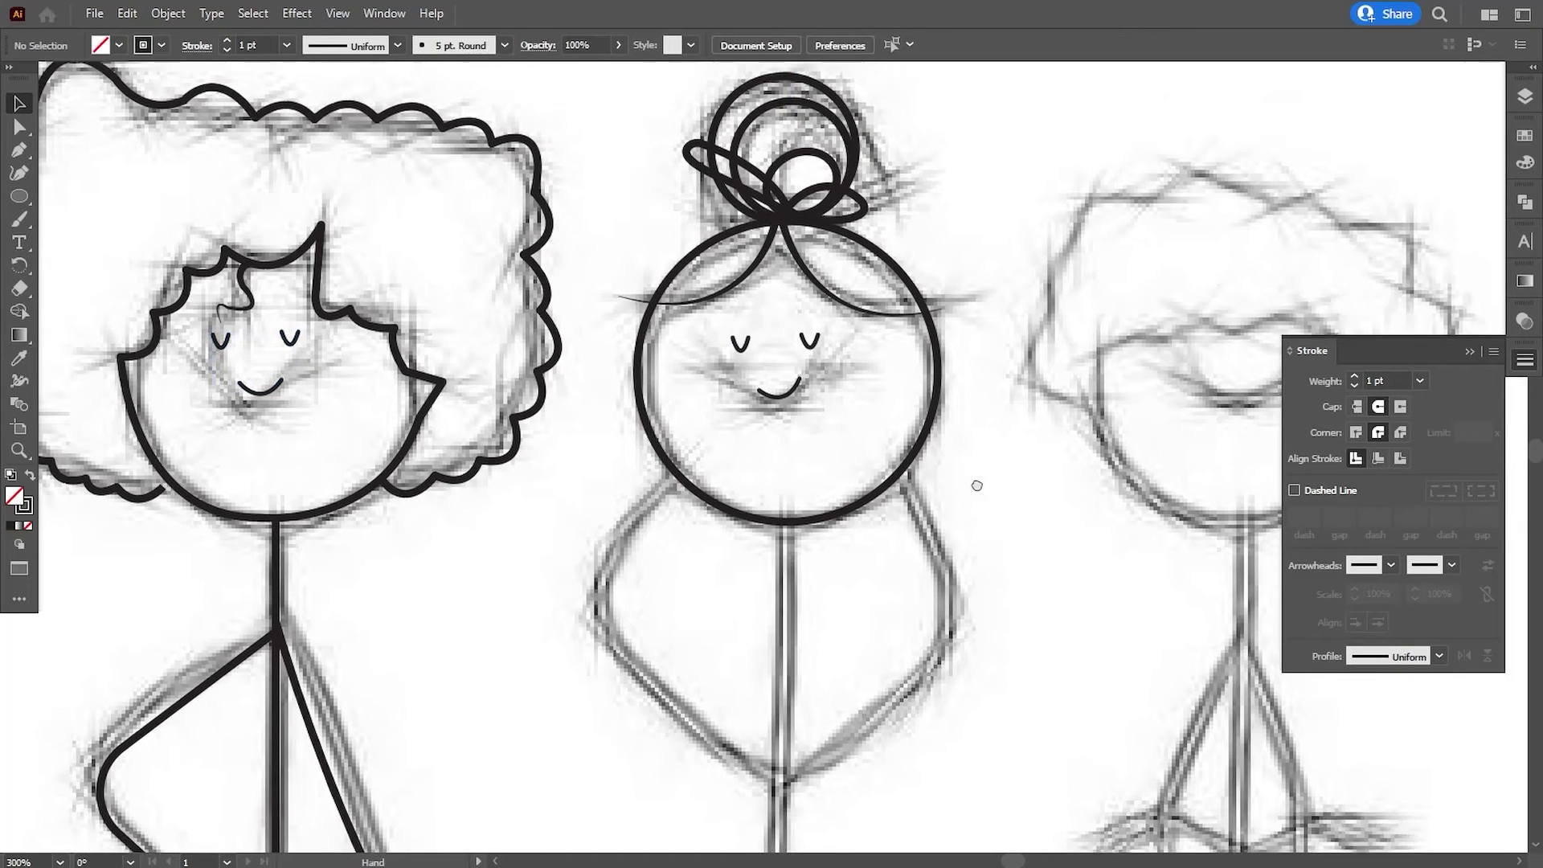
pyautogui.moveTo(904, 682); pyautogui.dragTo(883, 465)
# Draw the straight torso line from the head's bottom down to the hips.
pyautogui.click(754, 366)
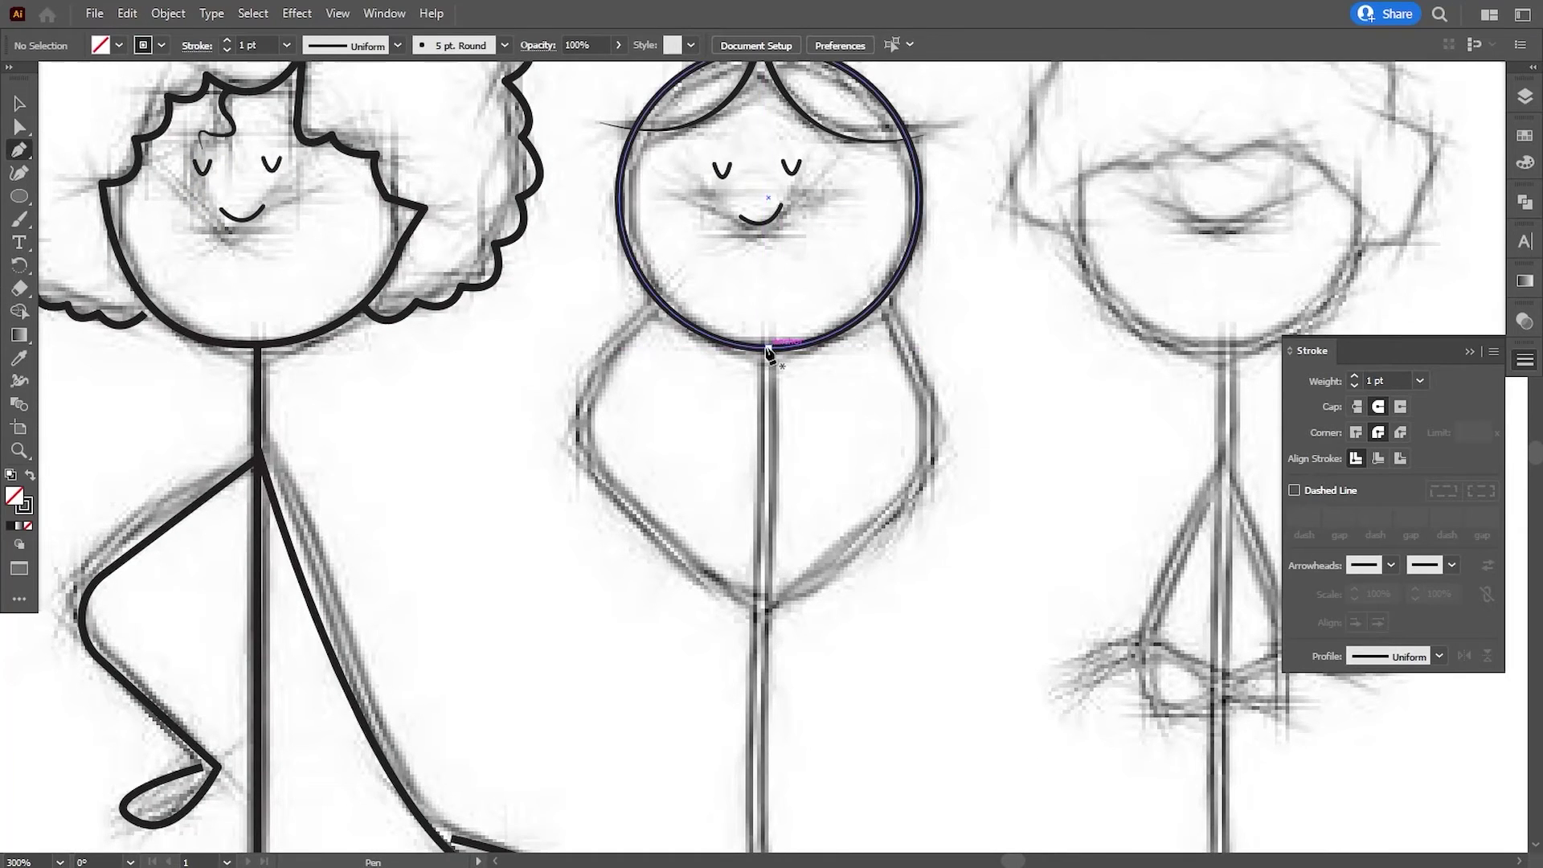
pyautogui.scroll(-3, 754, 482)
pyautogui.hotkey('ctrl', '-')
pyautogui.hotkey('ctrl', '-')
pyautogui.scroll(-2, 744, 621)
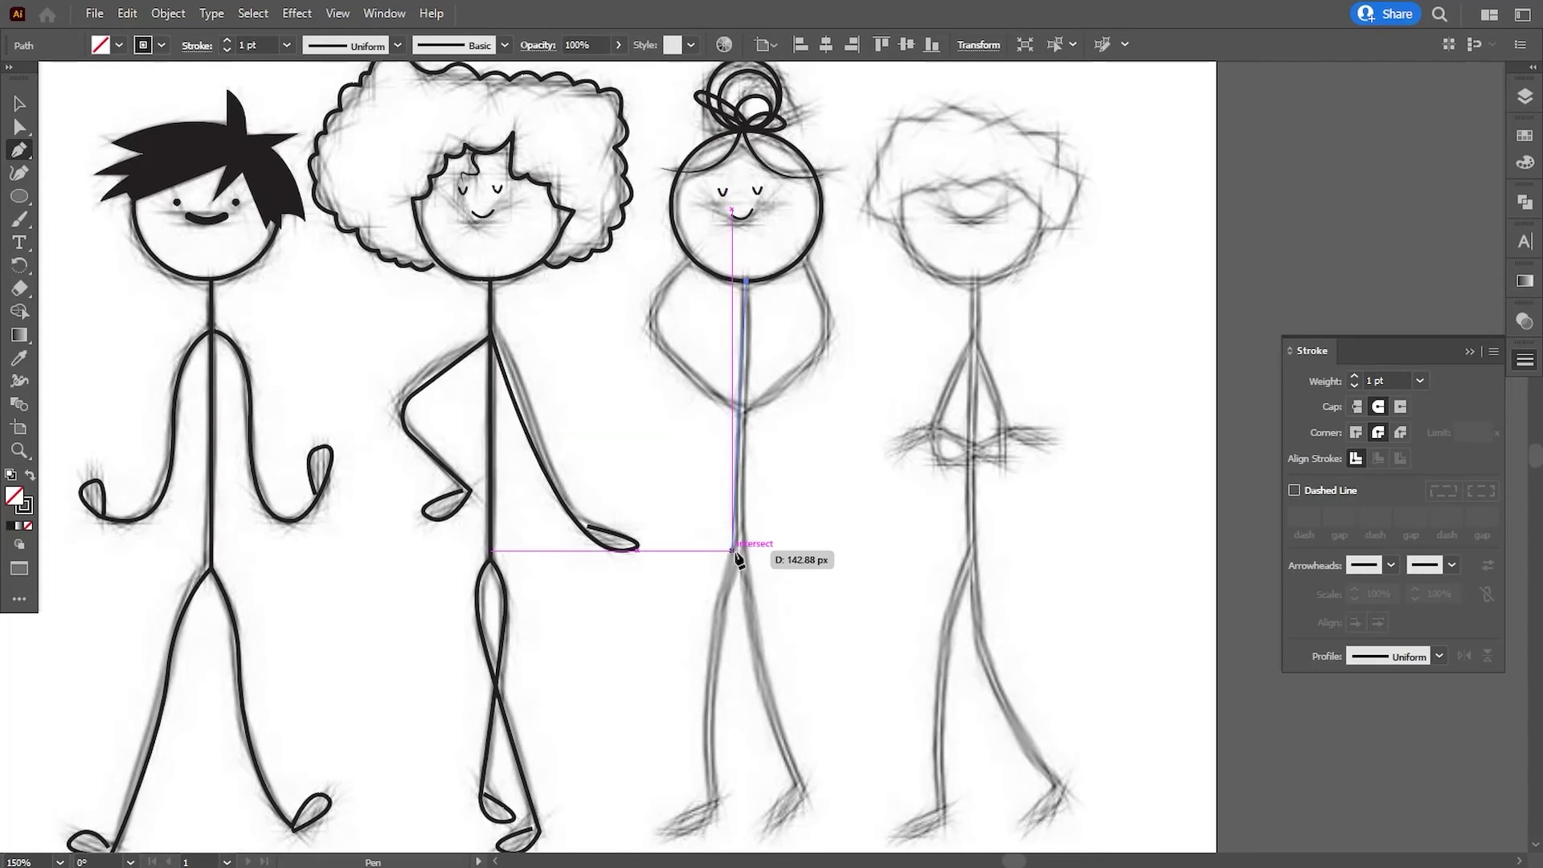
pyautogui.click(740, 541)
pyautogui.moveTo(727, 613); pyautogui.dragTo(714, 514)
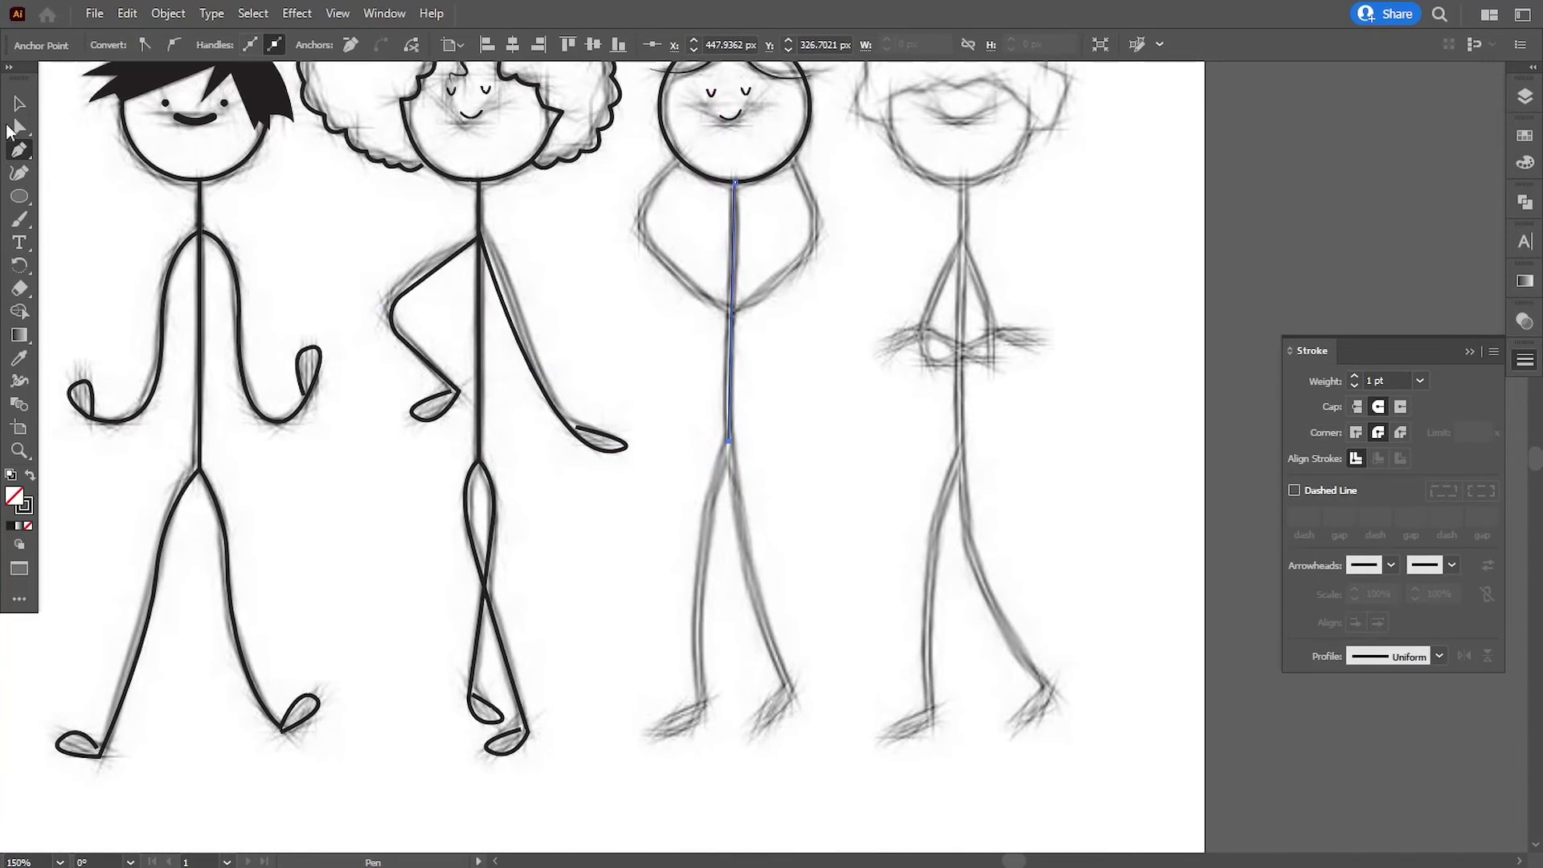
pyautogui.click(19, 103)
pyautogui.moveTo(747, 578); pyautogui.dragTo(747, 558)
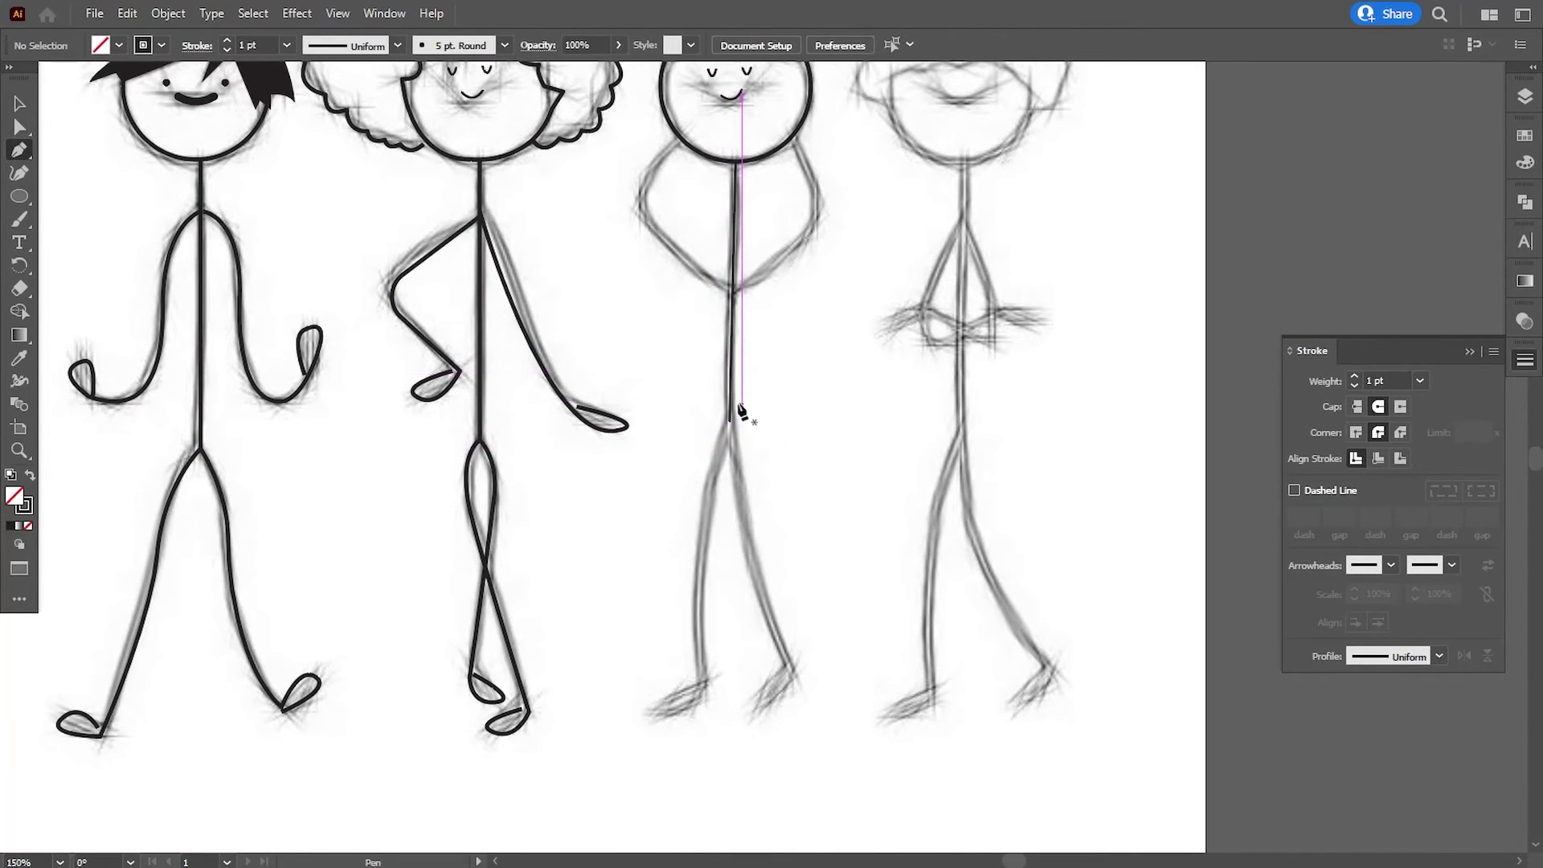
# Give the torso line a 2 pt stroke with flat line ends.
pyautogui.click(18, 105)
pyautogui.click(728, 345)
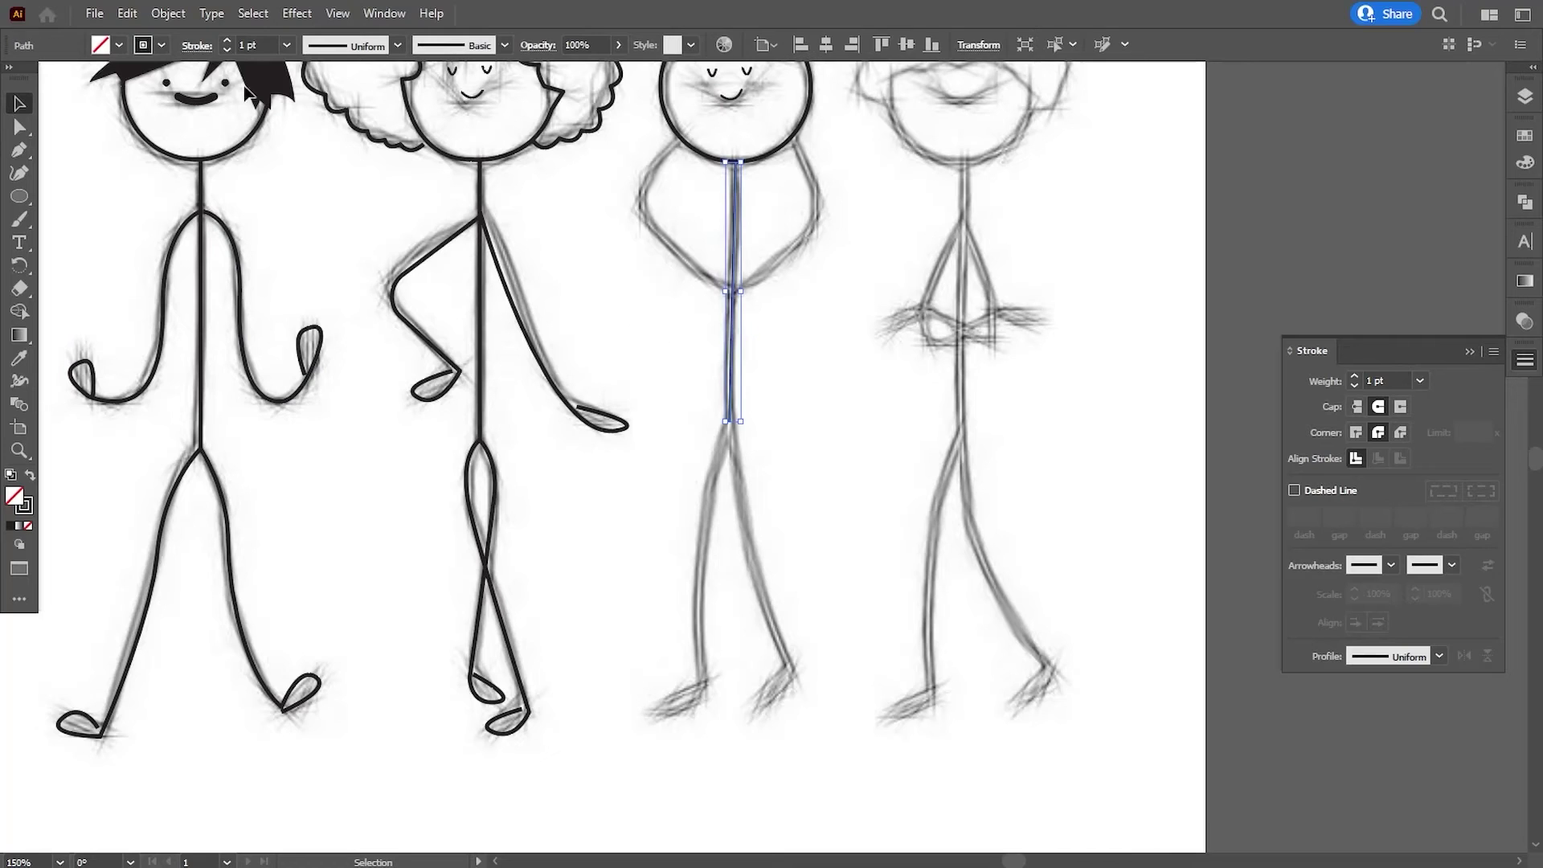
pyautogui.click(230, 42)
pyautogui.click(623, 342)
pyautogui.press('p')
pyautogui.scroll(-2, 740, 562)
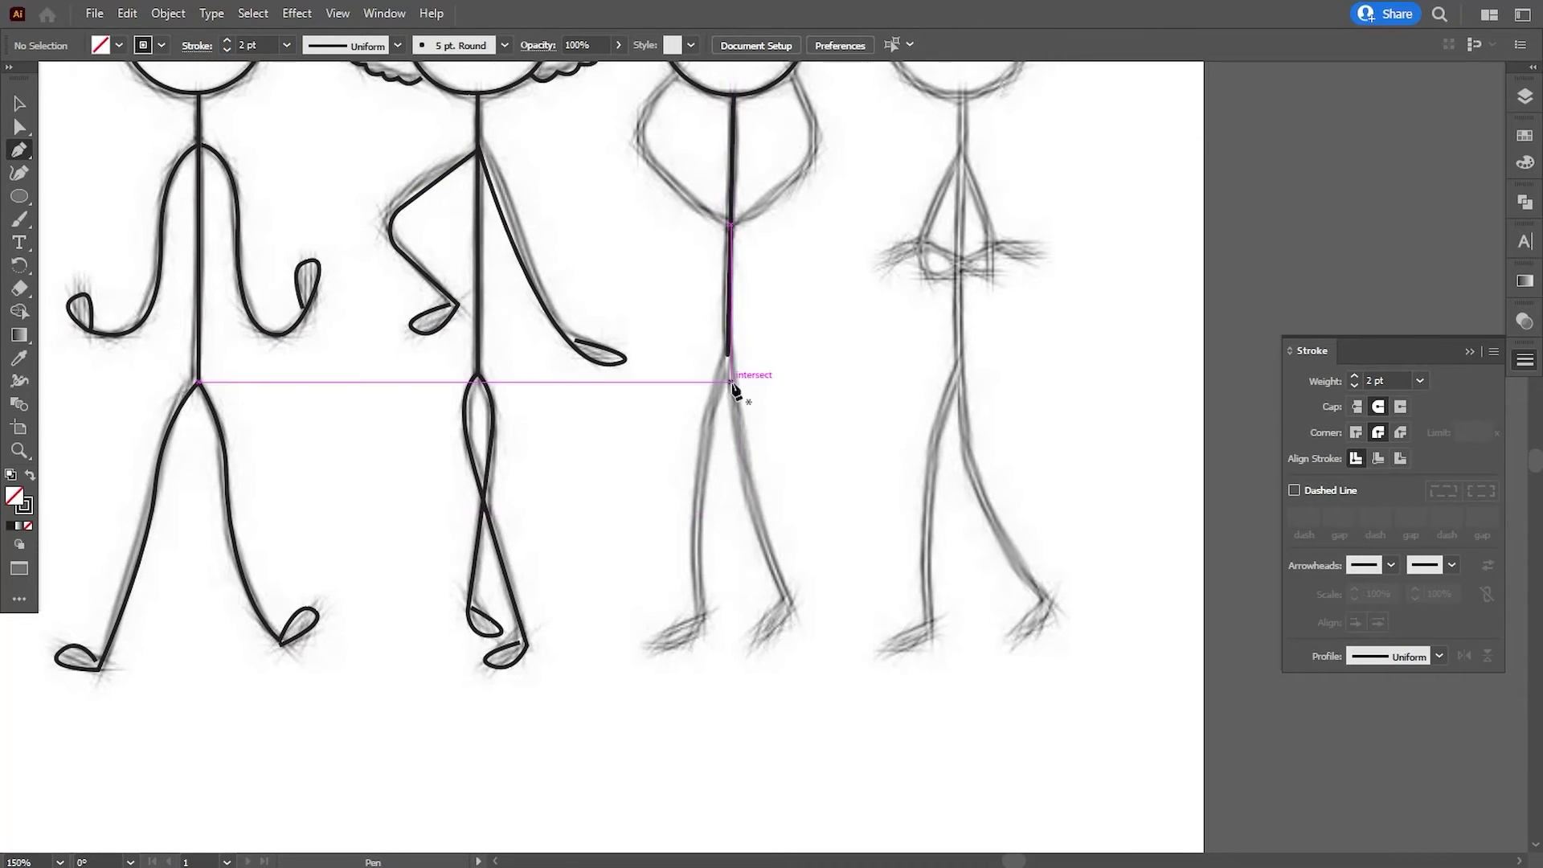
pyautogui.click(733, 274)
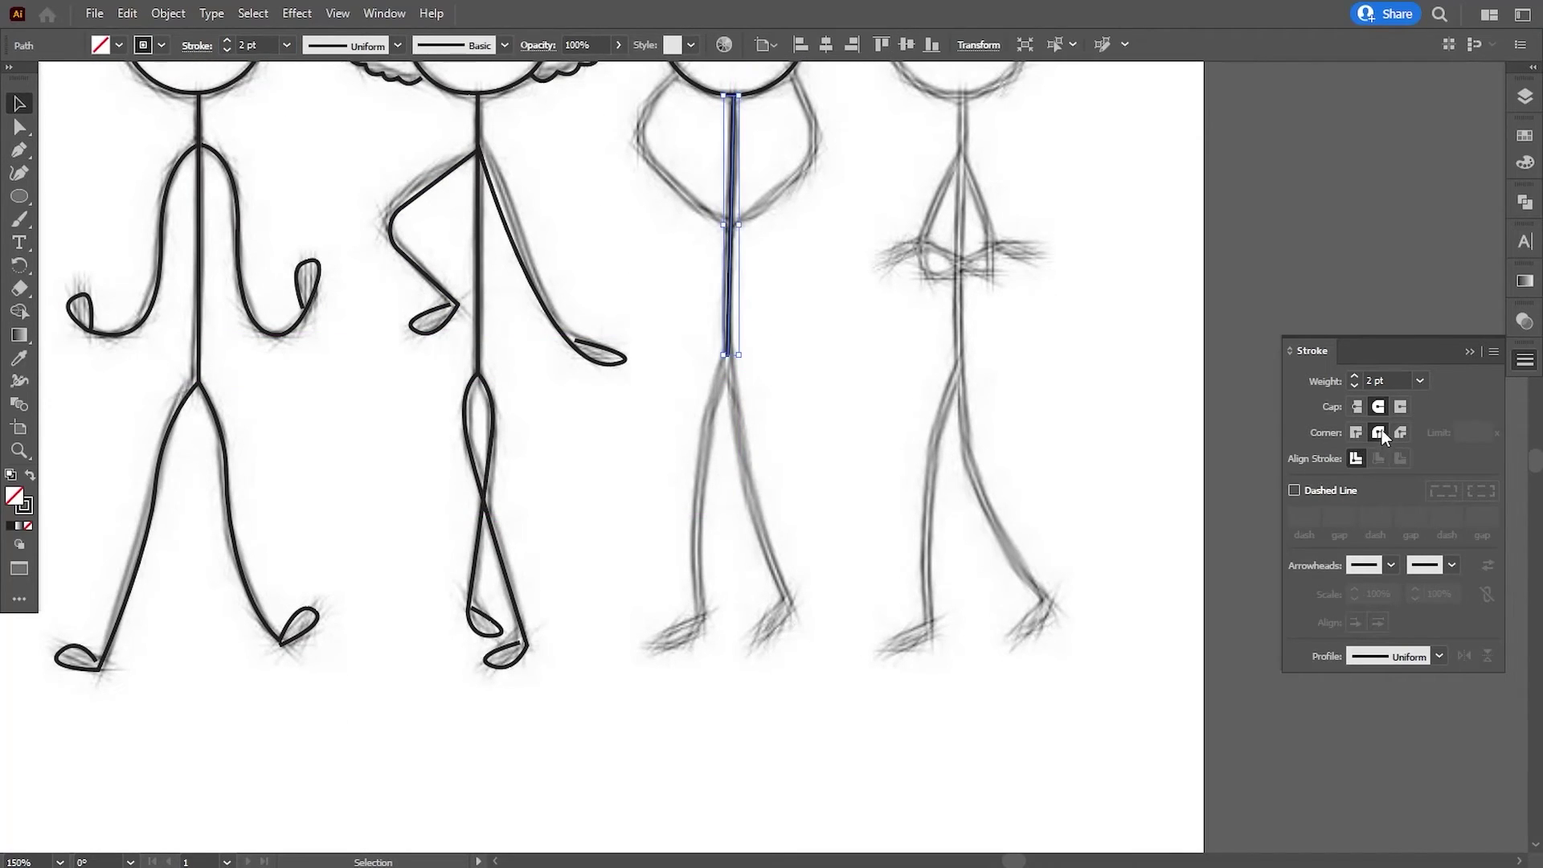
pyautogui.click(1354, 408)
pyautogui.click(1088, 381)
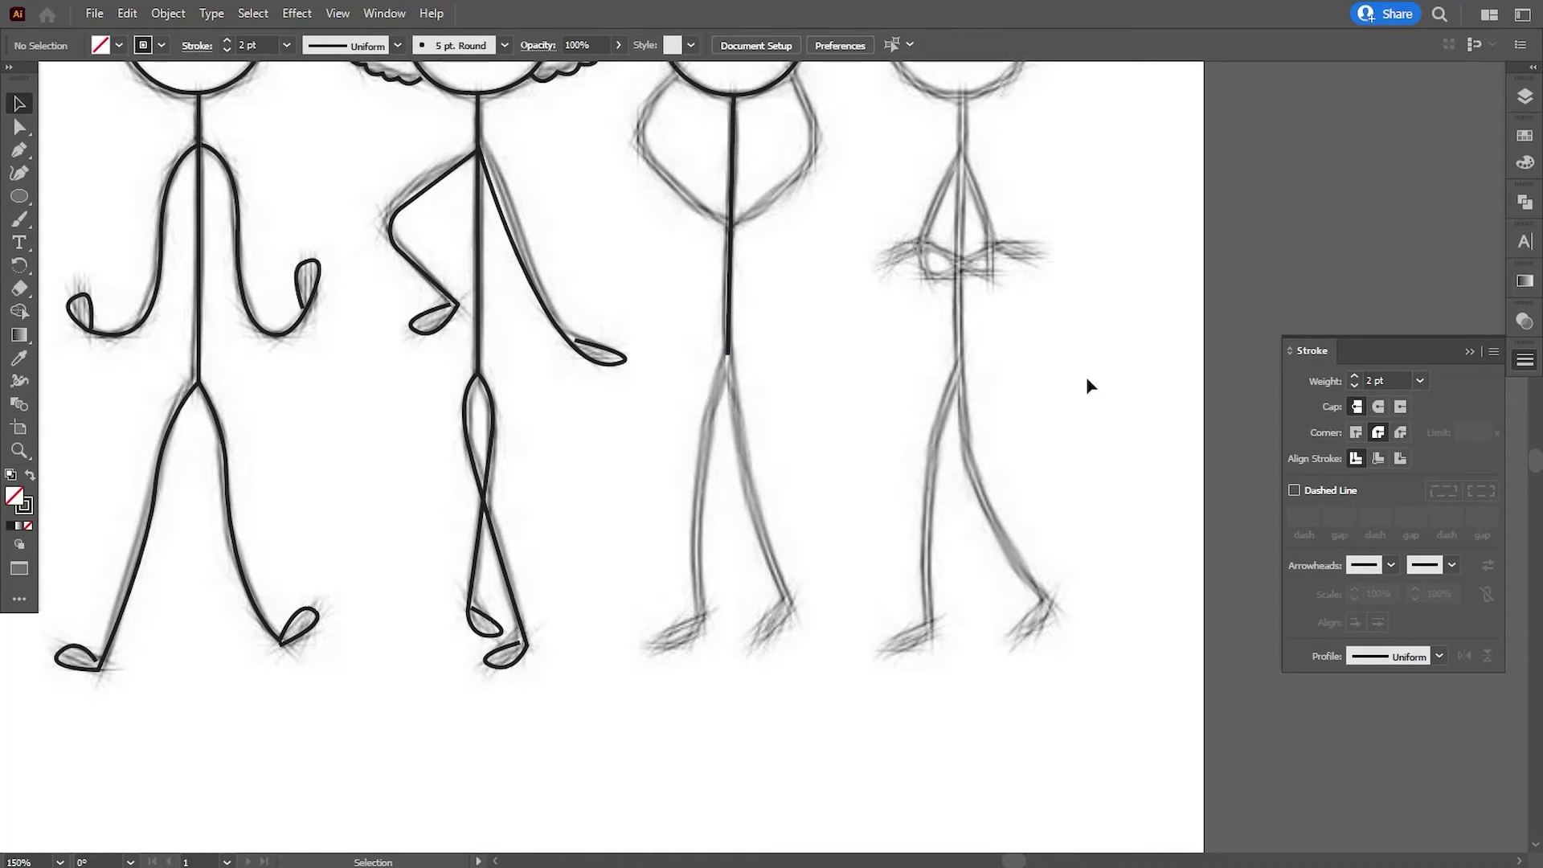
# Continue a leg path from the torso's bottom, curving it down into a foot.
pyautogui.click(727, 355)
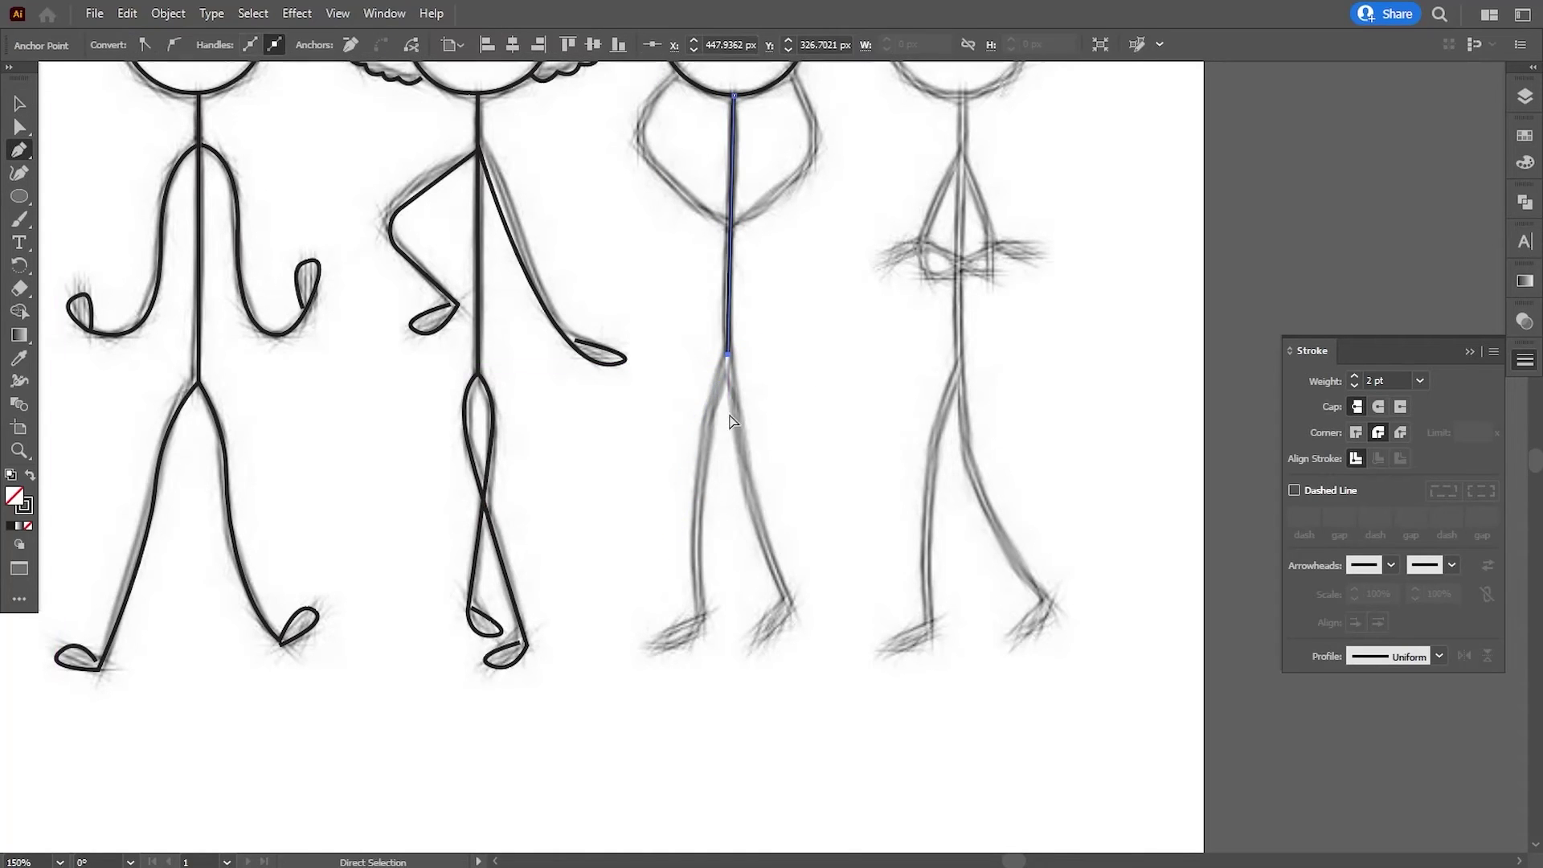
pyautogui.moveTo(701, 618); pyautogui.dragTo(705, 710)
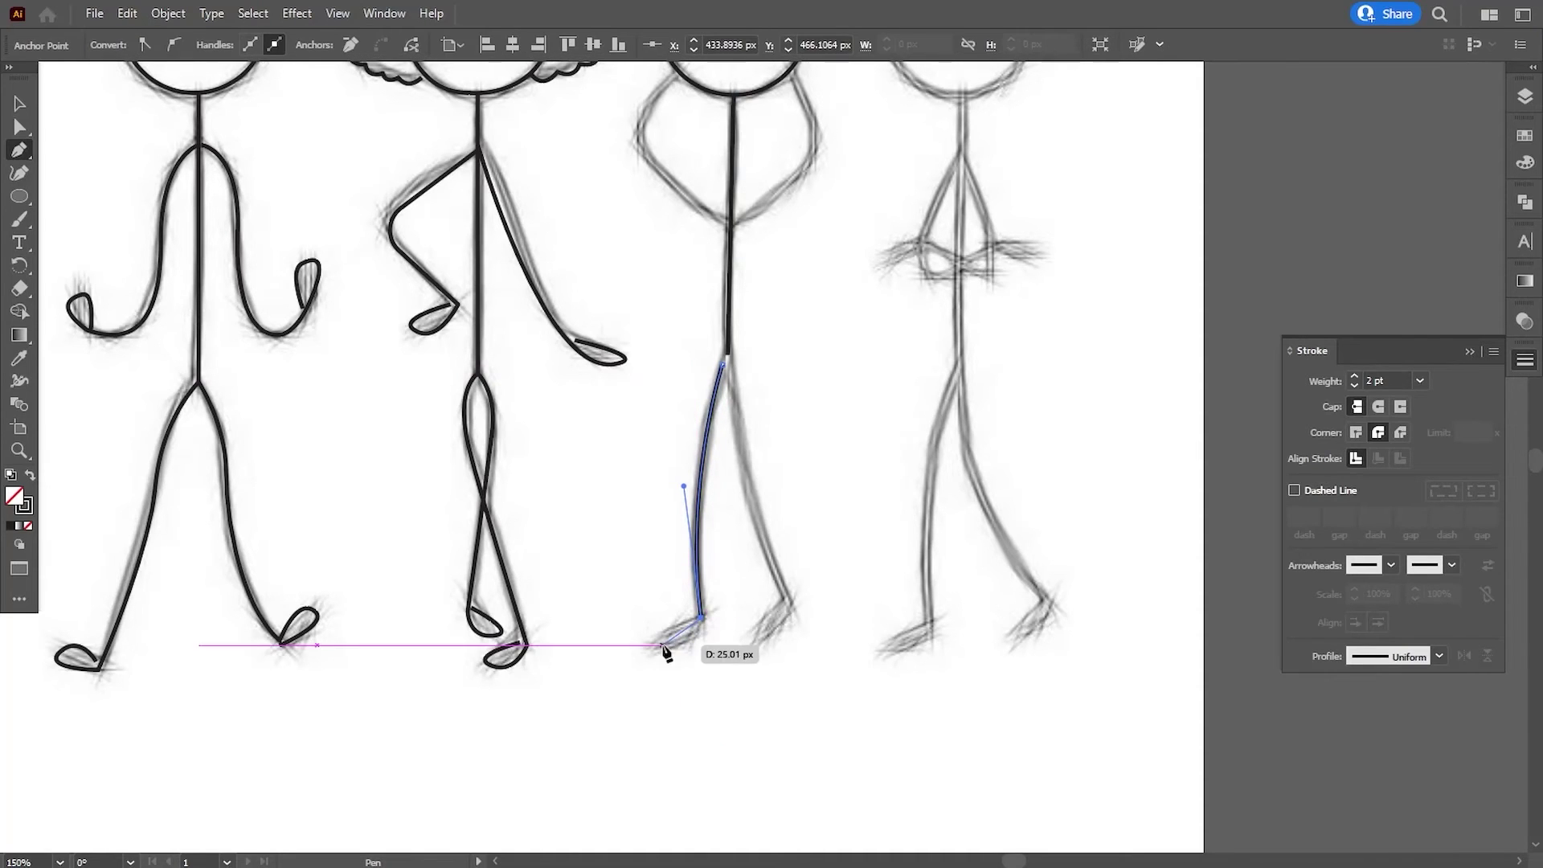
pyautogui.moveTo(662, 646); pyautogui.dragTo(635, 637)
pyautogui.click(18, 129)
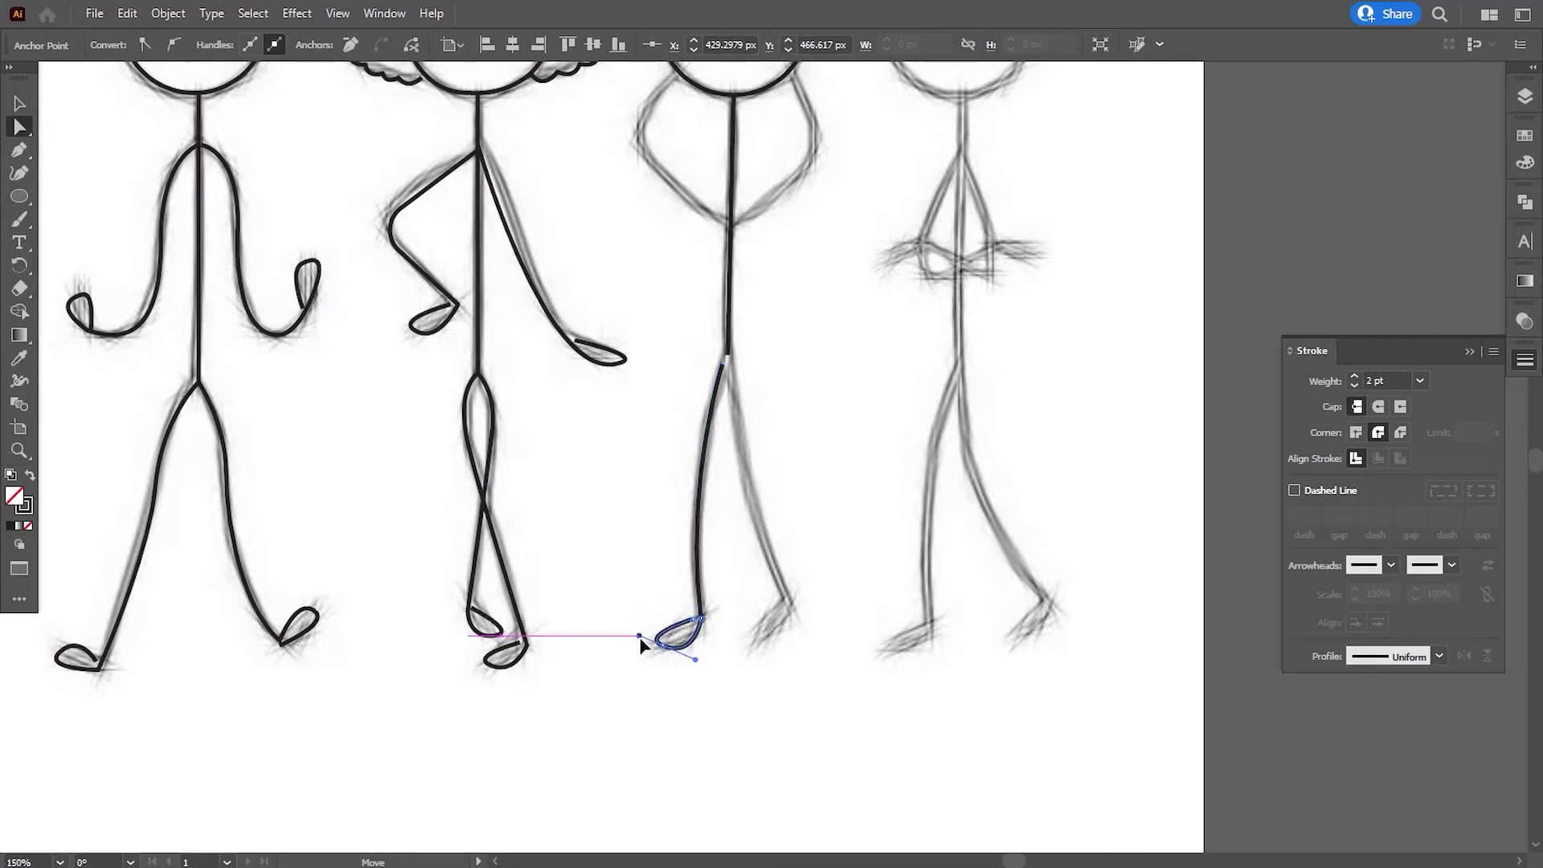
pyautogui.click(788, 717)
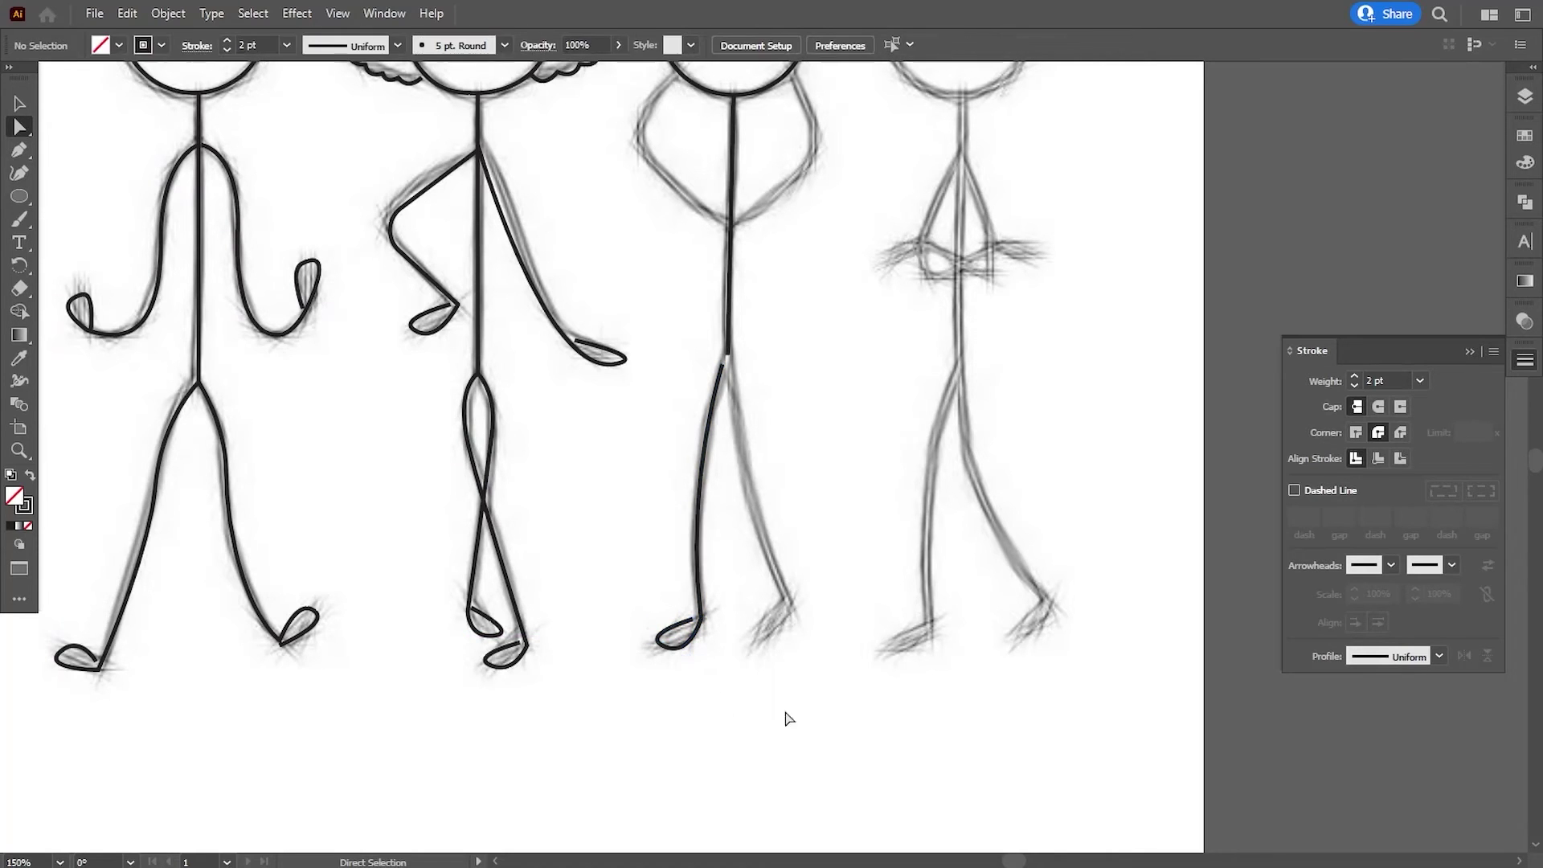
# Draw the second leg from the hip to a curled foot and reshape the curl.
pyautogui.scroll(-1, 788, 718)
pyautogui.hscroll(1, 788, 718)
pyautogui.click(685, 344)
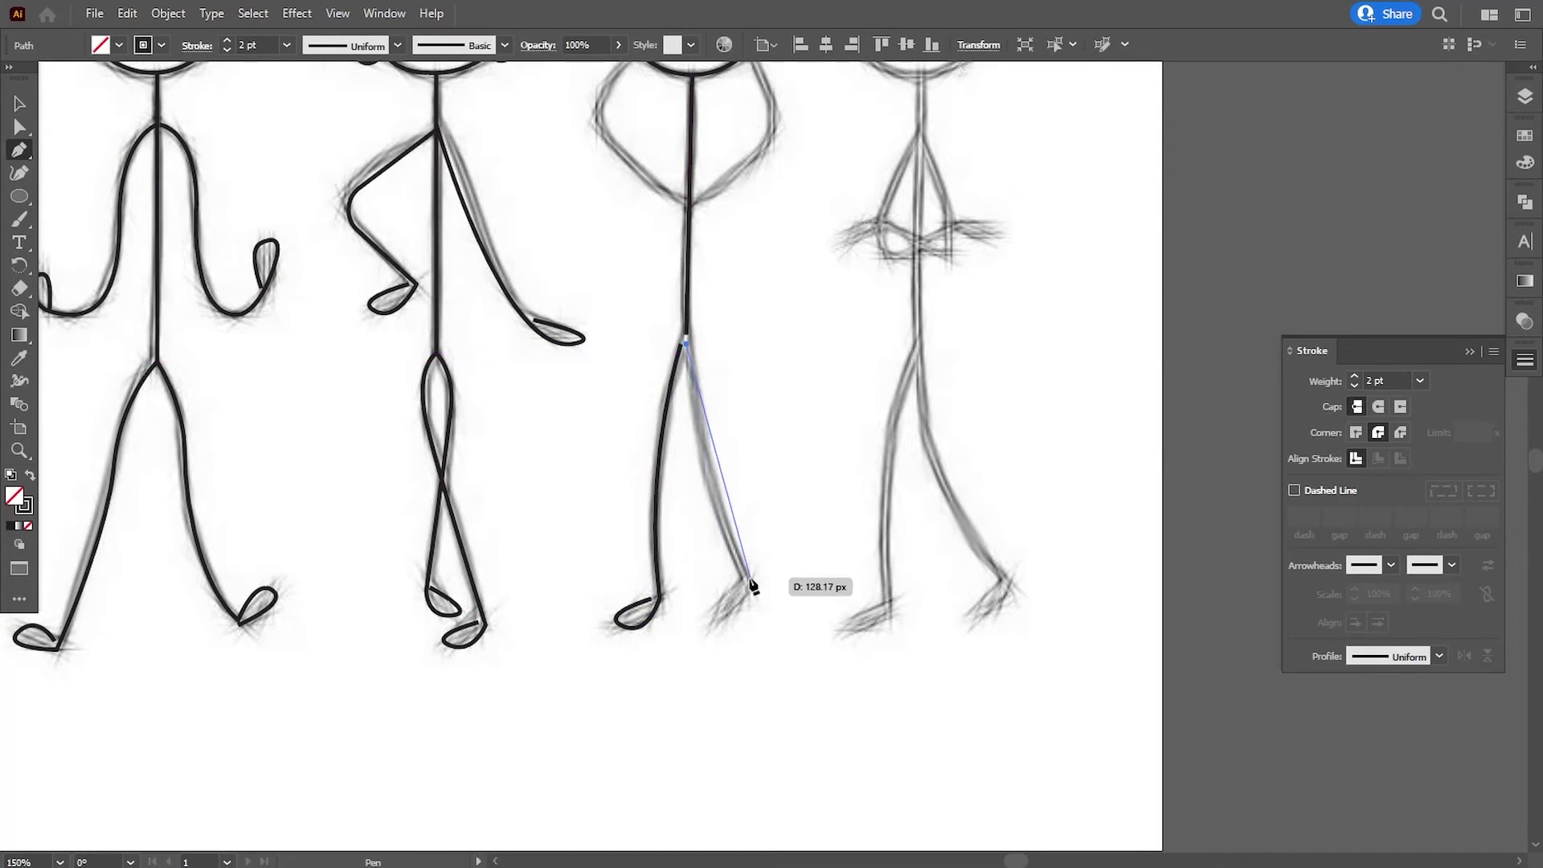
pyautogui.moveTo(750, 589); pyautogui.dragTo(768, 591)
pyautogui.moveTo(810, 696)
pyautogui.mouseDown()
pyautogui.moveTo(741, 615)
pyautogui.moveTo(768, 603)
pyautogui.mouseUp()
pyautogui.click(704, 616)
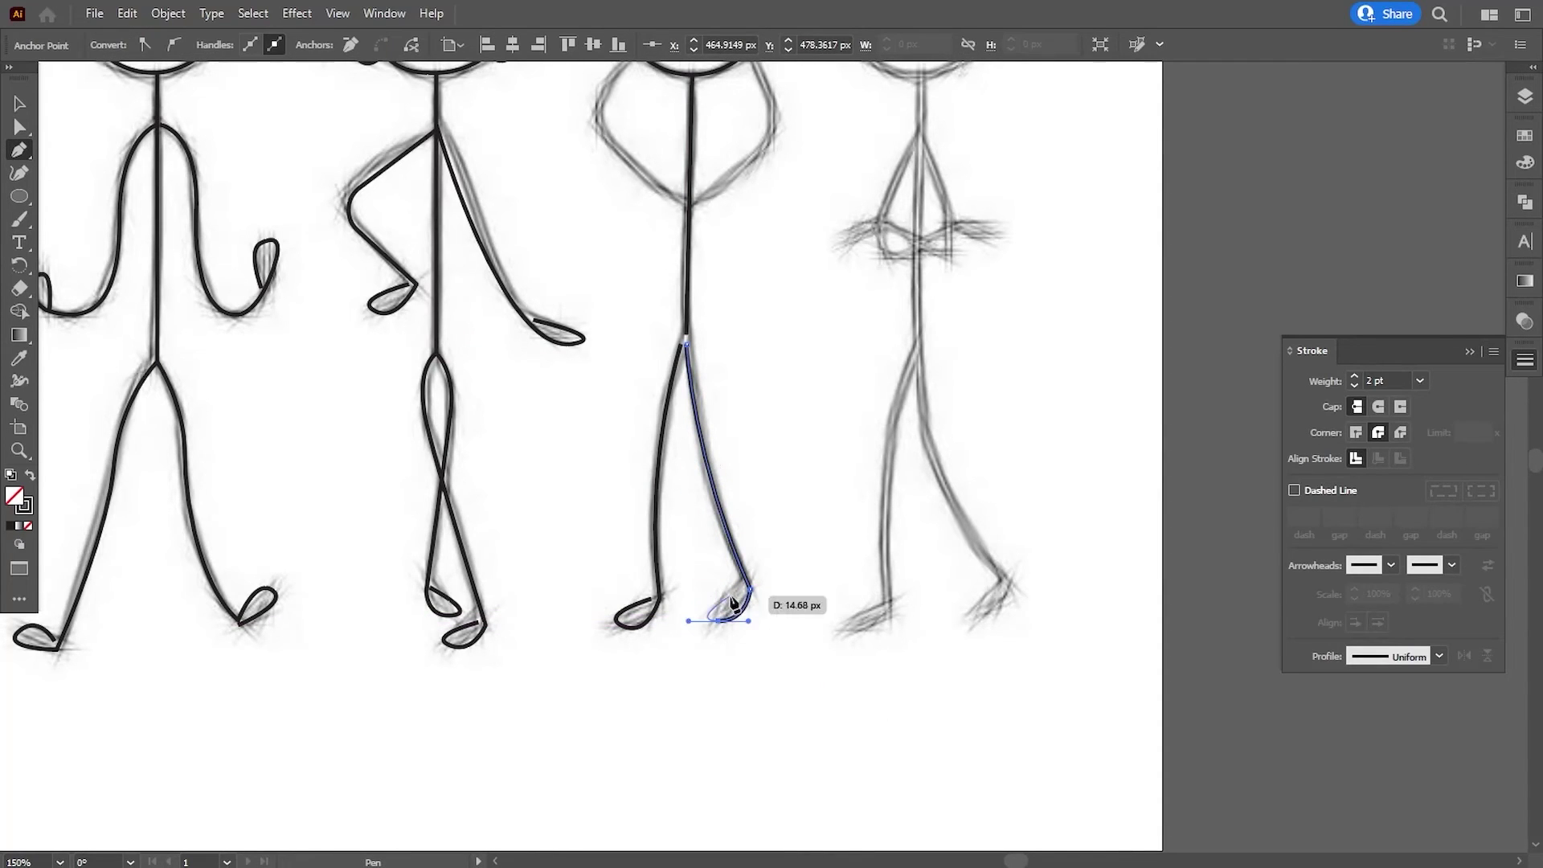
pyautogui.click(19, 127)
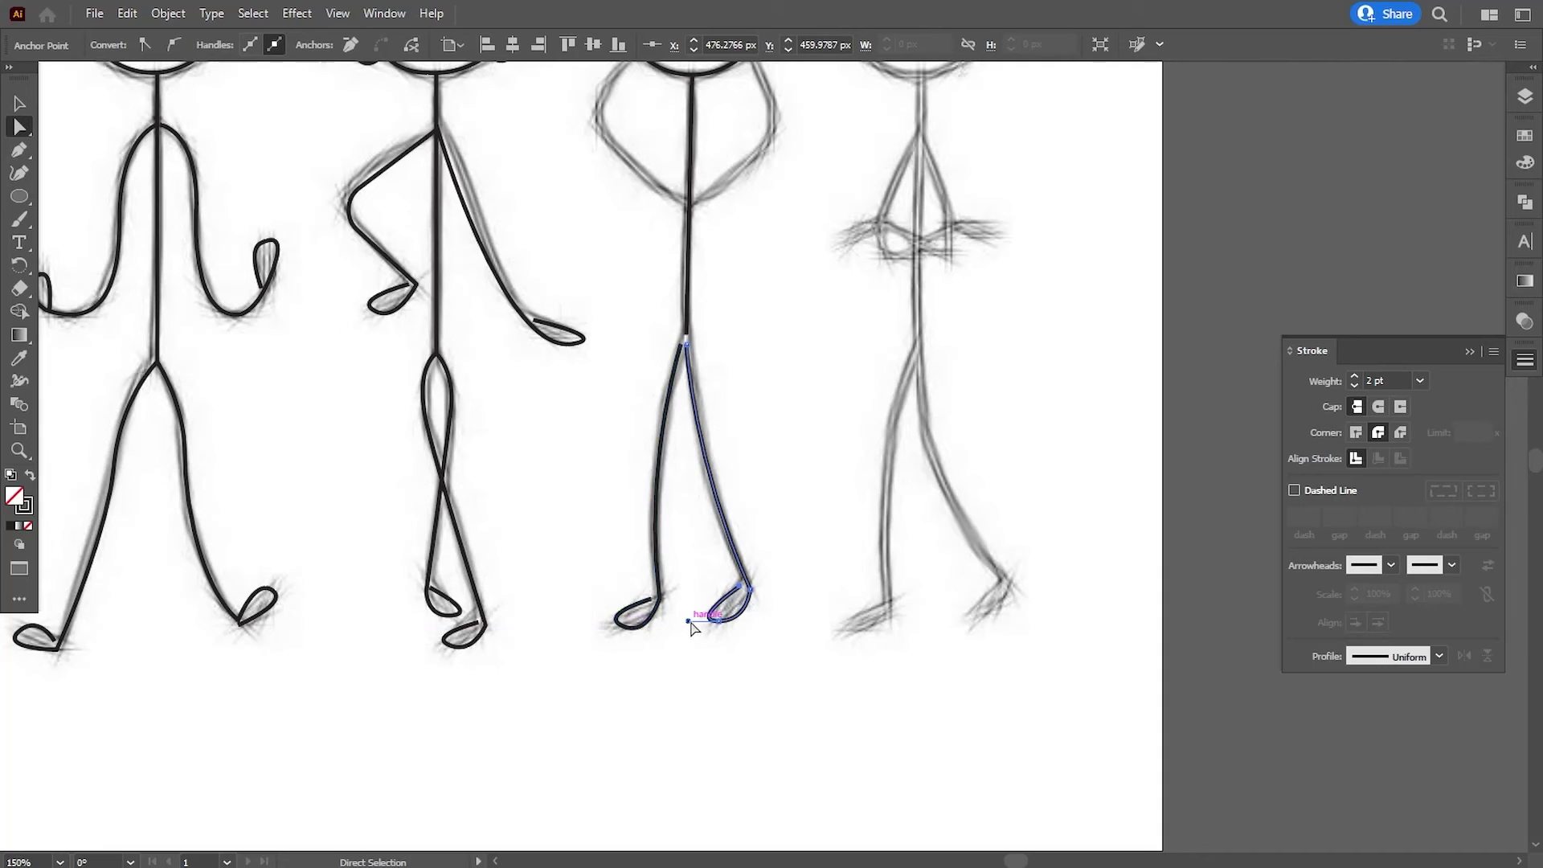
pyautogui.moveTo(694, 616); pyautogui.dragTo(696, 616)
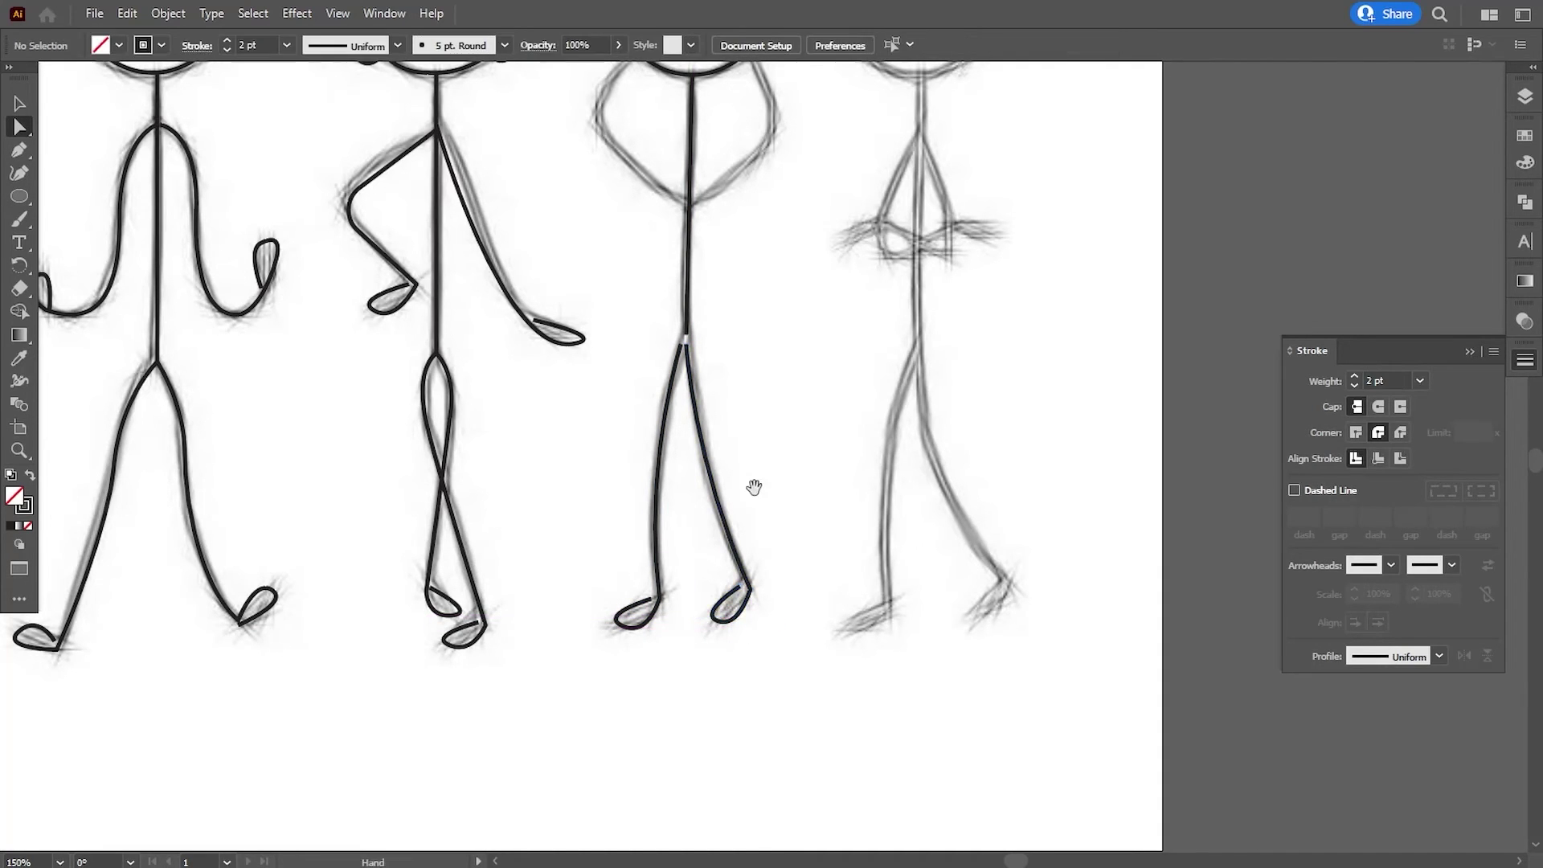
# Select both leg paths and raise their shared hip point.
pyautogui.scroll(1, 751, 487)
pyautogui.click(727, 647)
pyautogui.click(618, 659)
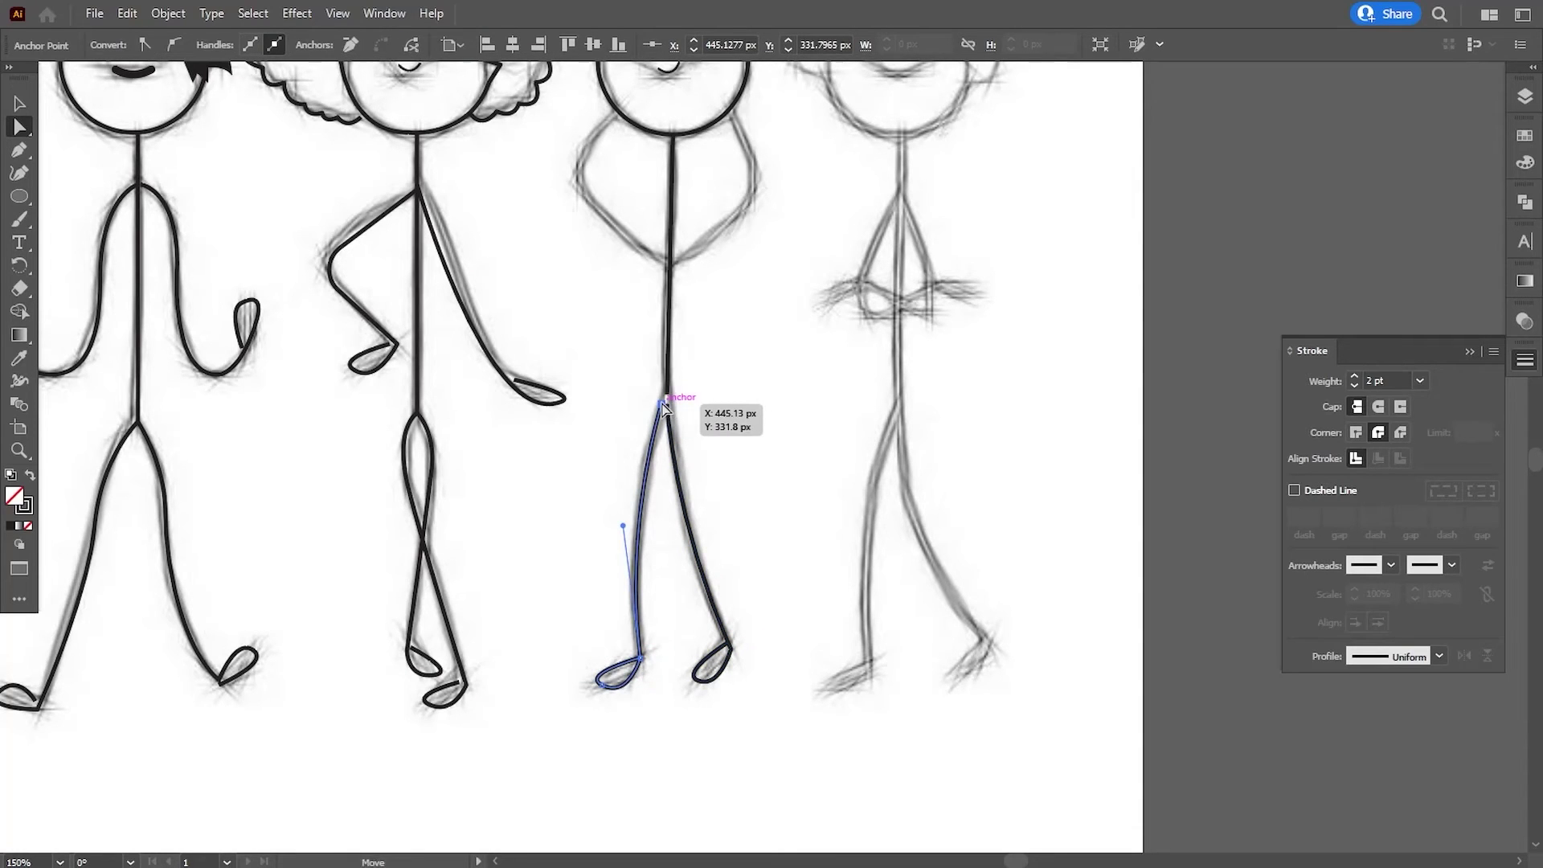
pyautogui.moveTo(666, 406); pyautogui.dragTo(710, 507)
pyautogui.click(740, 413)
# Draw both arms as separate paths from the shoulders through the elbows to the waist.
pyautogui.click(596, 309)
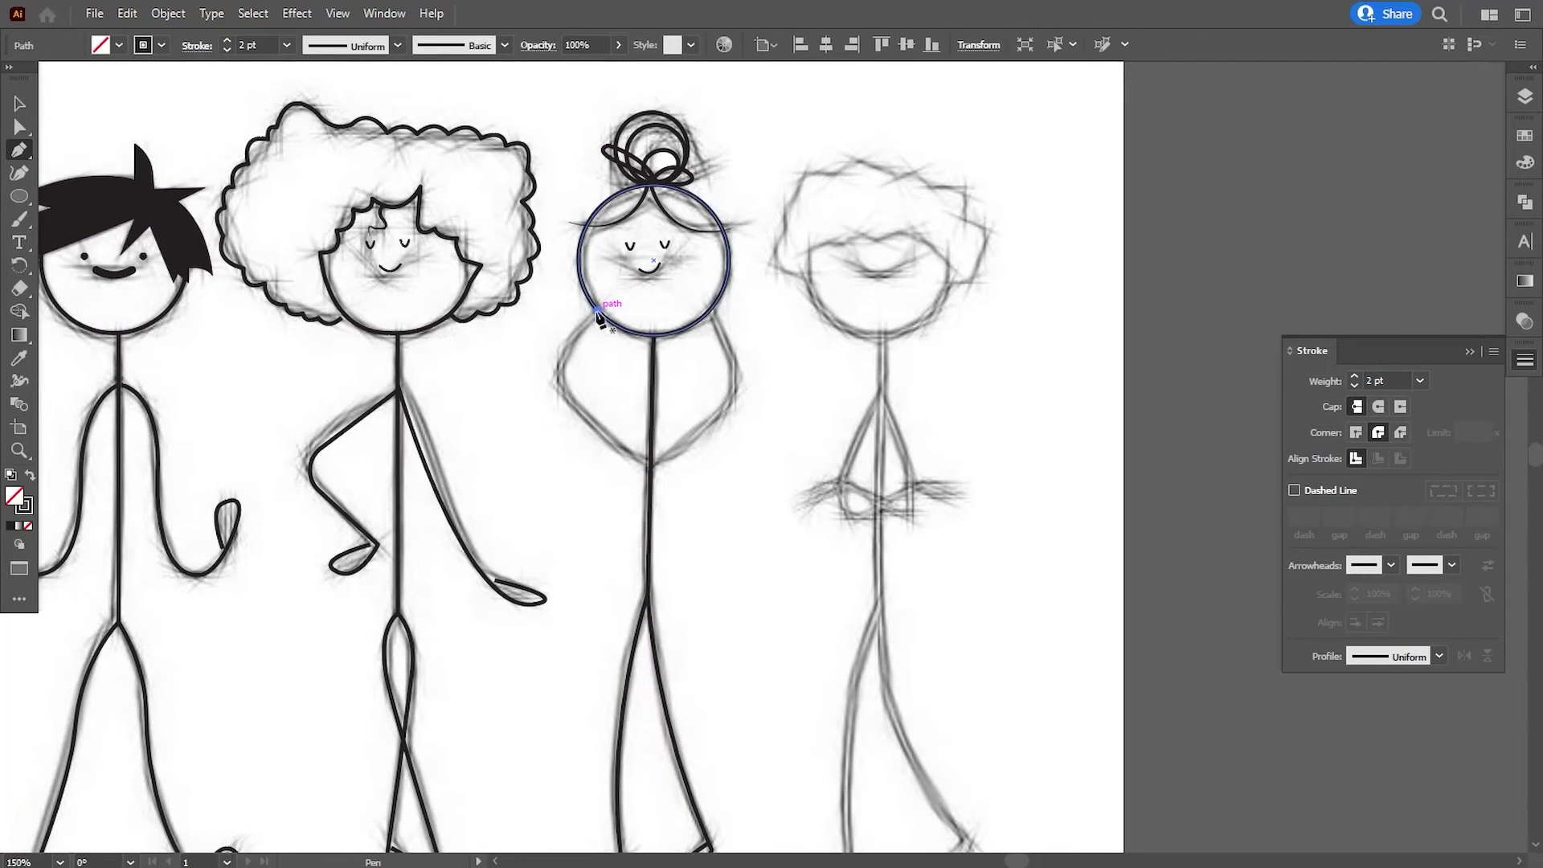
pyautogui.click(545, 390)
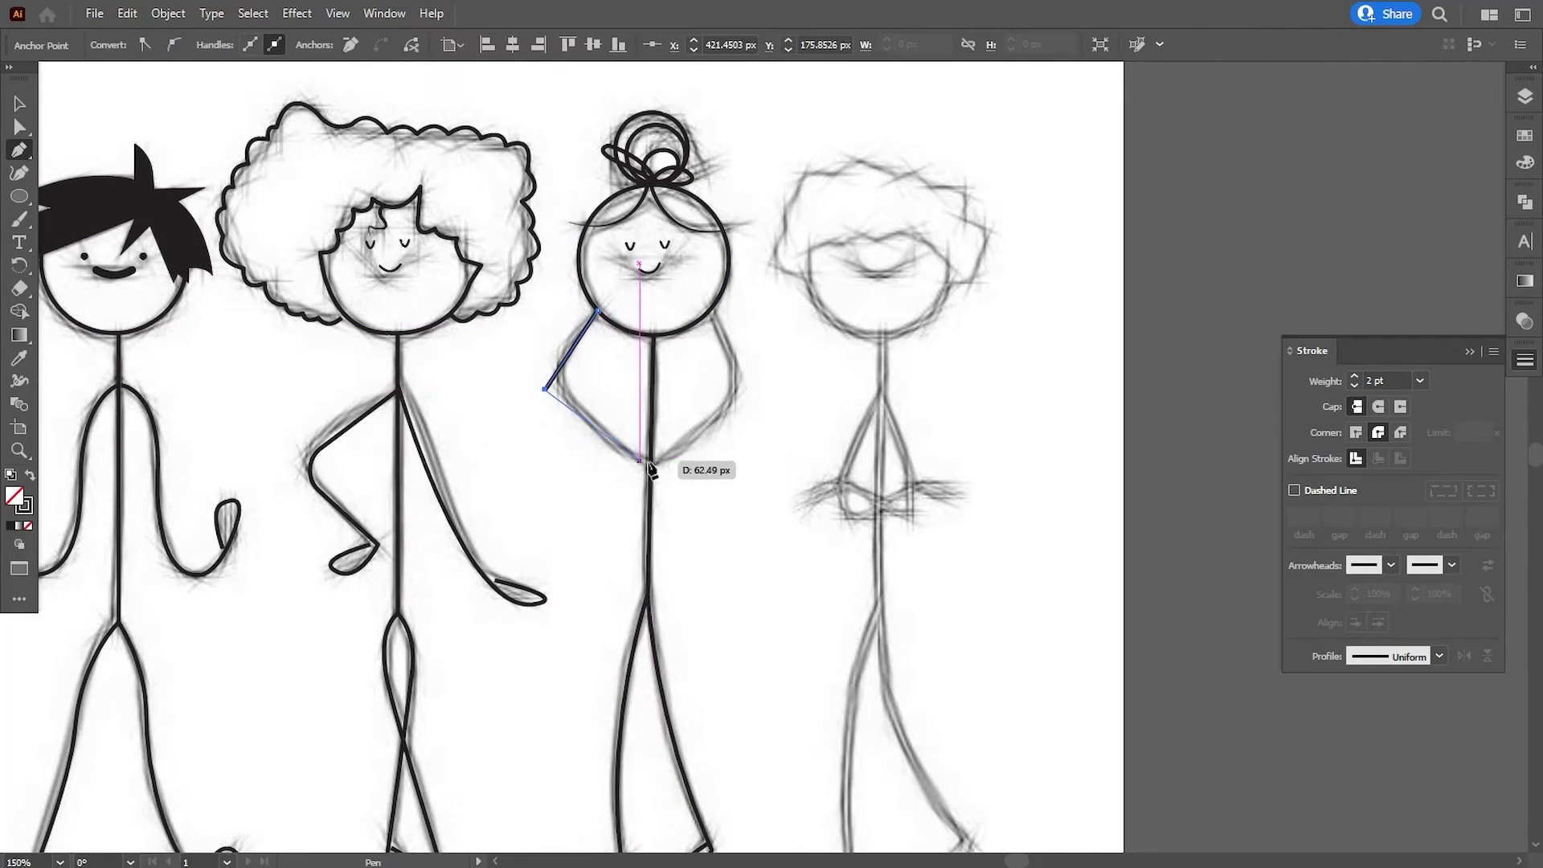
pyautogui.click(649, 464)
pyautogui.click(19, 104)
pyautogui.click(107, 110)
pyautogui.press('p')
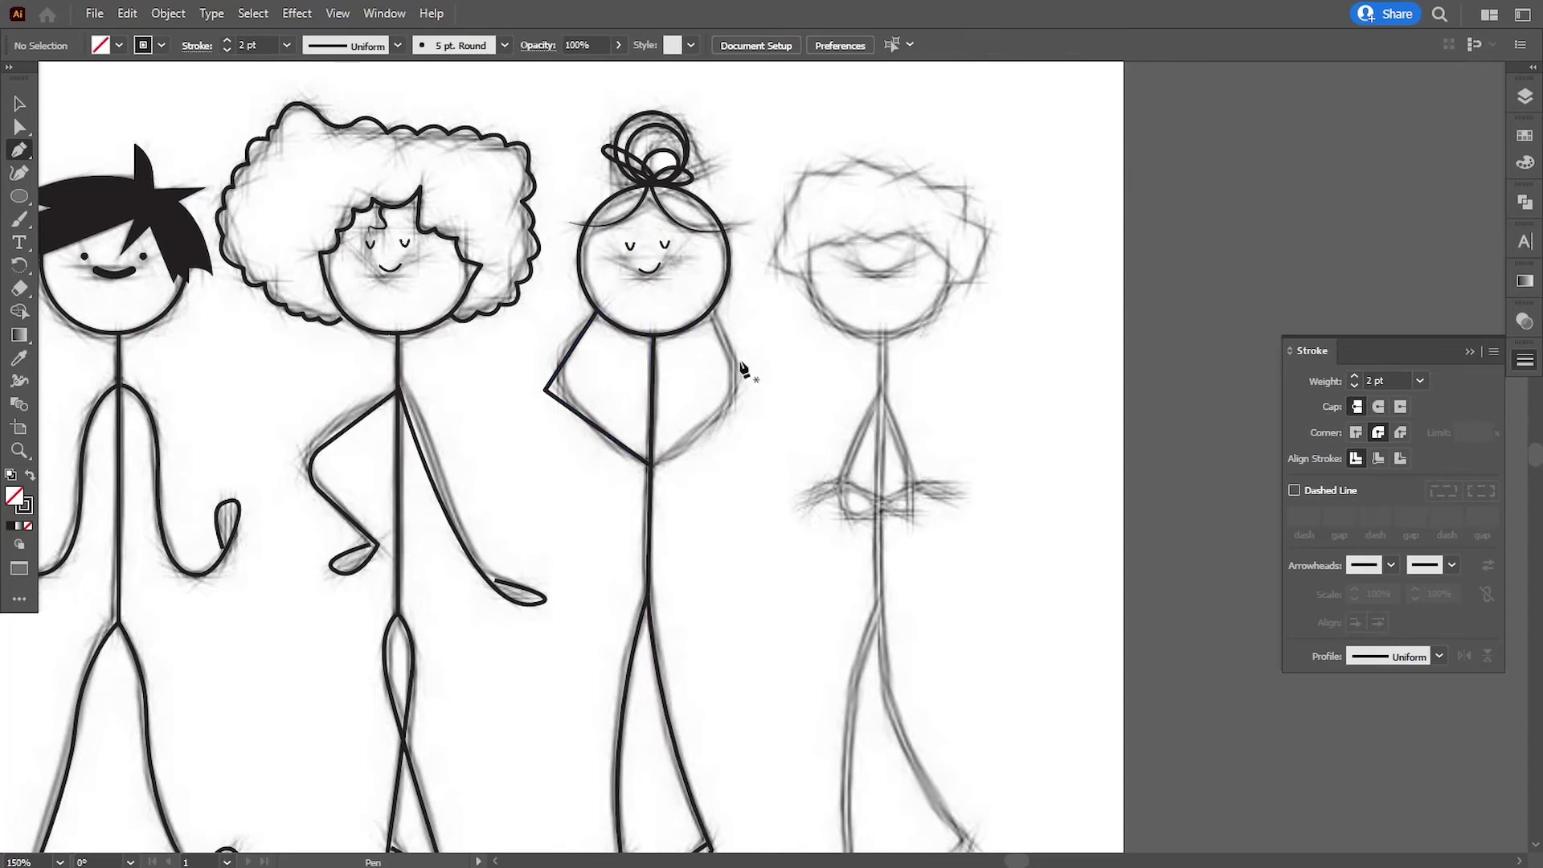
pyautogui.click(710, 309)
pyautogui.click(749, 397)
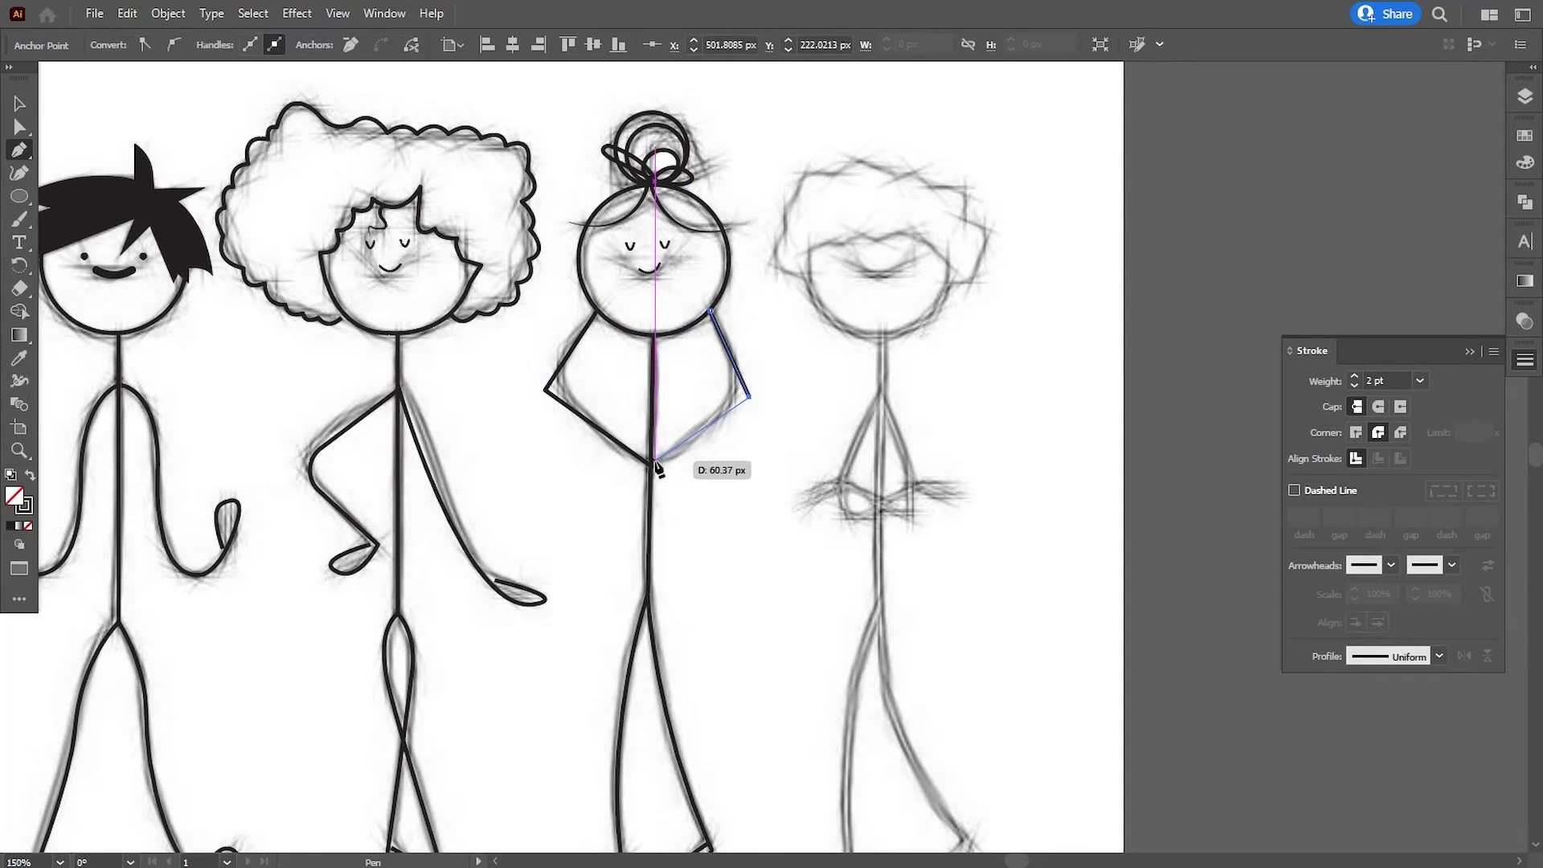
pyautogui.click(649, 463)
# Select both elbow anchors and round them into smooth curves.
pyautogui.press('a')
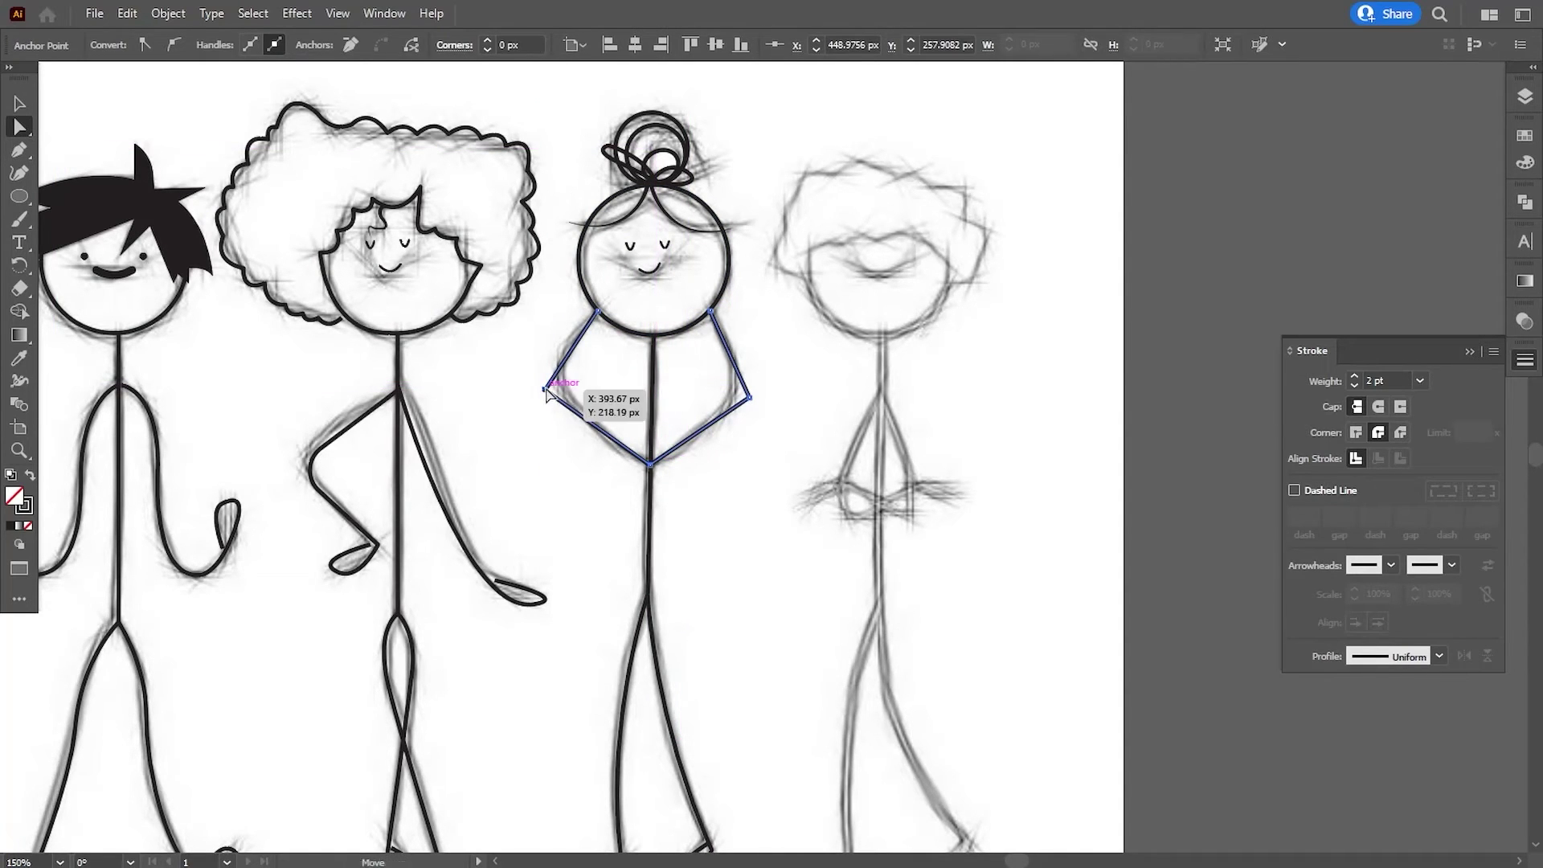
pyautogui.click(750, 397)
pyautogui.moveTo(721, 397); pyautogui.dragTo(689, 389)
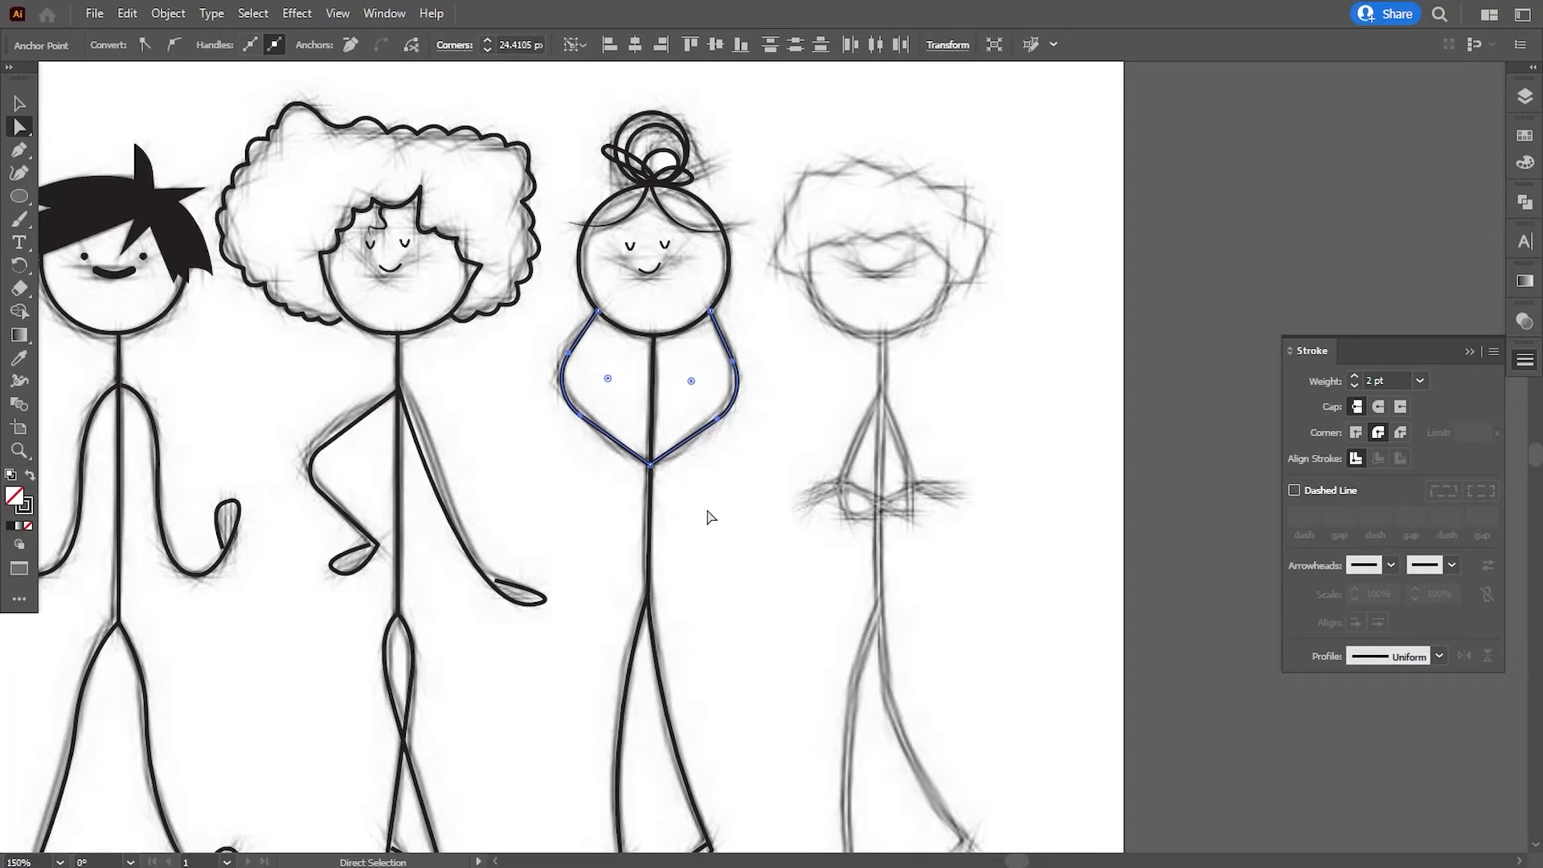
pyautogui.click(707, 517)
pyautogui.scroll(-1, 754, 568)
# Show the Layers list, hide the sketch layer and zoom out to the artboard.
pyautogui.click(1525, 97)
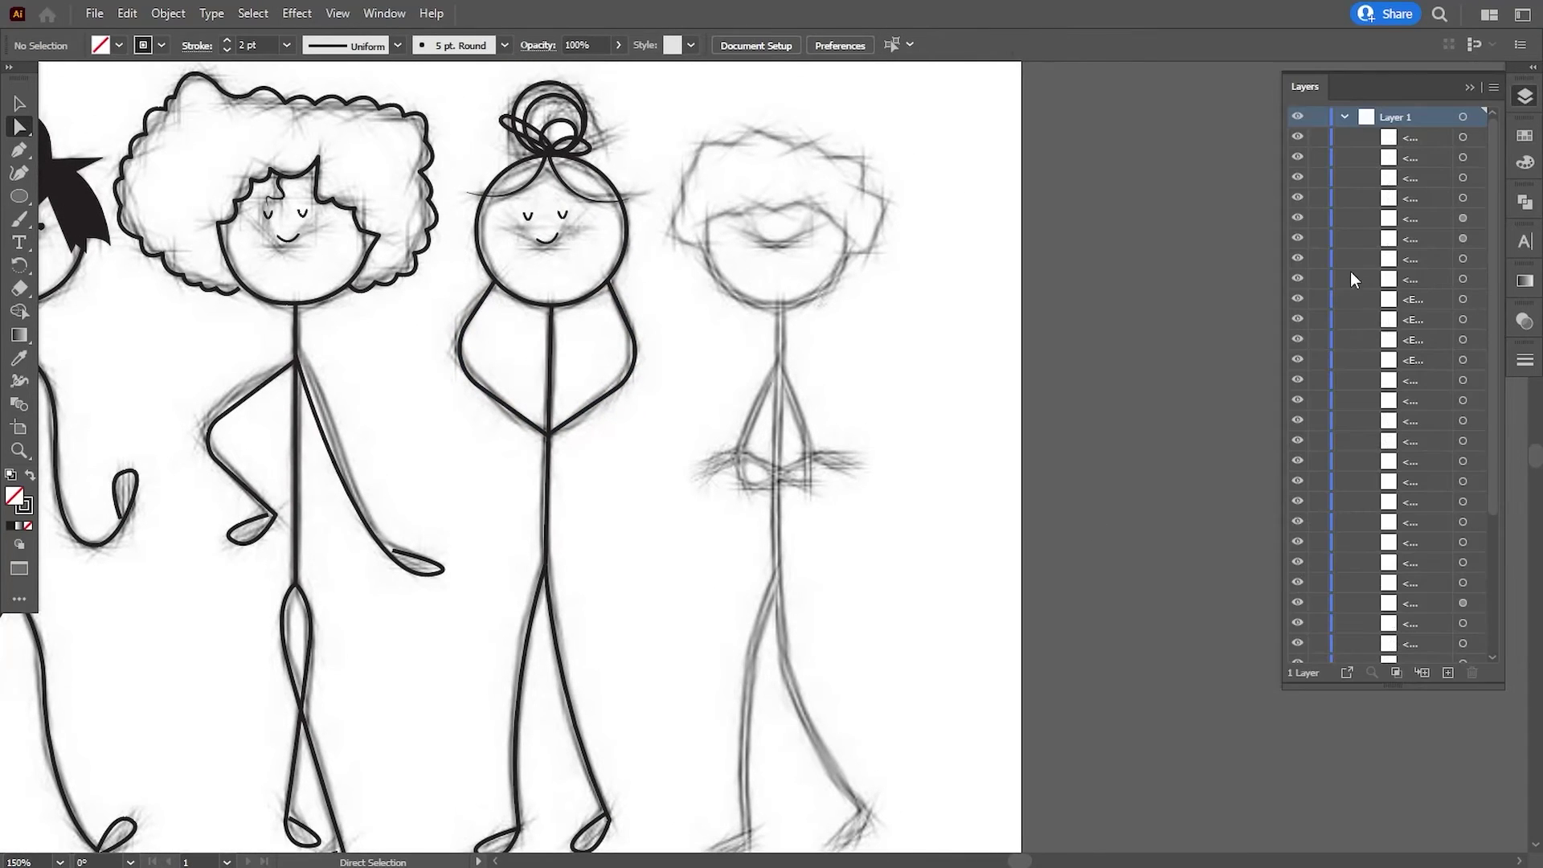
pyautogui.scroll(-2, 1484, 577)
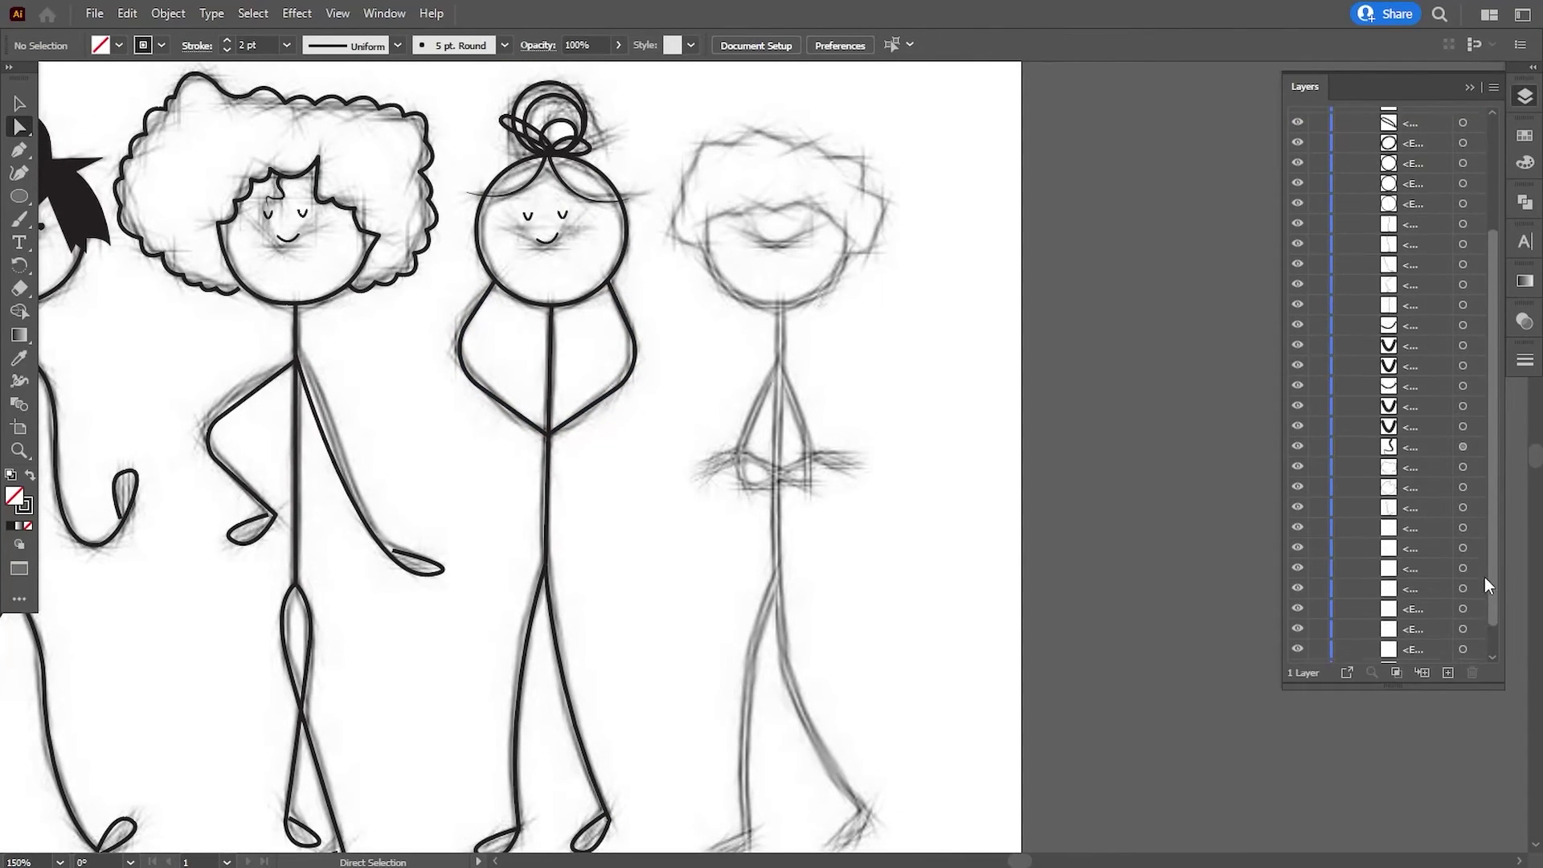
pyautogui.click(1297, 654)
pyautogui.hotkey('ctrl', '-')
pyautogui.hotkey('ctrl', '-')
pyautogui.hotkey('ctrl', '-')
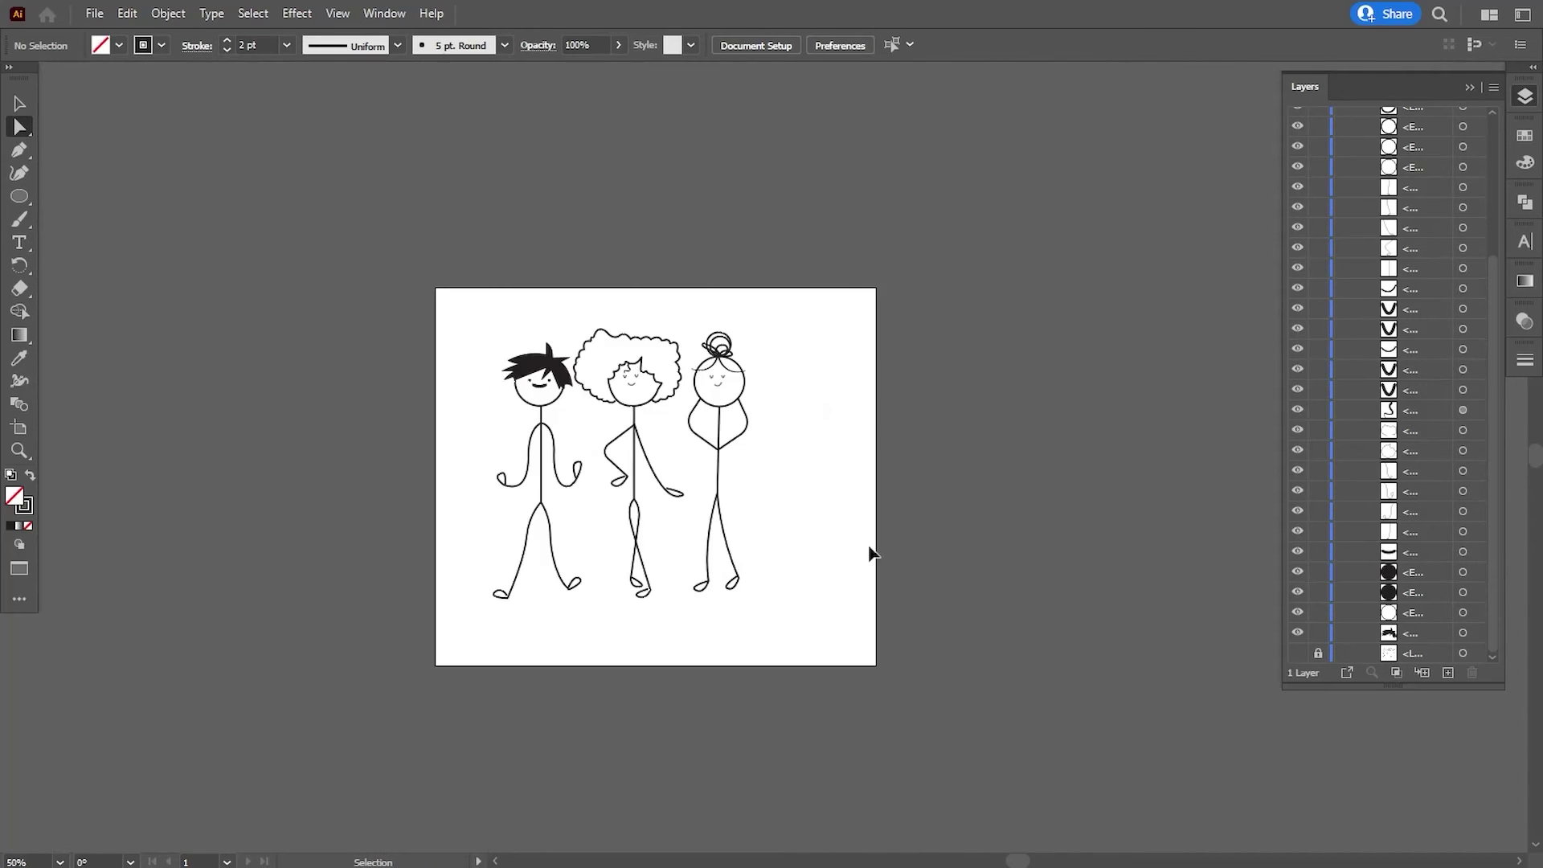
pyautogui.hotkey('ctrl', '+')
pyautogui.hotkey('ctrl', '+')
# Zoom to 200% on the faces and select the curly-haired figure's eyes and smile.
pyautogui.moveTo(872, 552); pyautogui.dragTo(864, 548)
pyautogui.hotkey('ctrl', '+')
pyautogui.hotkey('ctrl', '+')
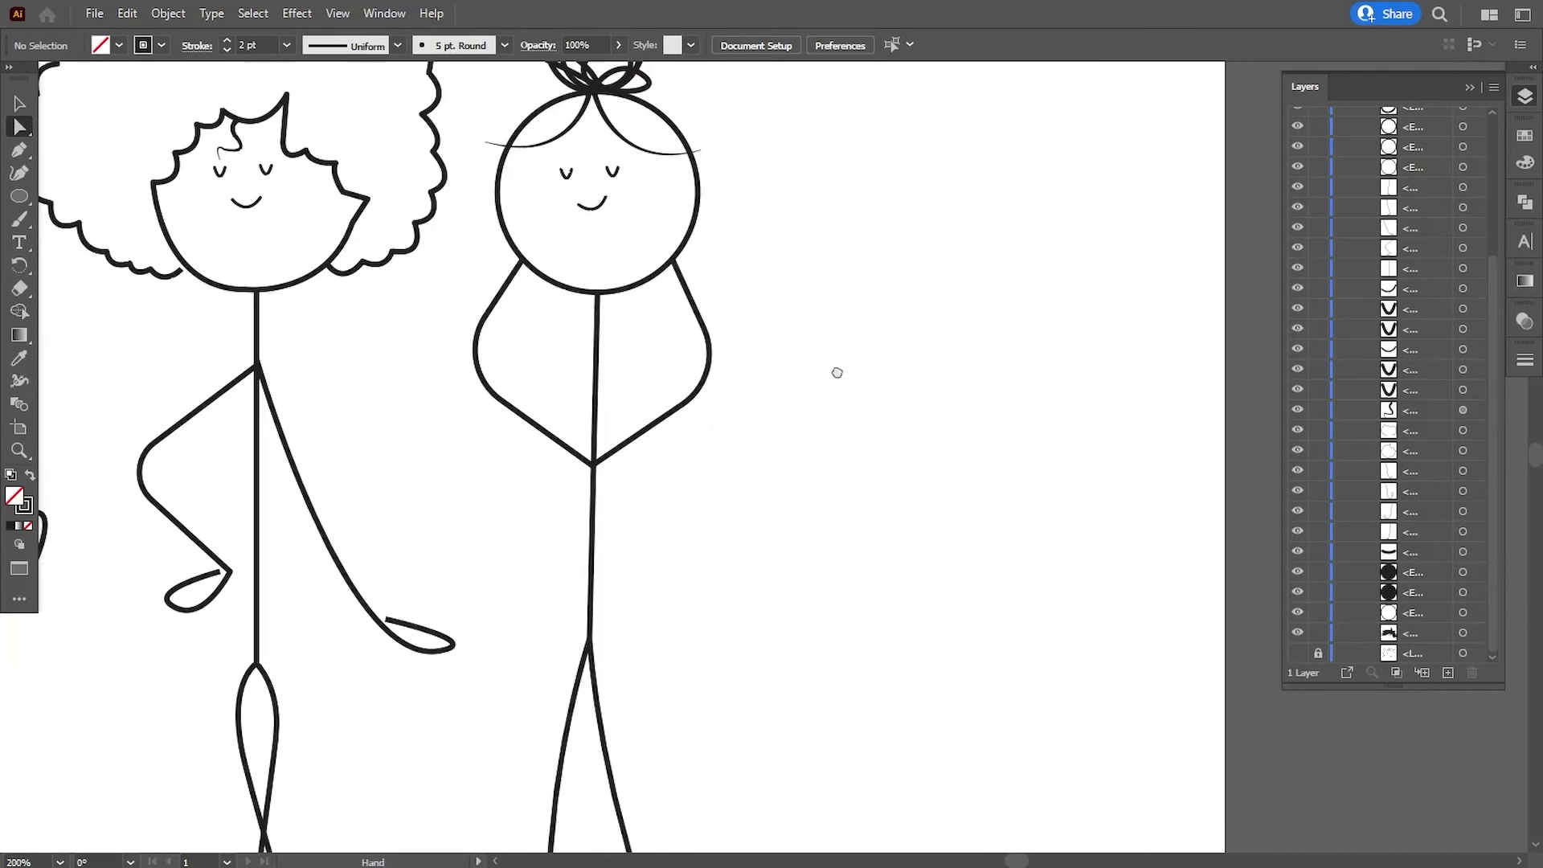
pyautogui.moveTo(837, 372); pyautogui.dragTo(989, 578)
pyautogui.click(397, 412)
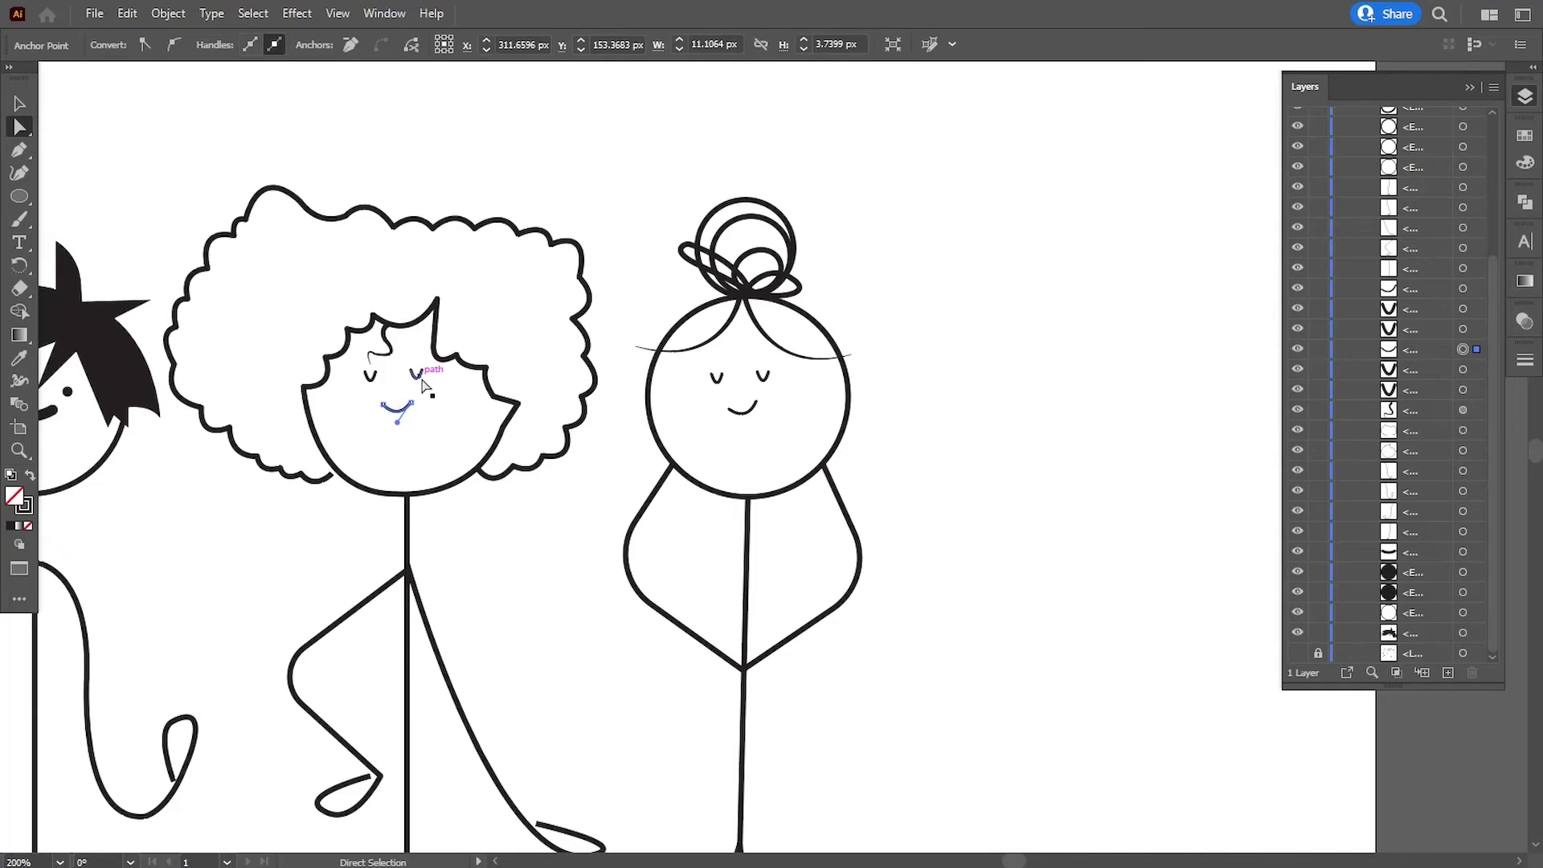
pyautogui.moveTo(359, 364); pyautogui.dragTo(434, 425)
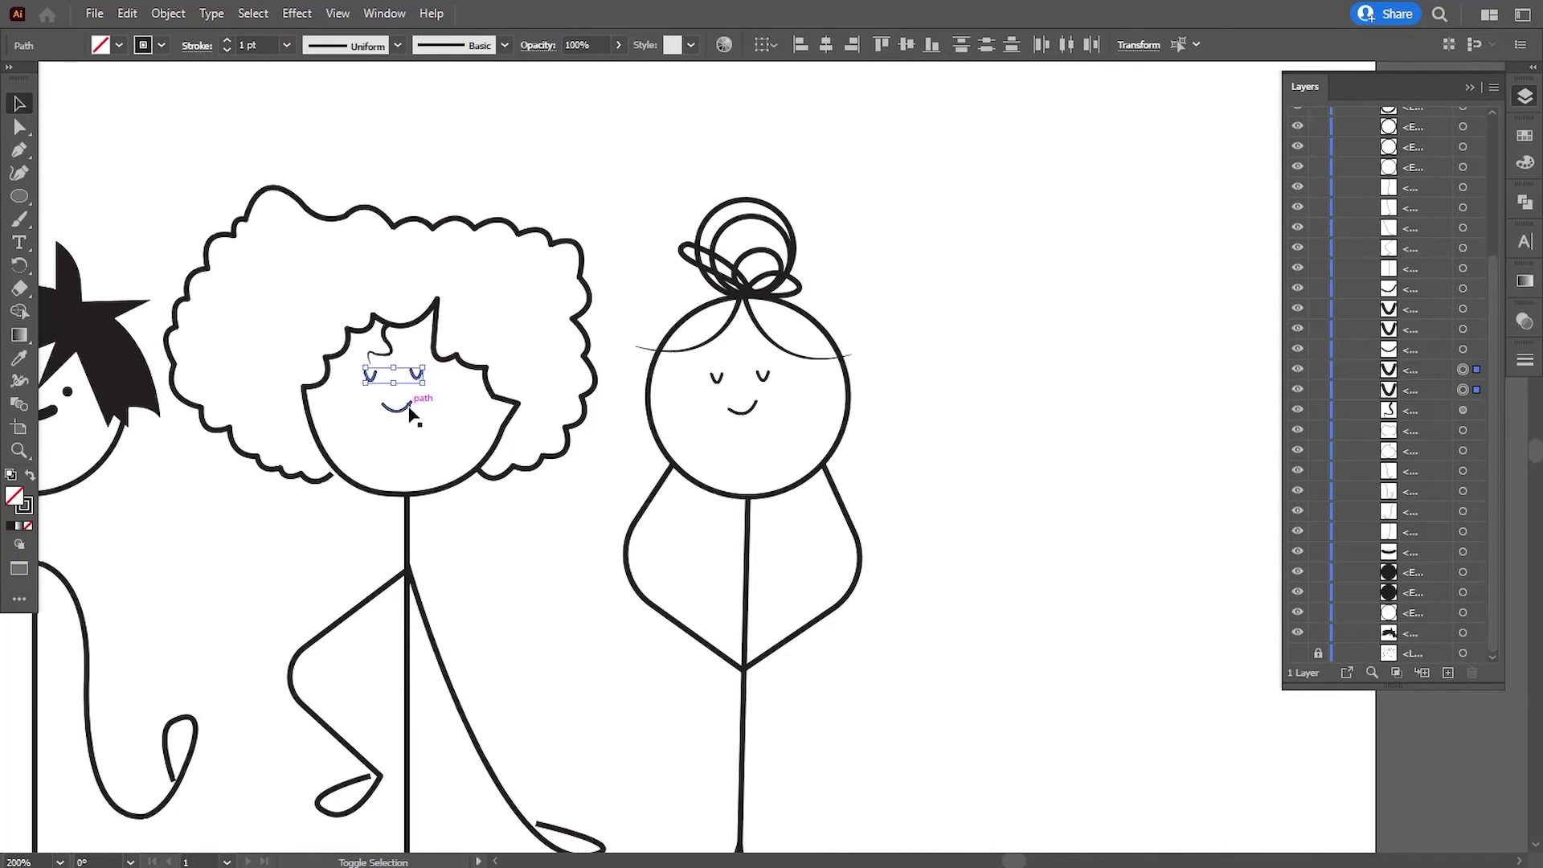
pyautogui.press('Return')
pyautogui.click(517, 173)
# Select the bun figure's smile and both eyes, then zoom back out to the whole artboard.
pyautogui.click(741, 413)
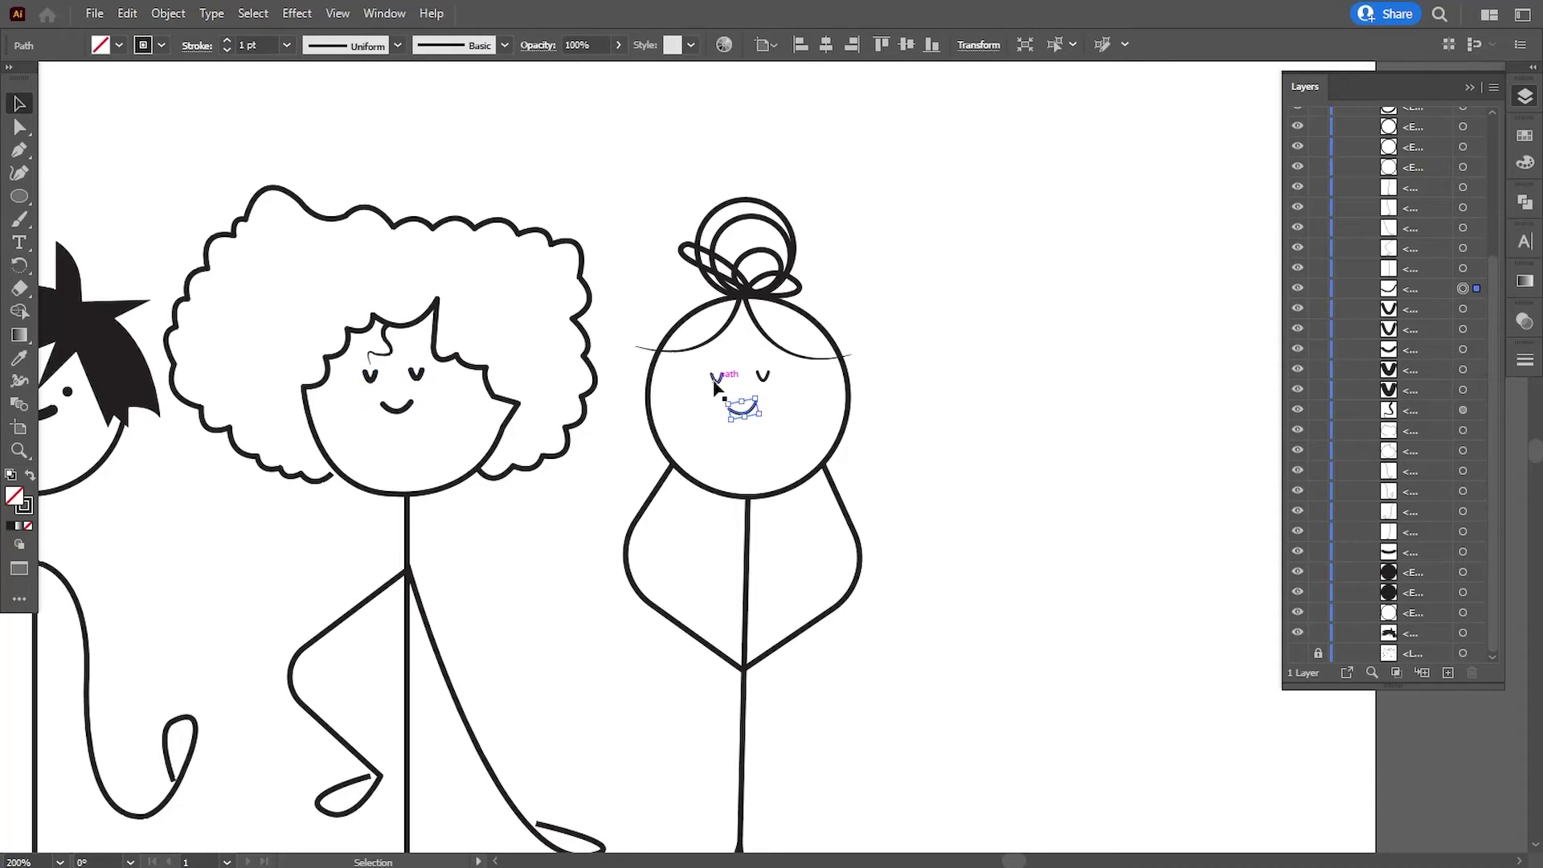
pyautogui.keyDown('shift'); pyautogui.click(764, 377); pyautogui.keyUp('shift')
pyautogui.keyDown('shift'); pyautogui.click(768, 375); pyautogui.keyUp('shift')
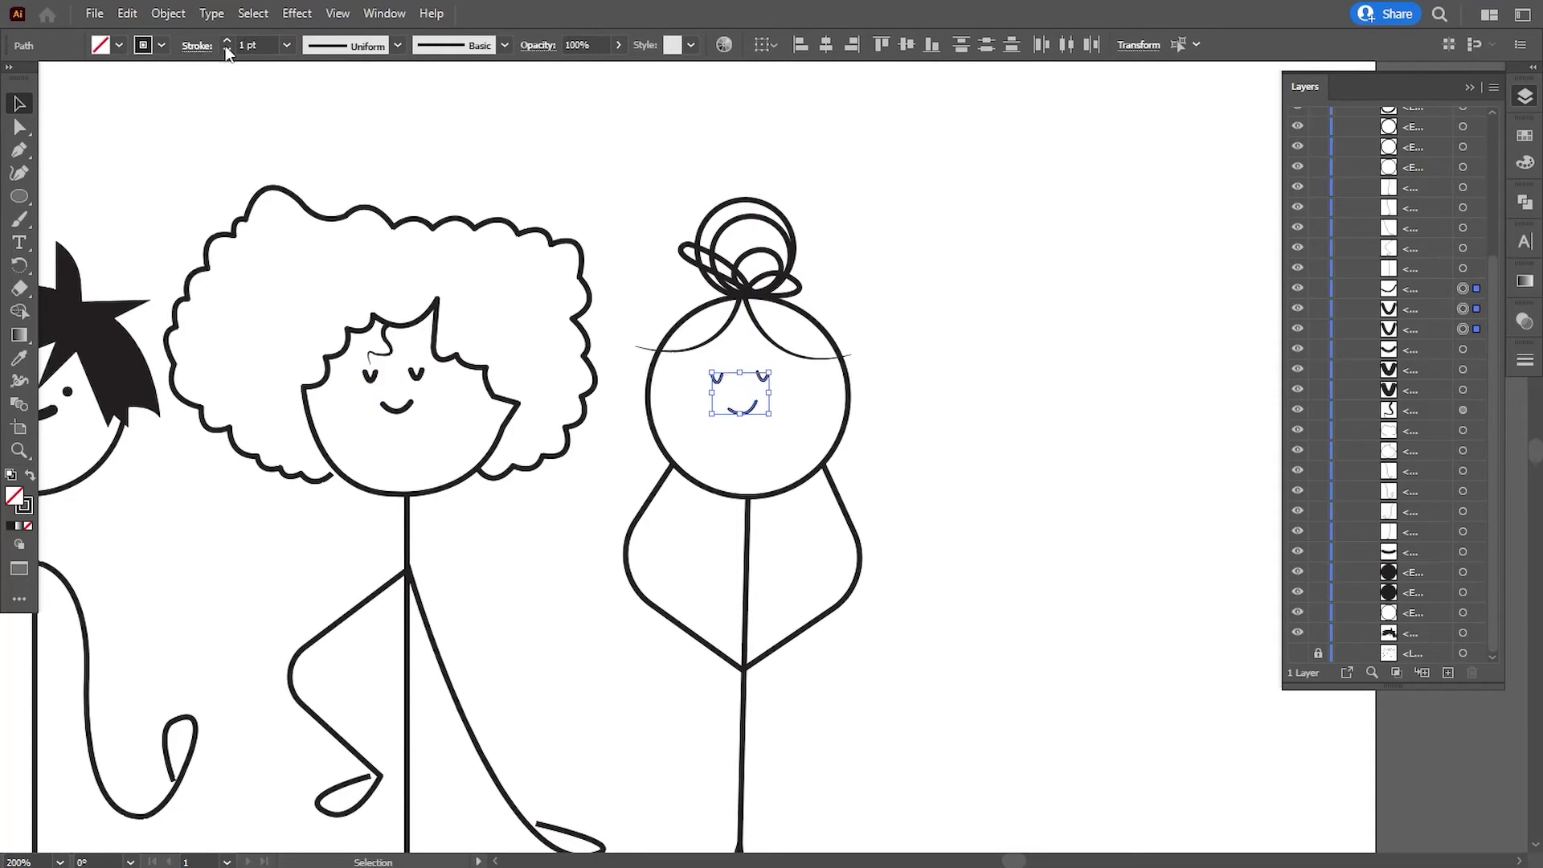
pyautogui.click(1022, 482)
pyautogui.hotkey('ctrl', '0')
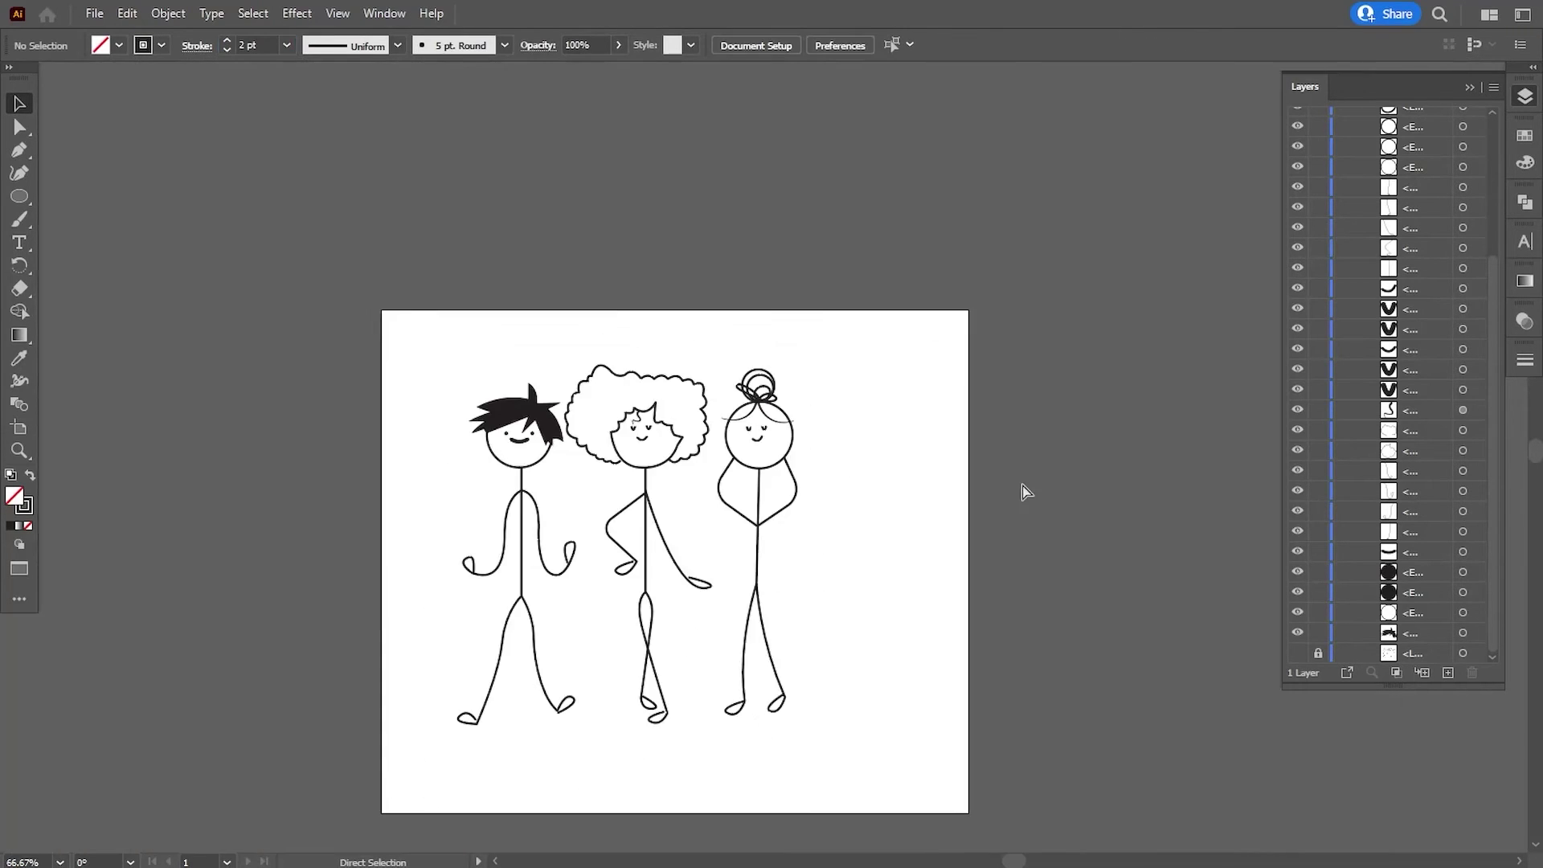
pyautogui.hotkey('ctrl', '1')
pyautogui.moveTo(945, 530); pyautogui.dragTo(900, 493)
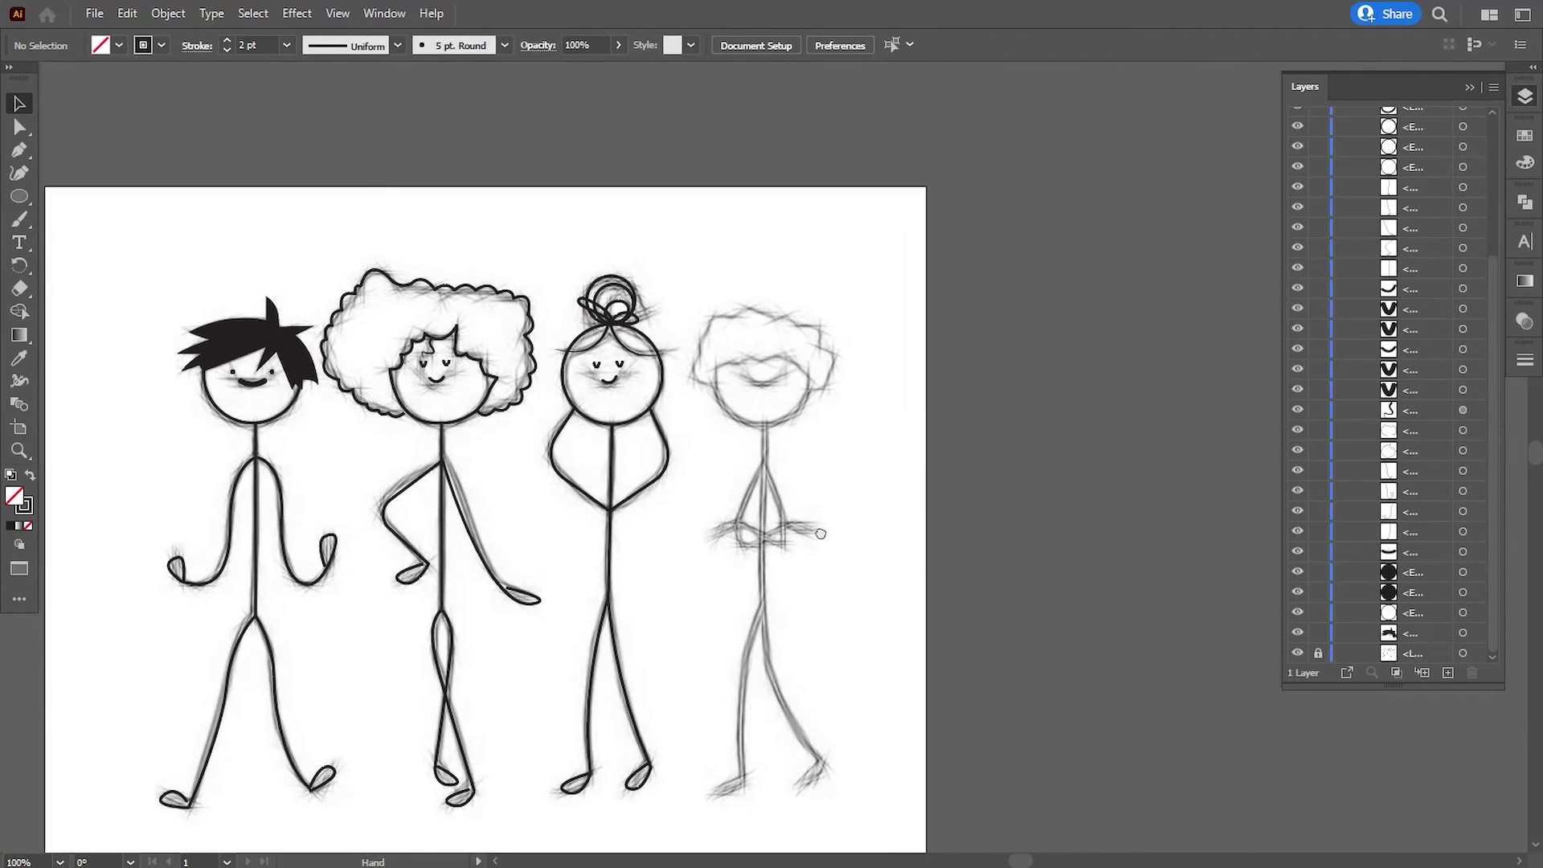
# Zoom in on the fourth figure's head and trace the hair's left side and top with the Pen.
pyautogui.hotkey('ctrl', '=')
pyautogui.press('p')
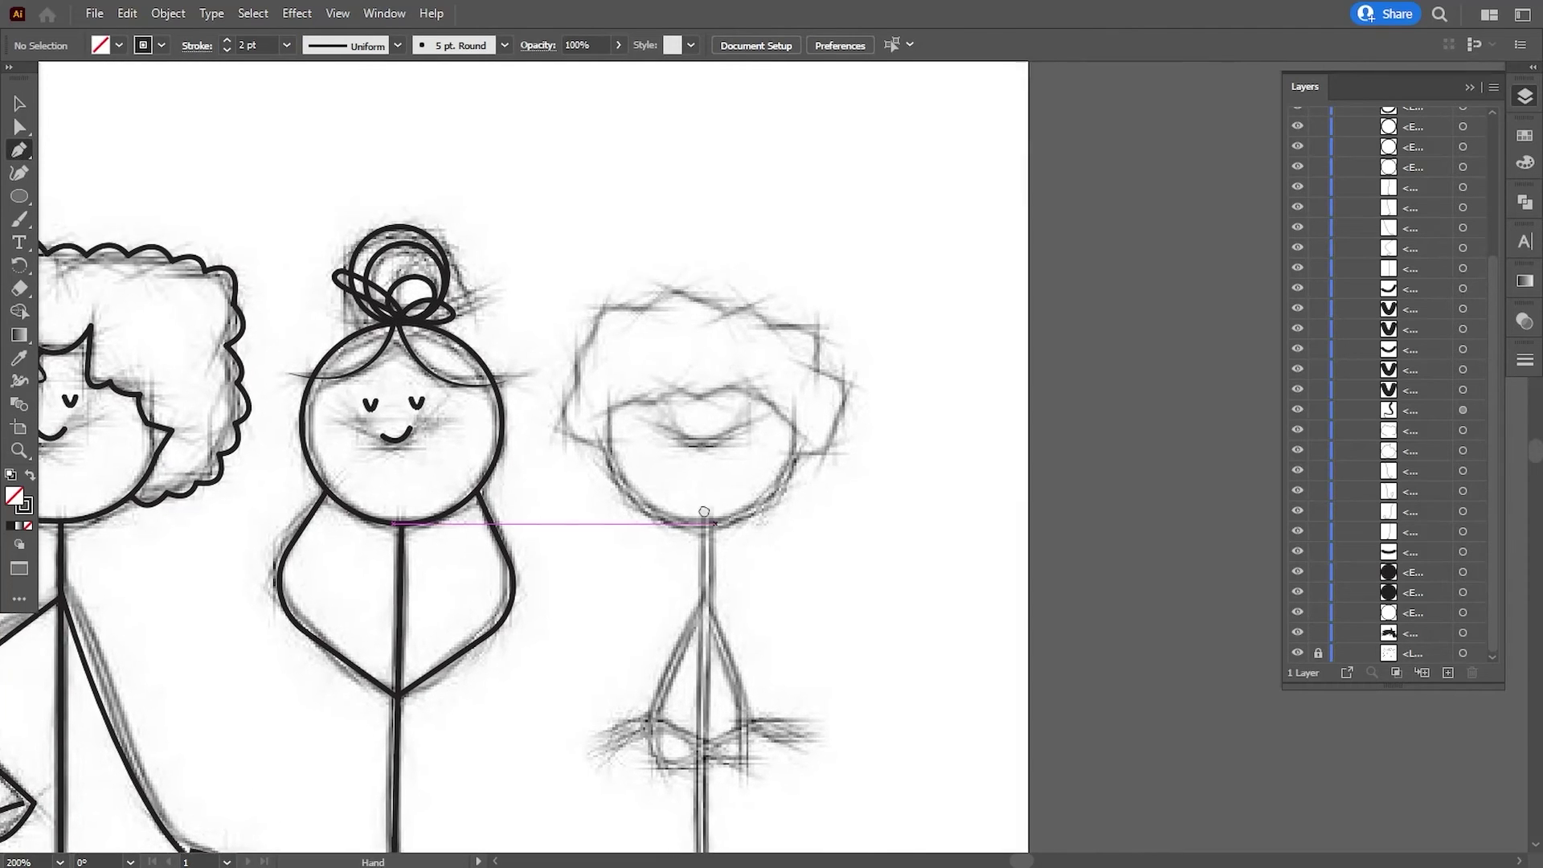
pyautogui.hotkey('ctrl', '=')
pyautogui.click(480, 459)
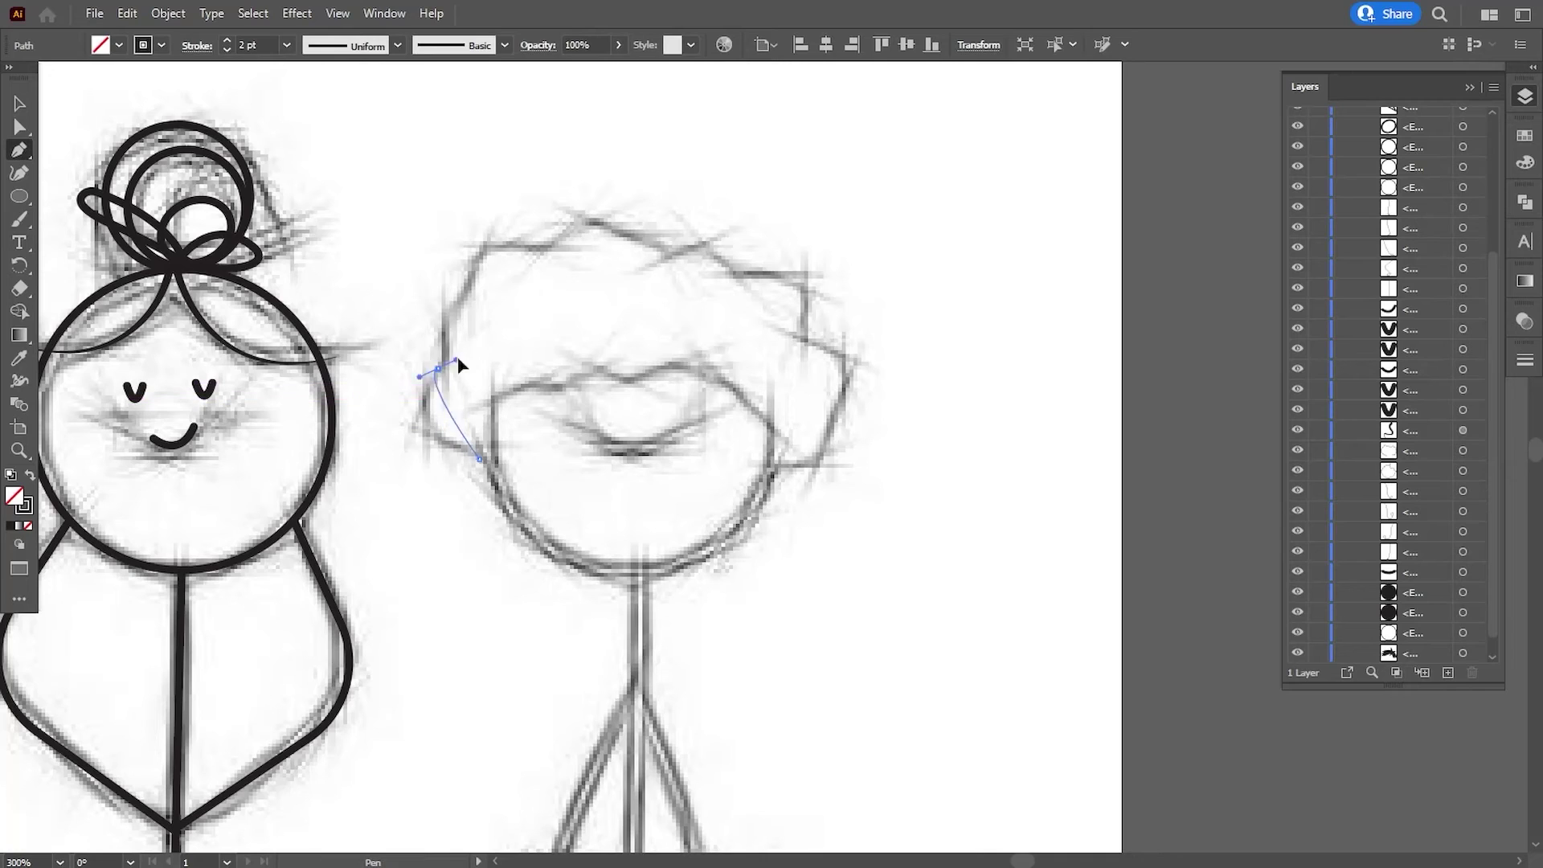
pyautogui.moveTo(437, 368)
pyautogui.mouseDown()
pyautogui.moveTo(495, 294)
pyautogui.moveTo(496, 265)
pyautogui.moveTo(564, 234)
pyautogui.mouseUp()
pyautogui.click(439, 369)
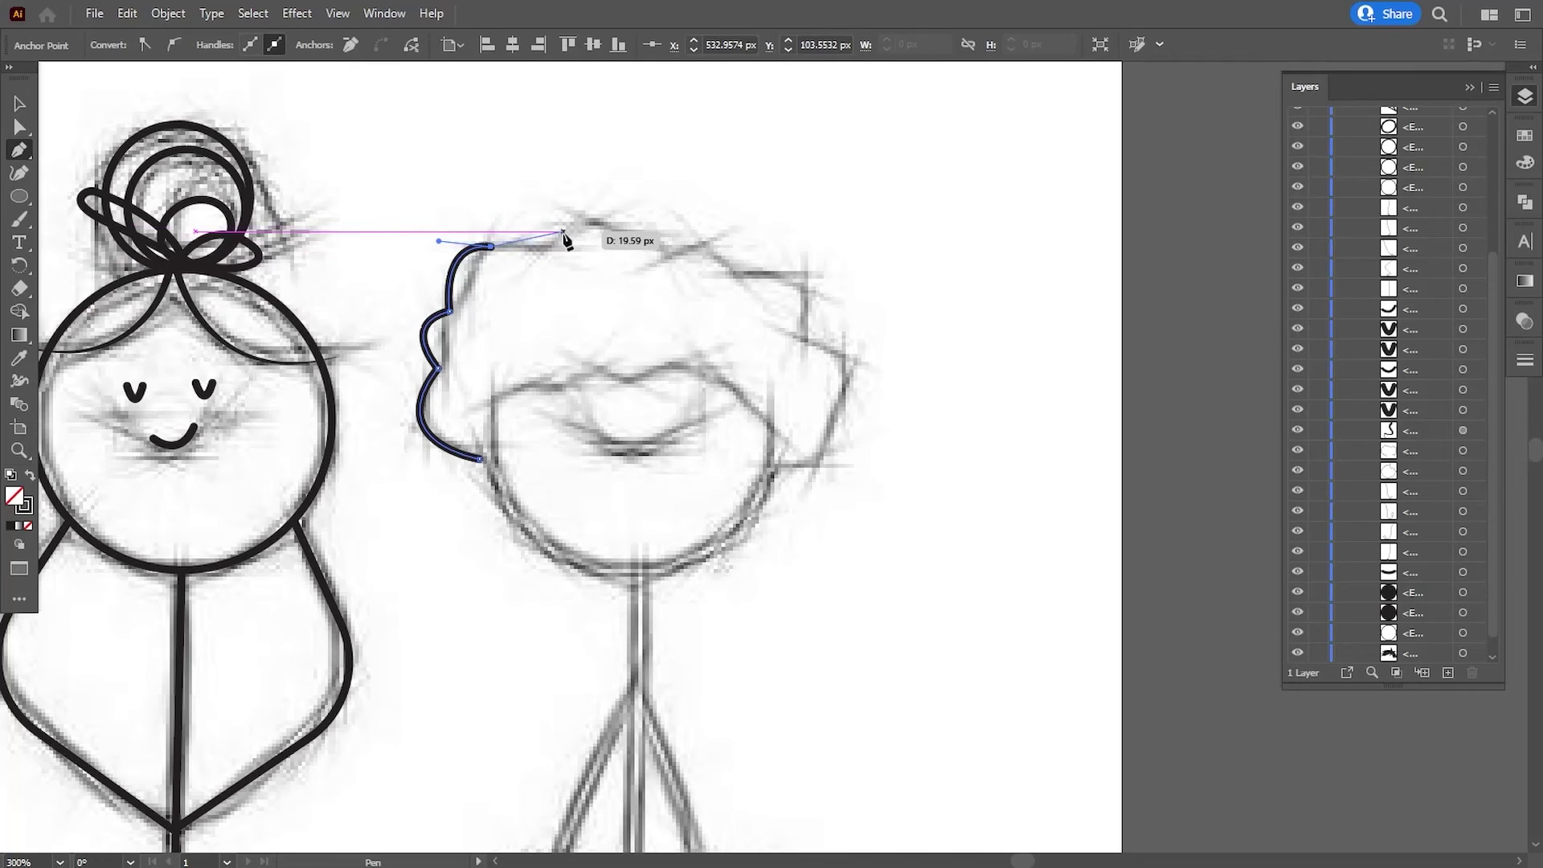
pyautogui.moveTo(617, 231); pyautogui.dragTo(663, 253)
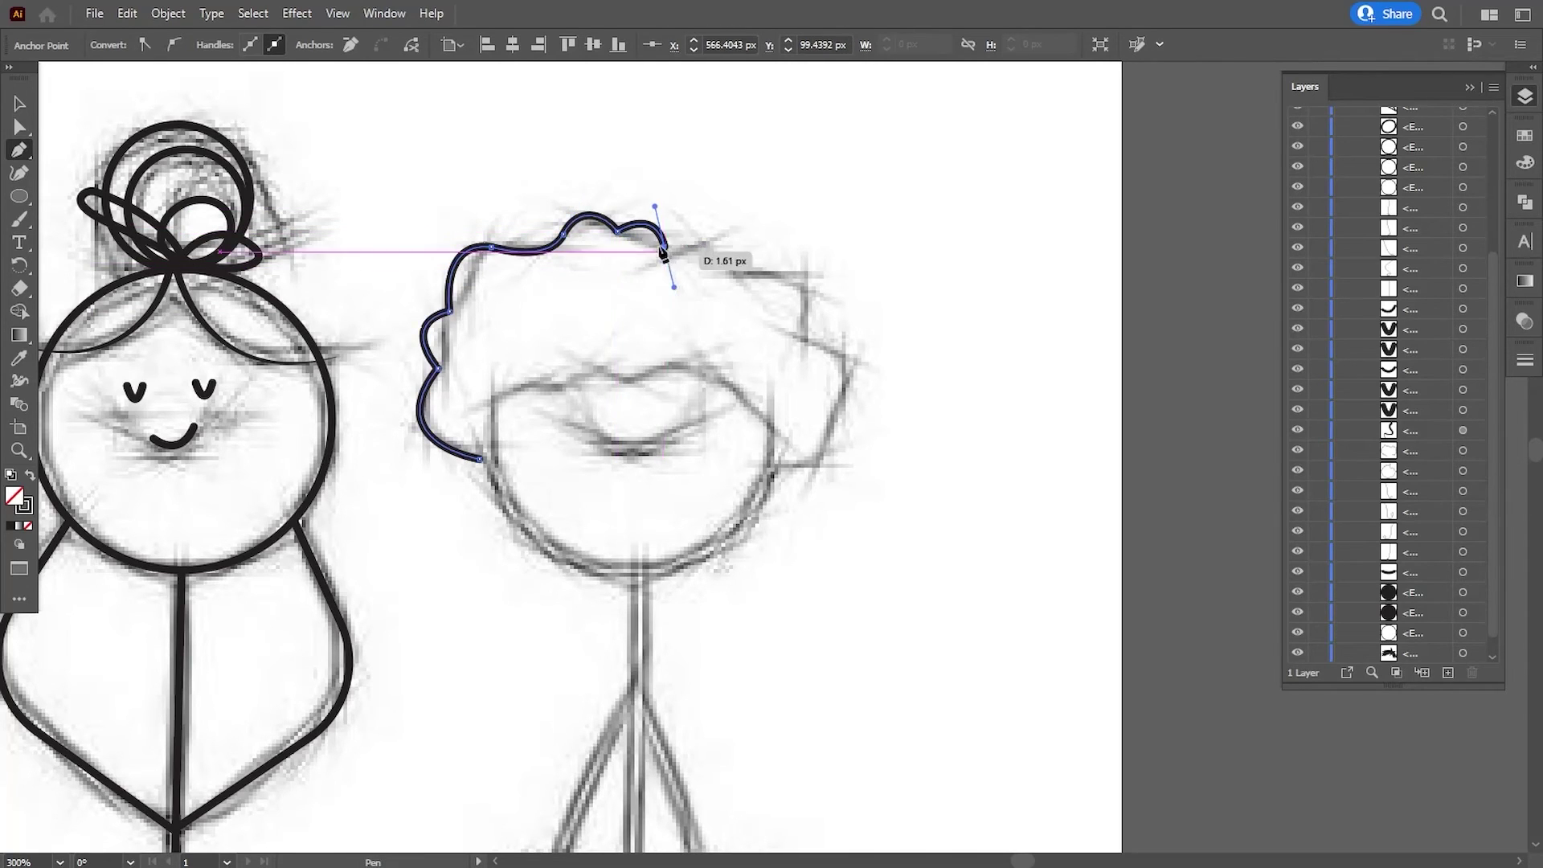
# Trace the top curls, right side and fringe, close the hair outline and fill it solid black.
pyautogui.click(698, 238)
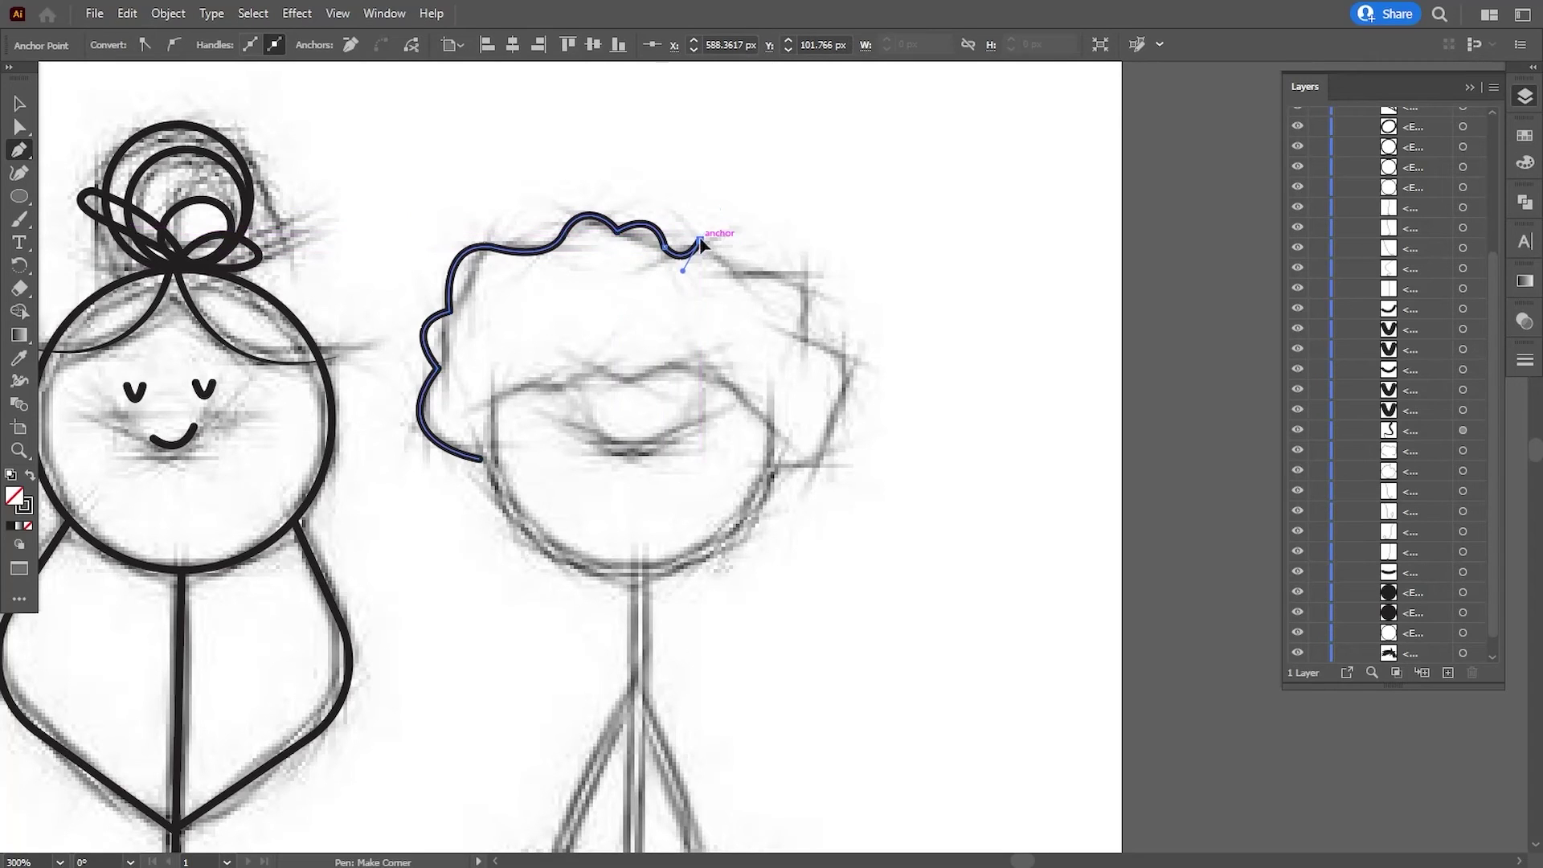
pyautogui.moveTo(738, 270)
pyautogui.mouseDown()
pyautogui.moveTo(771, 494)
pyautogui.moveTo(706, 441)
pyautogui.mouseUp()
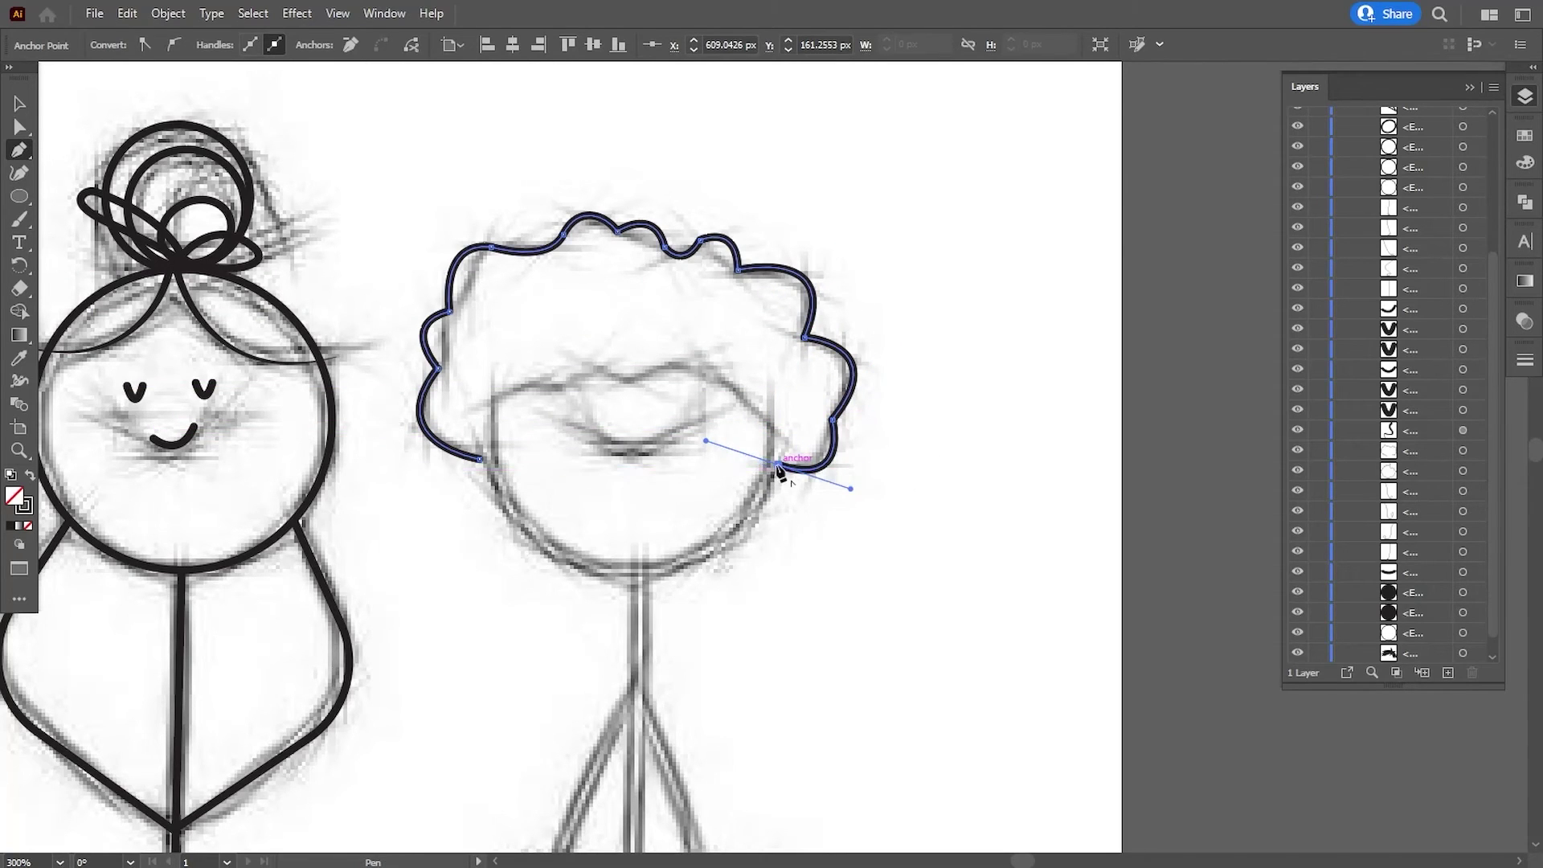
pyautogui.click(768, 427)
pyautogui.moveTo(745, 392)
pyautogui.mouseDown()
pyautogui.moveTo(632, 340)
pyautogui.moveTo(553, 384)
pyautogui.moveTo(493, 365)
pyautogui.moveTo(459, 394)
pyautogui.mouseUp()
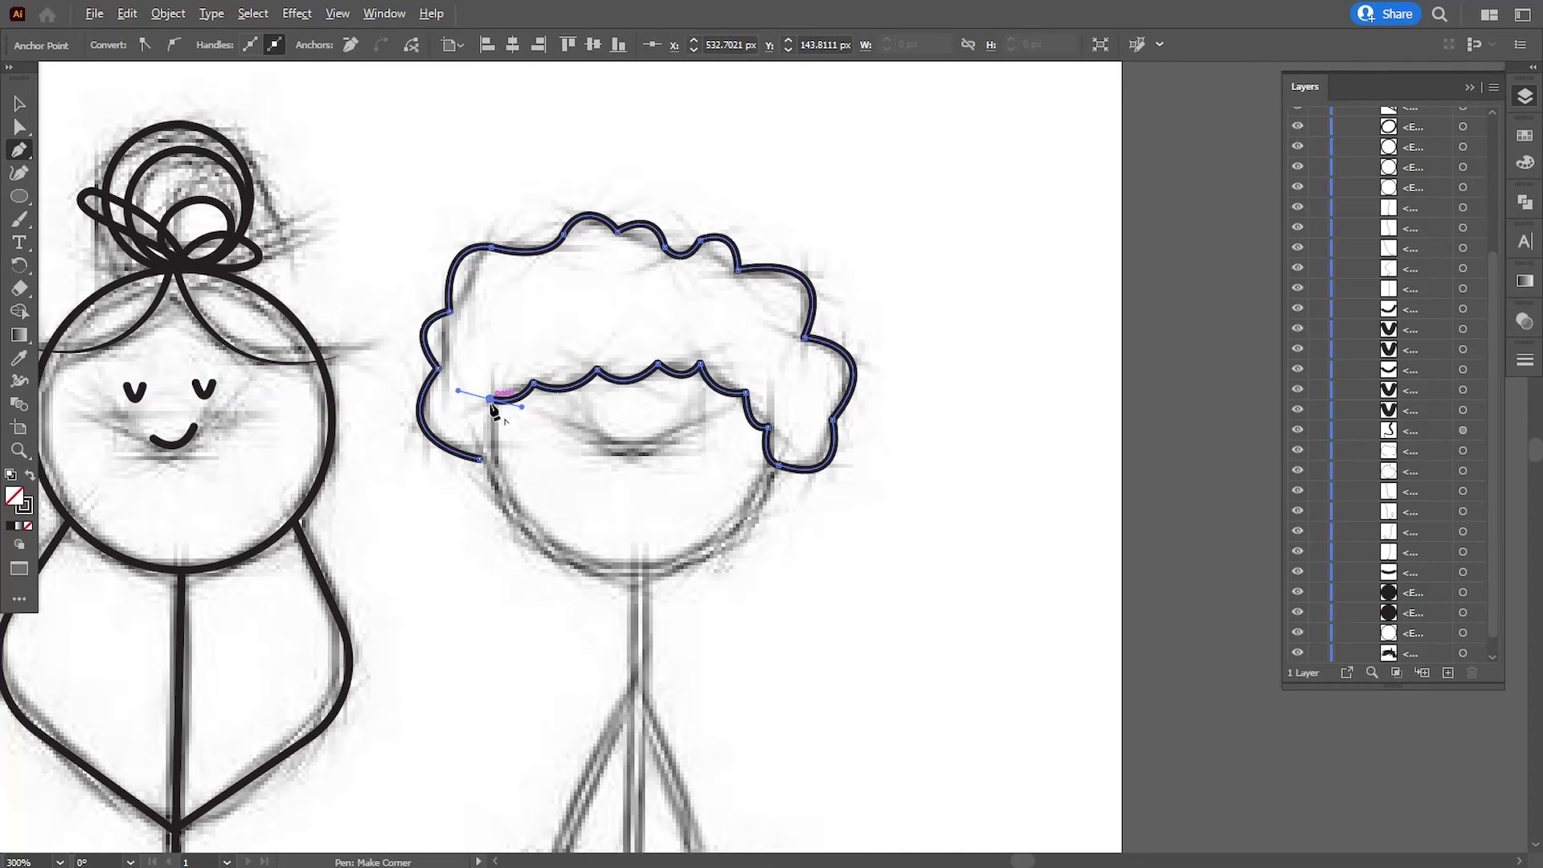
pyautogui.click(490, 398)
pyautogui.click(491, 426)
pyautogui.moveTo(480, 459); pyautogui.dragTo(448, 473)
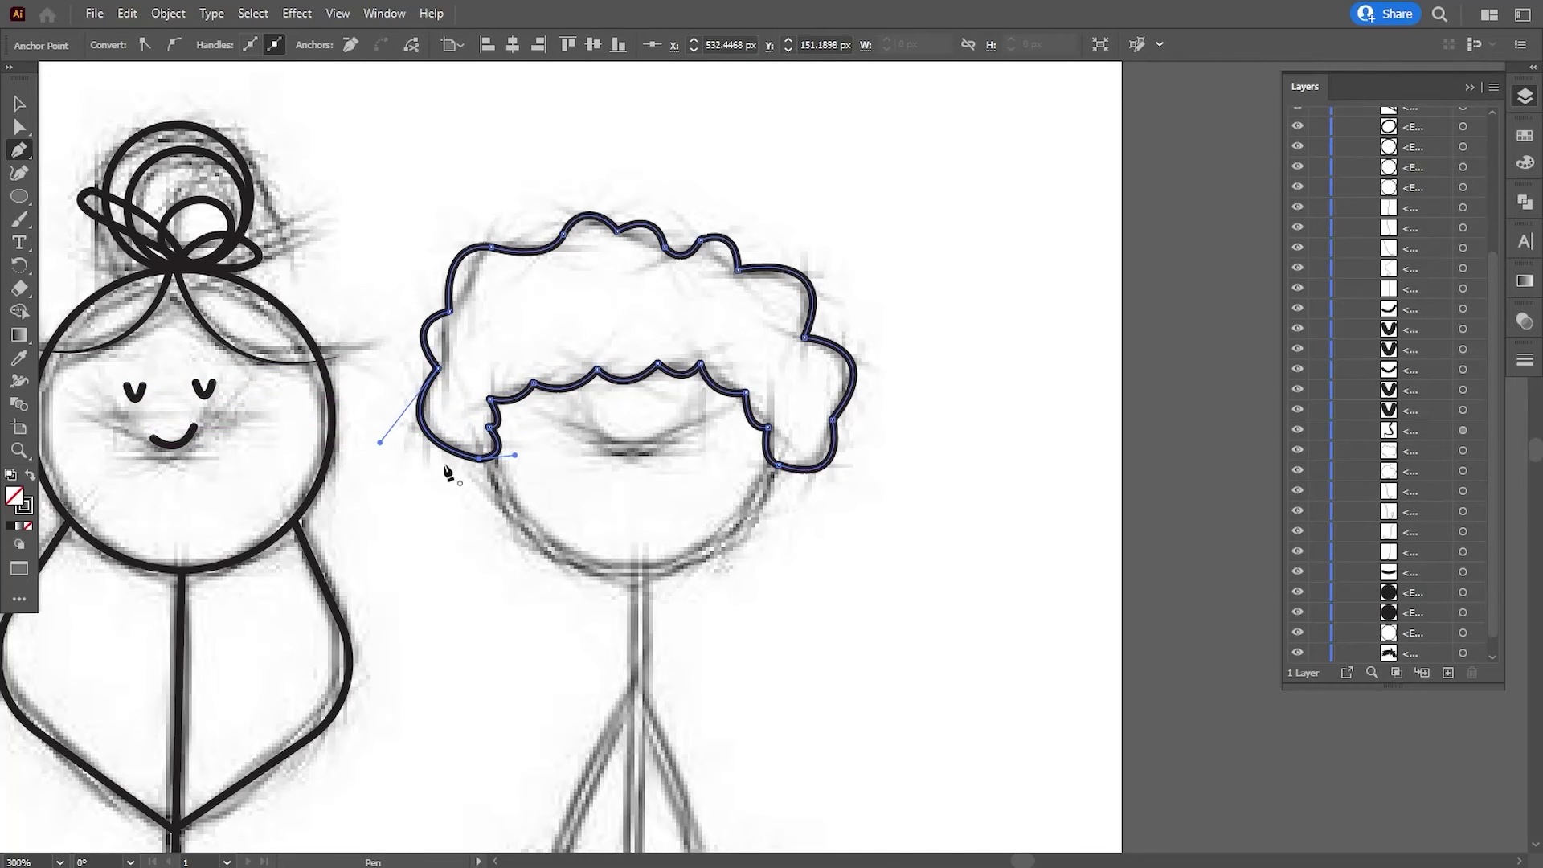
pyautogui.click(30, 475)
# Draw a circle for the fourth figure's head and move it onto the head sketch.
pyautogui.press('v')
pyautogui.click(385, 127)
pyautogui.scroll(-2, 623, 462)
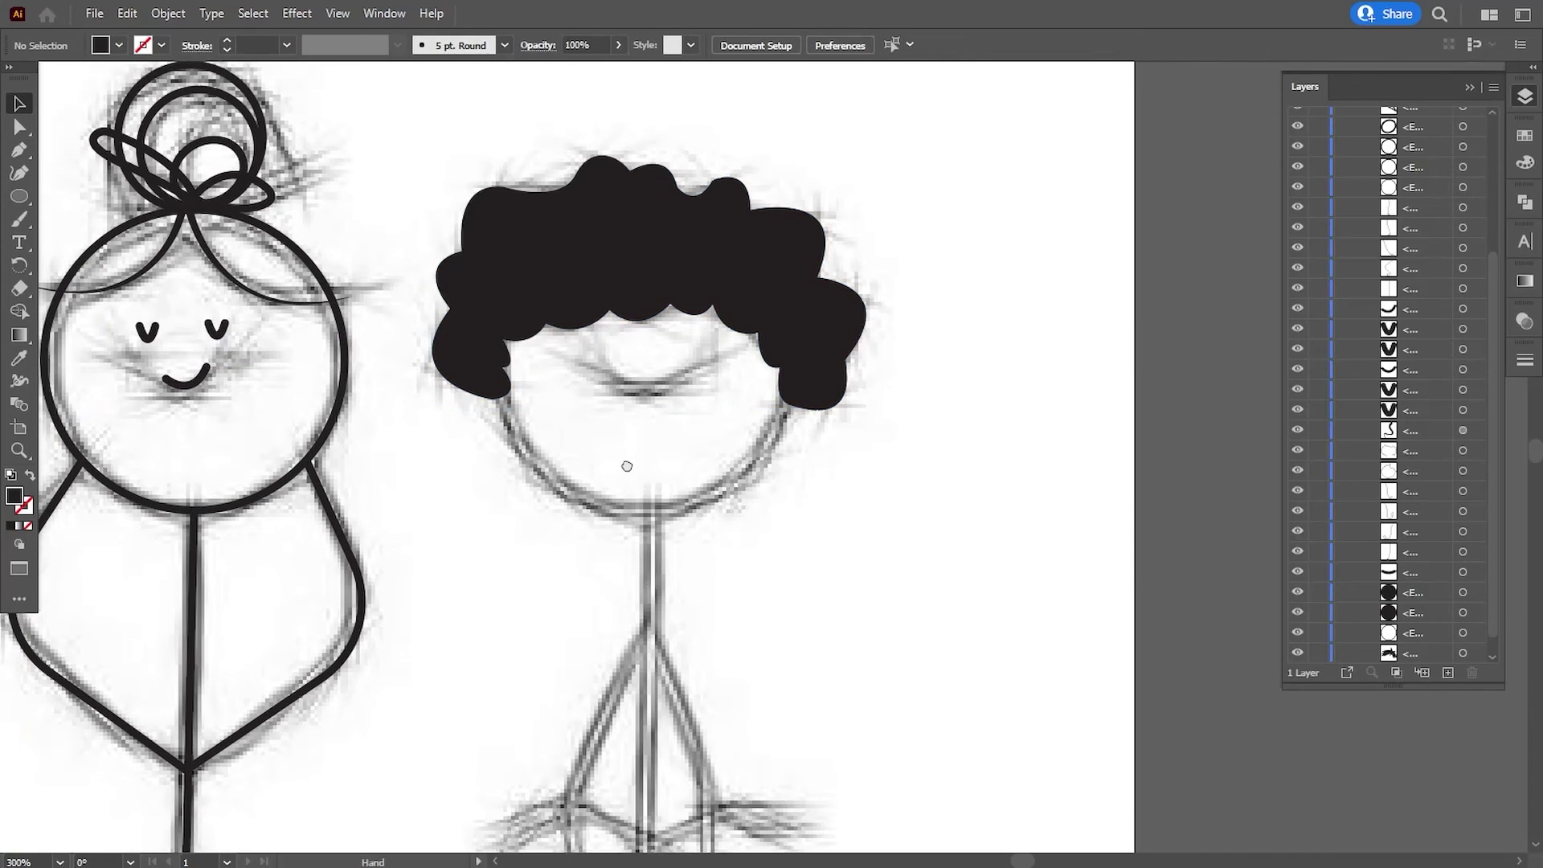
pyautogui.press('l')
pyautogui.moveTo(561, 418); pyautogui.dragTo(902, 744)
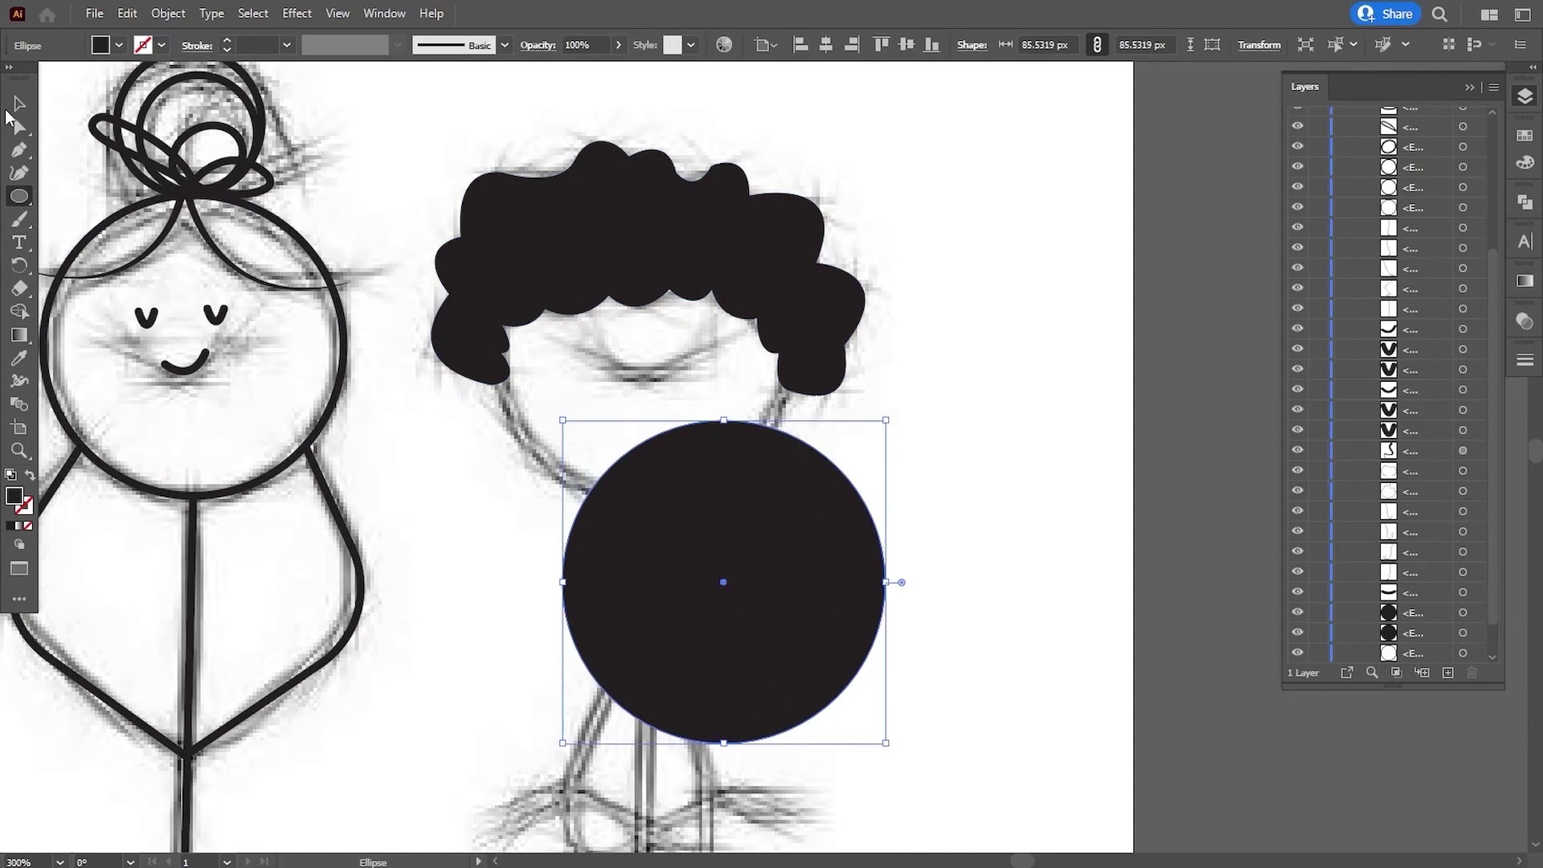
pyautogui.press('v')
pyautogui.moveTo(700, 559); pyautogui.dragTo(635, 369)
# Make the head circle an unfilled outline with a 2 pt stroke, fitted to the sketch.
pyautogui.scroll(5, 1382, 322)
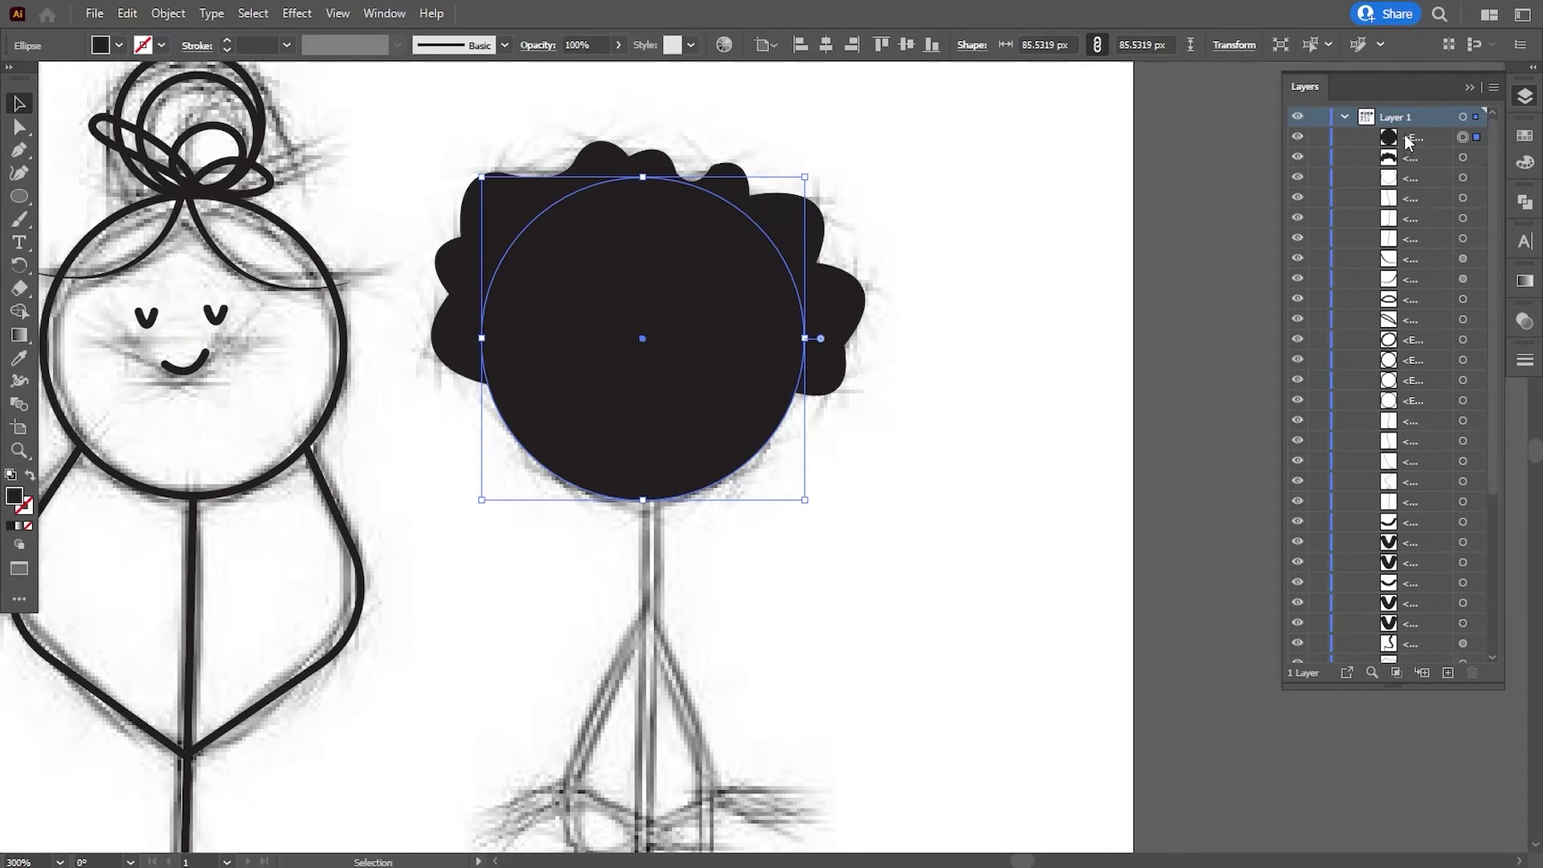
pyautogui.click(30, 475)
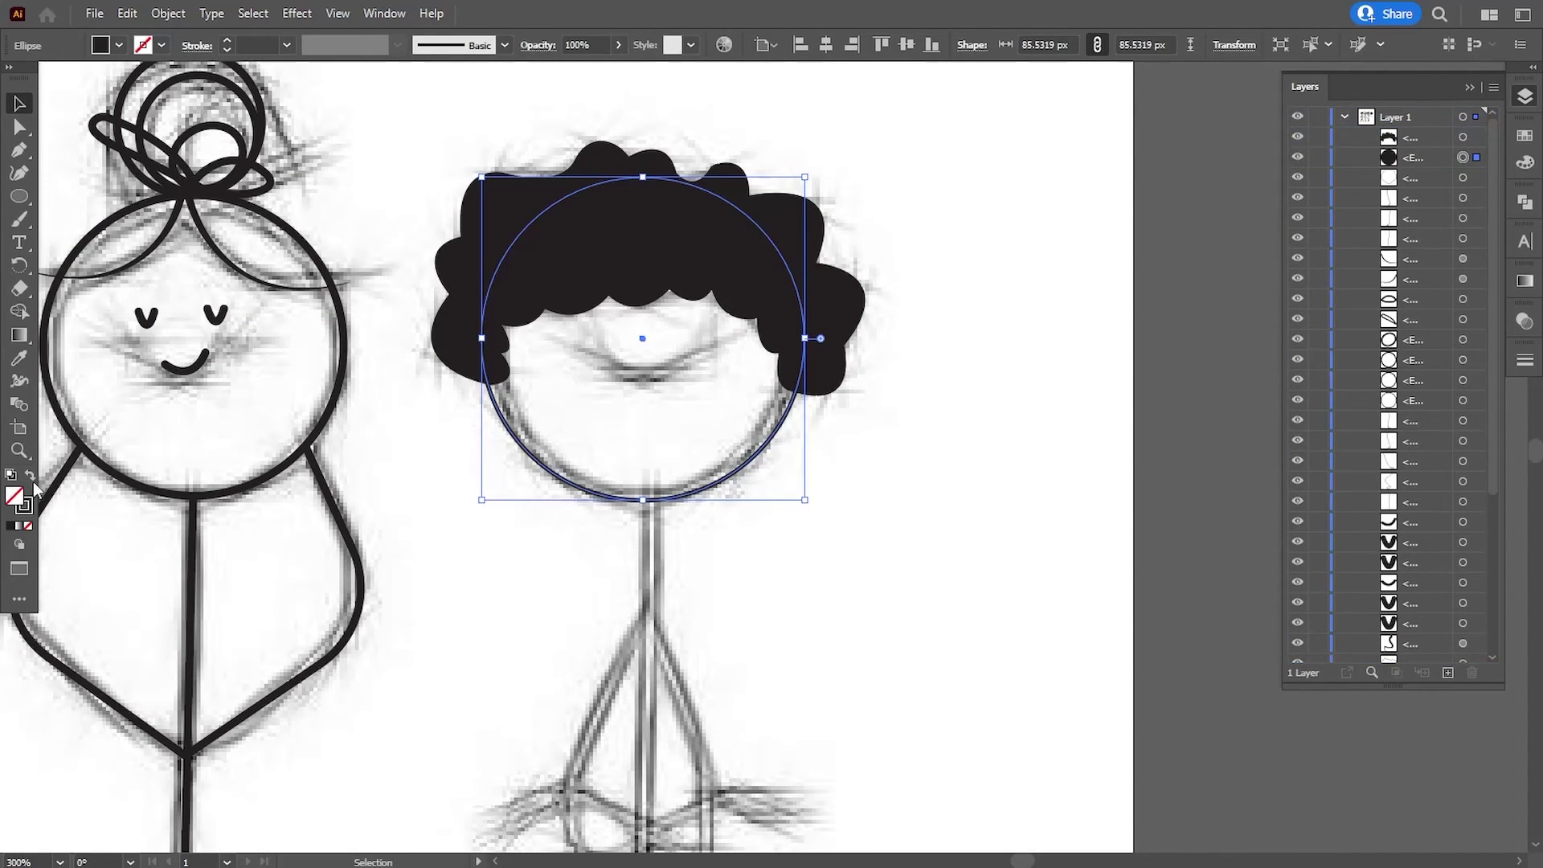
pyautogui.click(855, 610)
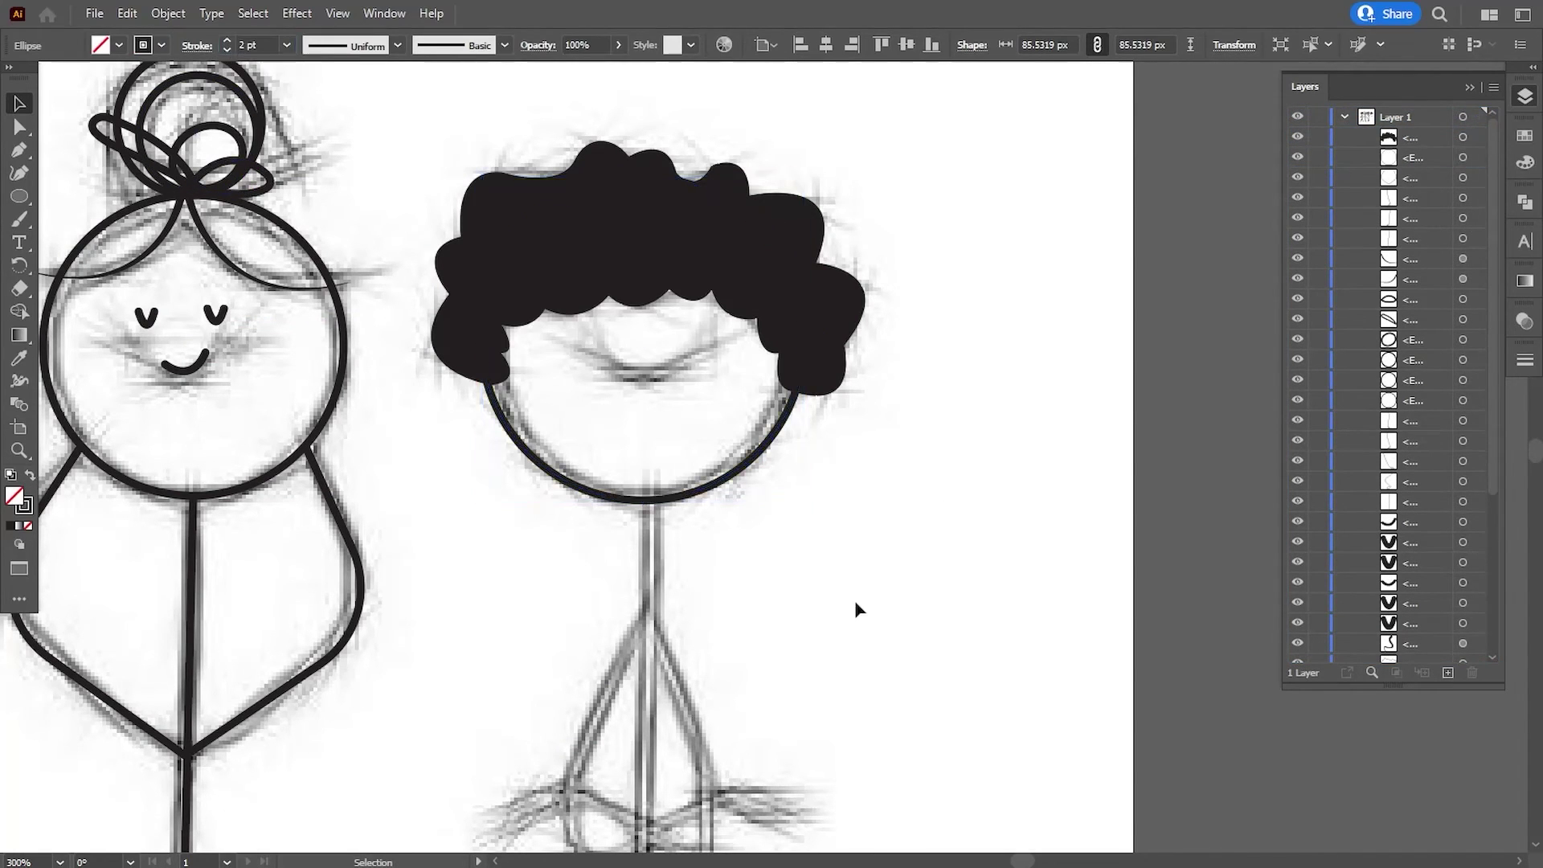
pyautogui.moveTo(687, 508); pyautogui.dragTo(692, 503)
pyautogui.click(738, 545)
# Duplicate the third figure's smile and eyes onto the fourth figure's head.
pyautogui.scroll(-2, 738, 545)
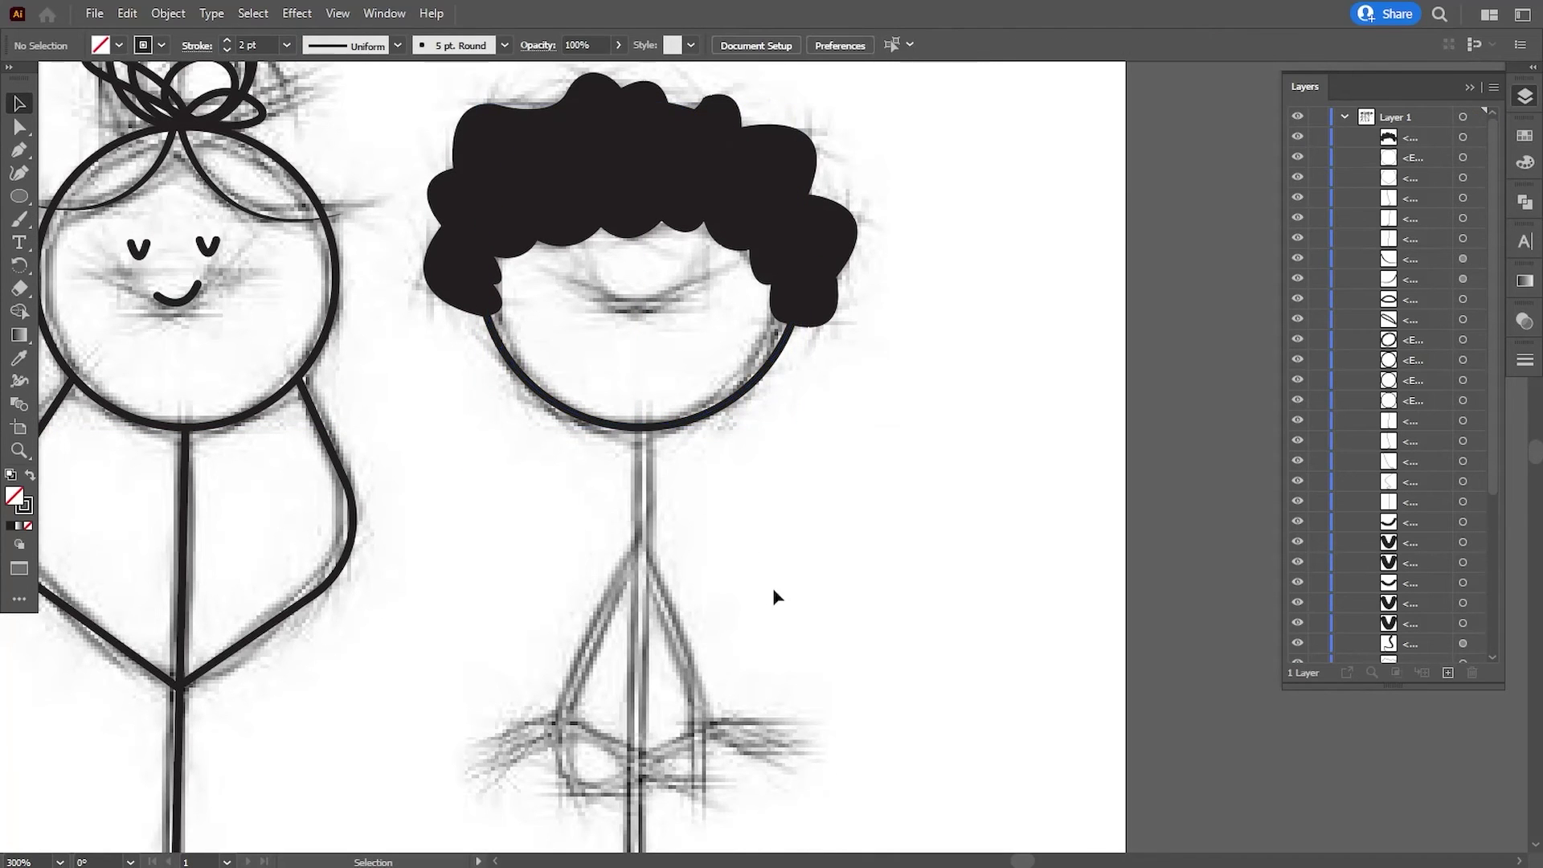
pyautogui.scroll(-1, 209, 548)
pyautogui.scroll(-1, 379, 423)
pyautogui.scroll(-1, 316, 489)
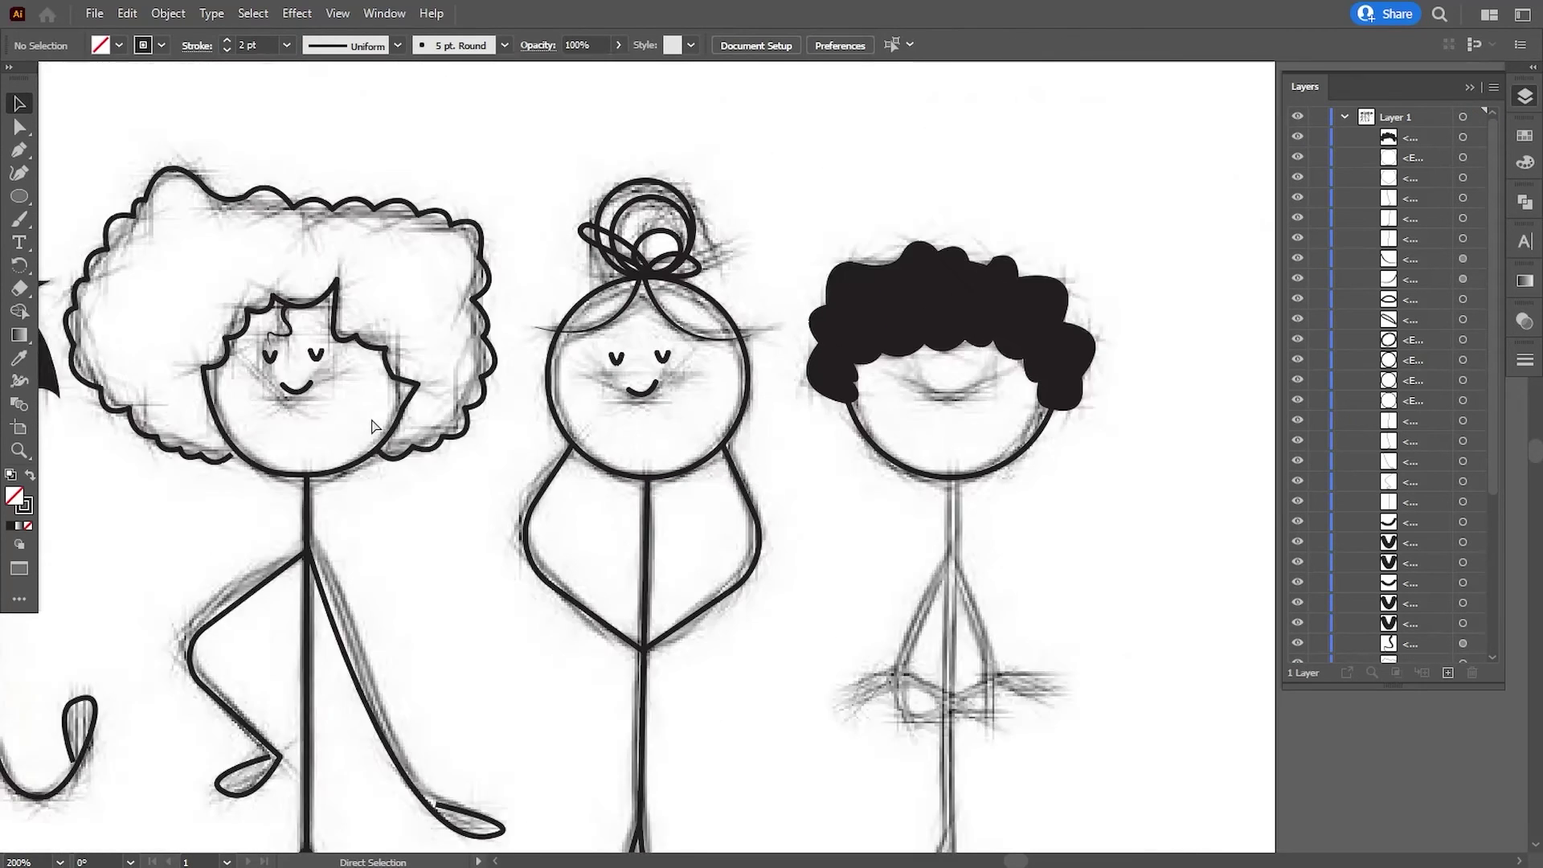
pyautogui.moveTo(122, 413)
pyautogui.mouseDown()
pyautogui.moveTo(149, 404)
pyautogui.moveTo(108, 394)
pyautogui.moveTo(896, 424)
pyautogui.mouseUp()
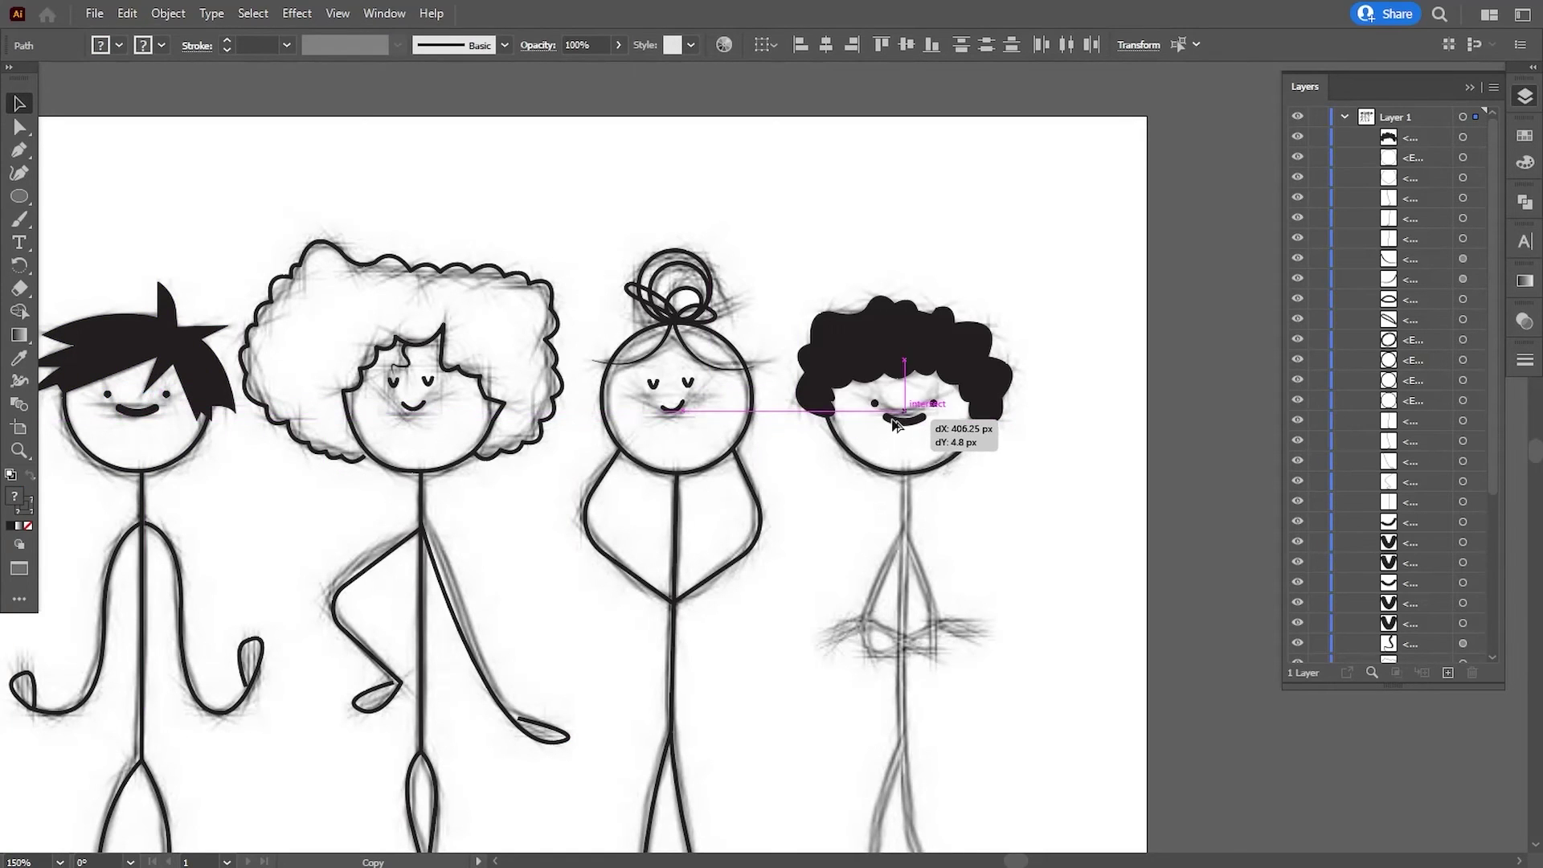
pyautogui.moveTo(1000, 508); pyautogui.dragTo(772, 537)
pyautogui.hotkey('ctrl', '=')
pyautogui.hotkey('ctrl', '=')
pyautogui.press('v')
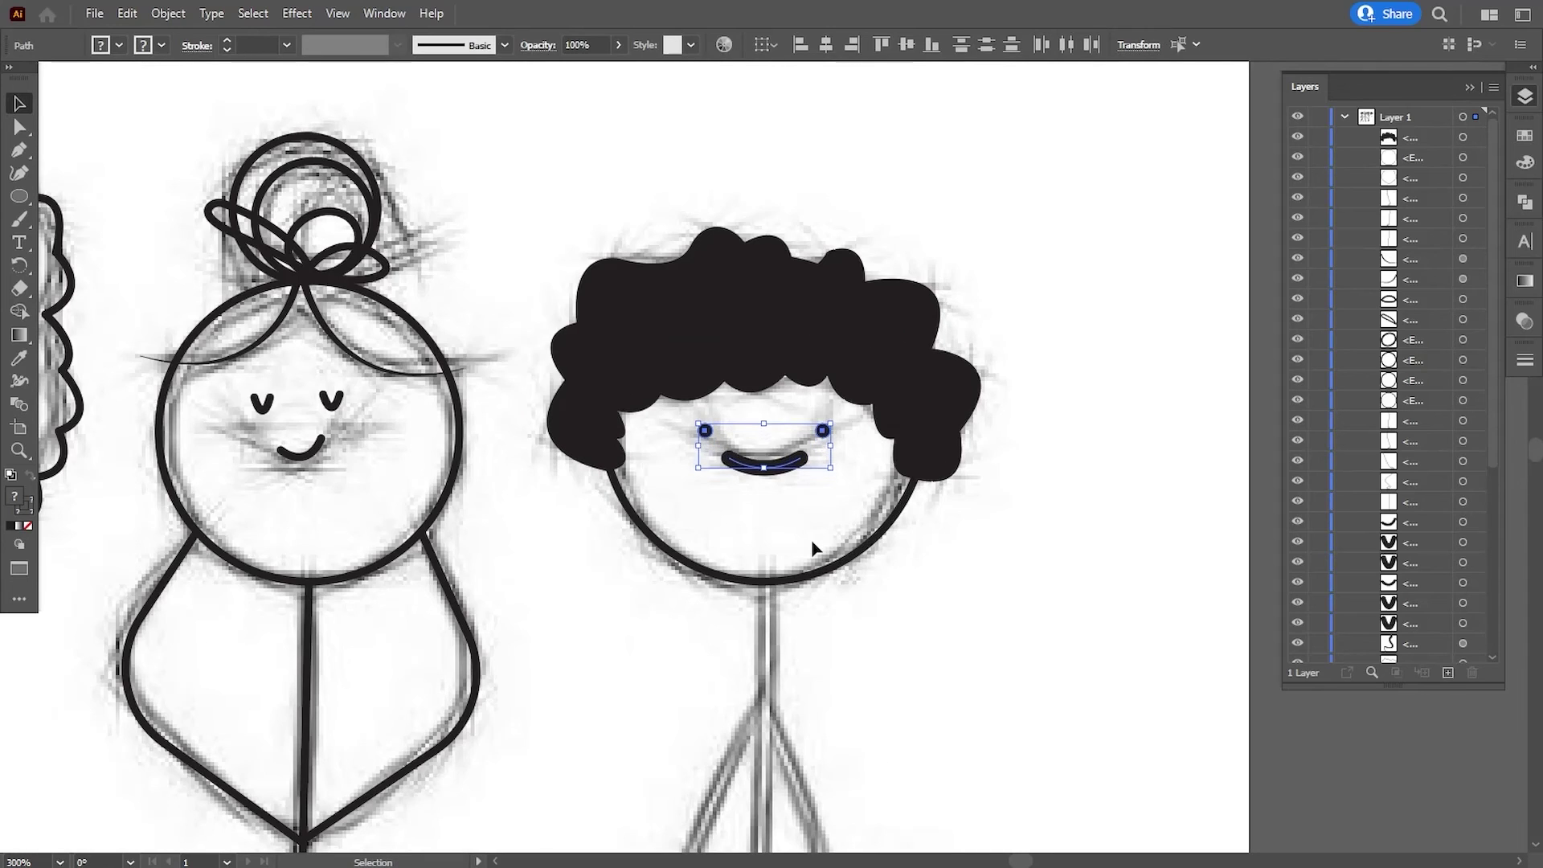
pyautogui.click(830, 524)
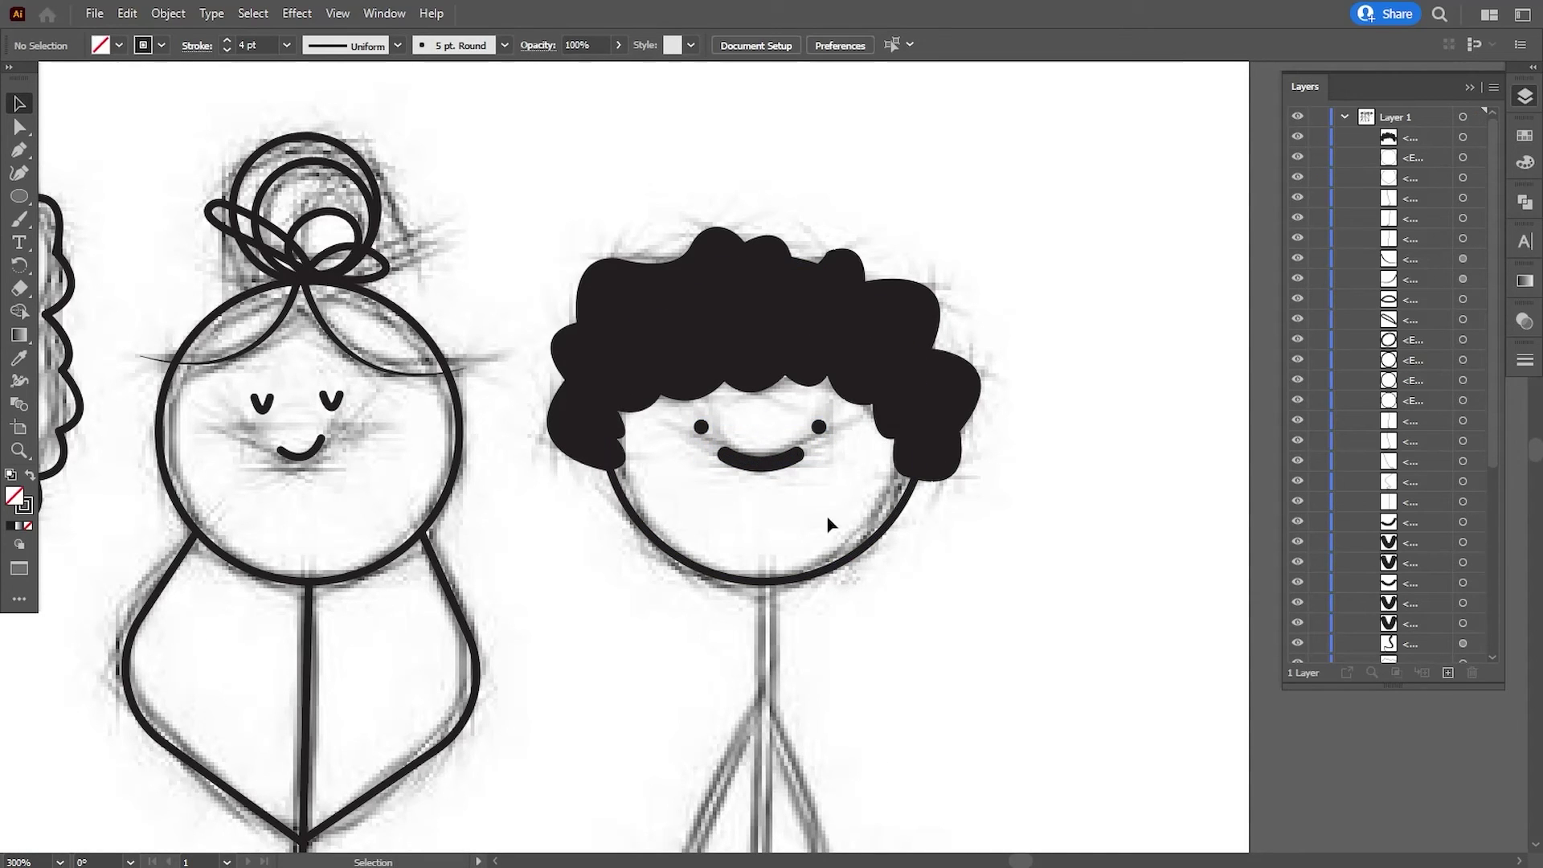
pyautogui.click(762, 467)
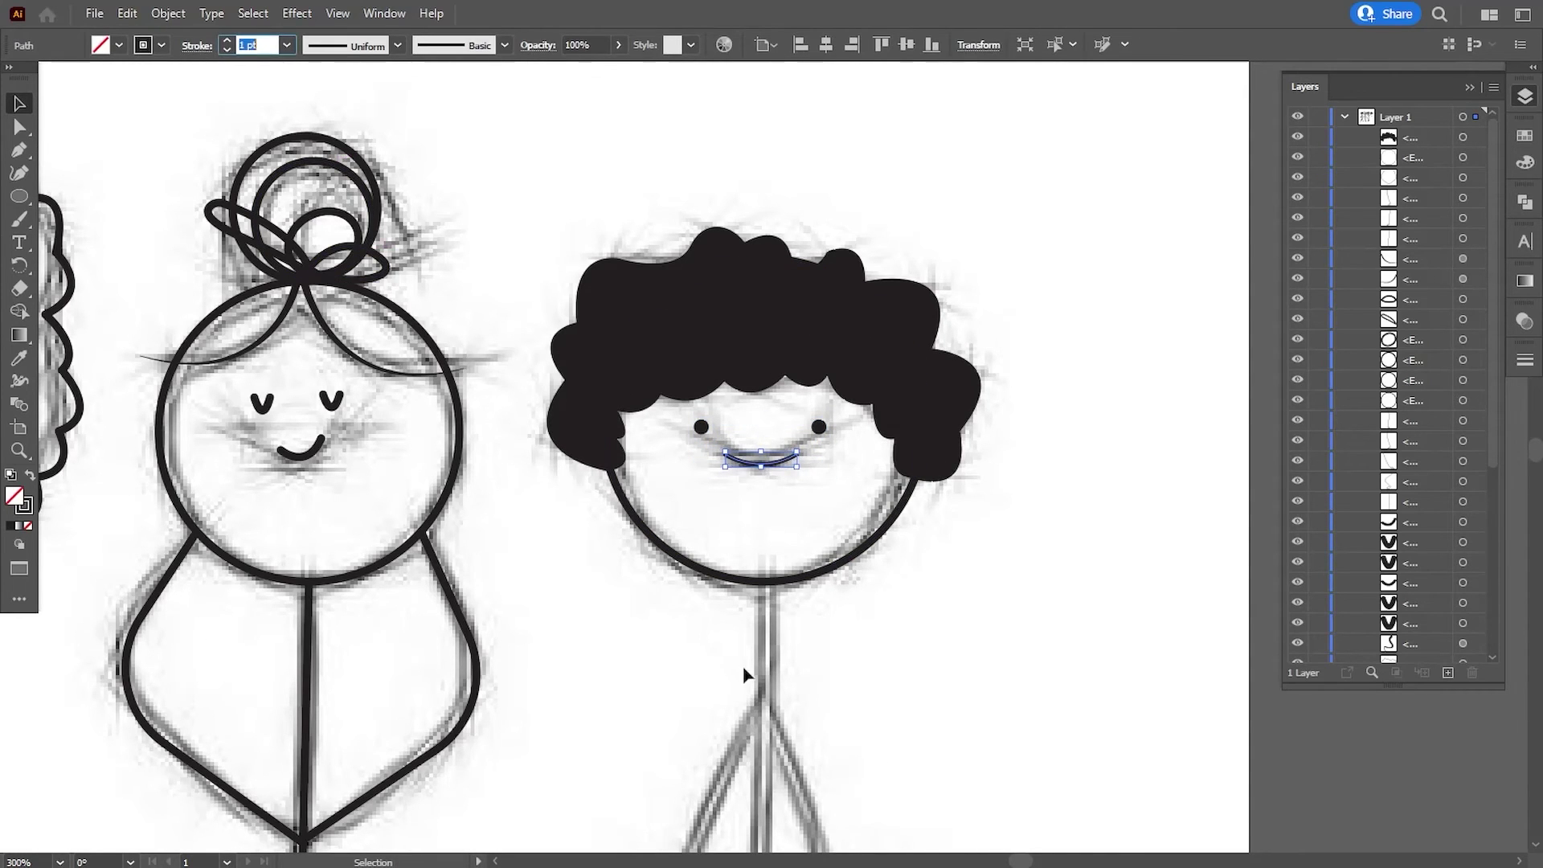
pyautogui.click(942, 623)
# Zoom out to the fourth figure's body and start its torso line at the neck.
pyautogui.scroll(-5, 837, 410)
pyautogui.scroll(-2, 810, 493)
pyautogui.hotkey('ctrl', '-')
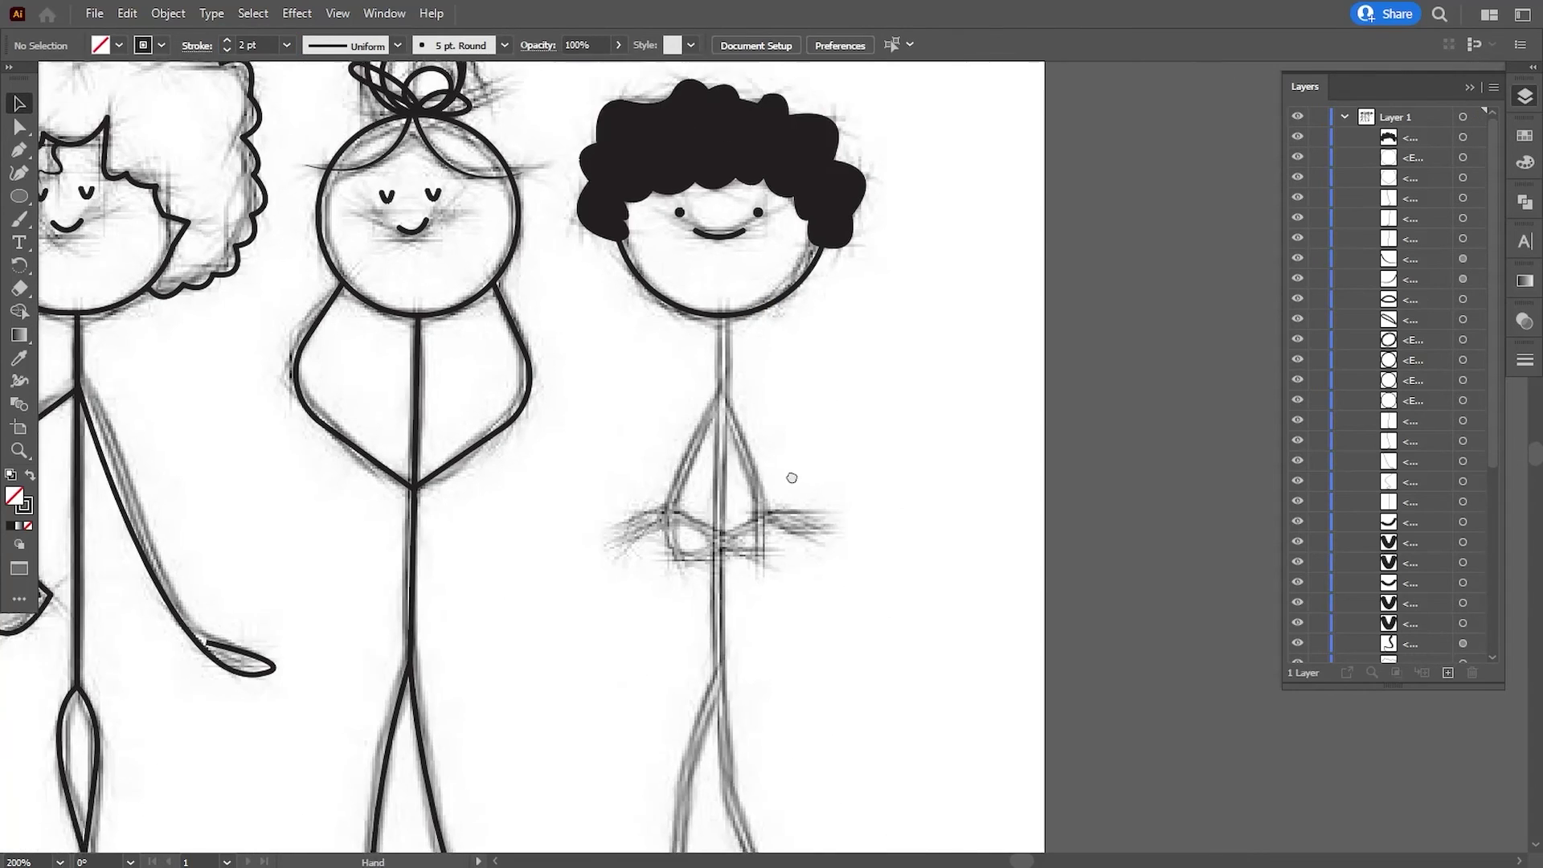
pyautogui.hscroll(2, 788, 479)
pyautogui.click(19, 151)
pyautogui.scroll(-3, 500, 441)
pyautogui.click(637, 159)
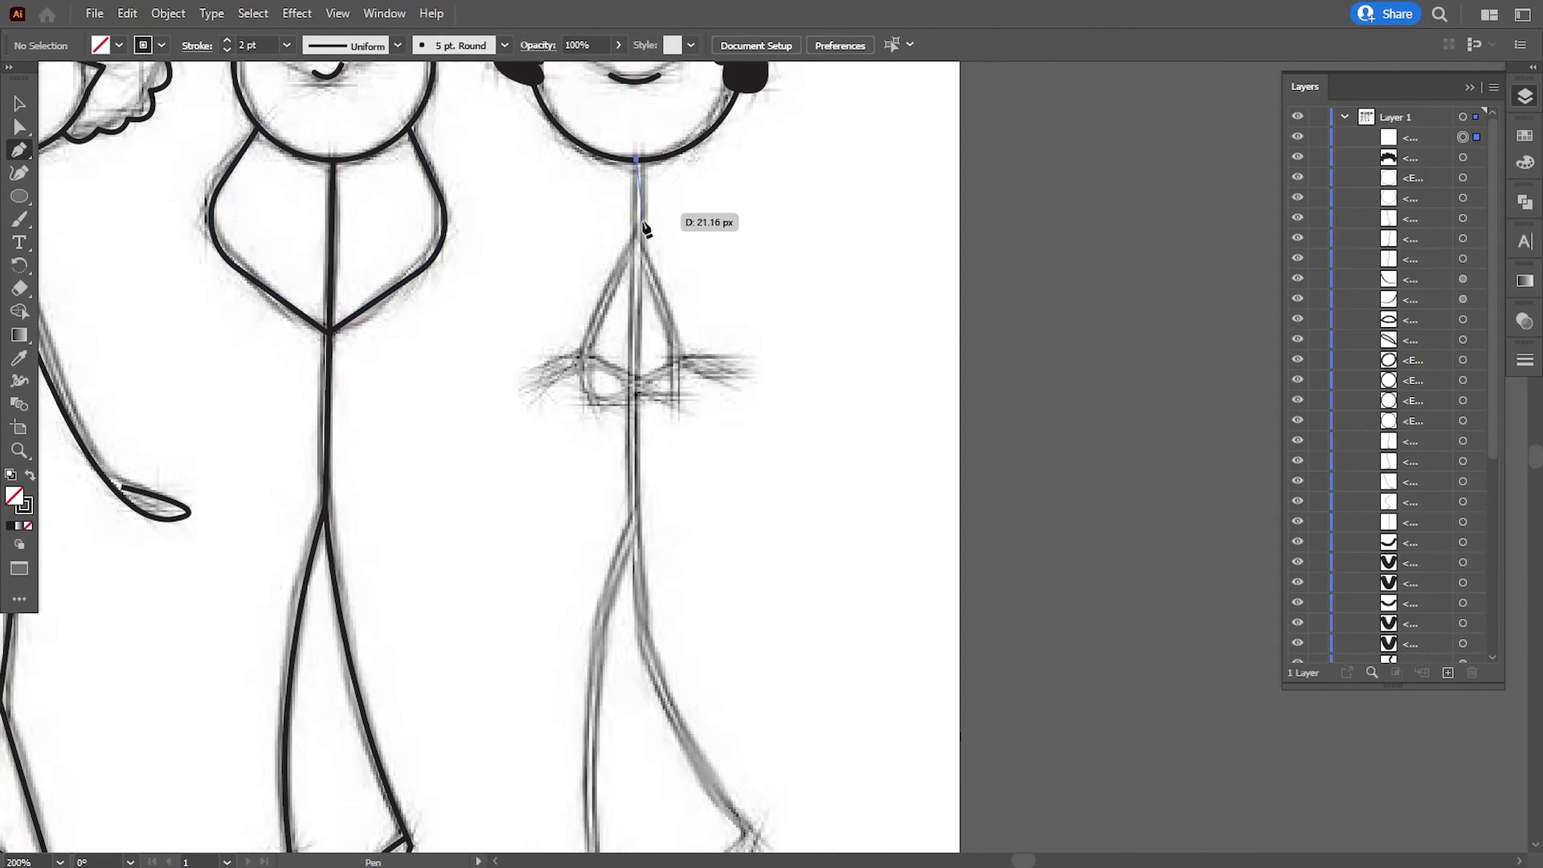
# Draw the fourth figure's straight torso line from neck to hips.
pyautogui.click(635, 507)
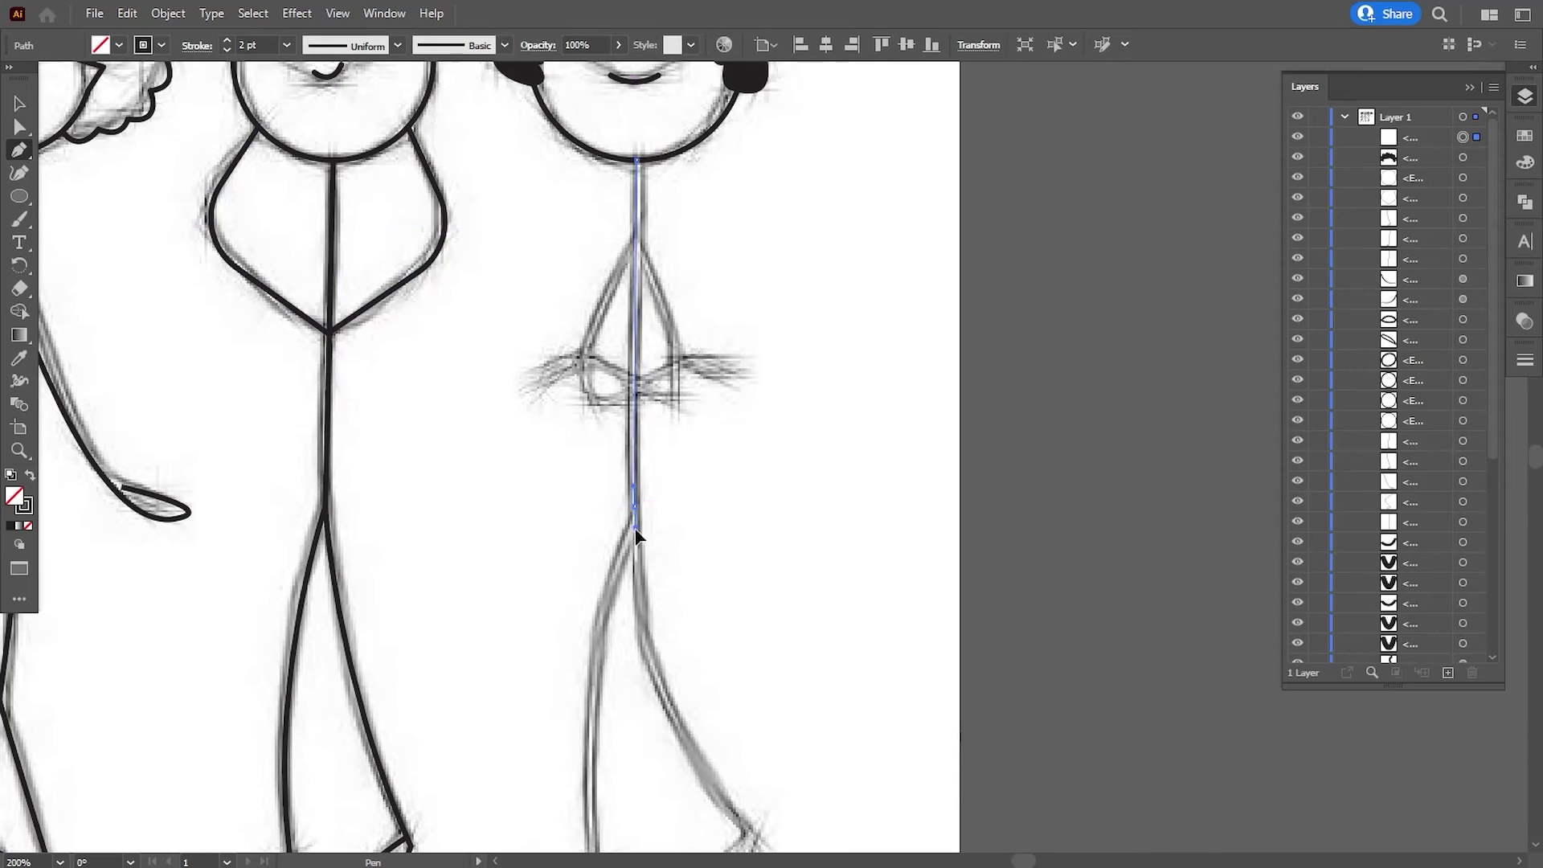
pyautogui.click(20, 103)
pyautogui.click(475, 458)
pyautogui.moveTo(455, 435); pyautogui.dragTo(455, 462)
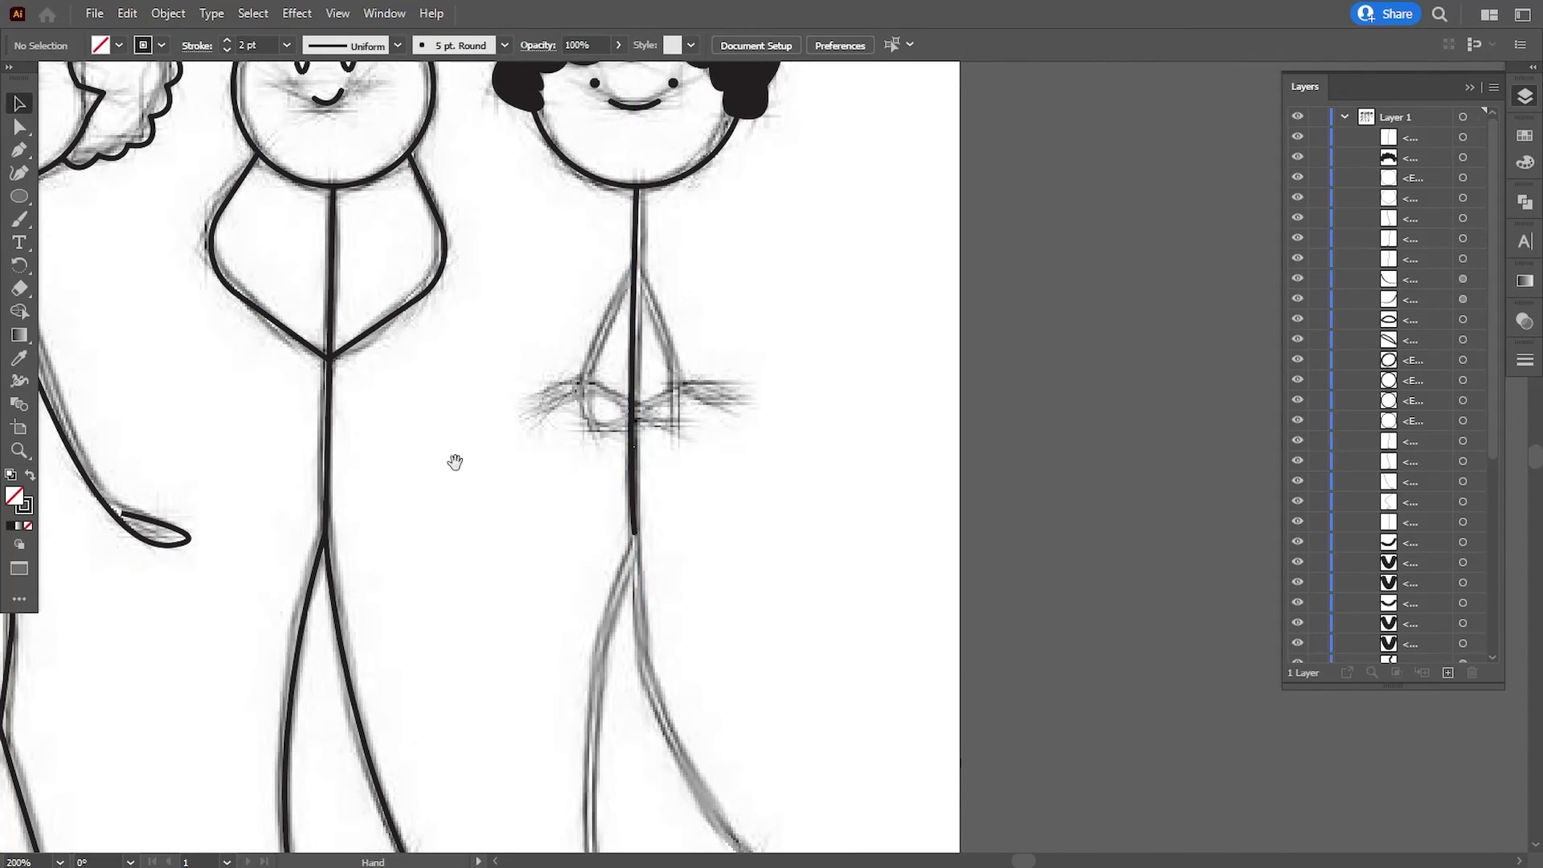
# Trace the first arm from shoulder to elbow and across the chest into a looped hand.
pyautogui.click(635, 274)
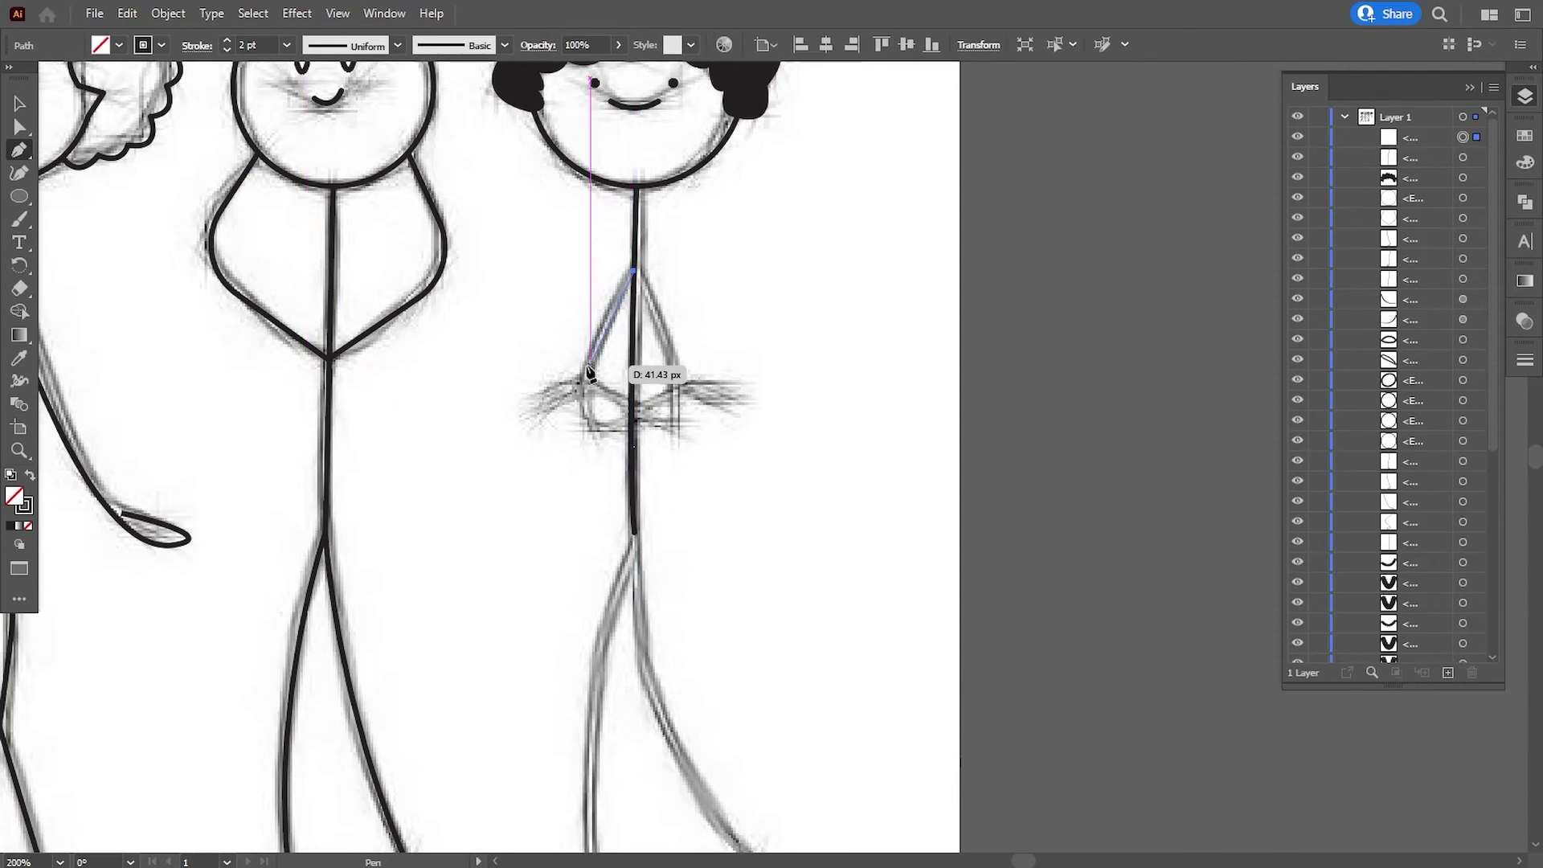
pyautogui.moveTo(601, 430); pyautogui.dragTo(643, 473)
pyautogui.click(603, 431)
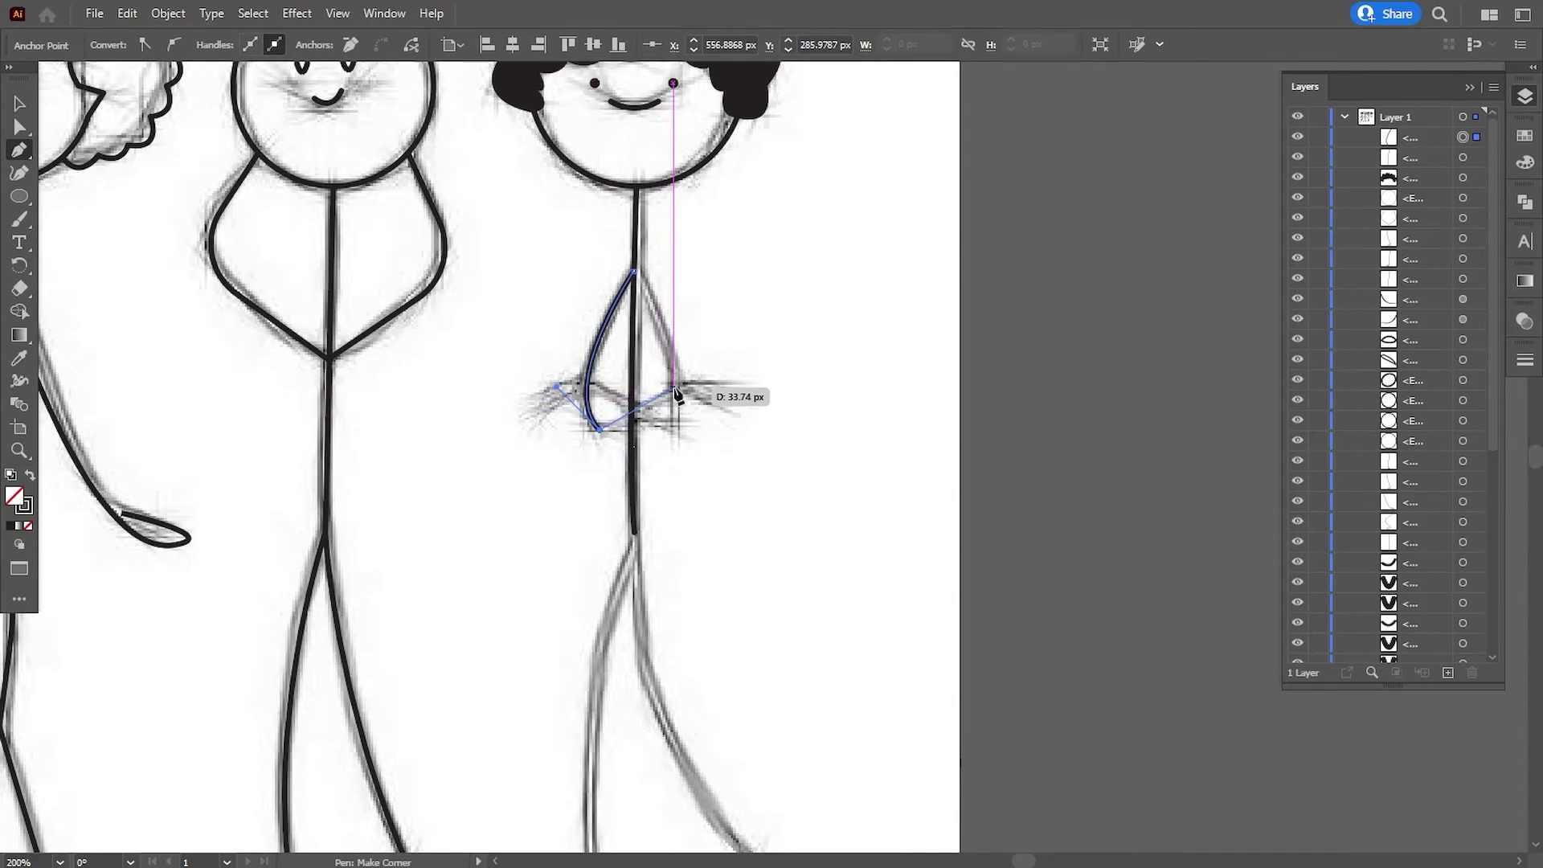
pyautogui.moveTo(696, 389); pyautogui.dragTo(713, 386)
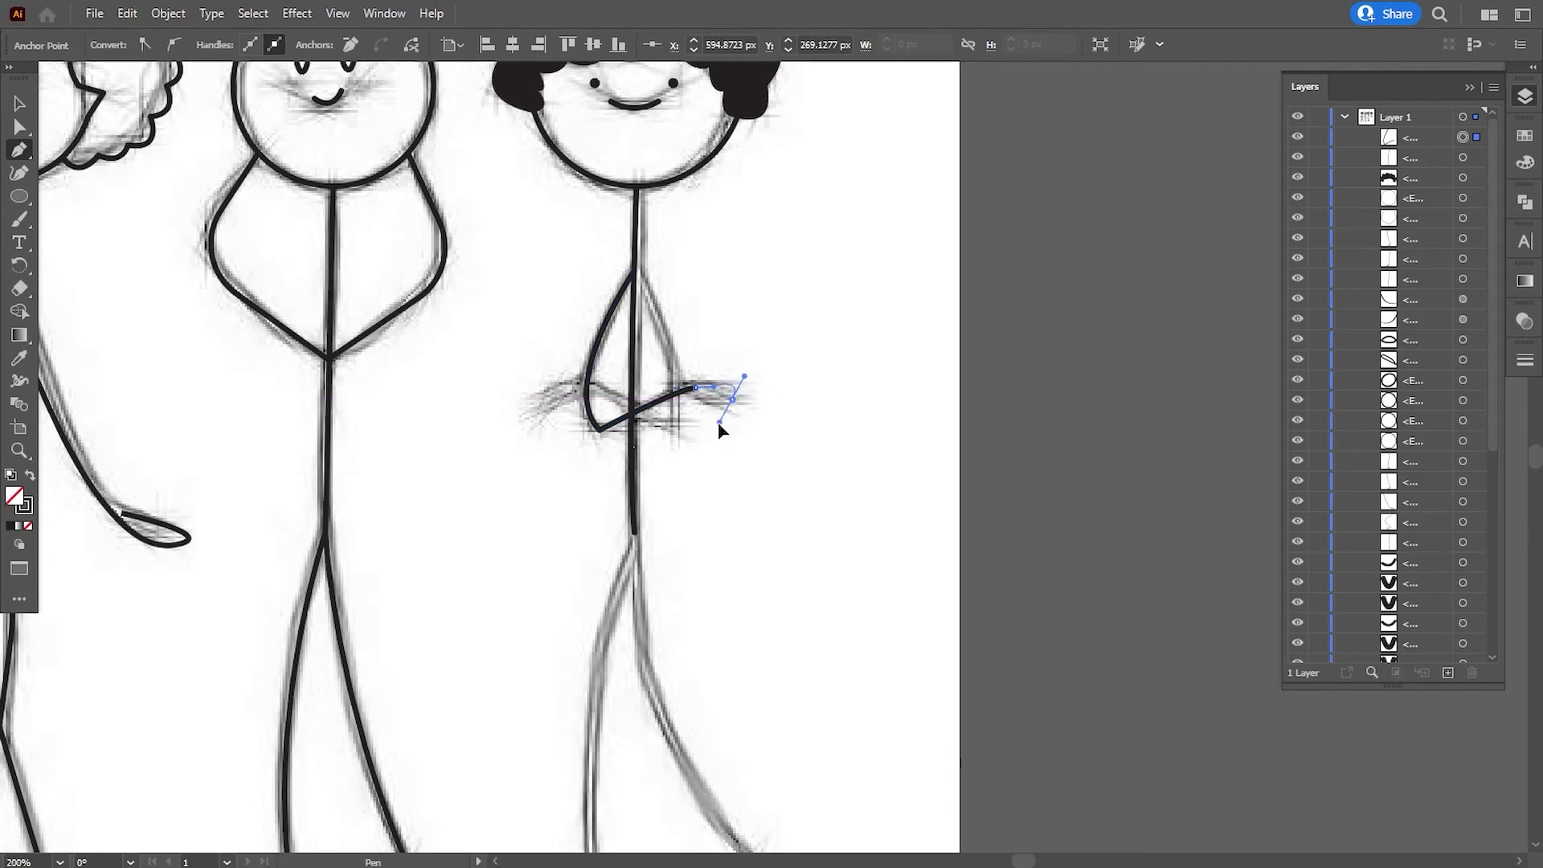
pyautogui.moveTo(744, 398)
pyautogui.mouseDown()
pyautogui.moveTo(750, 430)
pyautogui.moveTo(718, 404)
pyautogui.mouseUp()
# Reshape the first hand loop and round off the first arm's elbow corner.
pyautogui.click(20, 127)
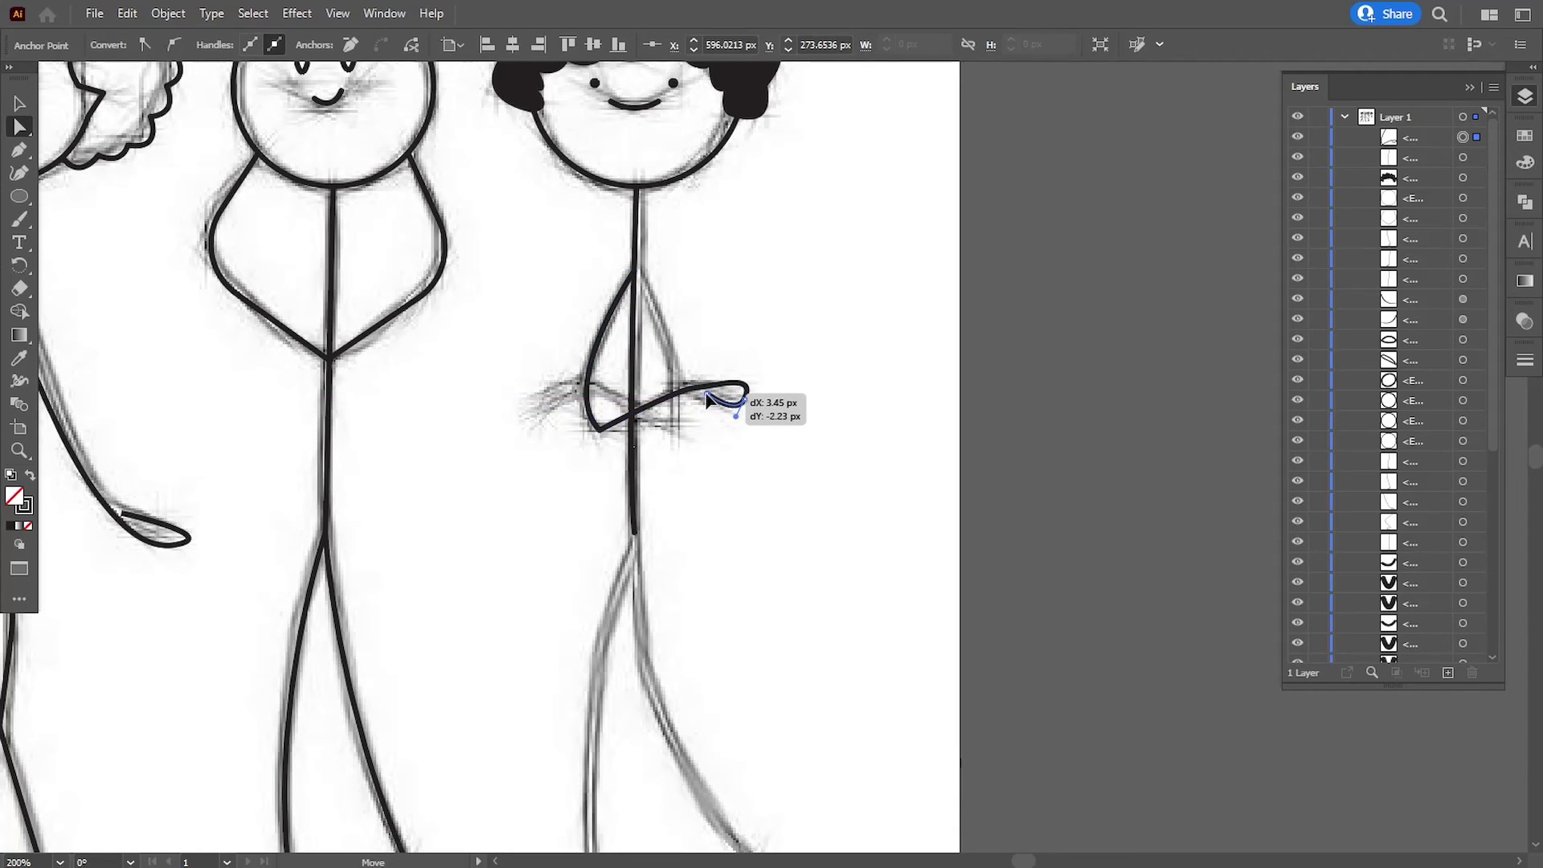
pyautogui.click(735, 470)
pyautogui.click(730, 420)
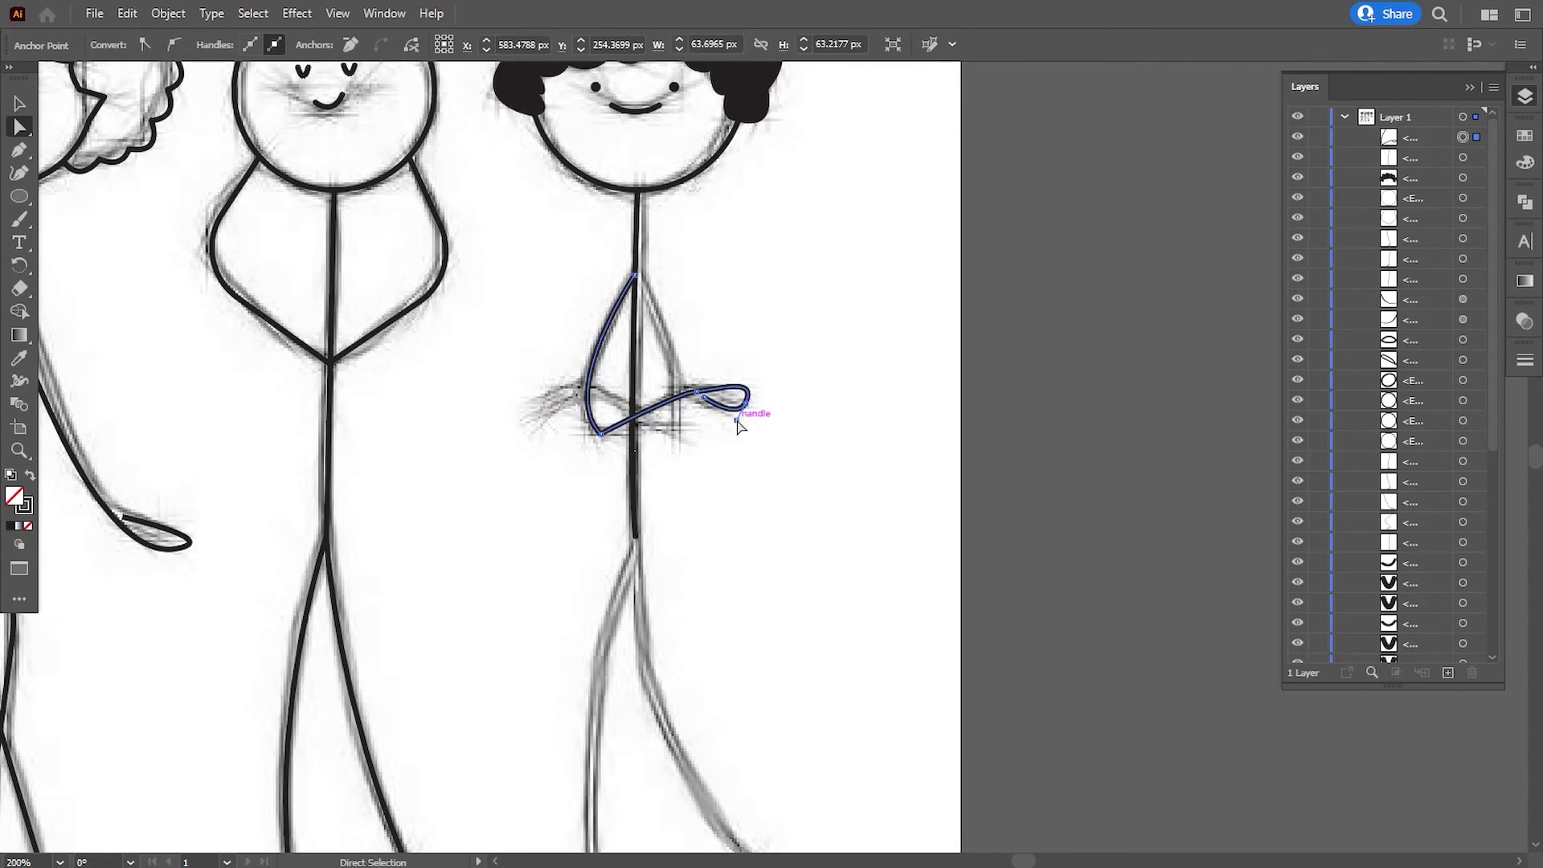
pyautogui.moveTo(736, 425); pyautogui.dragTo(718, 394)
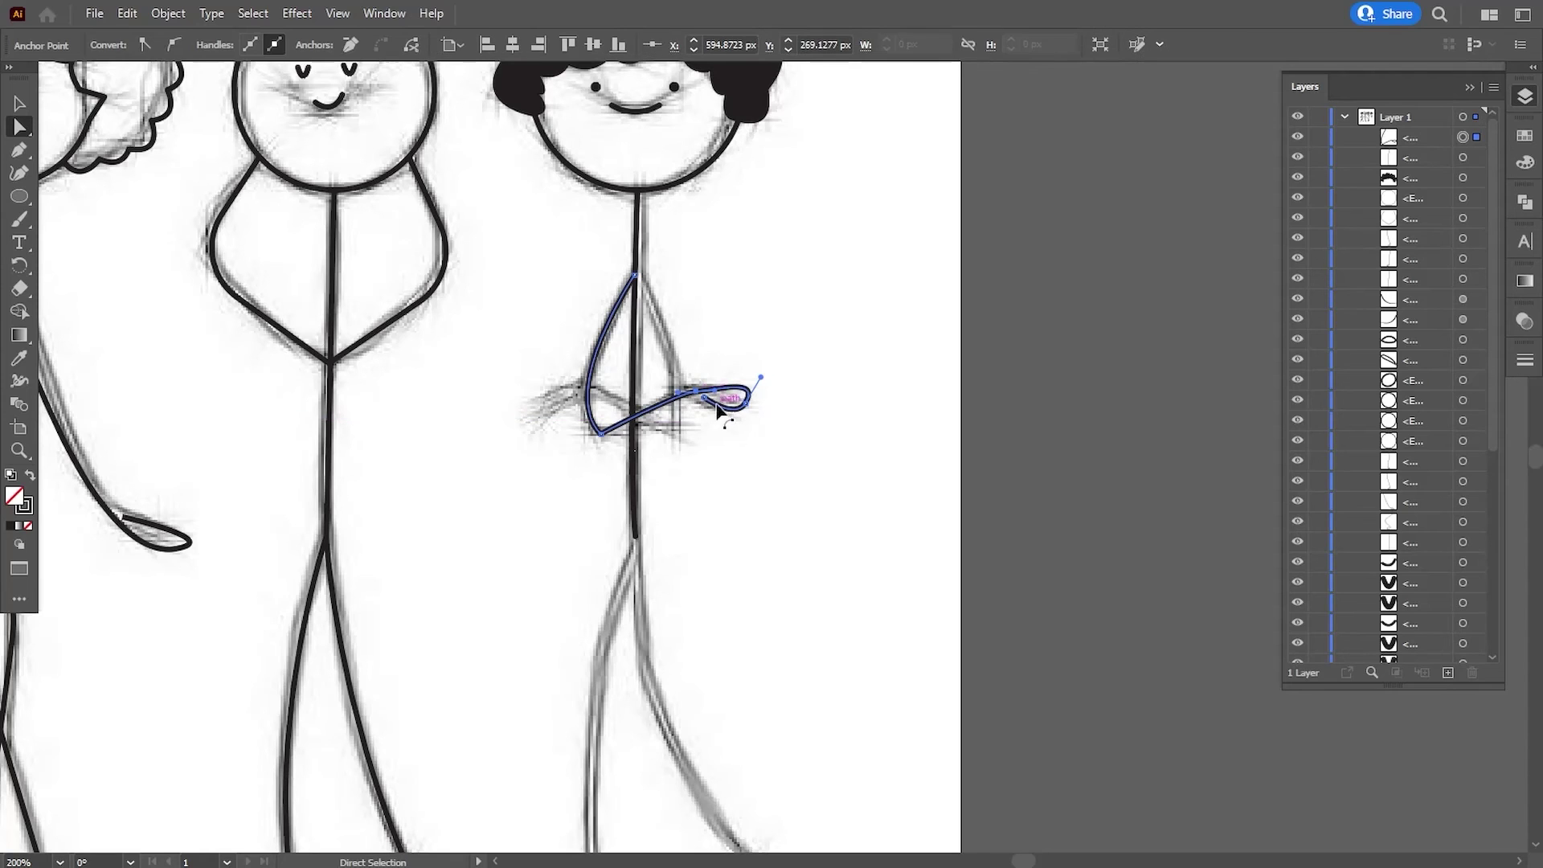
pyautogui.moveTo(613, 448); pyautogui.dragTo(619, 441)
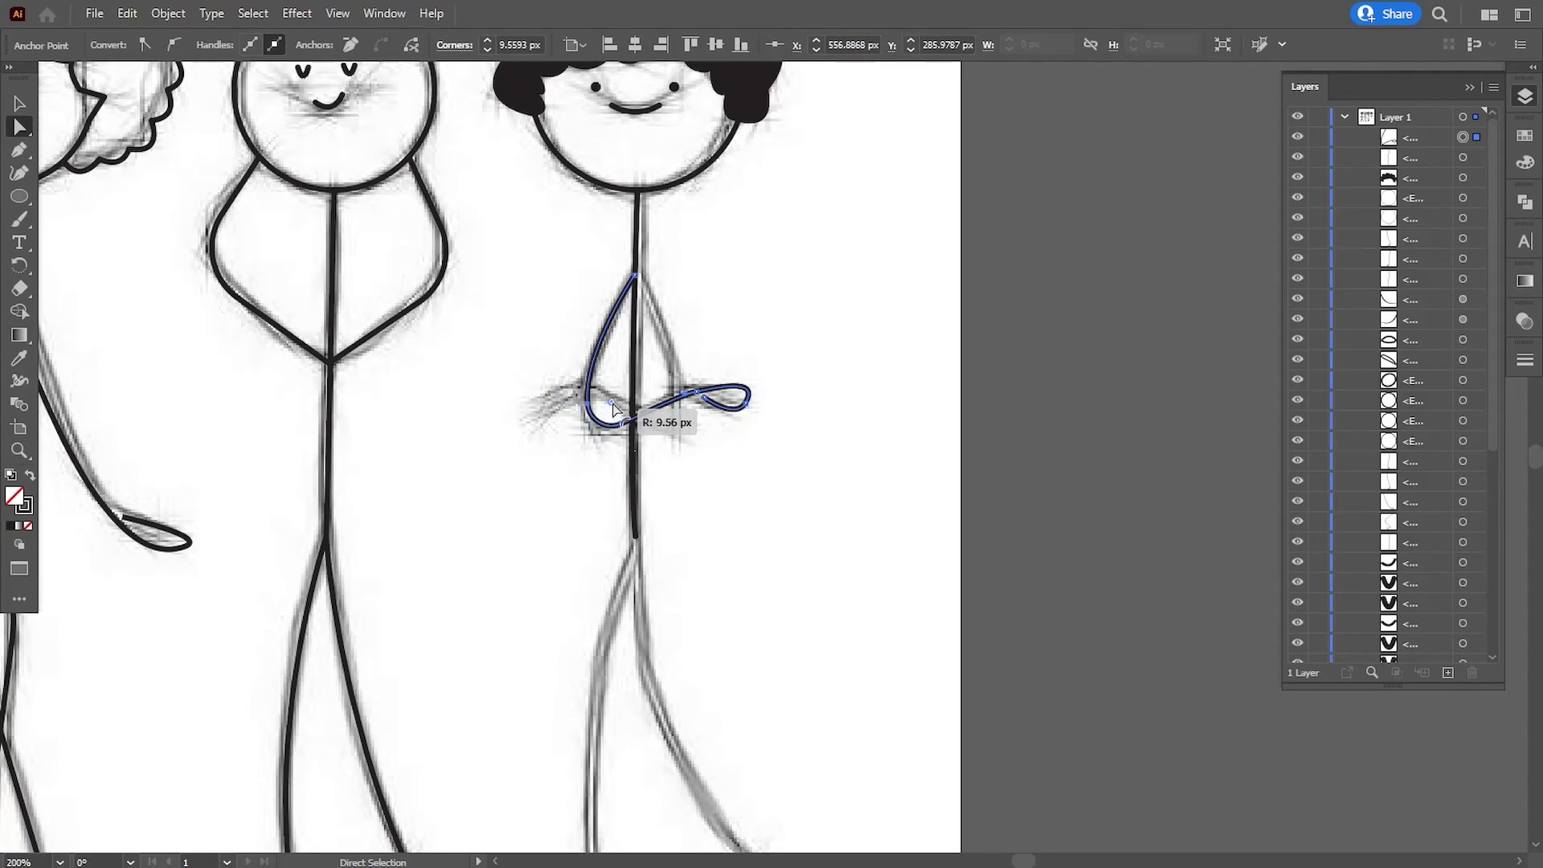
pyautogui.click(672, 506)
# Trace the second arm from shoulder to elbow, crossing left to a looped hand.
pyautogui.click(19, 150)
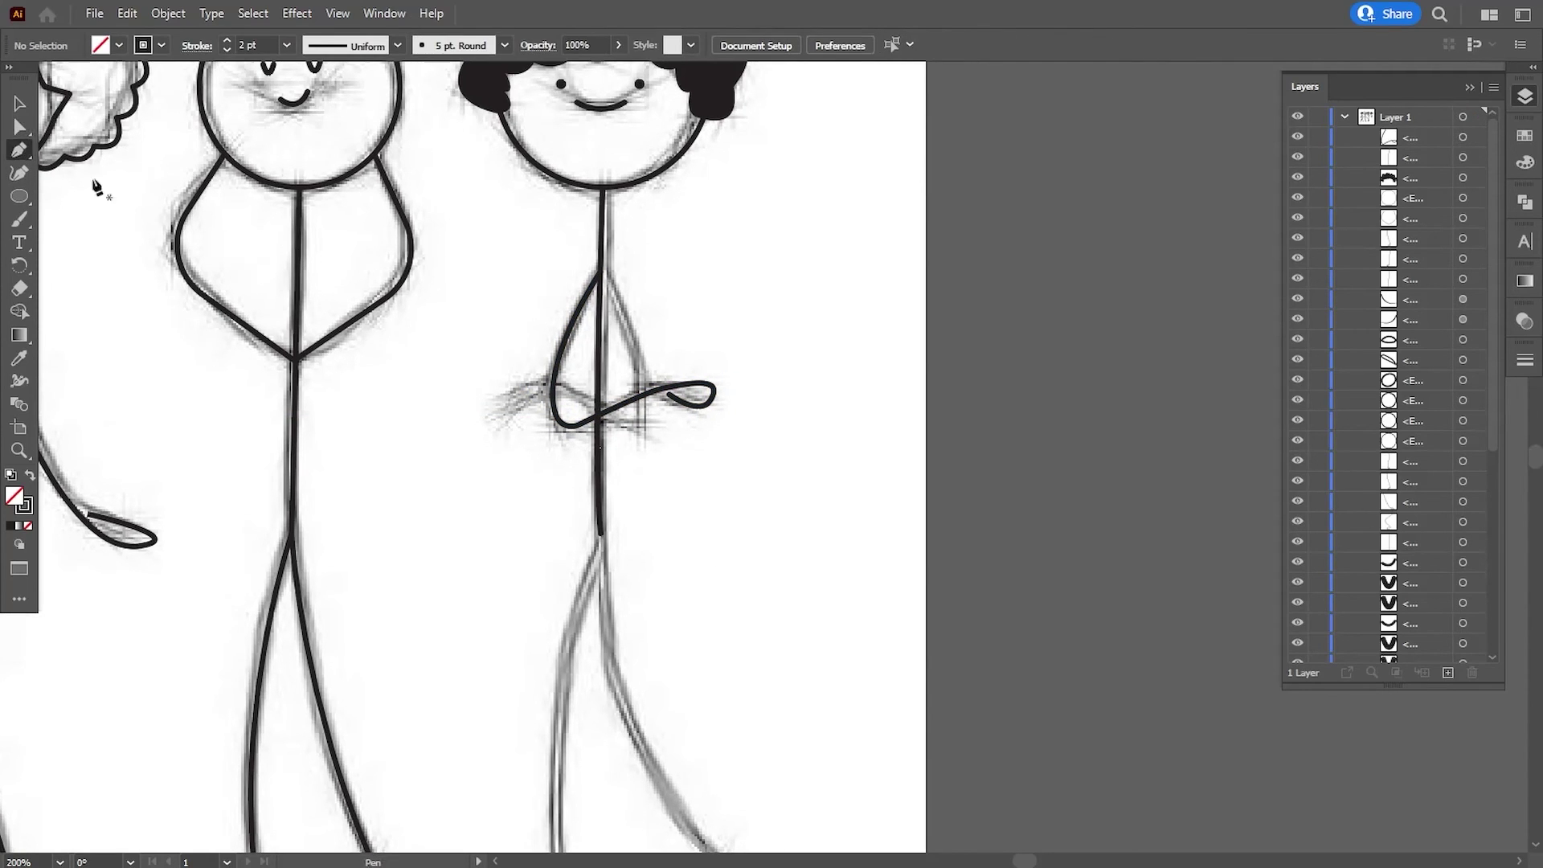
pyautogui.click(602, 266)
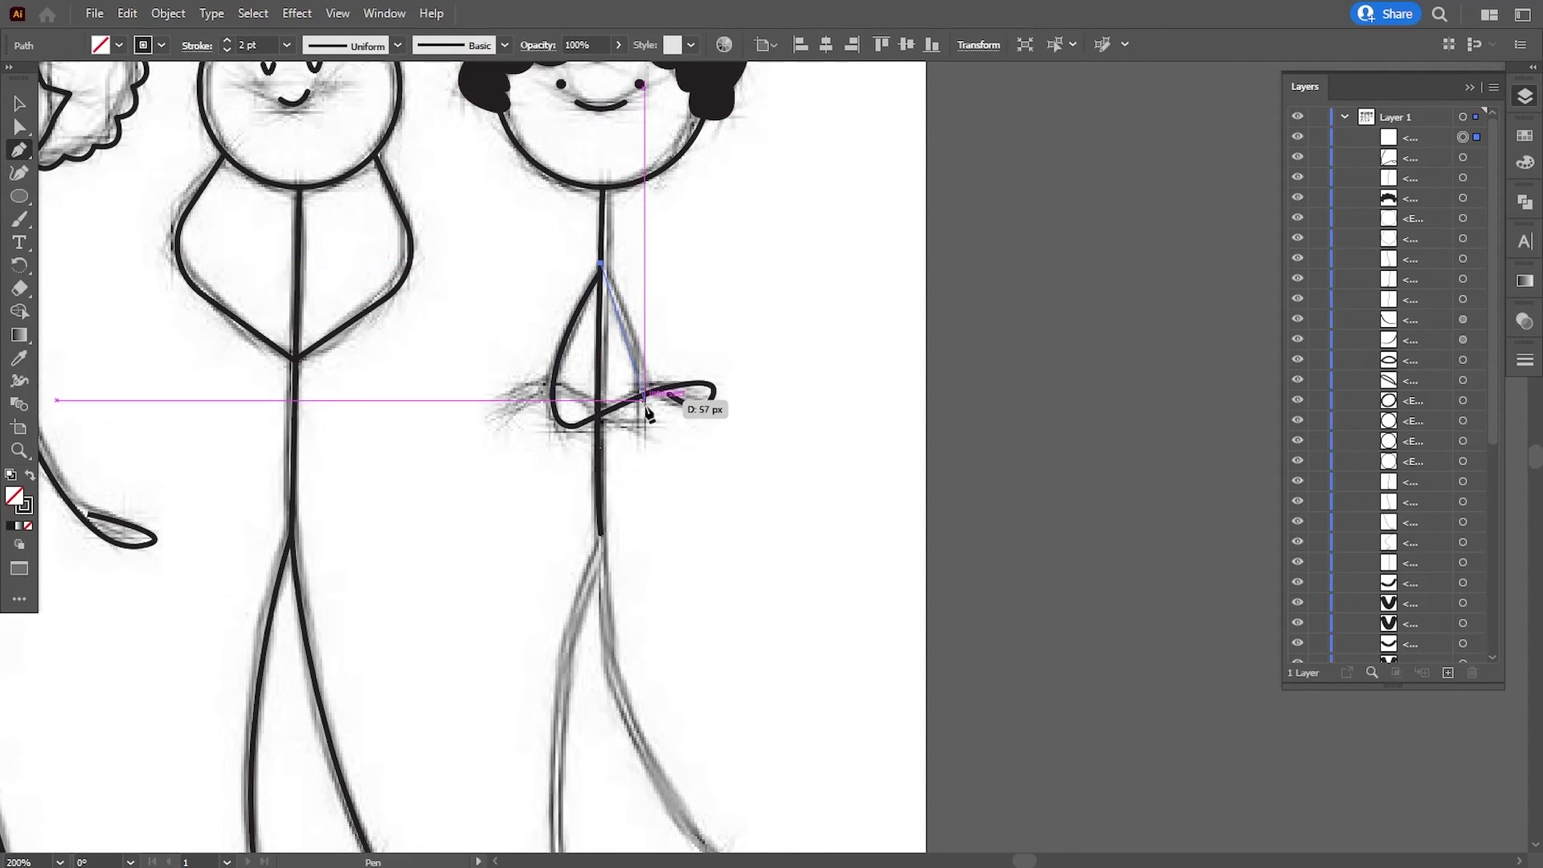
pyautogui.moveTo(644, 437); pyautogui.dragTo(643, 451)
pyautogui.click(644, 436)
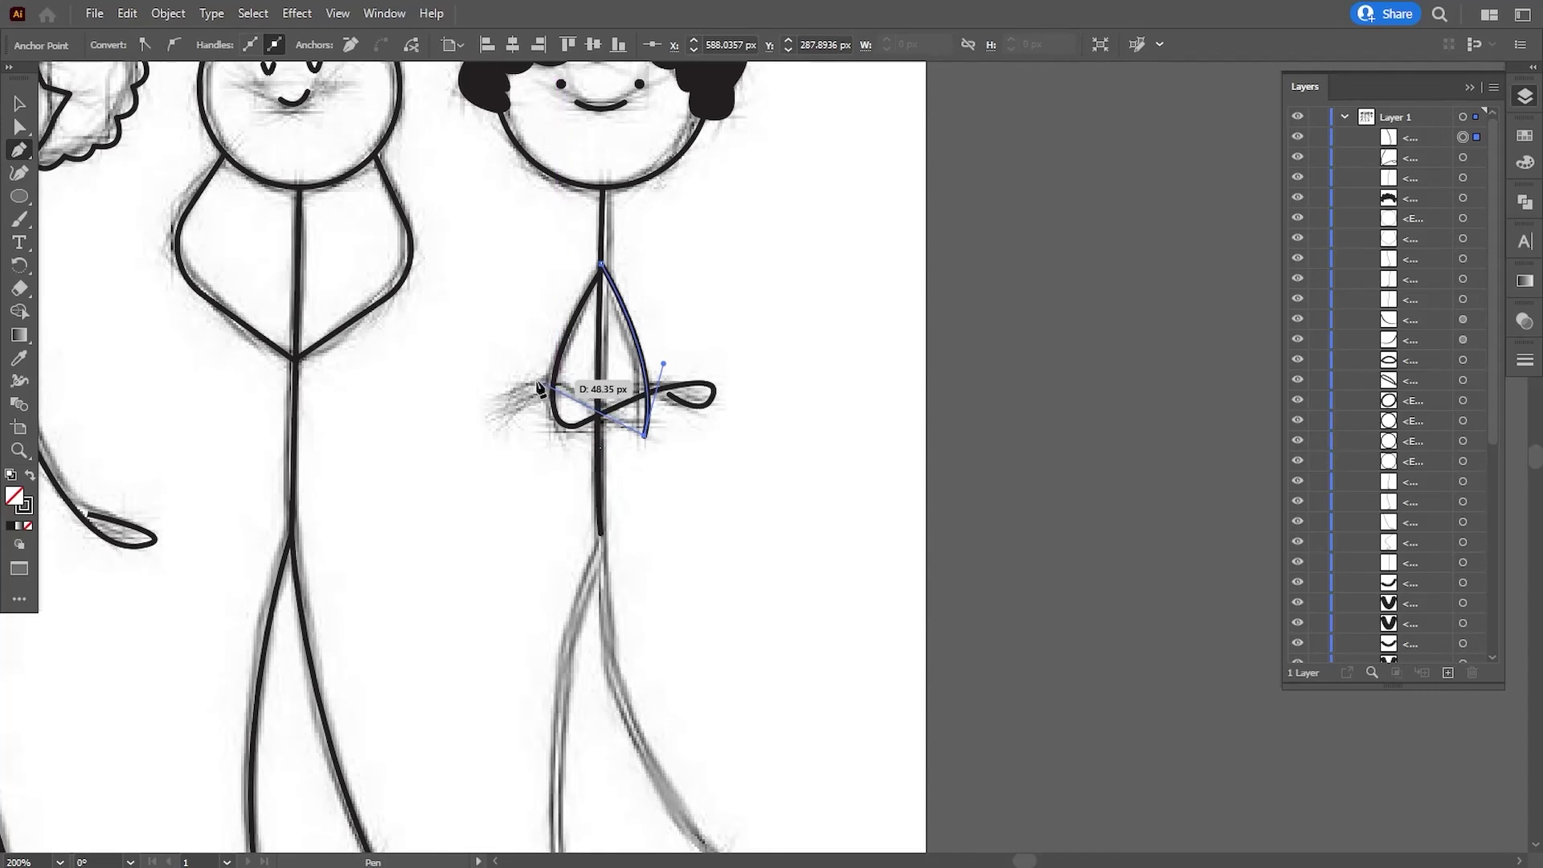
pyautogui.moveTo(552, 387); pyautogui.dragTo(478, 457)
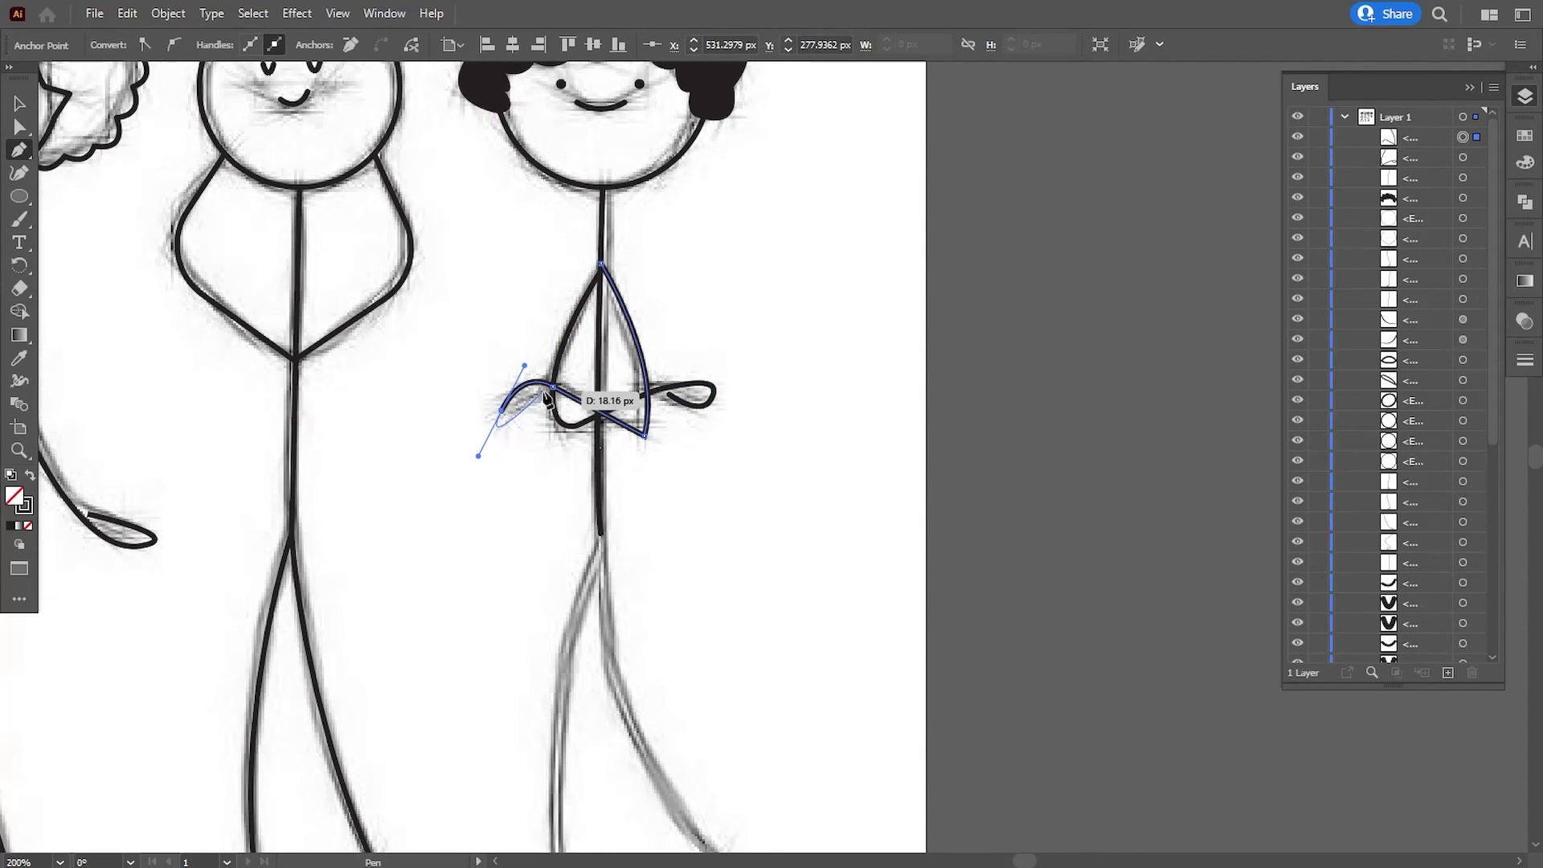
pyautogui.moveTo(545, 396); pyautogui.dragTo(548, 399)
pyautogui.moveTo(478, 456); pyautogui.dragTo(494, 435)
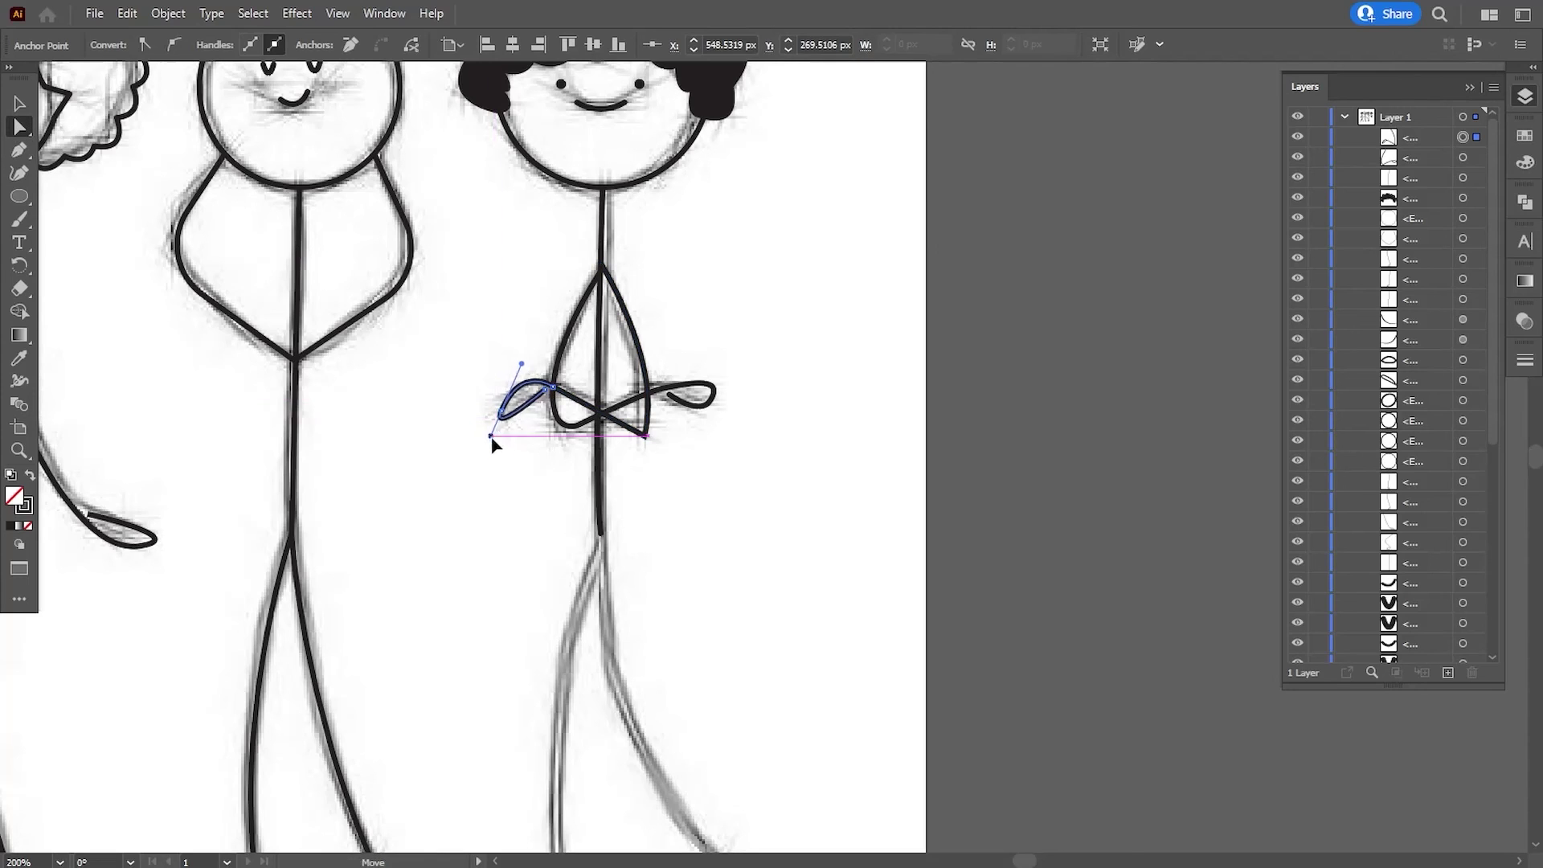
pyautogui.moveTo(514, 362); pyautogui.dragTo(516, 365)
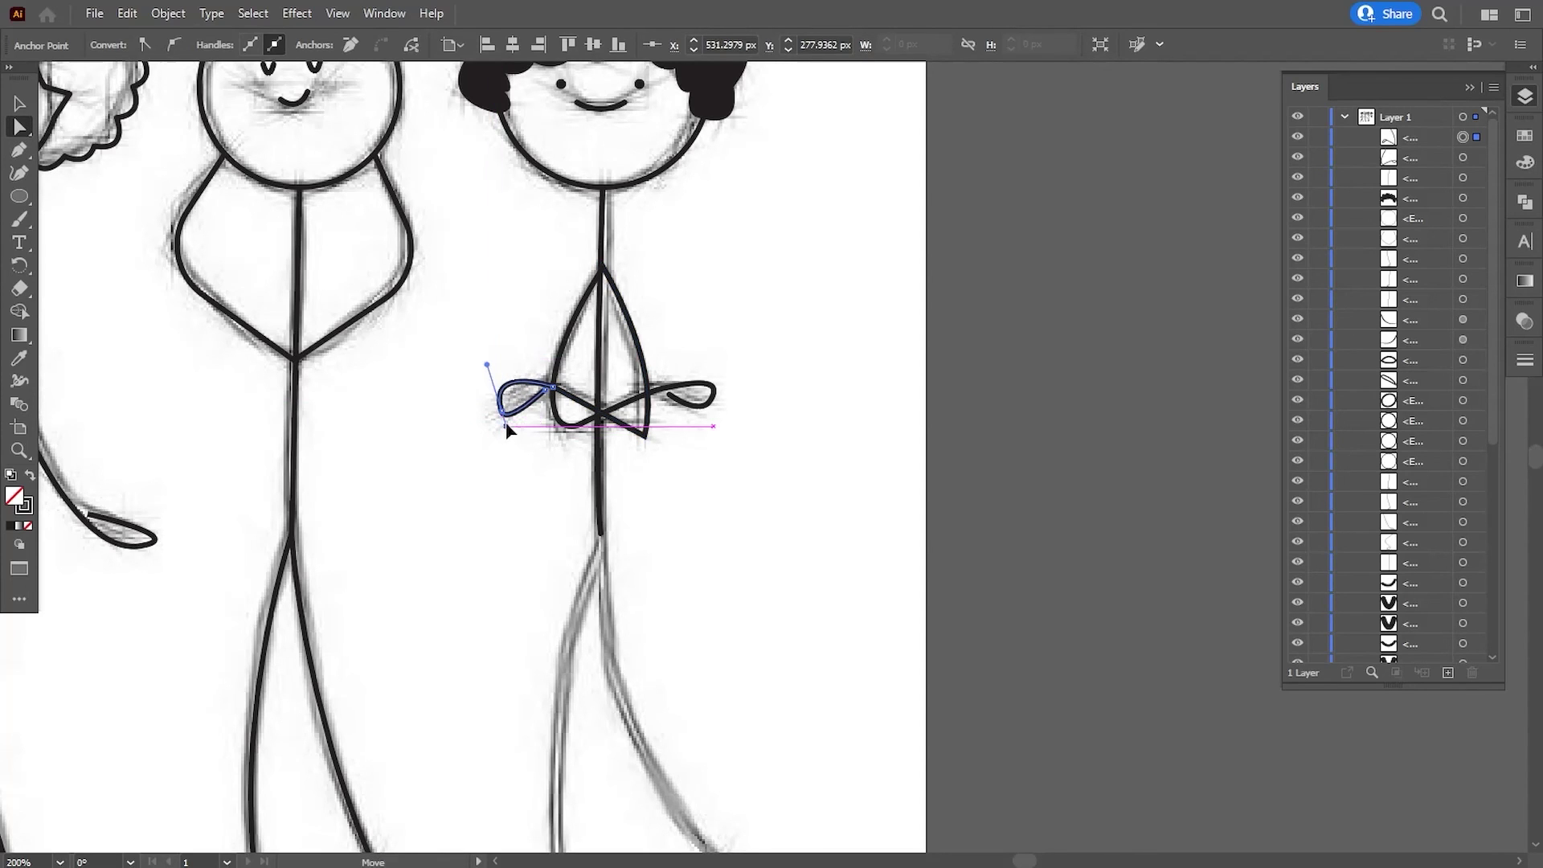
pyautogui.moveTo(503, 363); pyautogui.dragTo(494, 372)
# Round off the second arm's elbow corner and bring the legs into view.
pyautogui.click(672, 507)
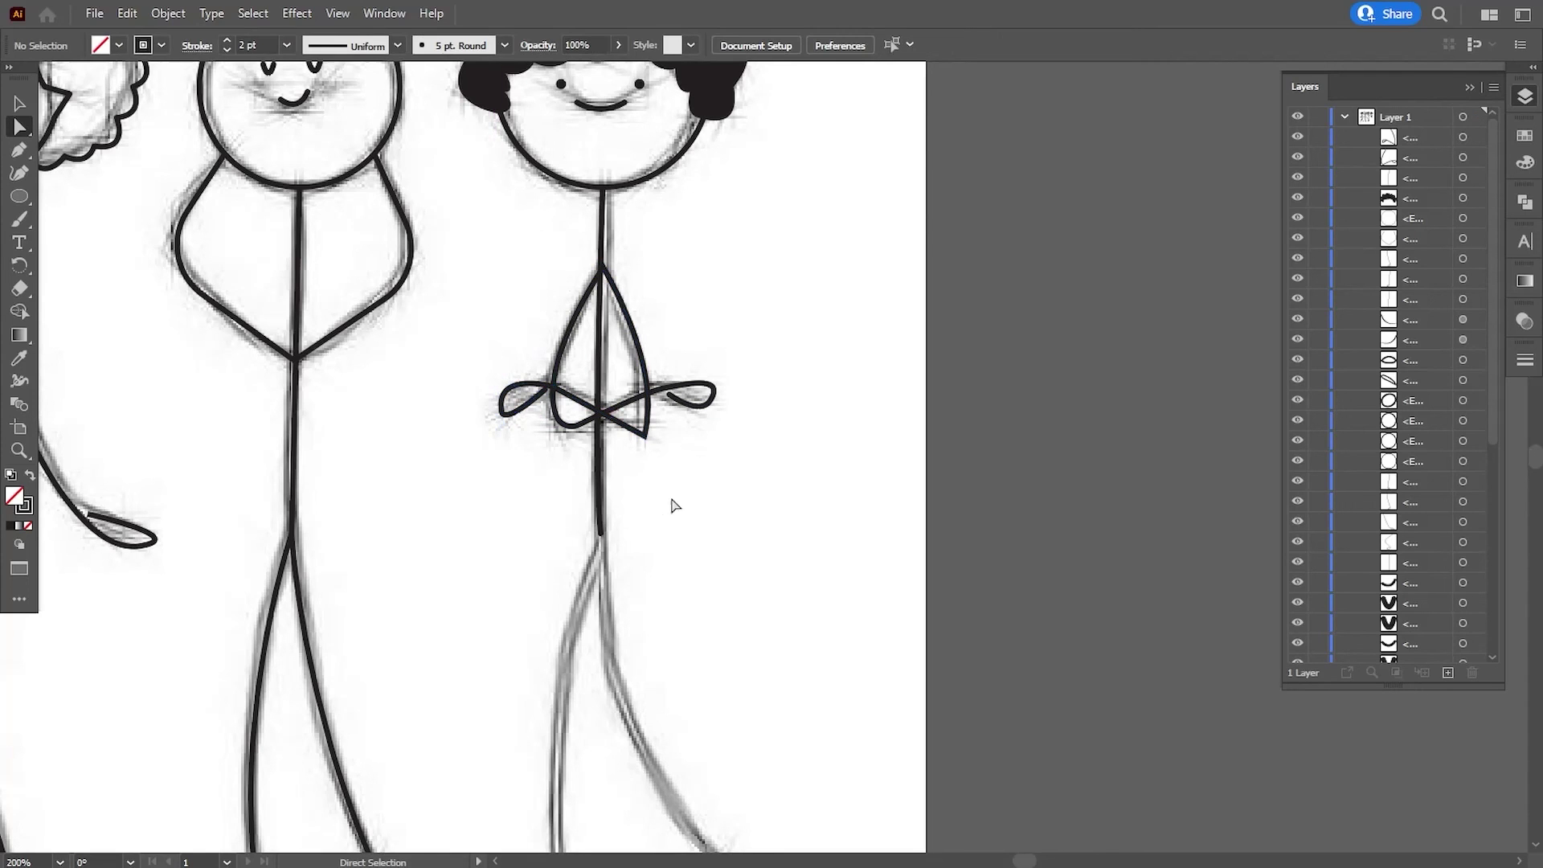
pyautogui.click(654, 437)
pyautogui.moveTo(650, 425); pyautogui.dragTo(641, 418)
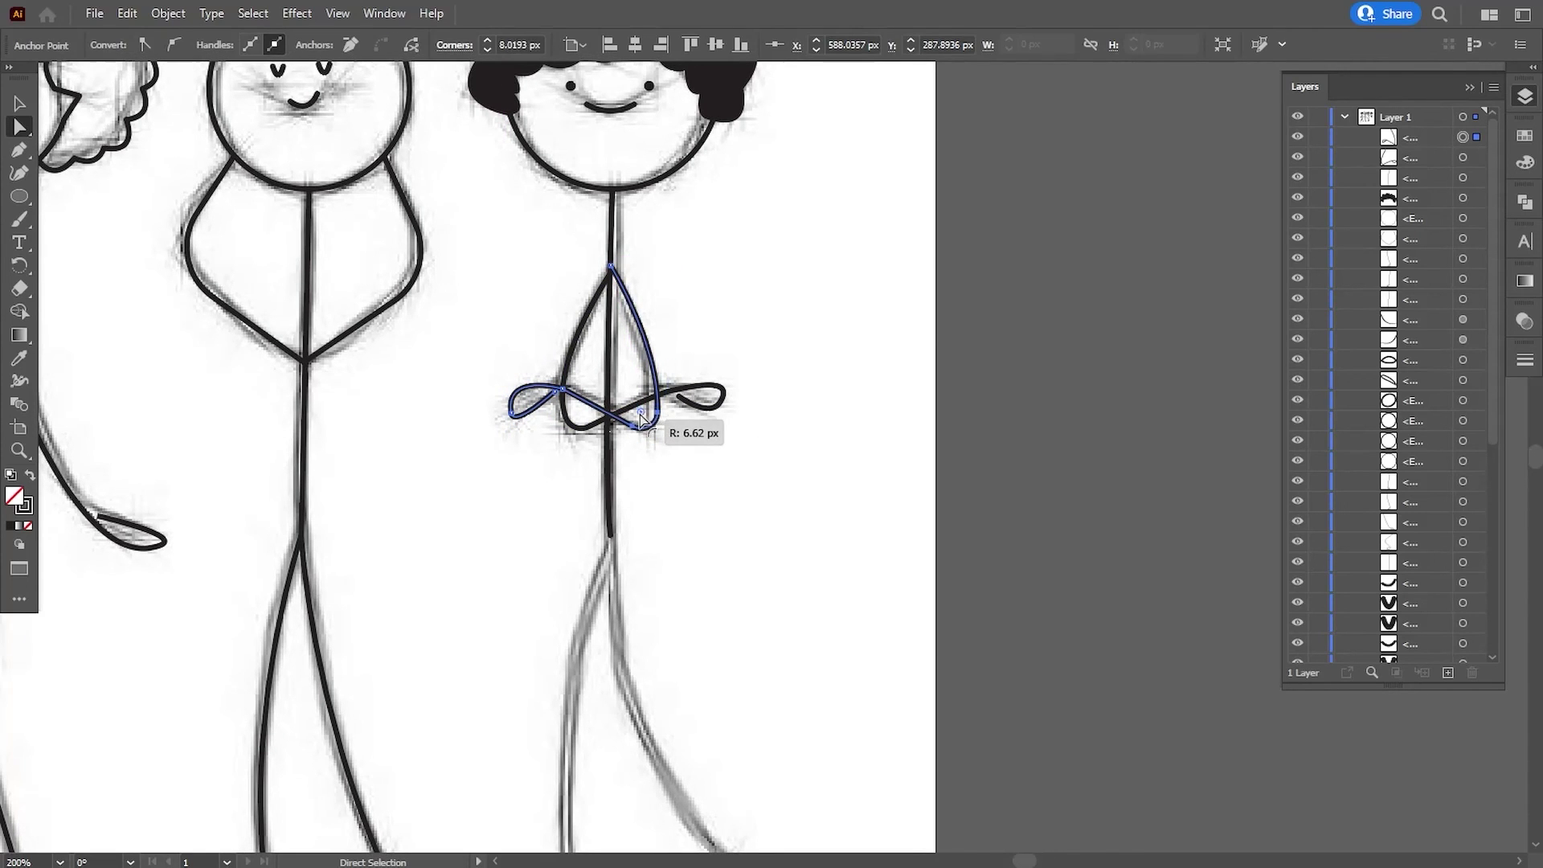
pyautogui.click(703, 592)
pyautogui.moveTo(701, 661); pyautogui.dragTo(670, 460)
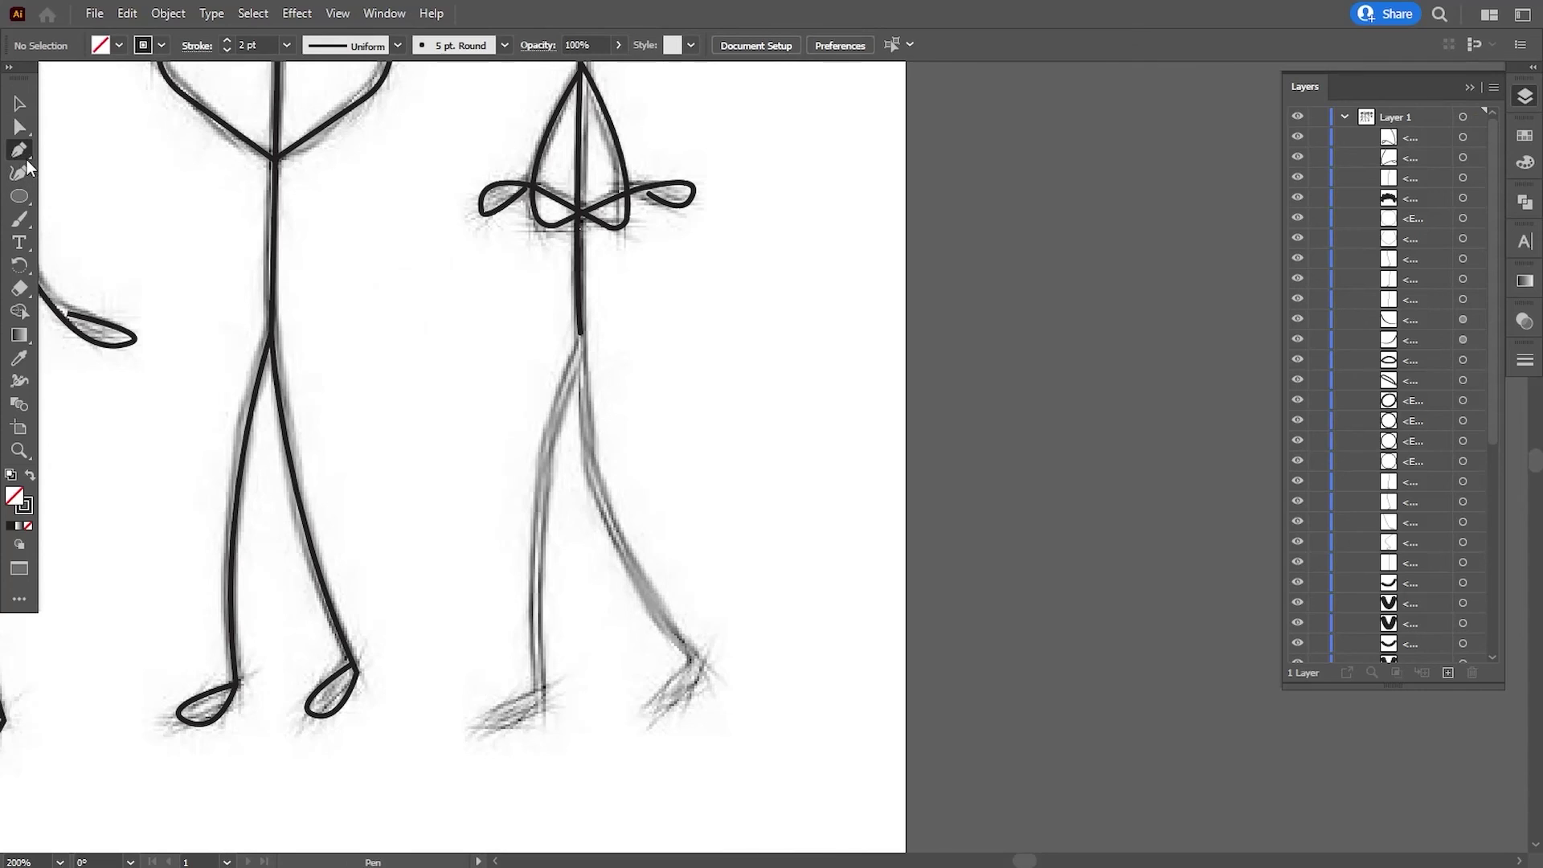
# Adjust the crossed arm's left hand end point, then shift the view toward the legs.
pyautogui.click(19, 126)
pyautogui.click(503, 191)
pyautogui.click(483, 216)
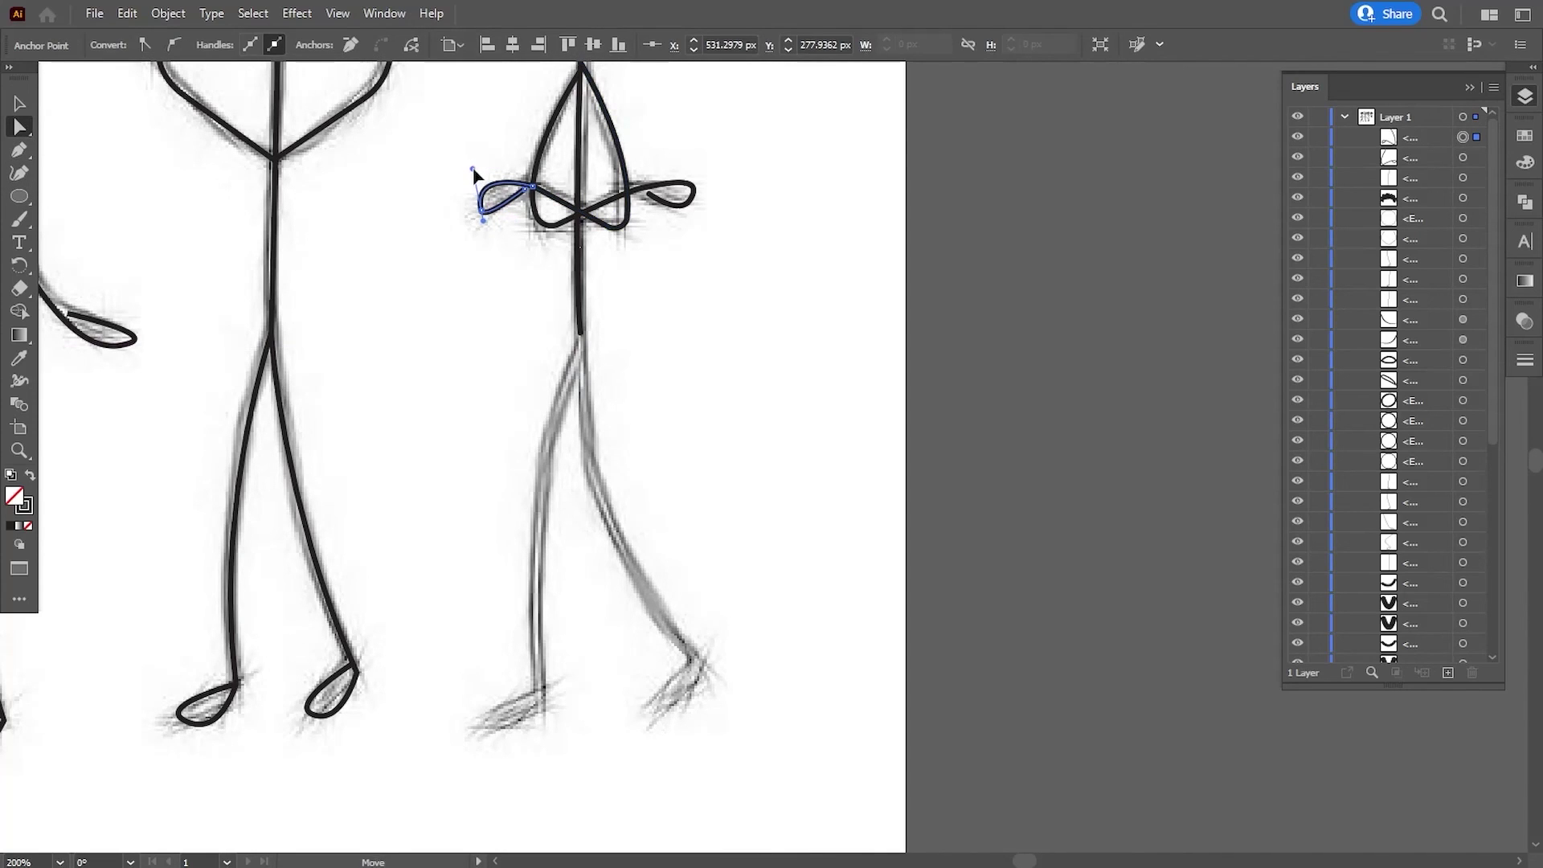
pyautogui.click(442, 369)
pyautogui.moveTo(426, 433); pyautogui.dragTo(426, 402)
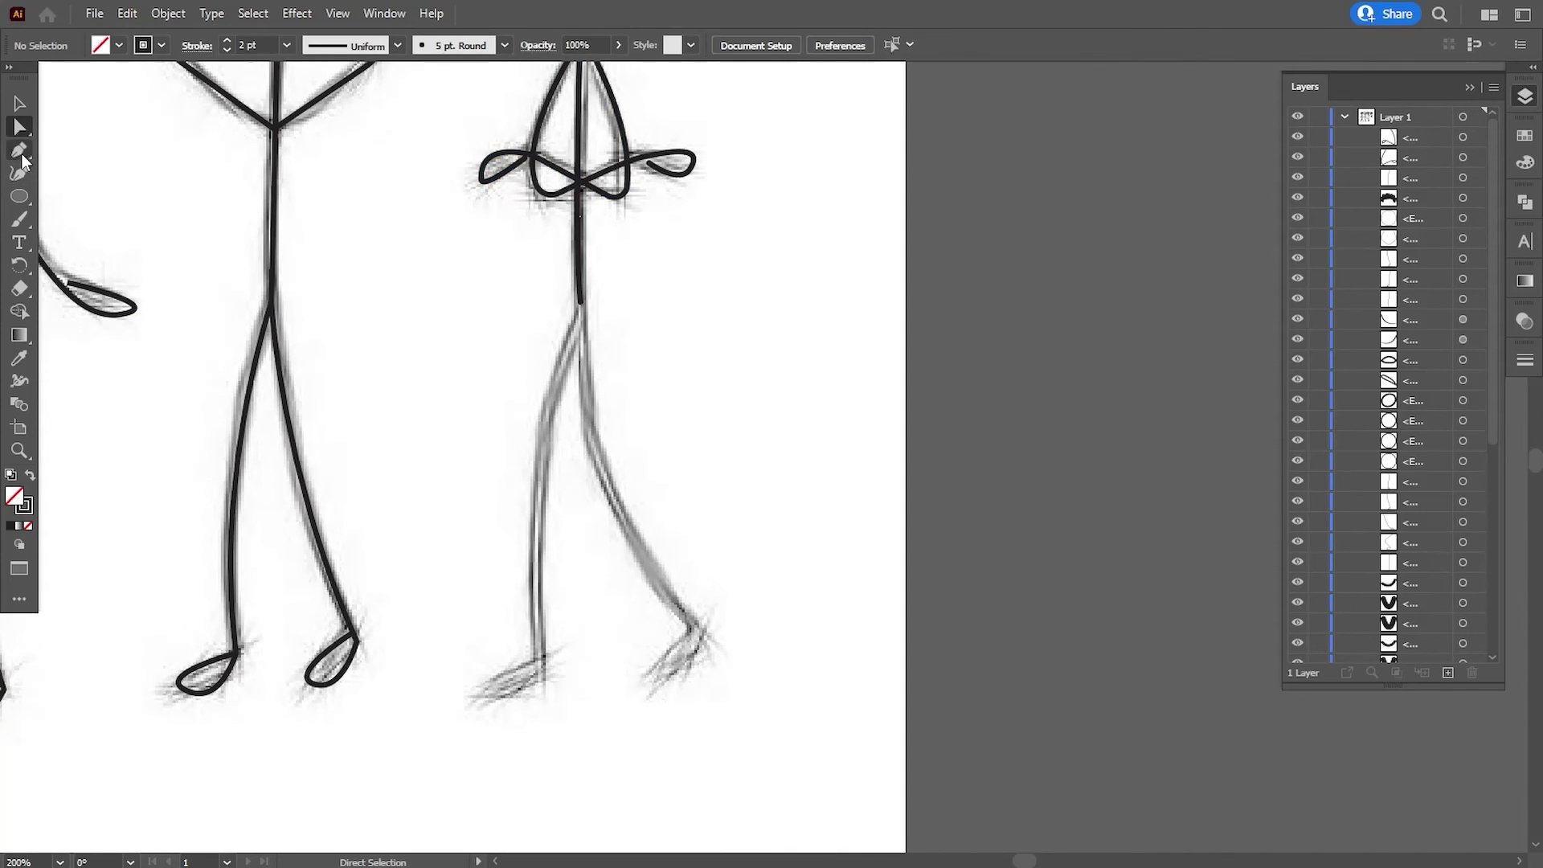
# Trace the left leg down to the foot and join the foot onto the leg's end.
pyautogui.click(577, 319)
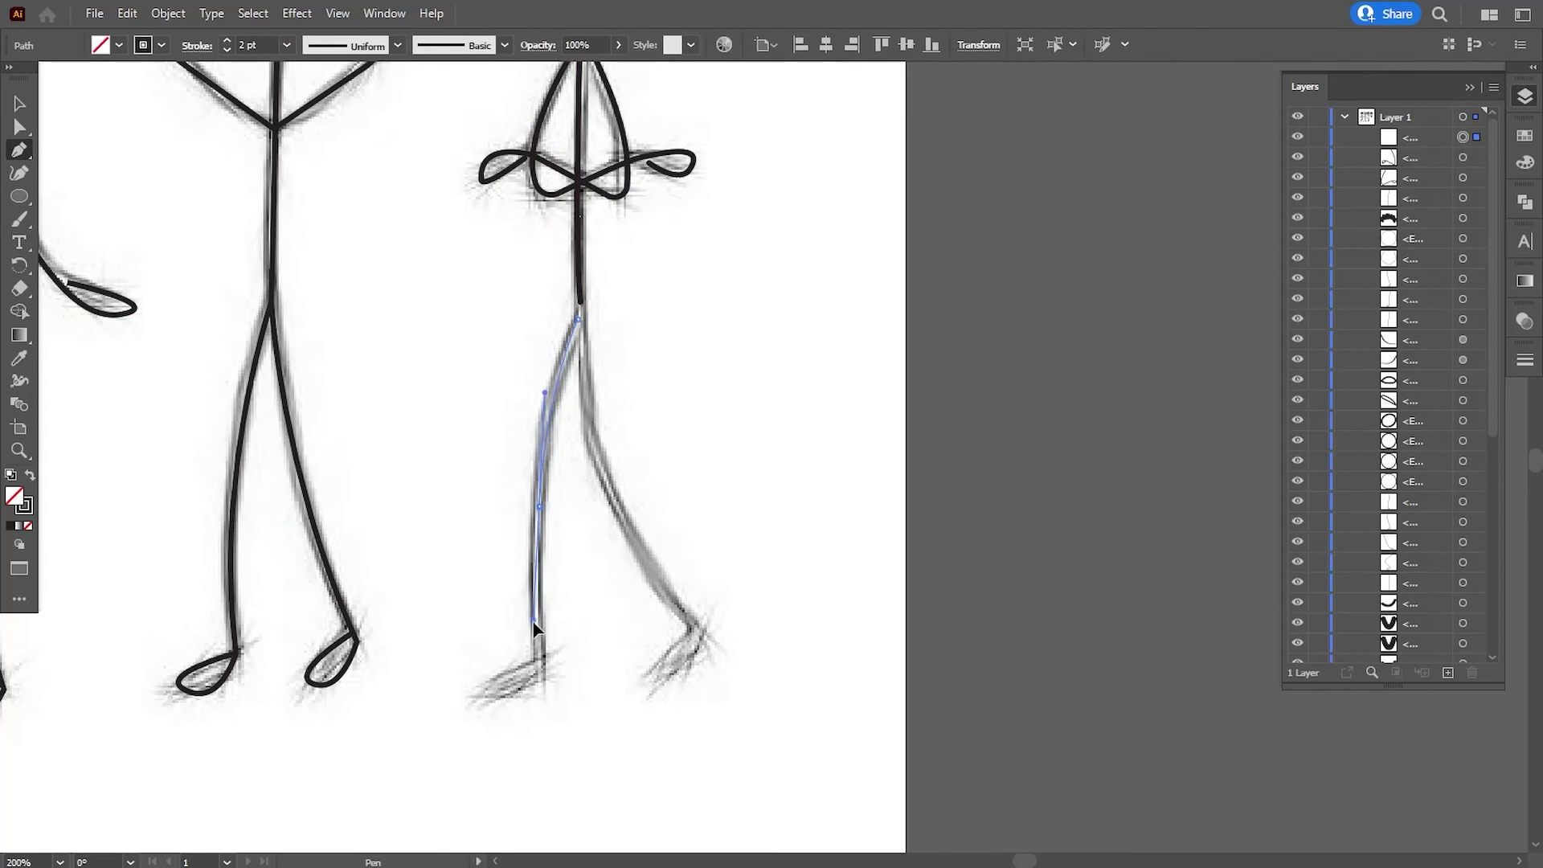
pyautogui.moveTo(538, 679)
pyautogui.mouseDown()
pyautogui.moveTo(488, 697)
pyautogui.moveTo(446, 671)
pyautogui.moveTo(532, 684)
pyautogui.moveTo(452, 672)
pyautogui.mouseUp()
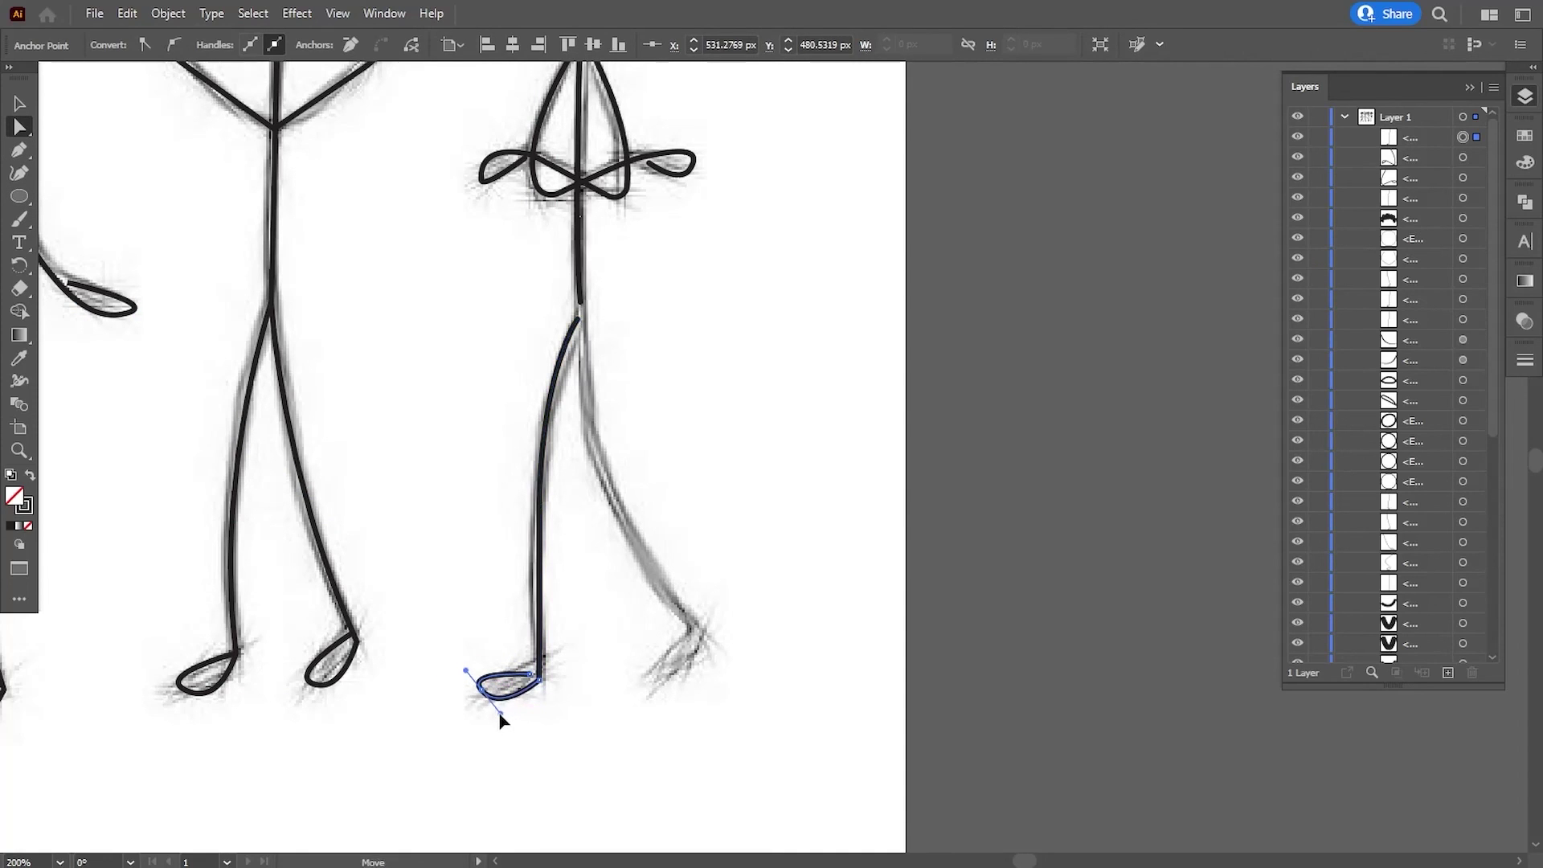
pyautogui.click(572, 779)
pyautogui.click(530, 678)
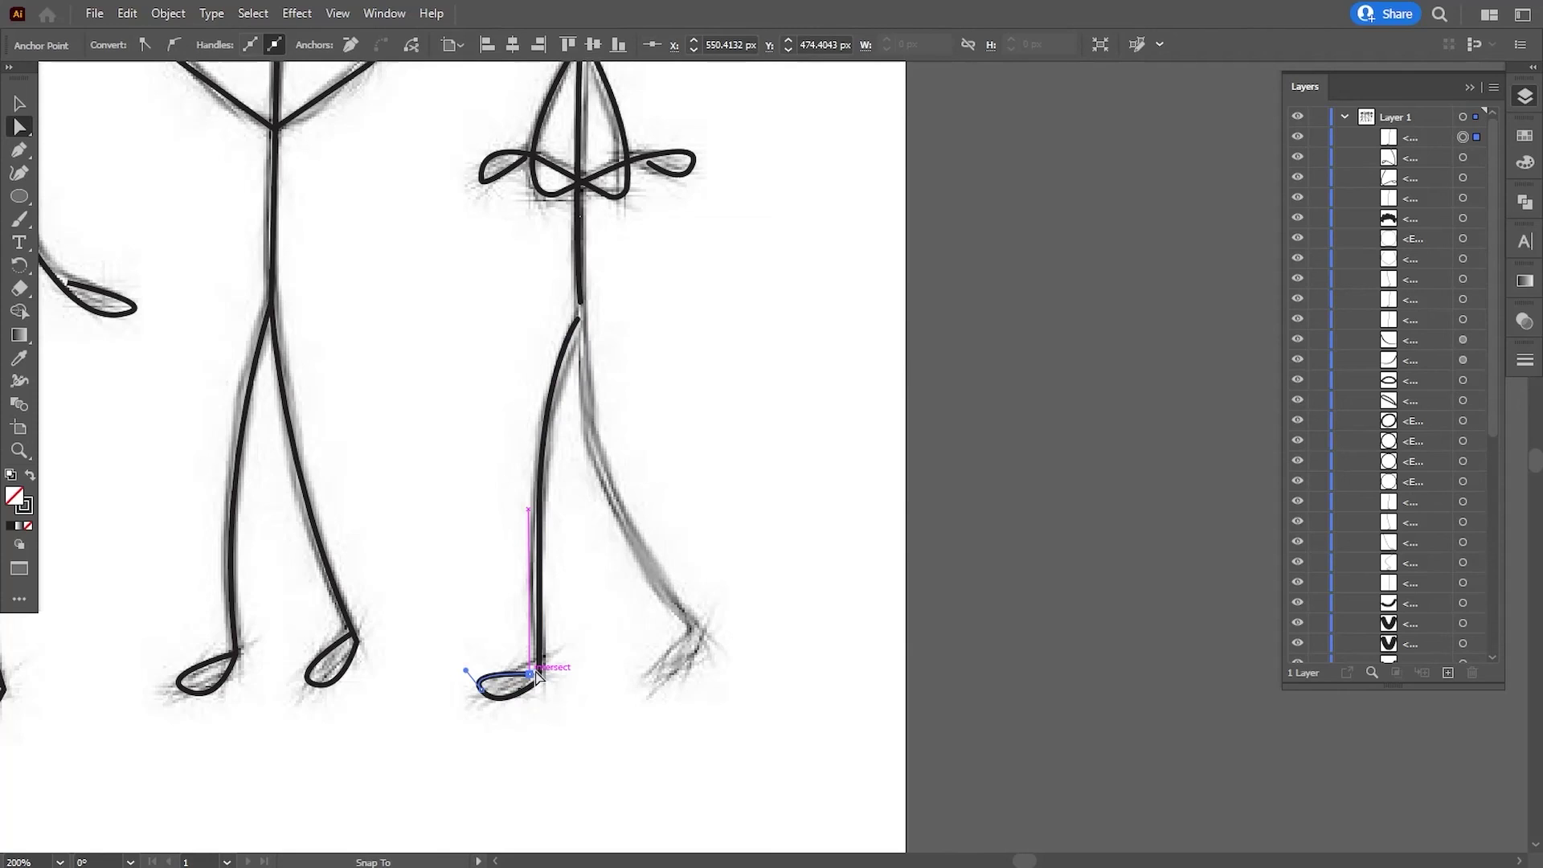
pyautogui.moveTo(537, 677); pyautogui.dragTo(541, 672)
pyautogui.click(474, 676)
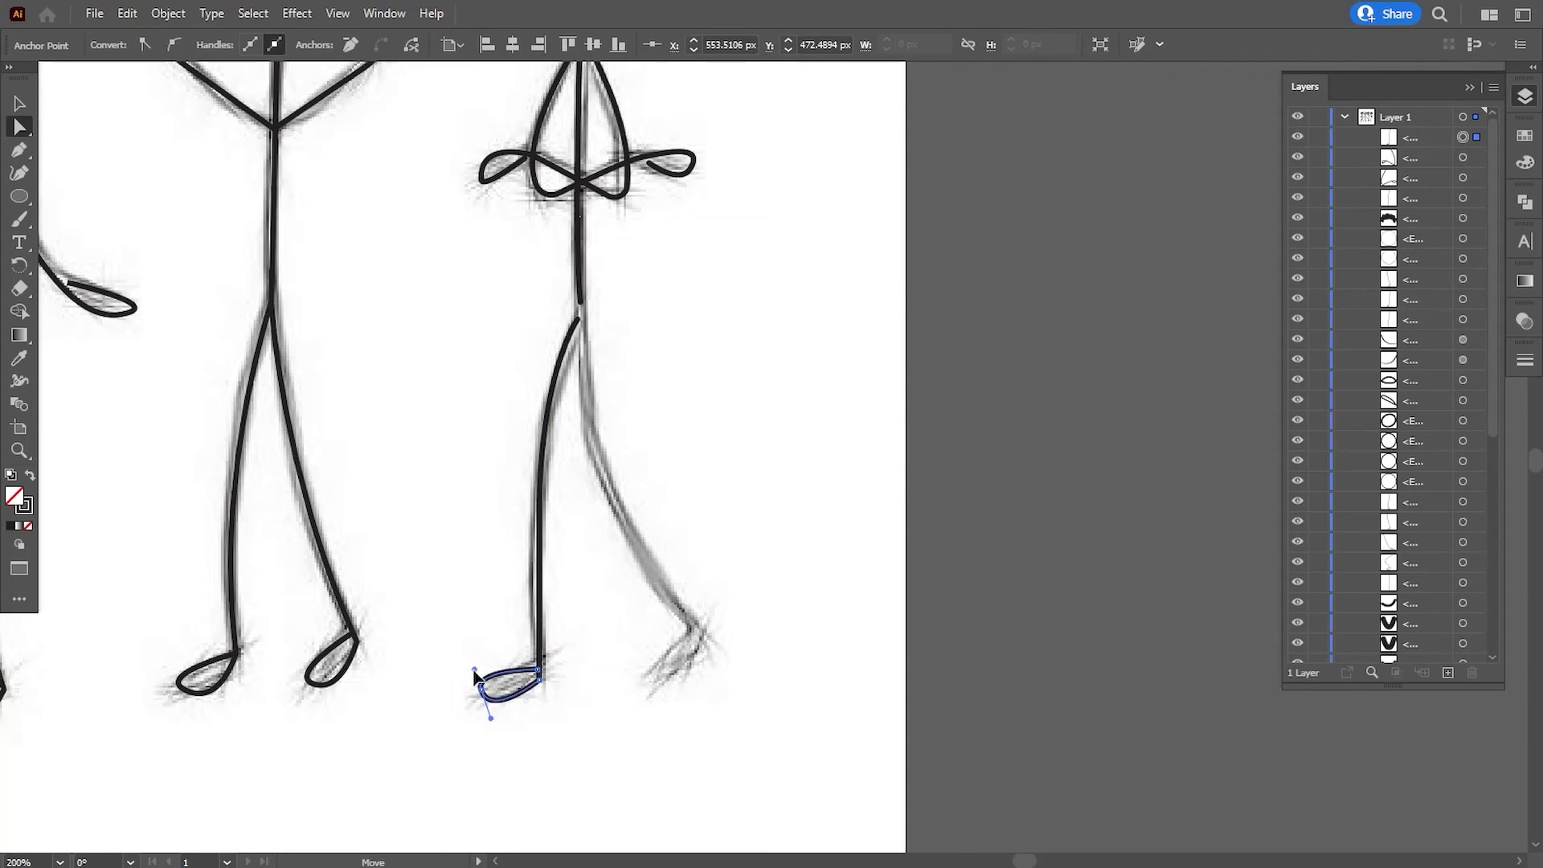
pyautogui.click(577, 747)
# Draw the second leg from the hip, bending at the knee, down into a curved foot.
pyautogui.press('p')
pyautogui.click(581, 324)
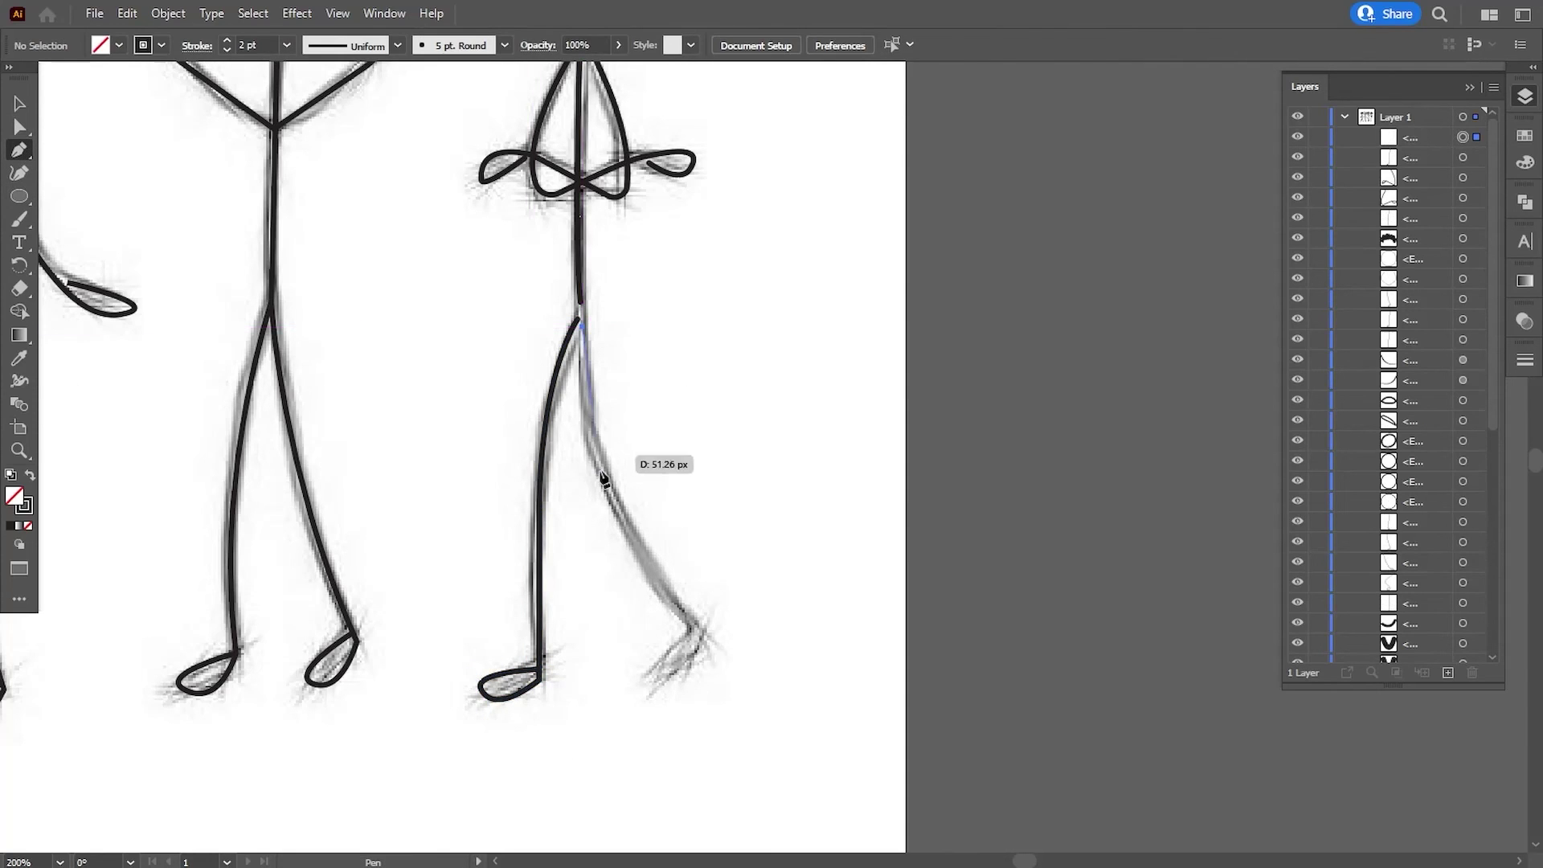
pyautogui.moveTo(617, 504); pyautogui.dragTo(643, 530)
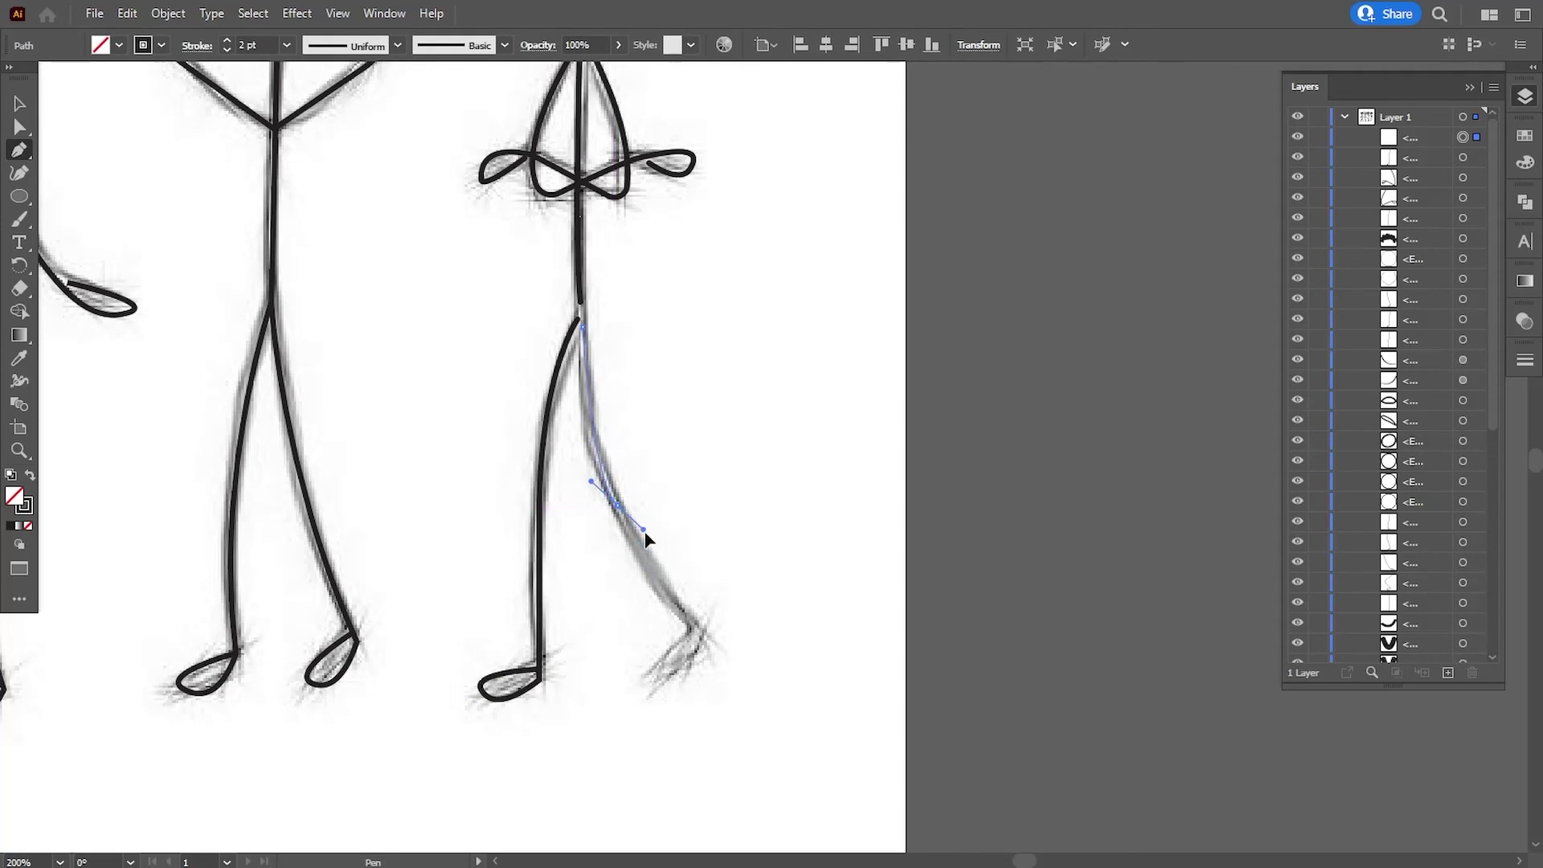
pyautogui.moveTo(697, 629); pyautogui.dragTo(708, 650)
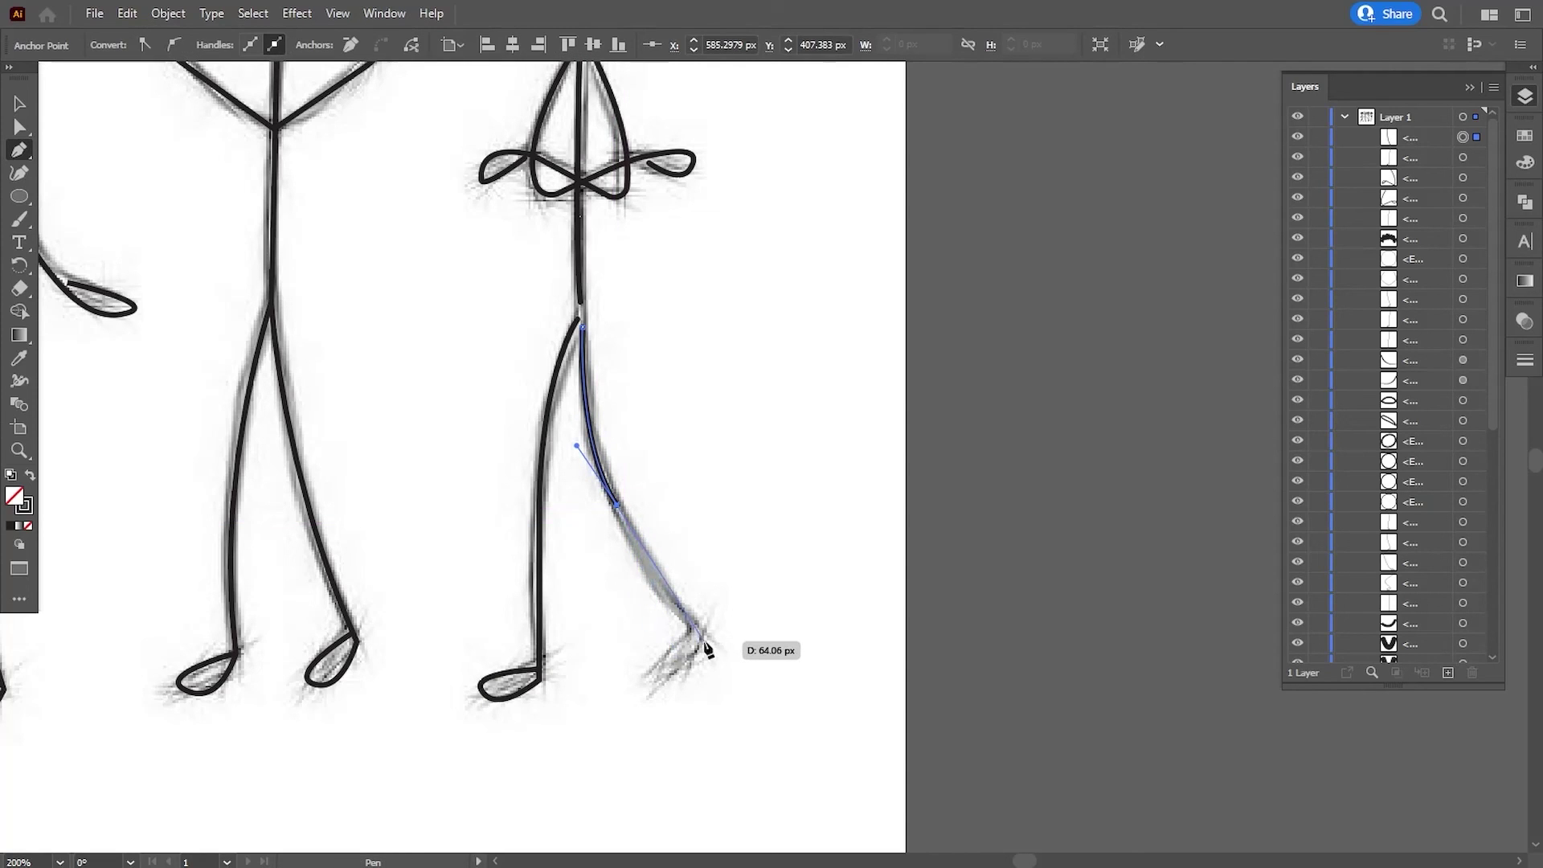
pyautogui.click(658, 689)
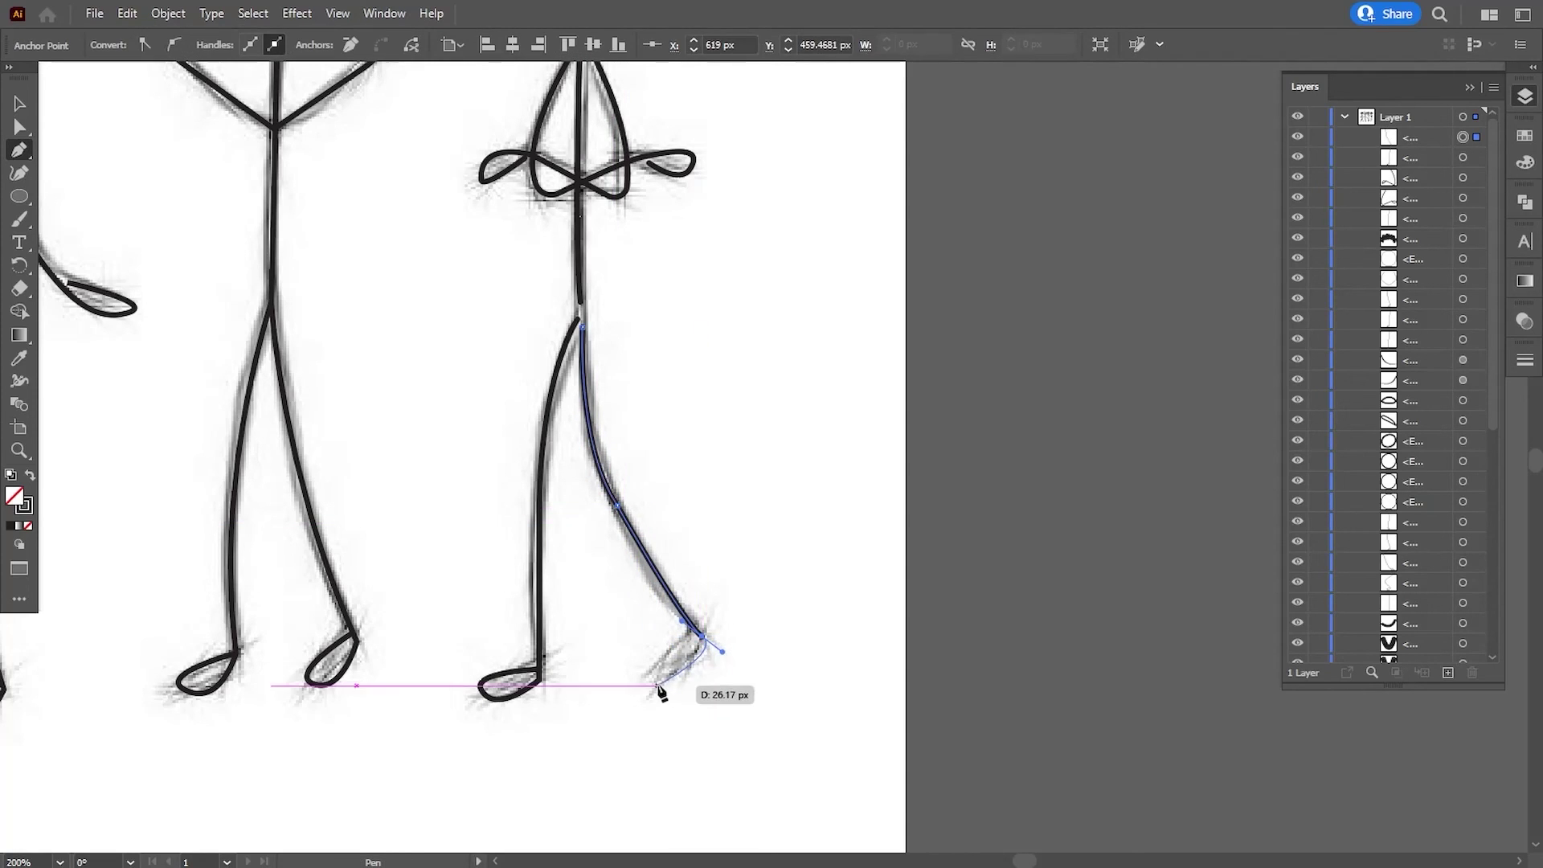
pyautogui.moveTo(668, 674); pyautogui.dragTo(724, 633)
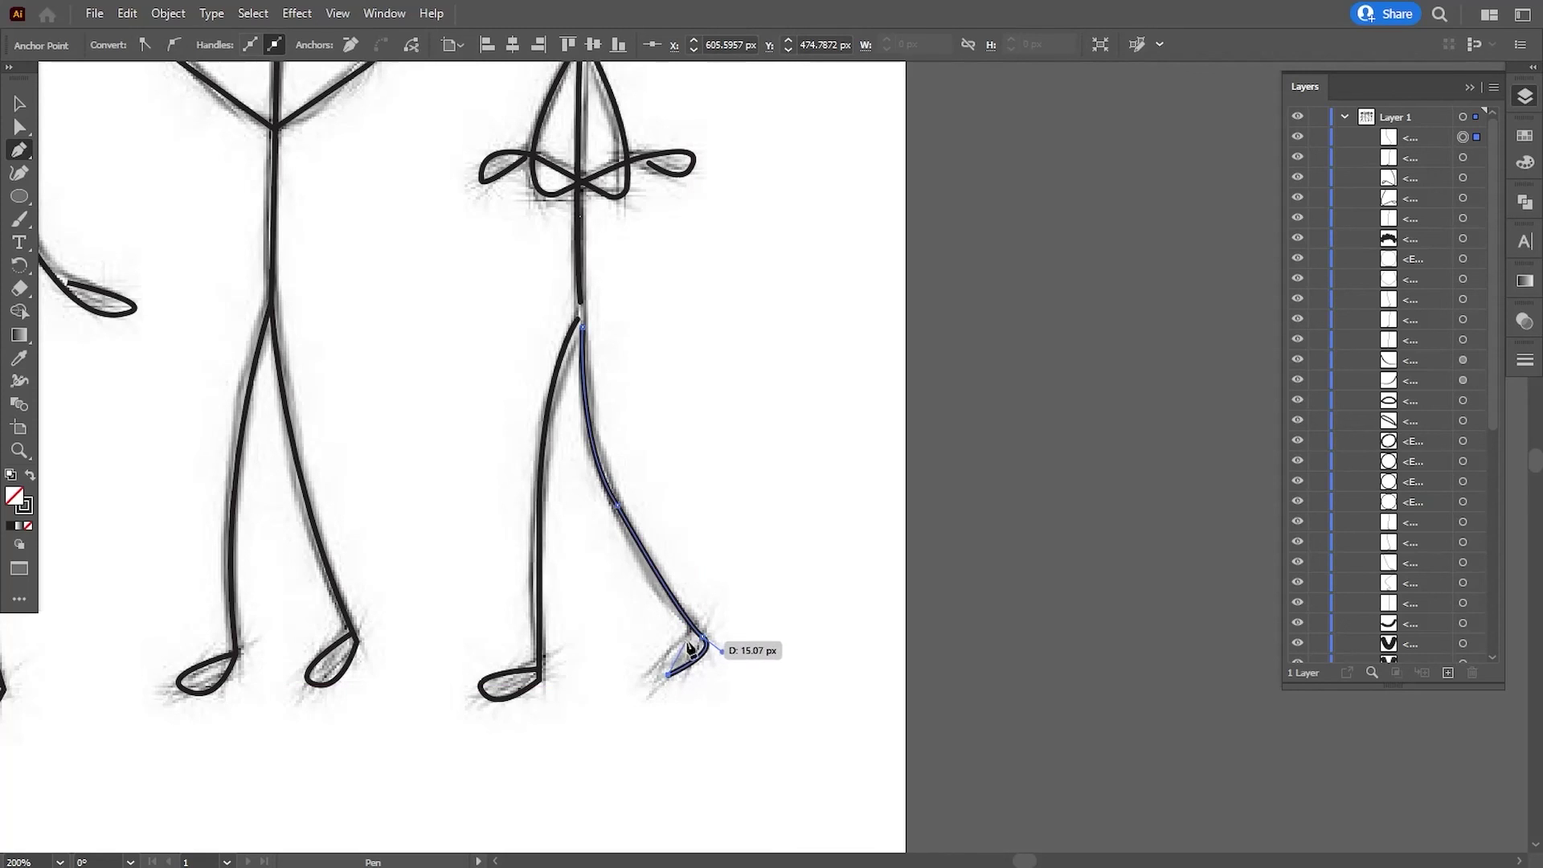
pyautogui.click(730, 620)
# Refine the second foot's curve and raise the leg's top point to meet the body.
pyautogui.moveTo(669, 677)
pyautogui.mouseDown()
pyautogui.moveTo(654, 671)
pyautogui.moveTo(691, 671)
pyautogui.moveTo(740, 619)
pyautogui.mouseUp()
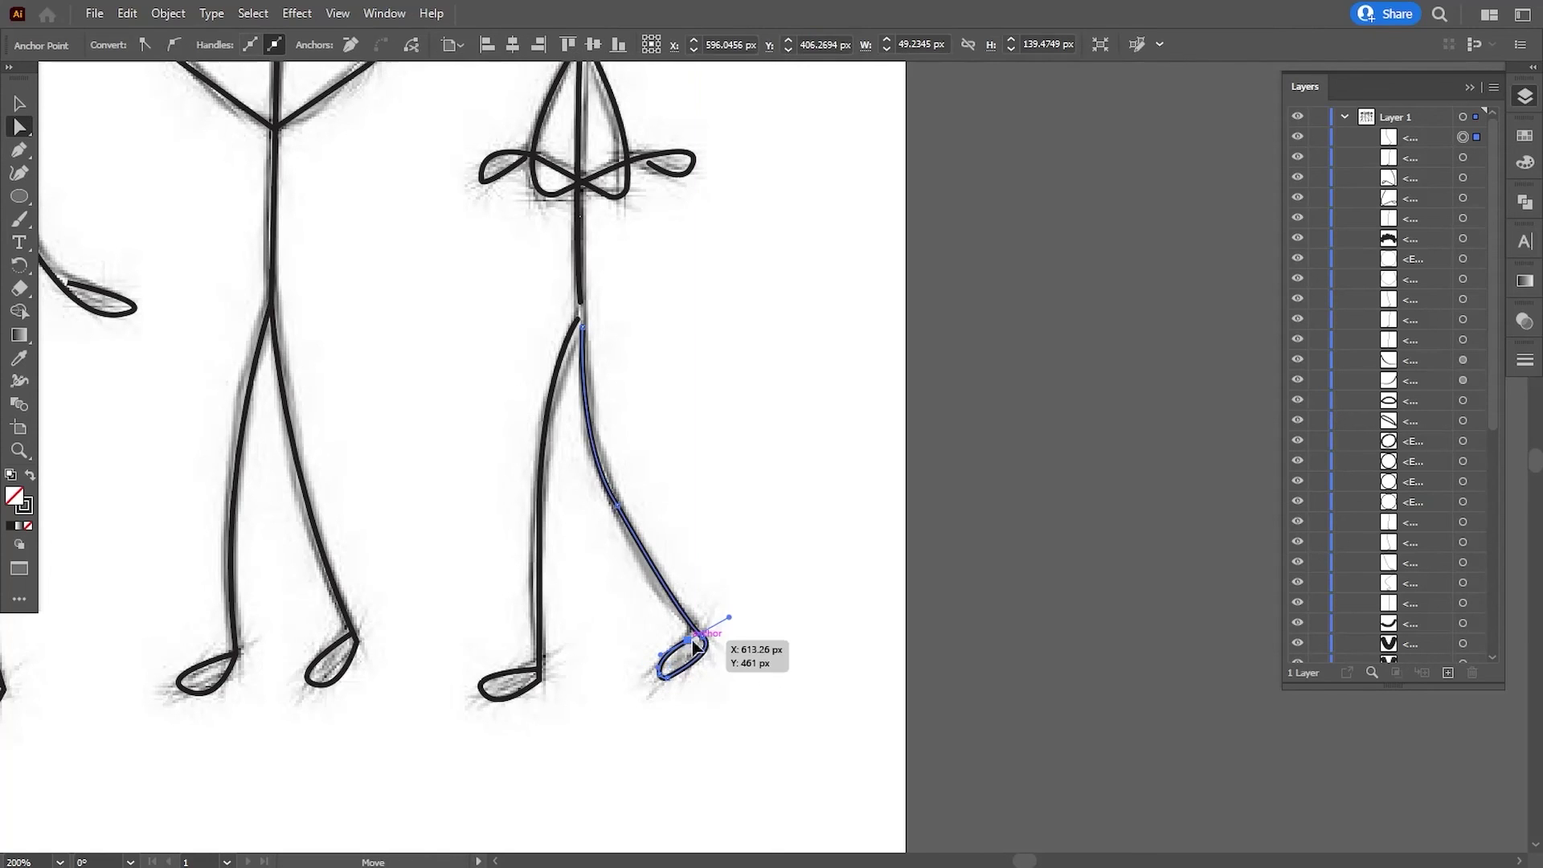
pyautogui.moveTo(668, 660); pyautogui.dragTo(659, 653)
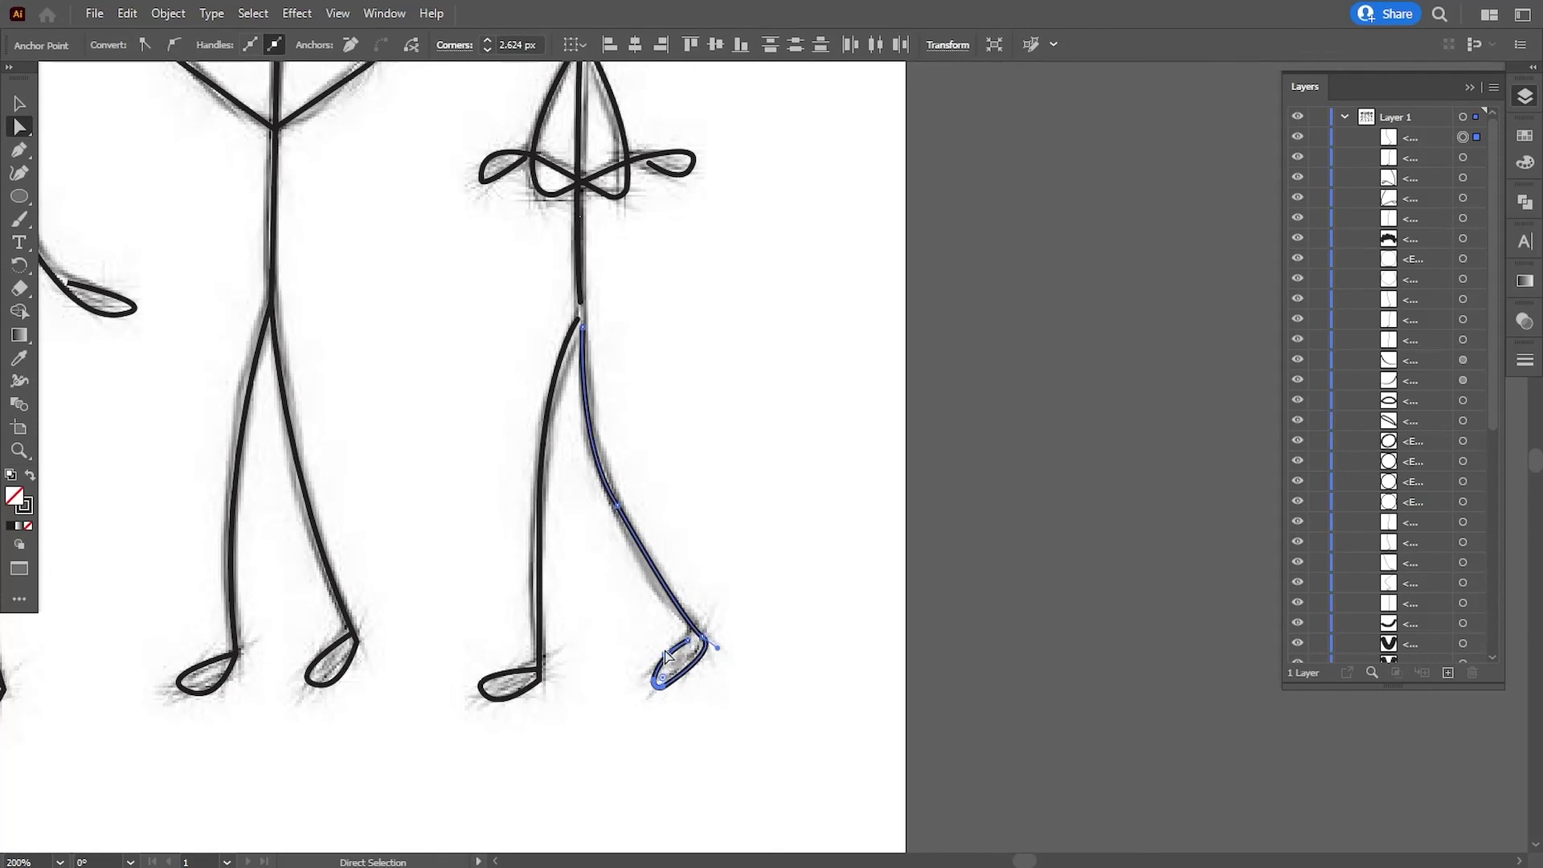
pyautogui.click(717, 700)
pyautogui.moveTo(693, 509); pyautogui.dragTo(698, 549)
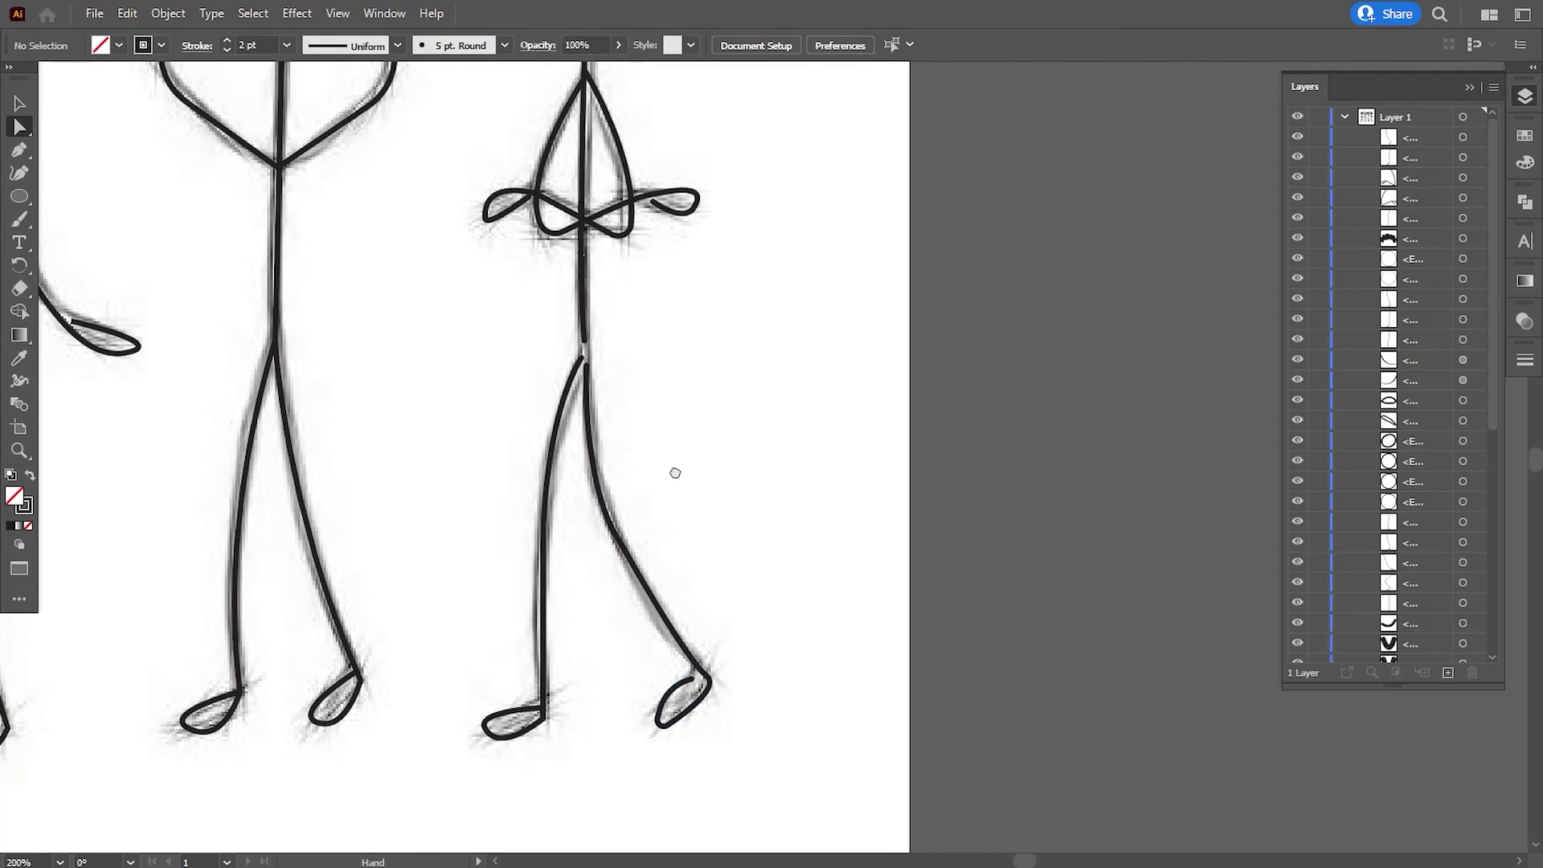
pyautogui.moveTo(675, 473); pyautogui.dragTo(686, 553)
pyautogui.moveTo(600, 445); pyautogui.dragTo(593, 421)
pyautogui.click(704, 426)
# Check the new leg and nudge the foot's point slightly right.
pyautogui.click(648, 652)
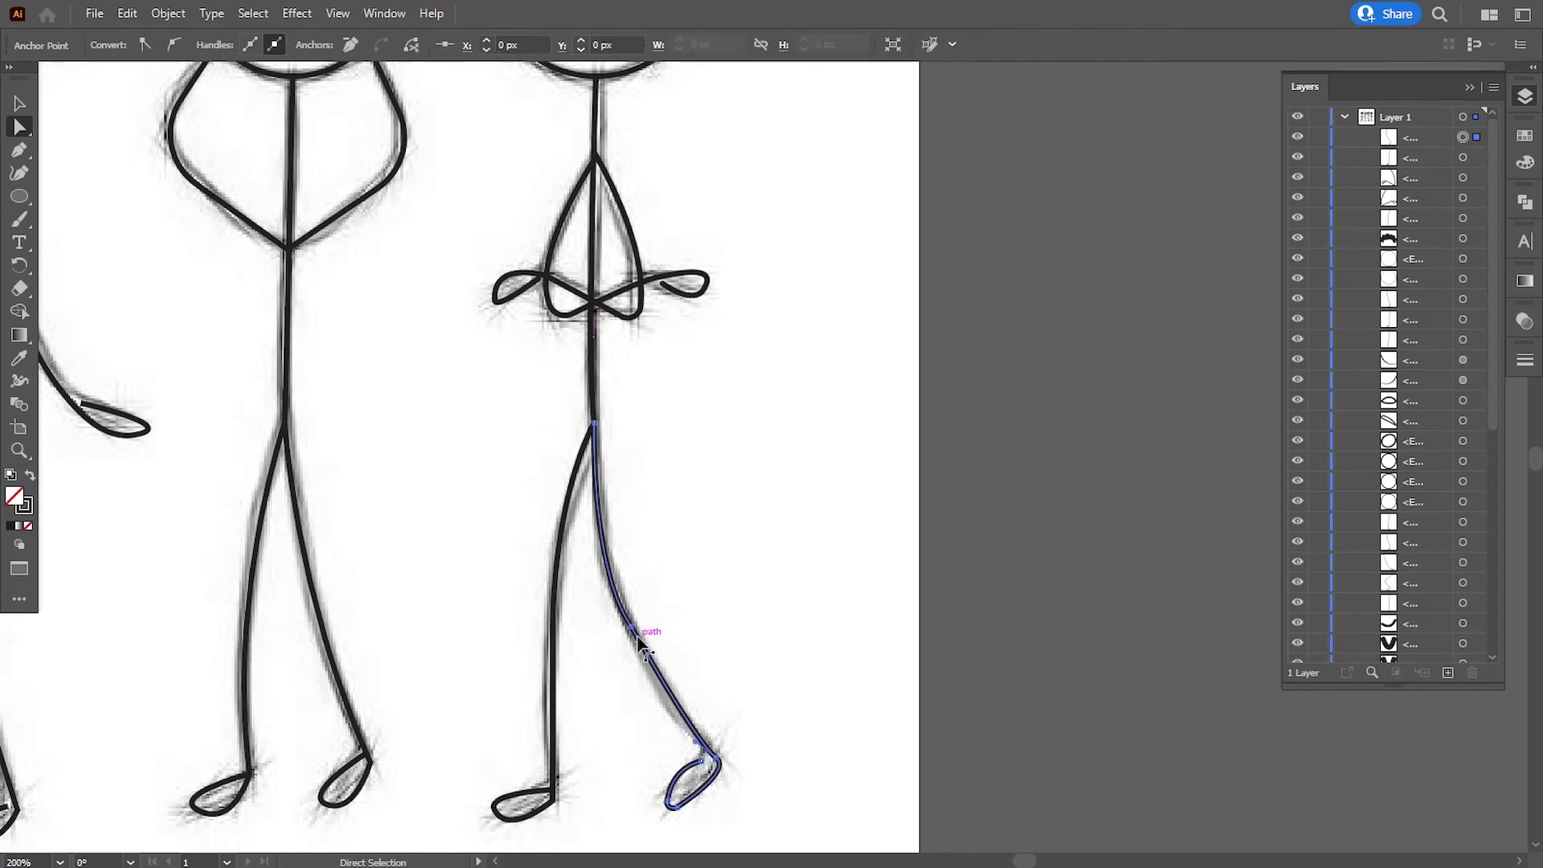
pyautogui.click(748, 613)
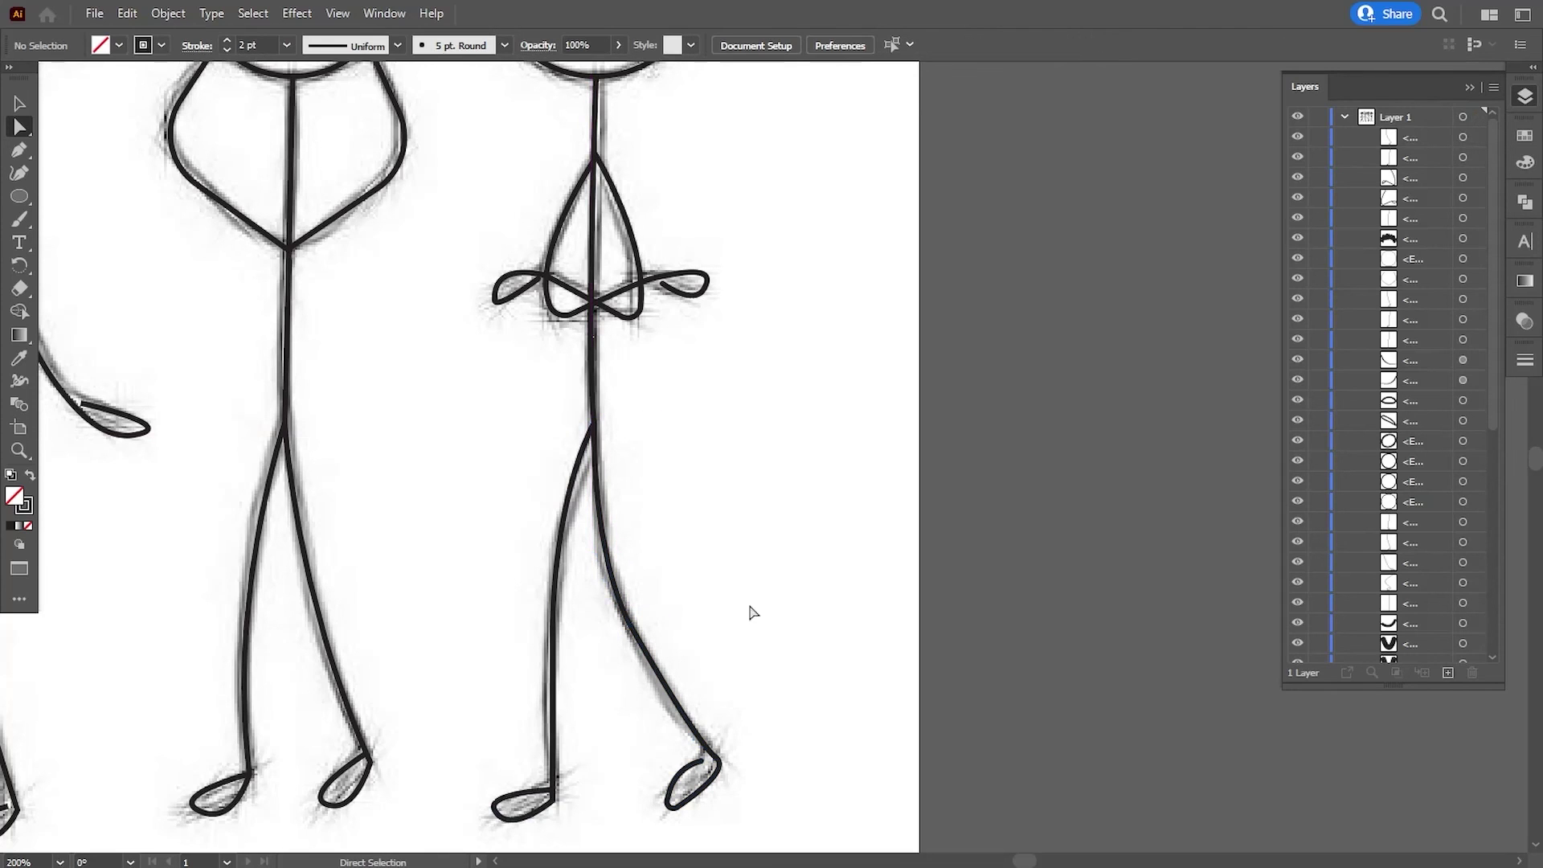
pyautogui.scroll(-1, 689, 402)
pyautogui.moveTo(696, 713); pyautogui.dragTo(699, 718)
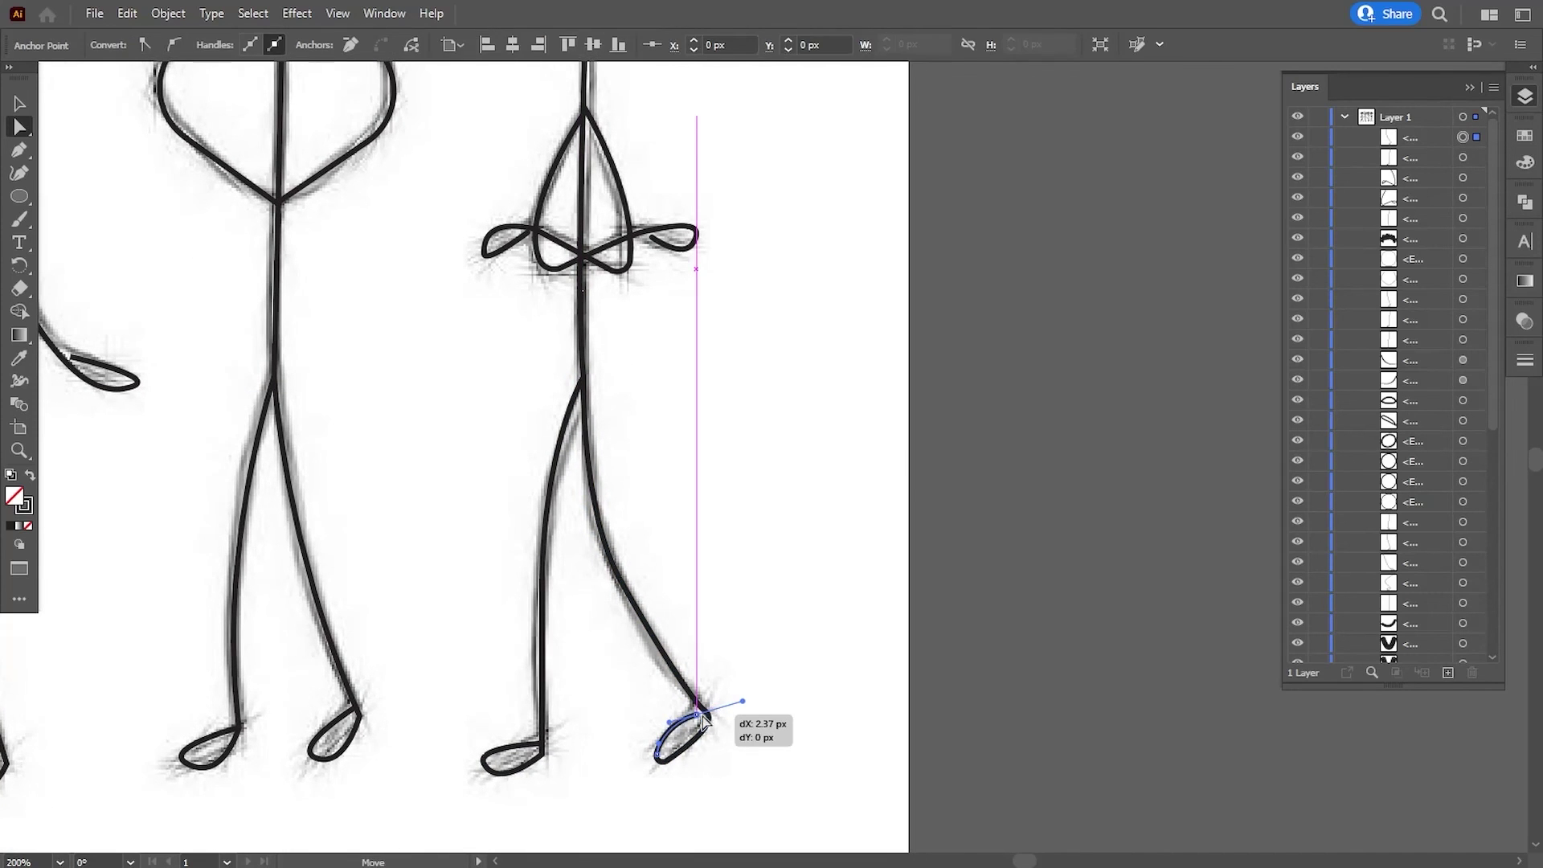
pyautogui.click(736, 558)
# Zoom out to all four figures, hide the sketch layer and collapse the Layers panel.
pyautogui.hotkey('ctrl', '1')
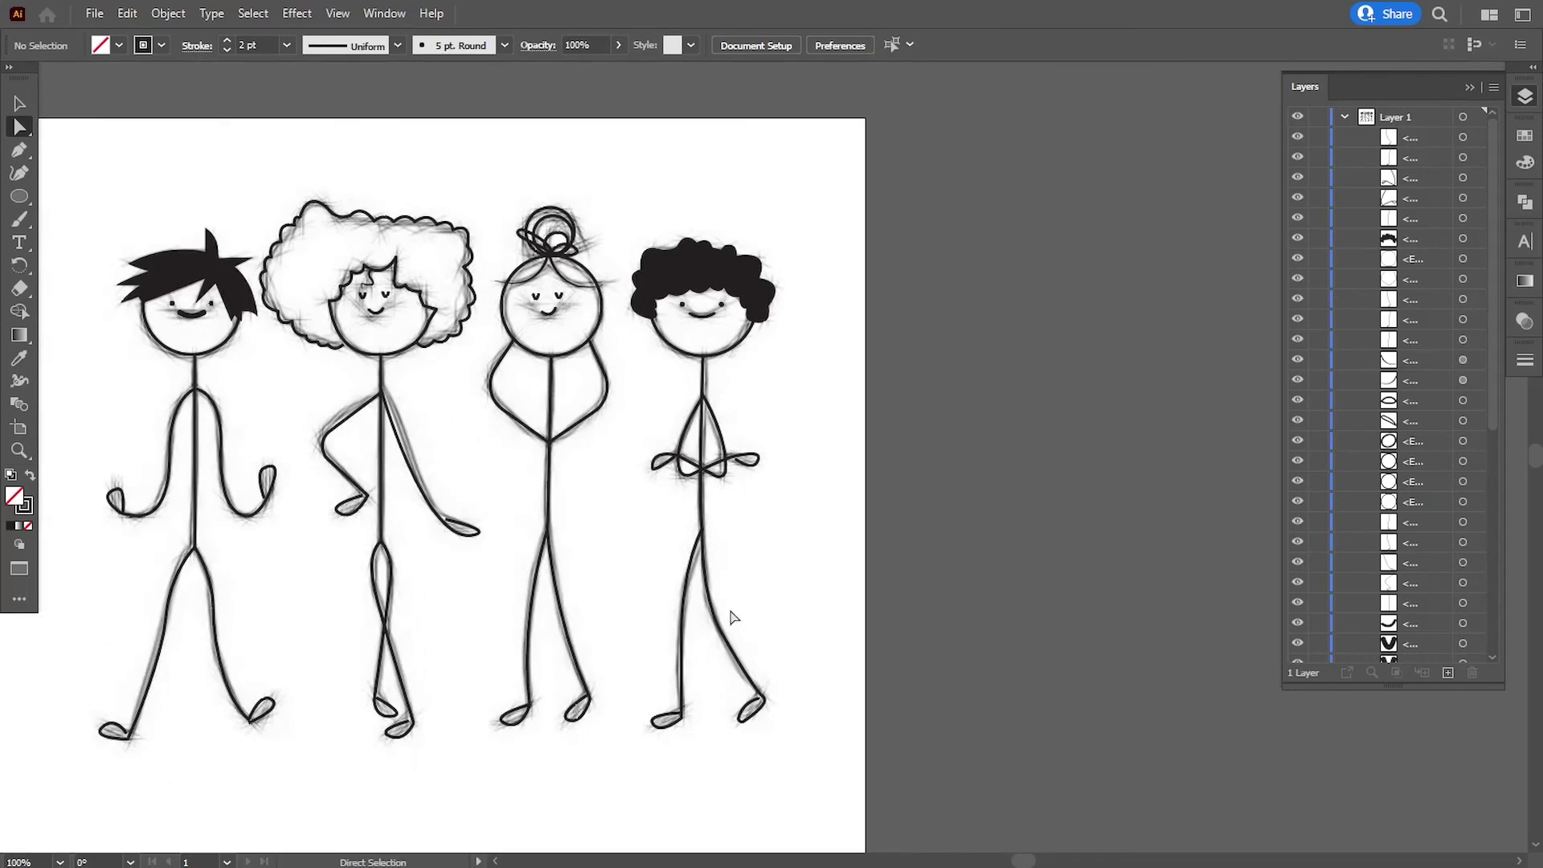
pyautogui.moveTo(731, 617); pyautogui.dragTo(864, 581)
pyautogui.scroll(-10, 1472, 557)
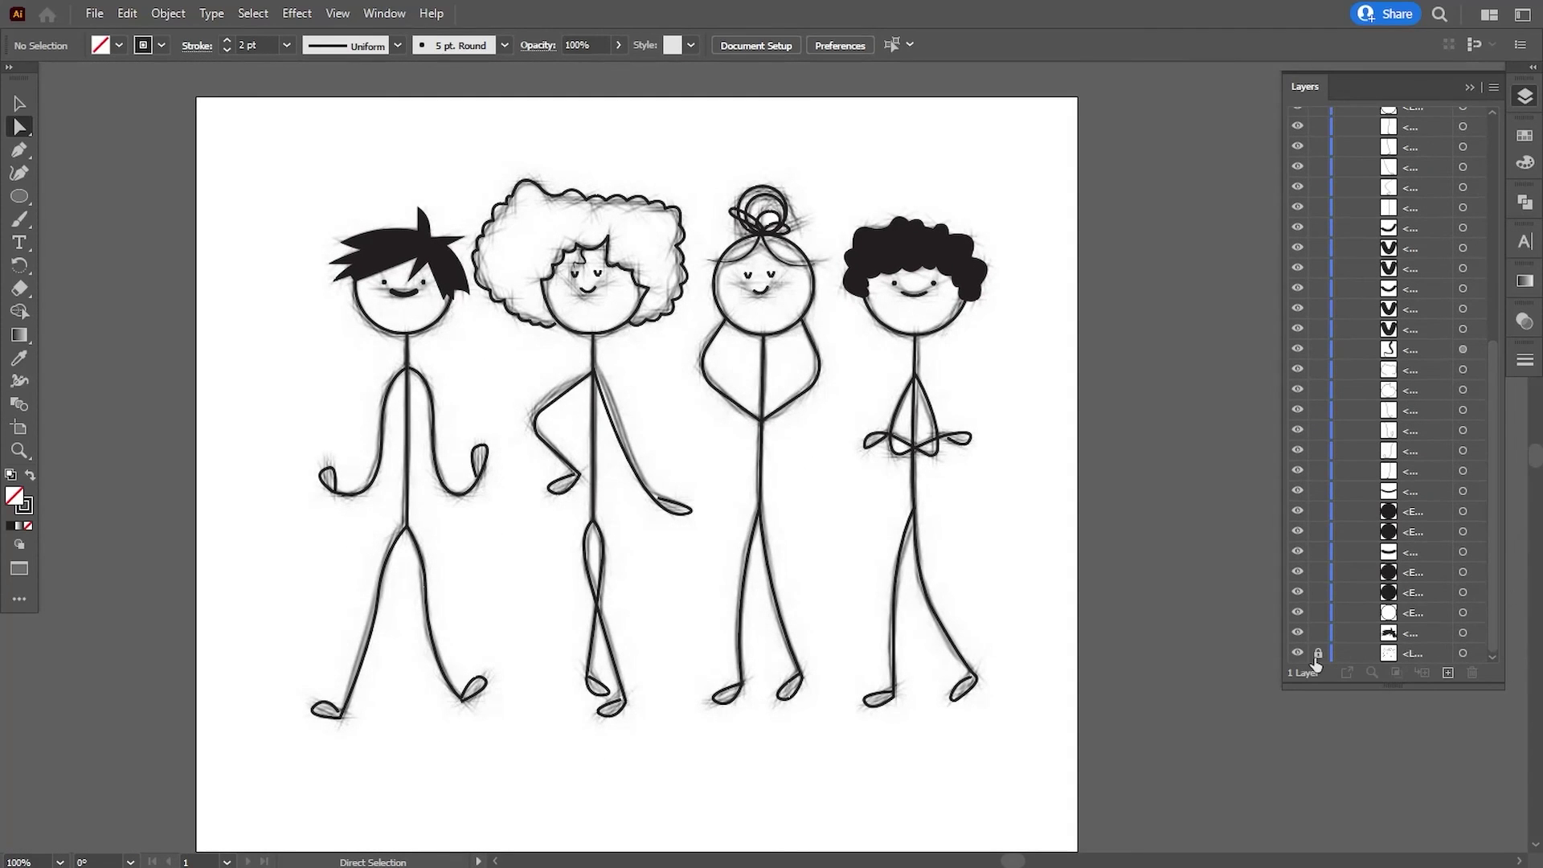
pyautogui.click(1297, 654)
pyautogui.moveTo(1030, 635); pyautogui.dragTo(1045, 636)
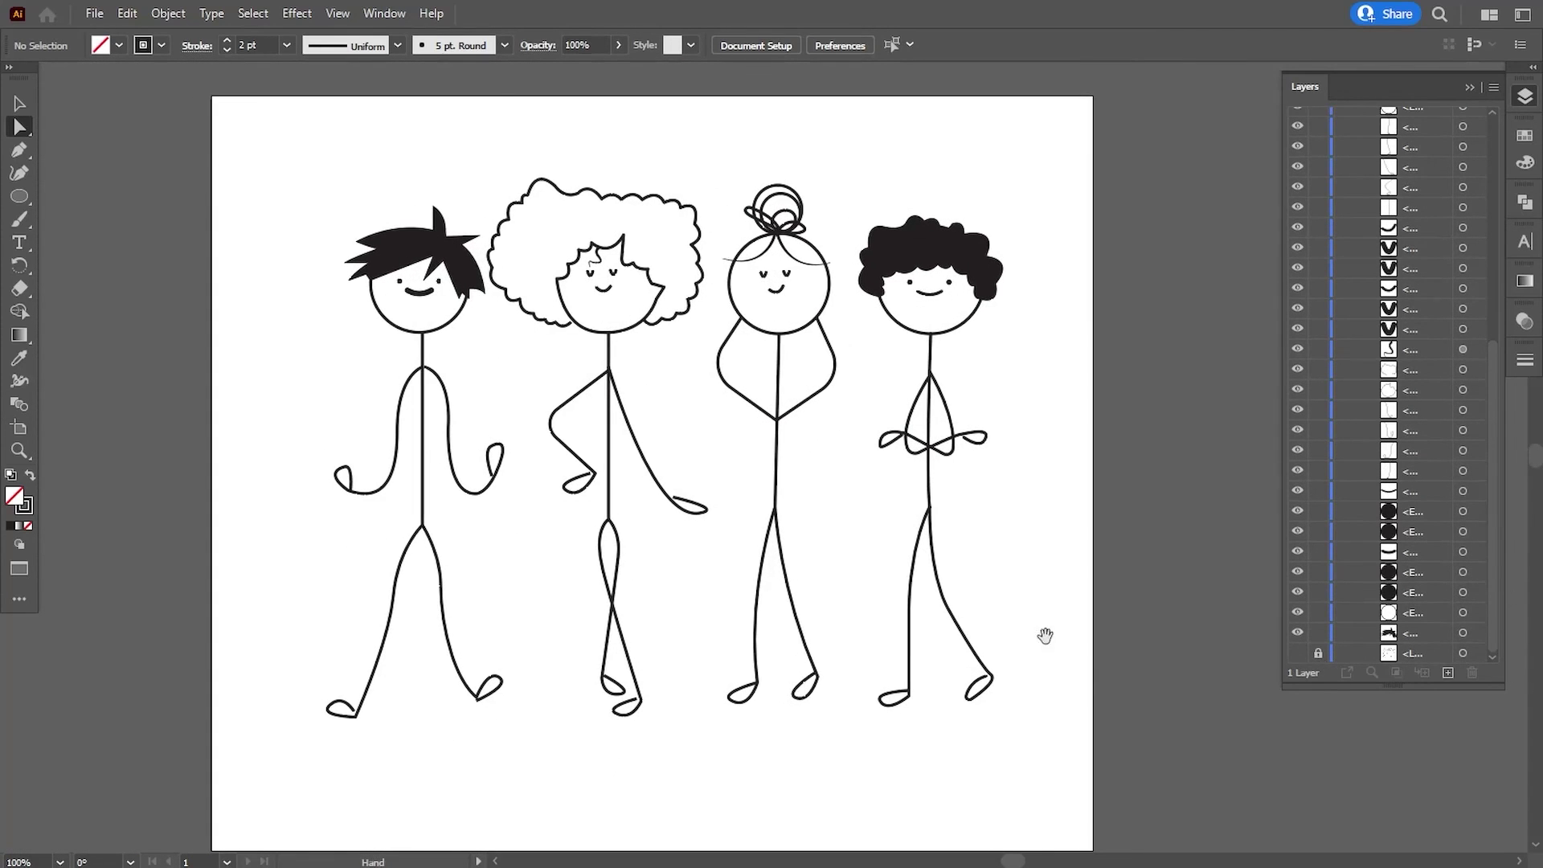
pyautogui.click(1469, 87)
pyautogui.moveTo(1078, 486); pyautogui.dragTo(1097, 480)
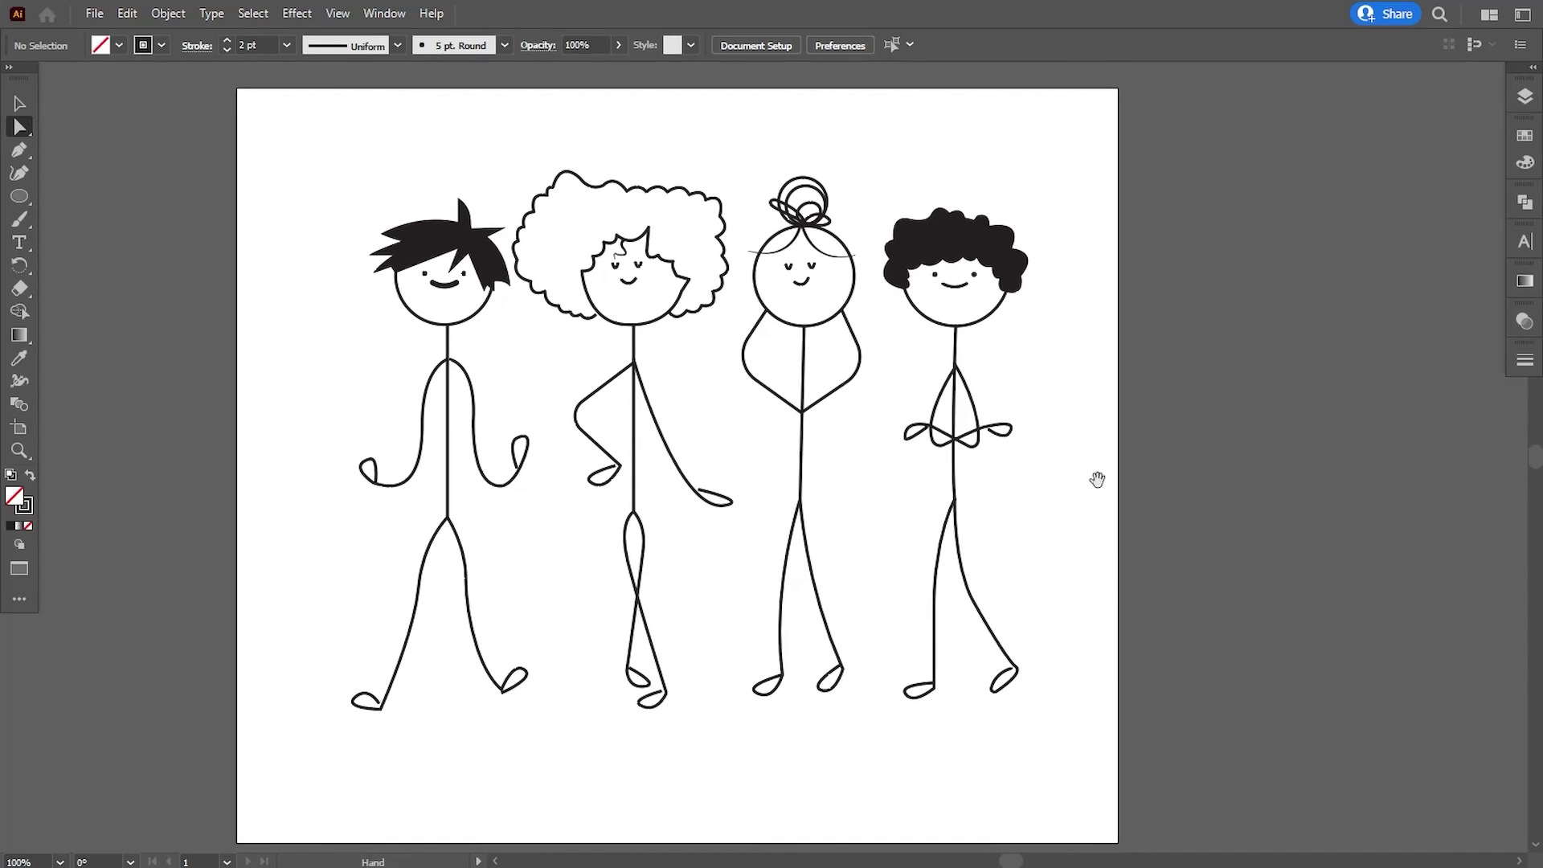
# Reshape the hand curls on both of the first figure's arms with Direct Selection.
pyautogui.click(512, 454)
pyautogui.moveTo(512, 453); pyautogui.dragTo(517, 447)
pyautogui.click(561, 526)
pyautogui.moveTo(375, 466); pyautogui.dragTo(375, 467)
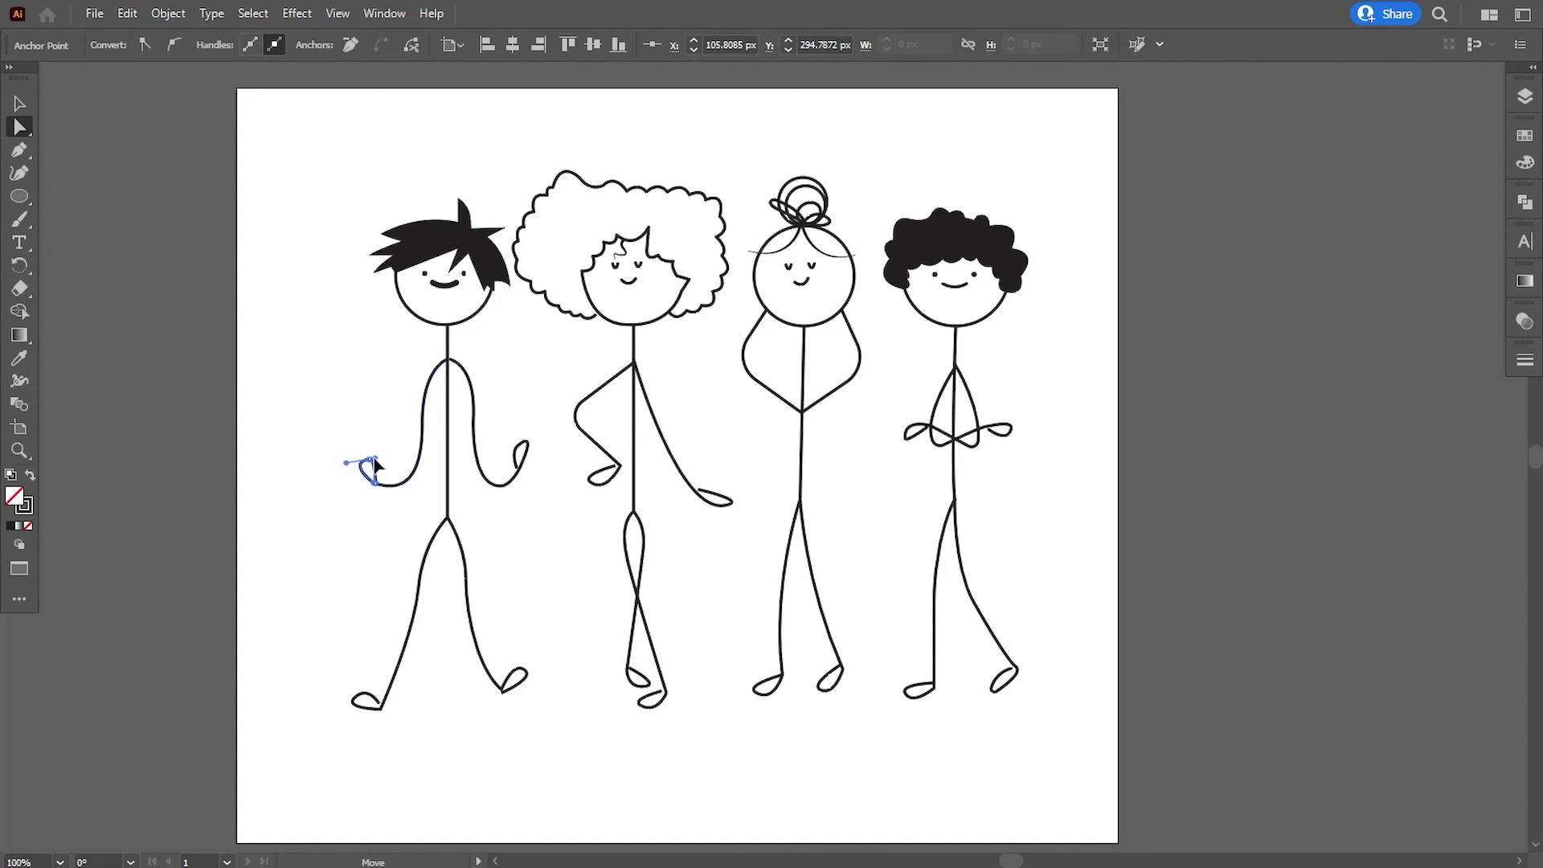
pyautogui.click(369, 551)
pyautogui.click(375, 466)
pyautogui.moveTo(375, 467); pyautogui.dragTo(377, 463)
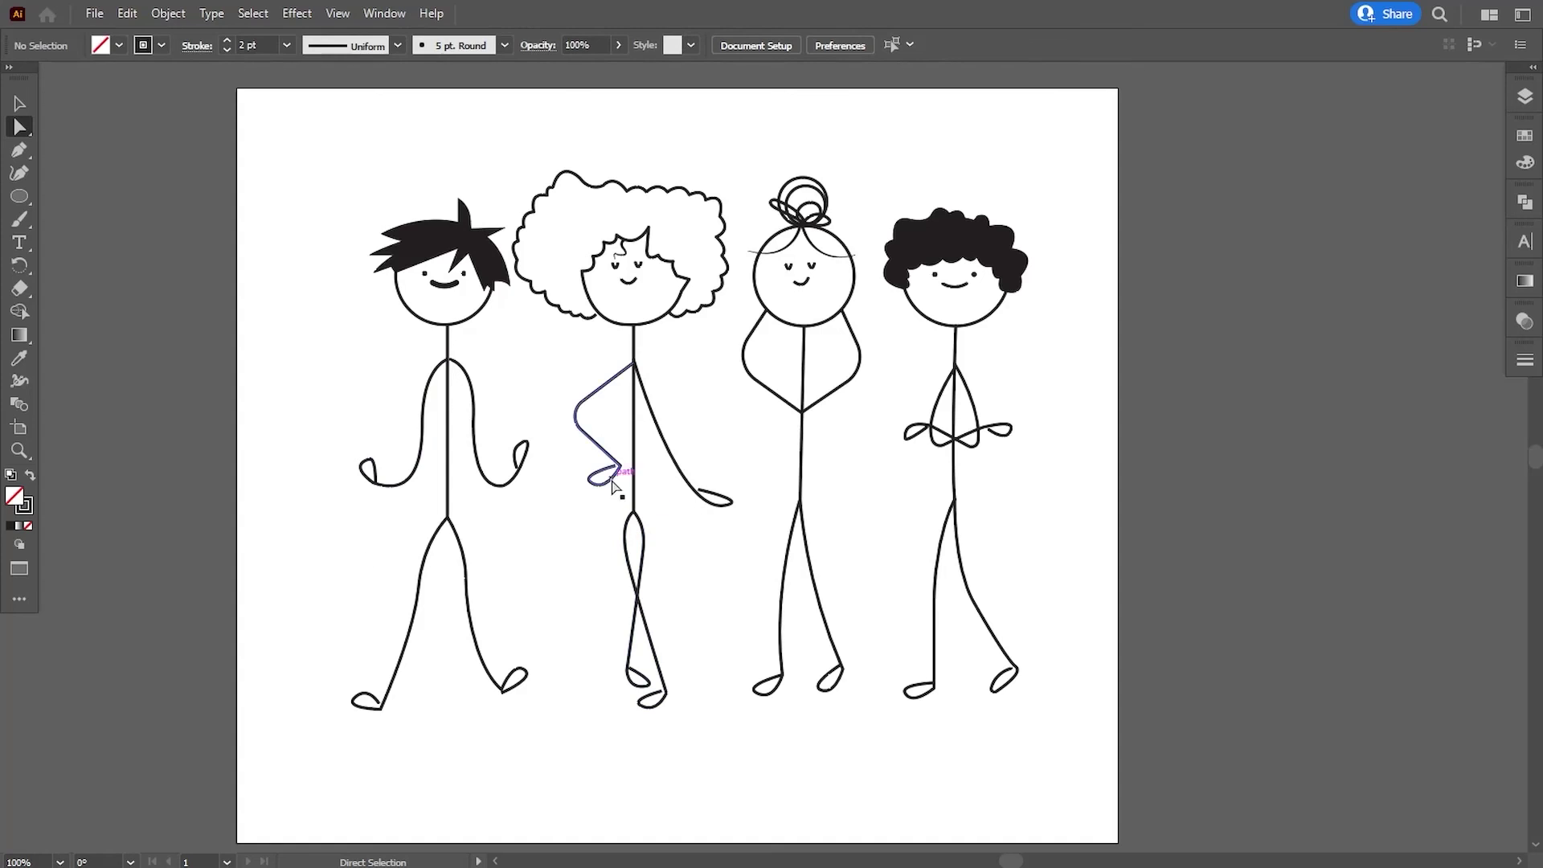
# Drag the second figure's right hand curl farther outward to the right.
pyautogui.click(603, 476)
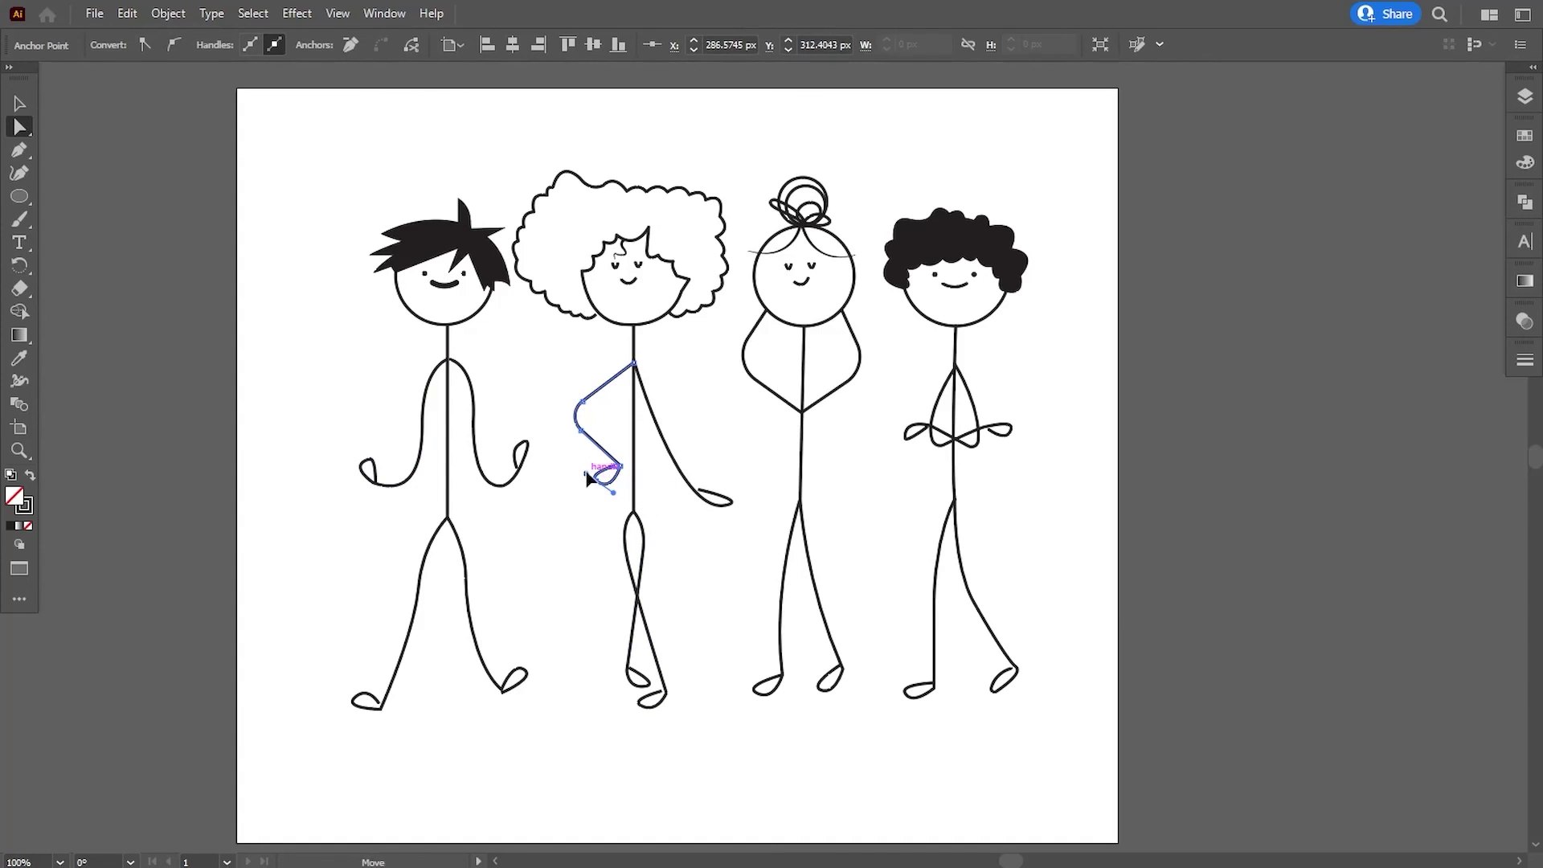
pyautogui.click(605, 492)
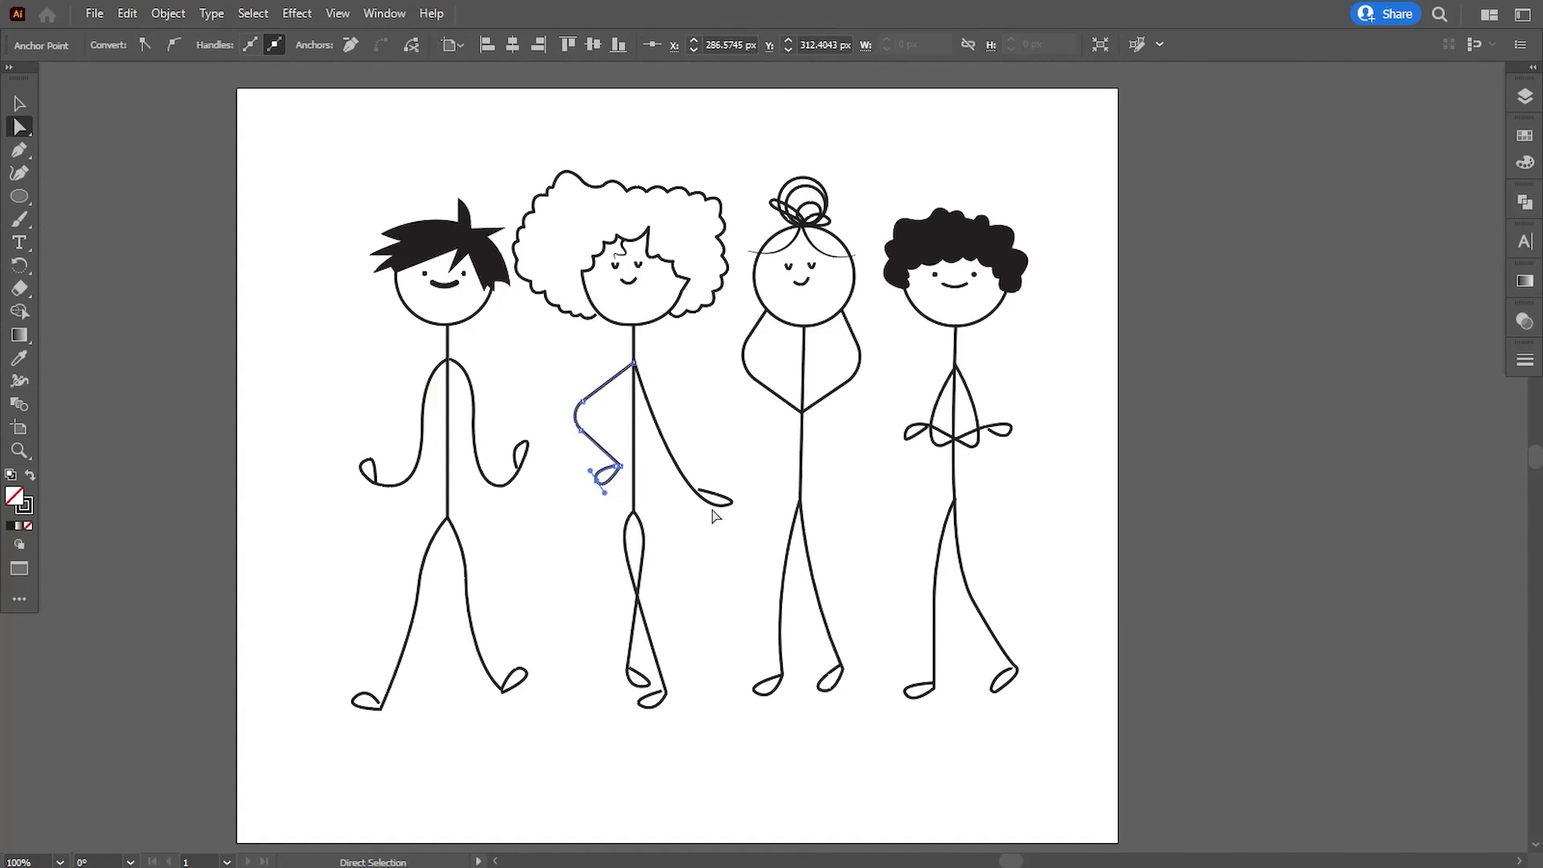
pyautogui.moveTo(702, 498); pyautogui.dragTo(708, 500)
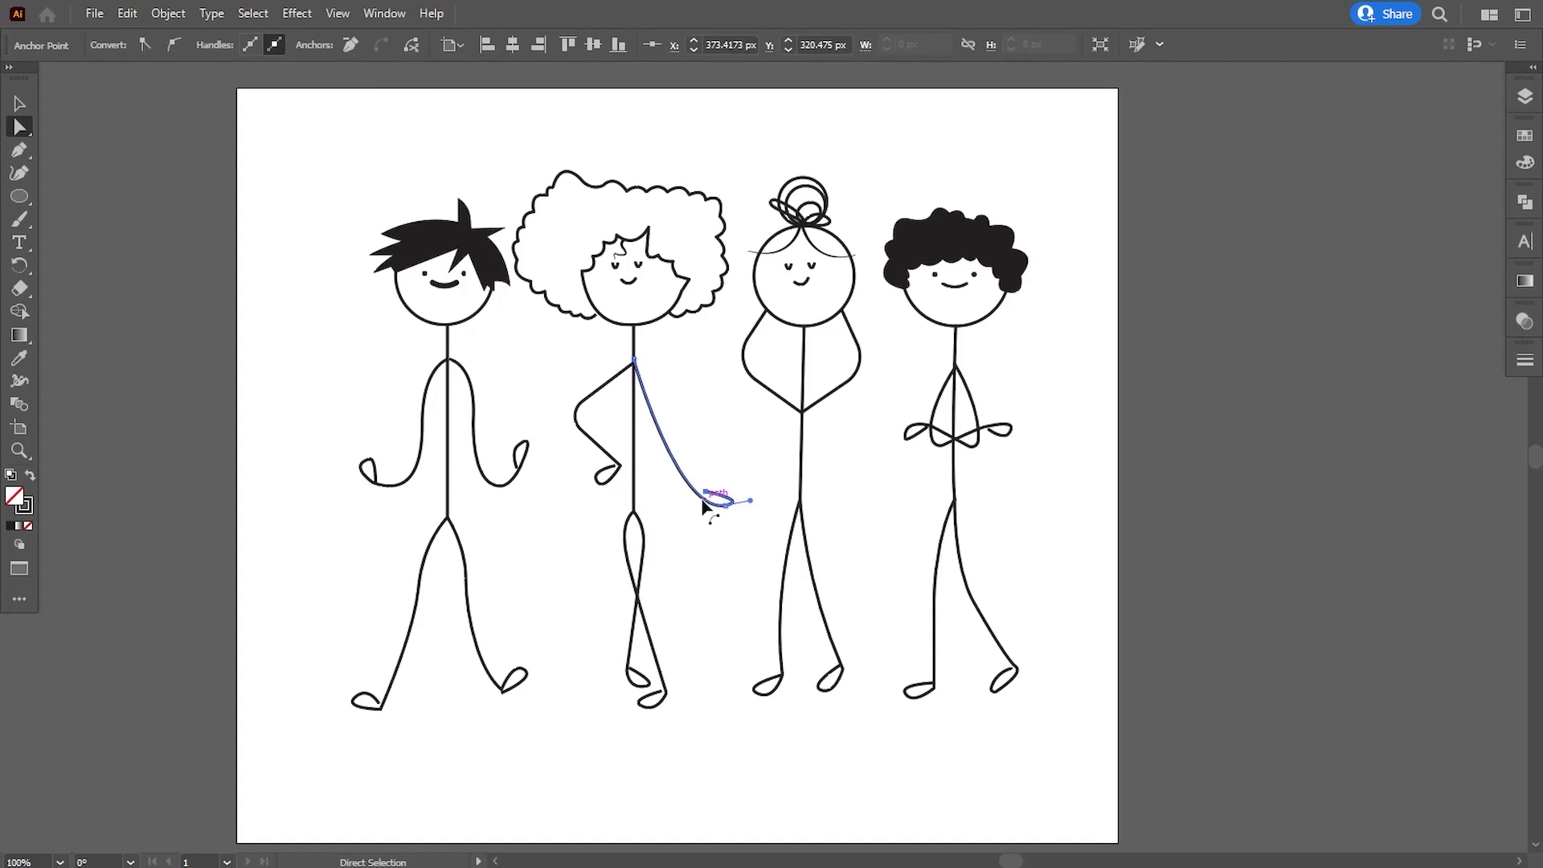
pyautogui.moveTo(707, 500); pyautogui.dragTo(732, 502)
pyautogui.click(748, 562)
pyautogui.click(702, 498)
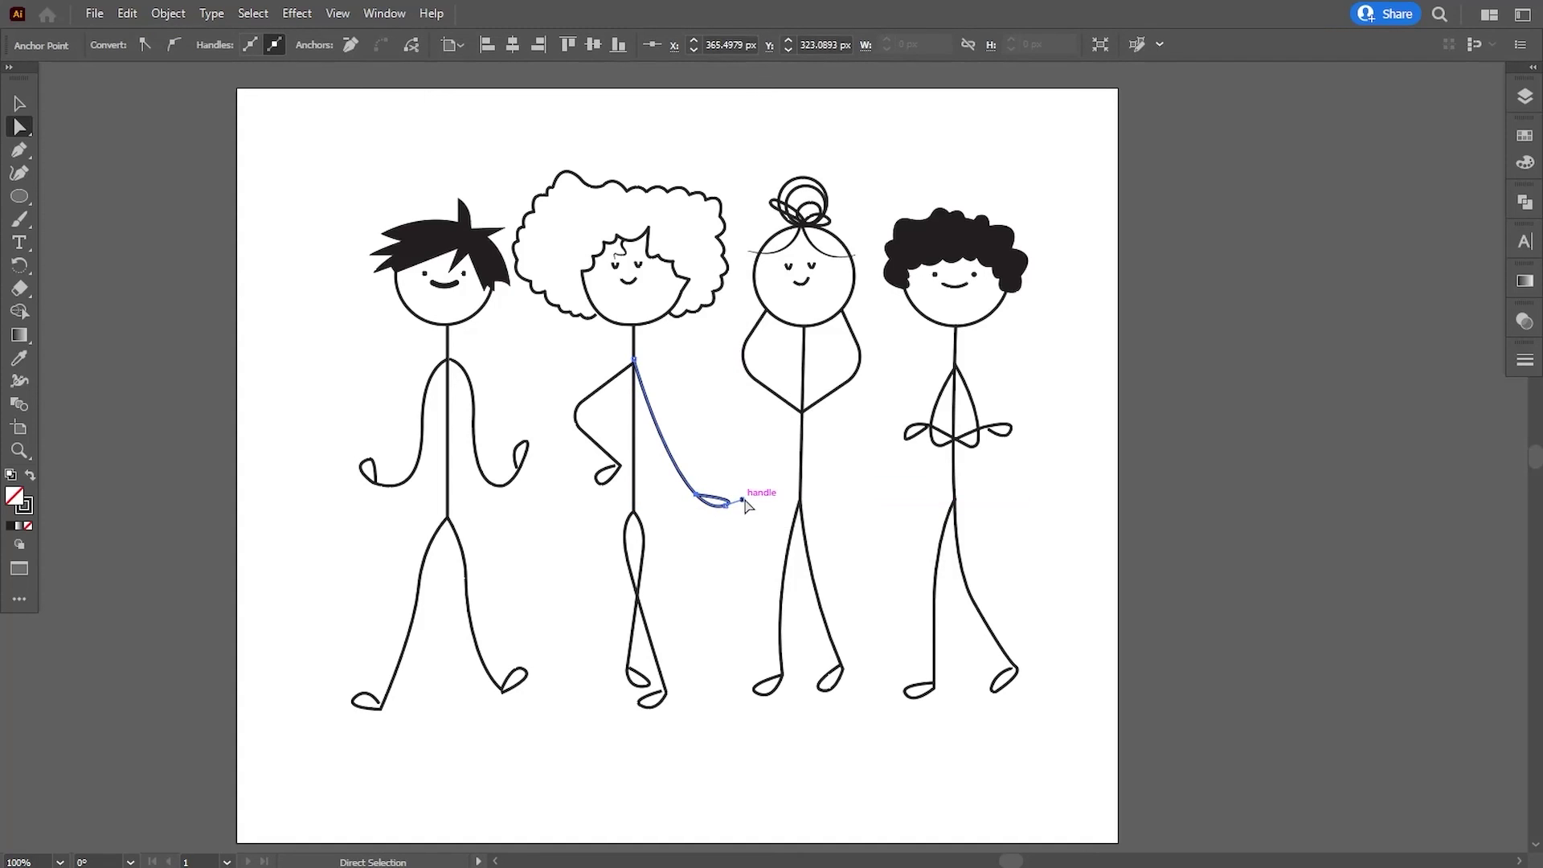
pyautogui.click(732, 502)
pyautogui.click(741, 563)
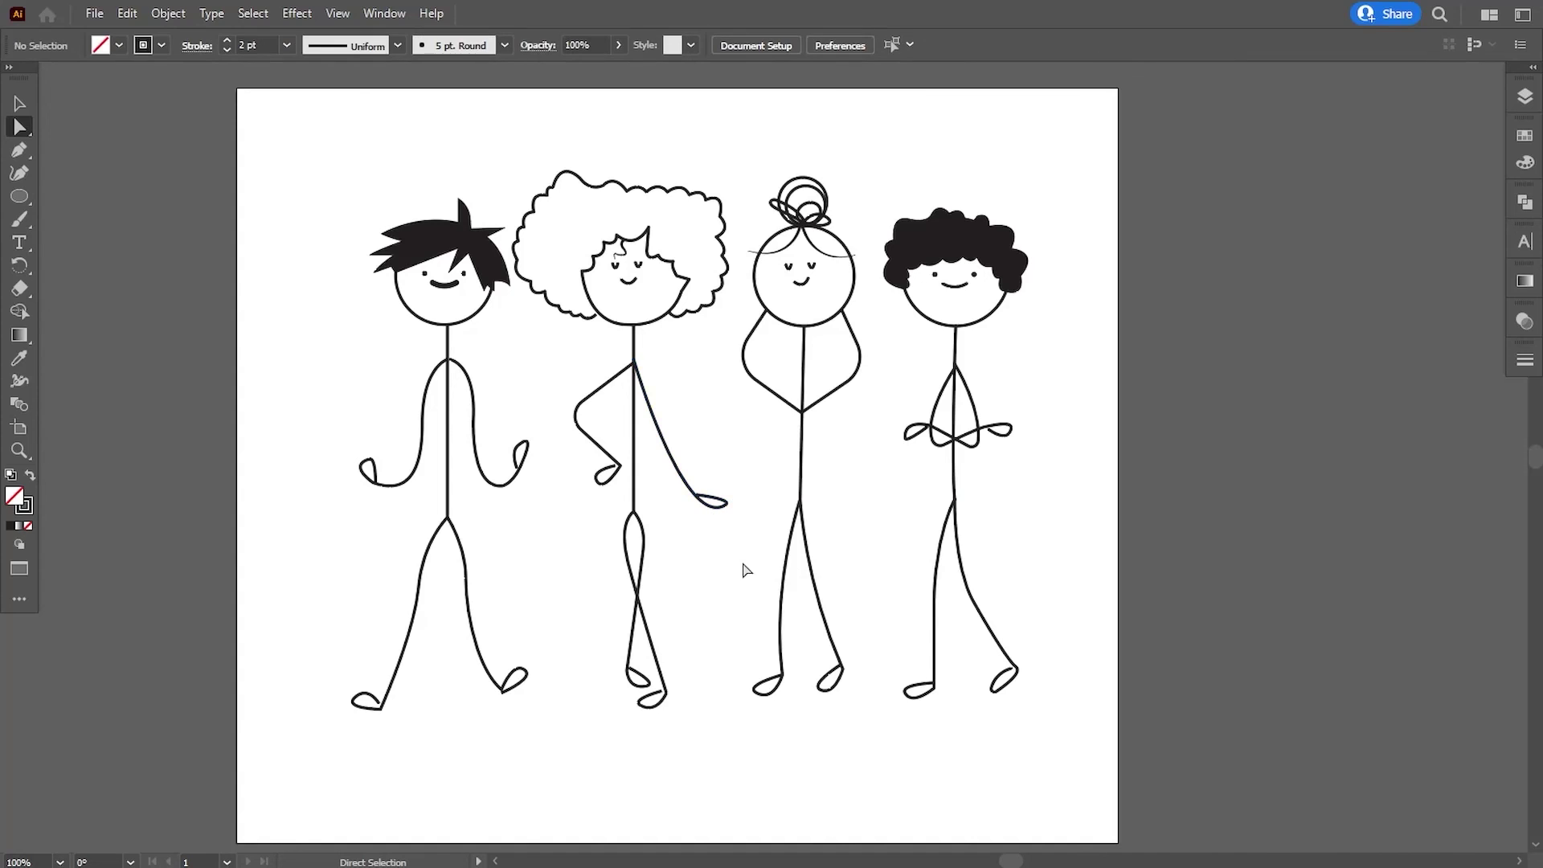
# Curl the end of the first figure's right hand further upward.
pyautogui.click(599, 487)
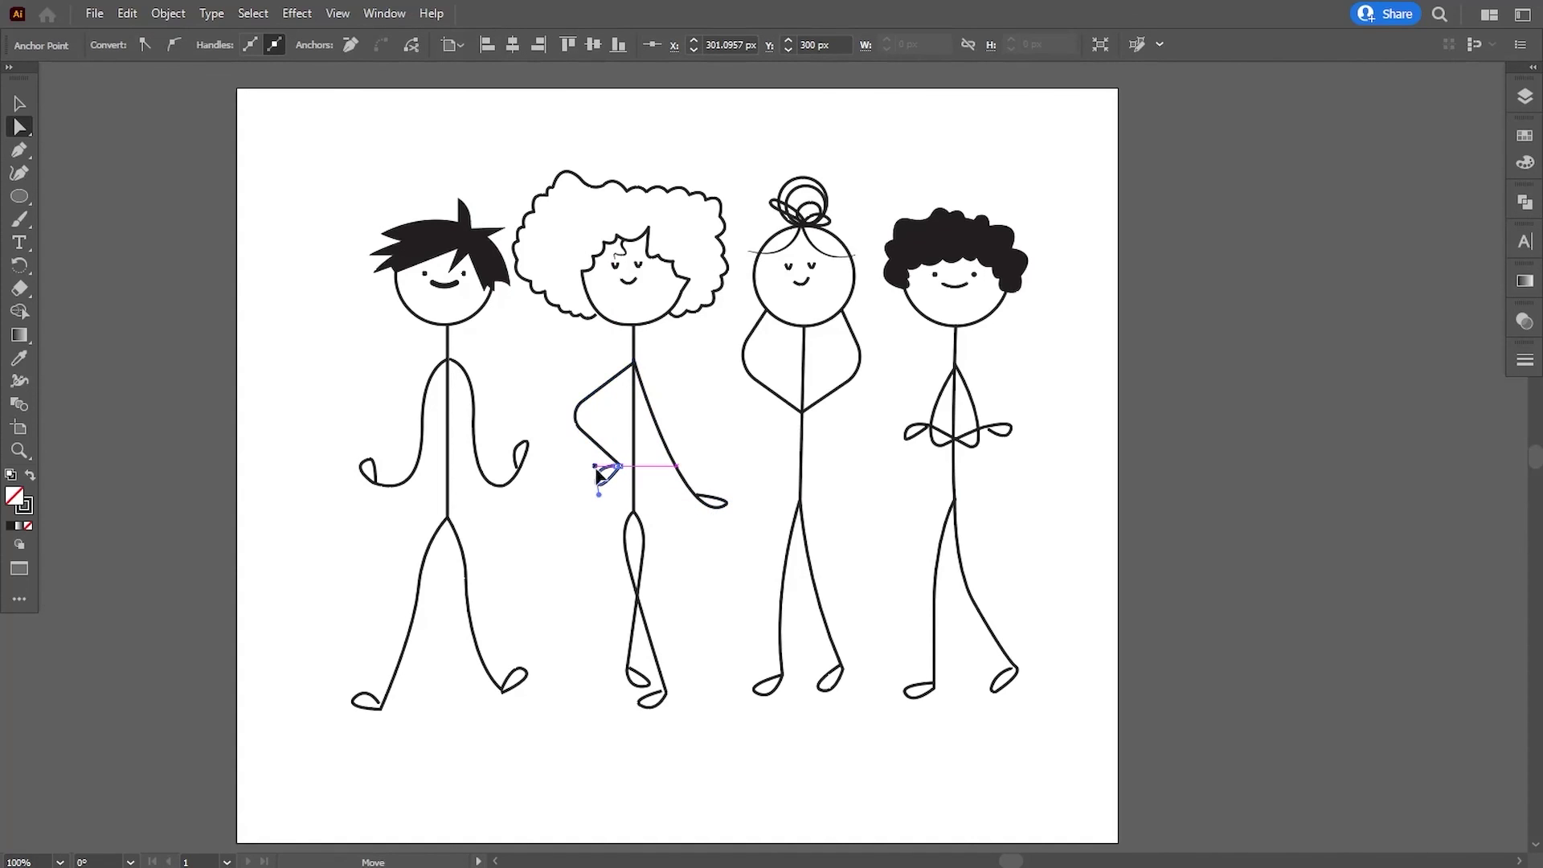
pyautogui.click(595, 522)
pyautogui.moveTo(521, 454); pyautogui.dragTo(524, 441)
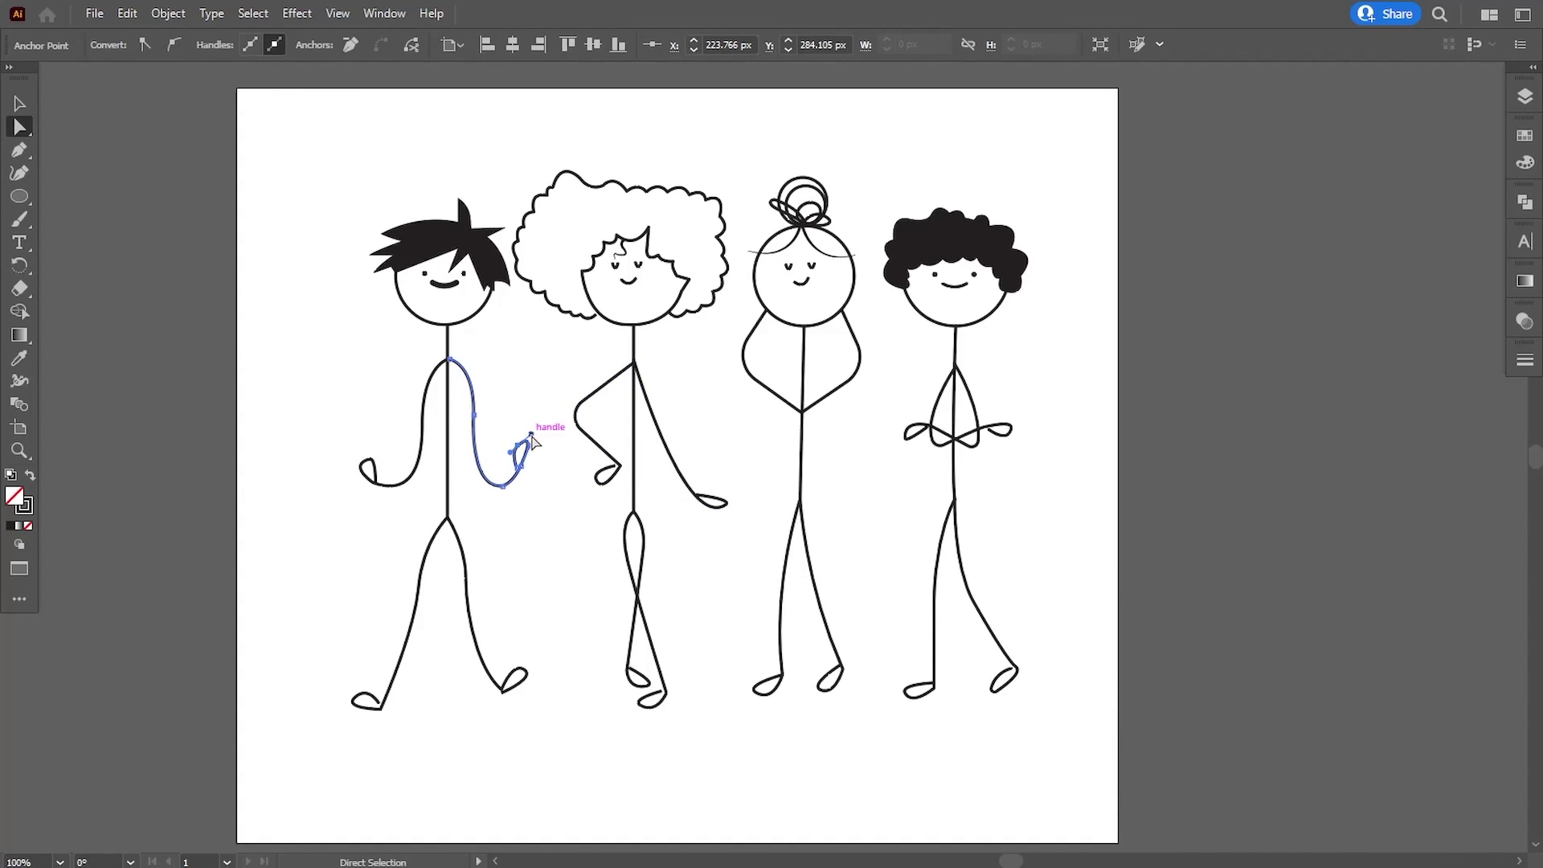
pyautogui.click(553, 504)
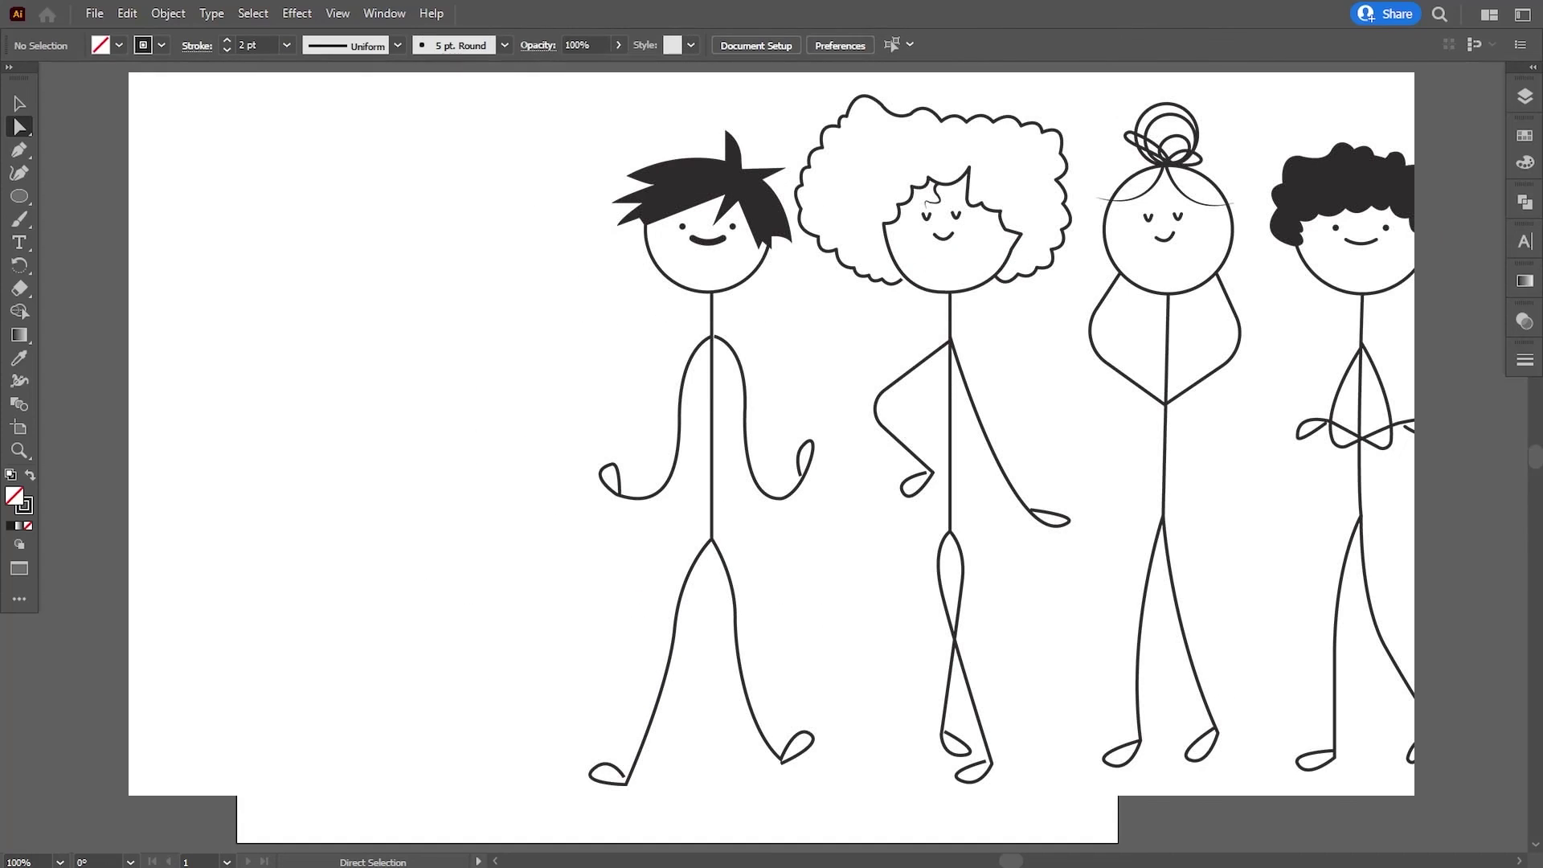